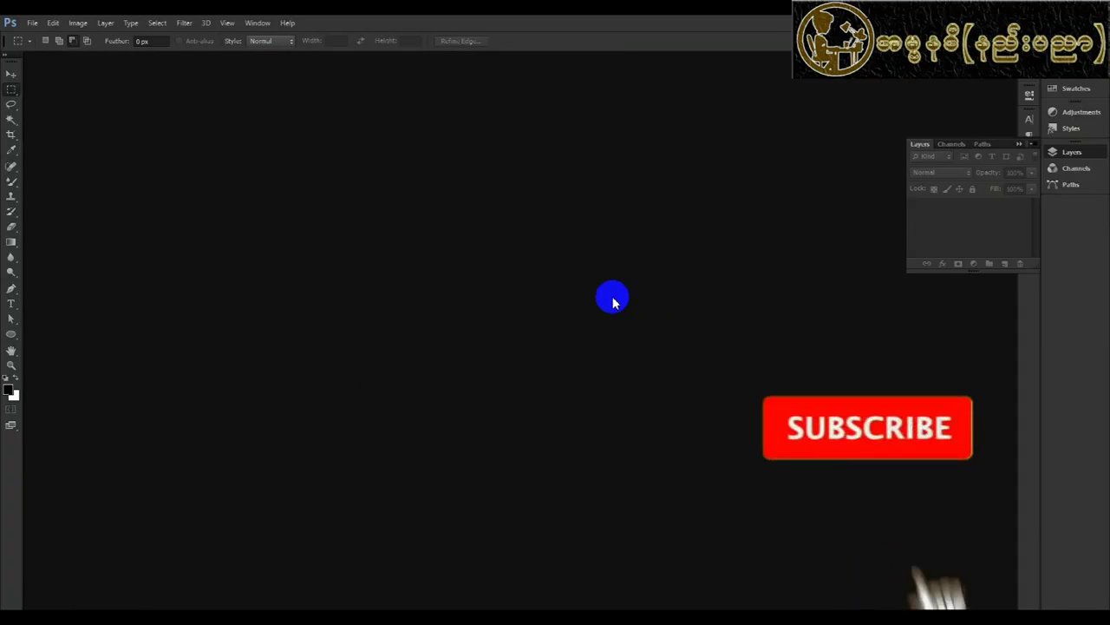
# - Show the Edit menu's commands with no document open, then dismiss the menu
pyautogui.click(53, 26)
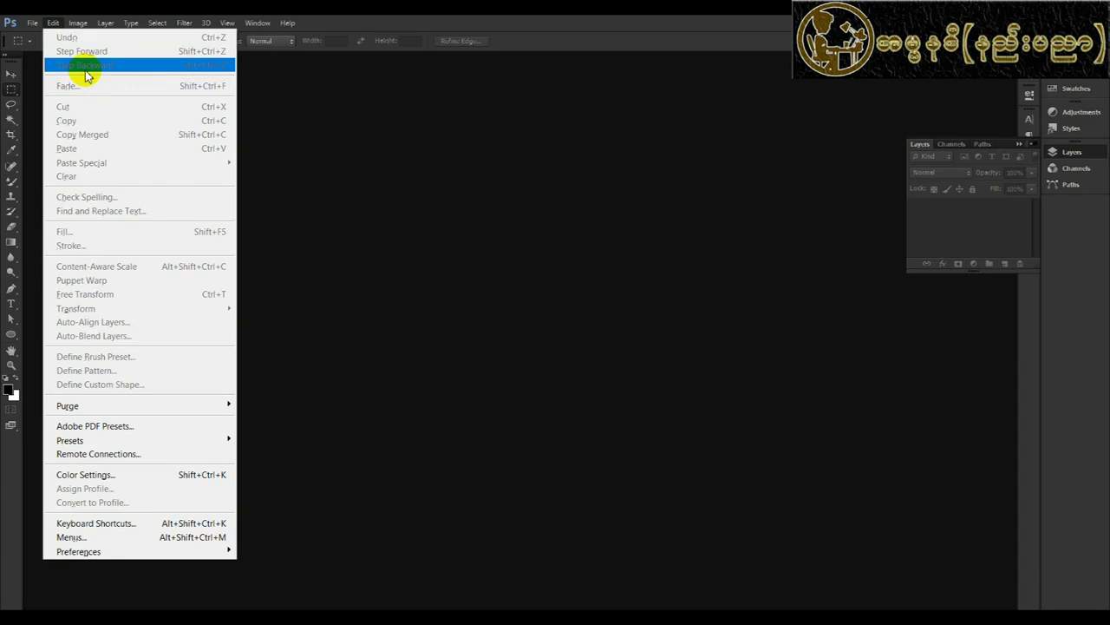
pyautogui.click(454, 293)
# - Open 5aa30838782fde34008b45bf-750-562.jpg from the photoshop folder and pick the Rectangular Marquee tool
pyautogui.doubleClick(425, 273)
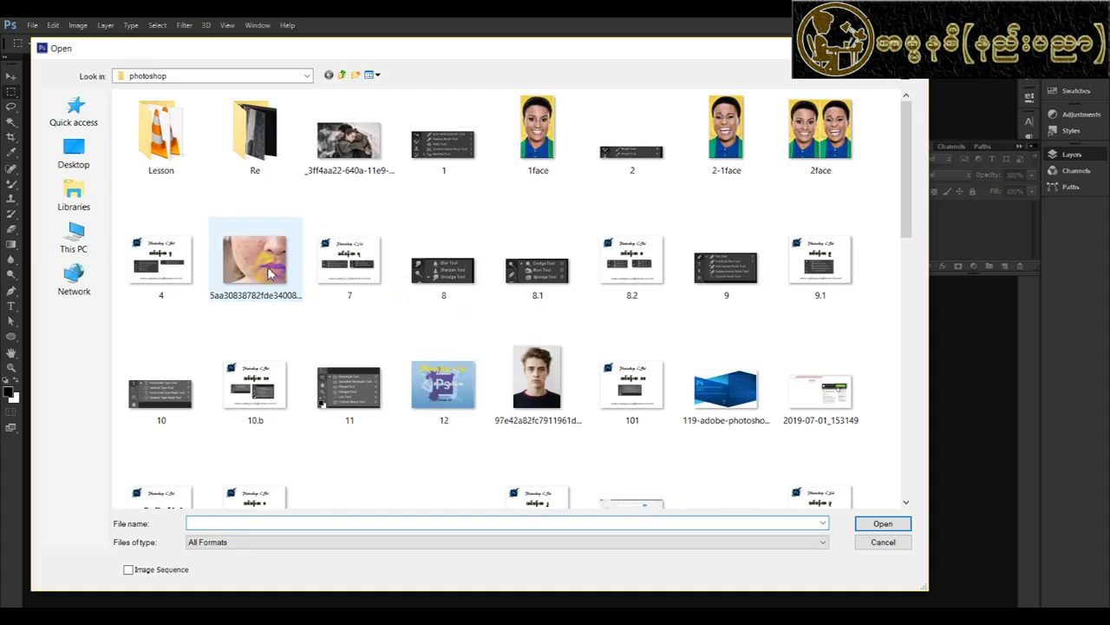
pyautogui.click(302, 295)
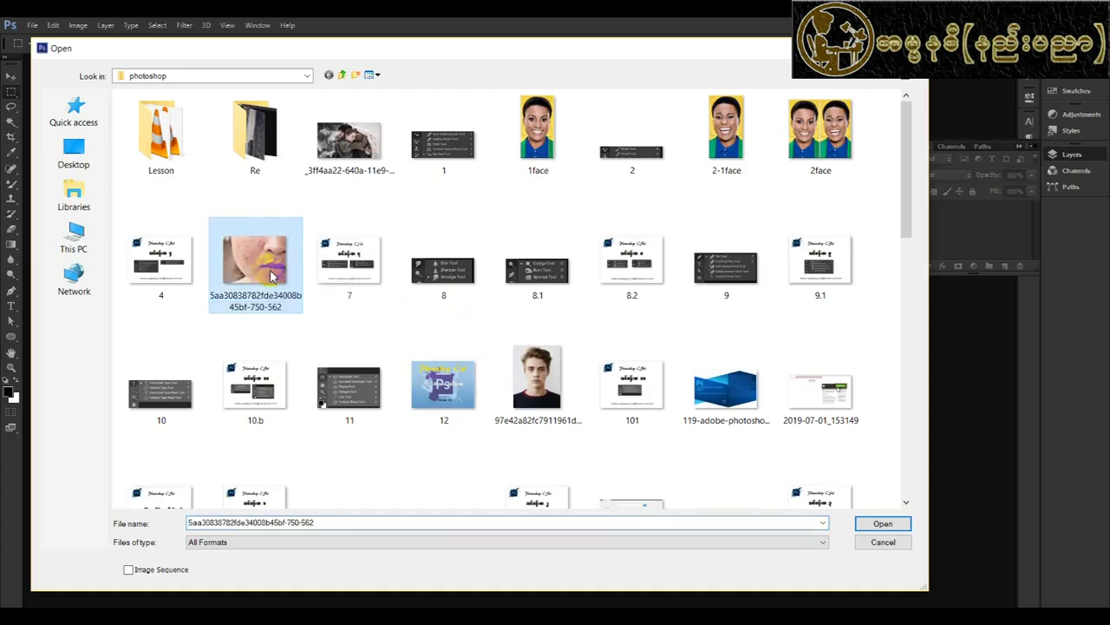
pyautogui.click(885, 525)
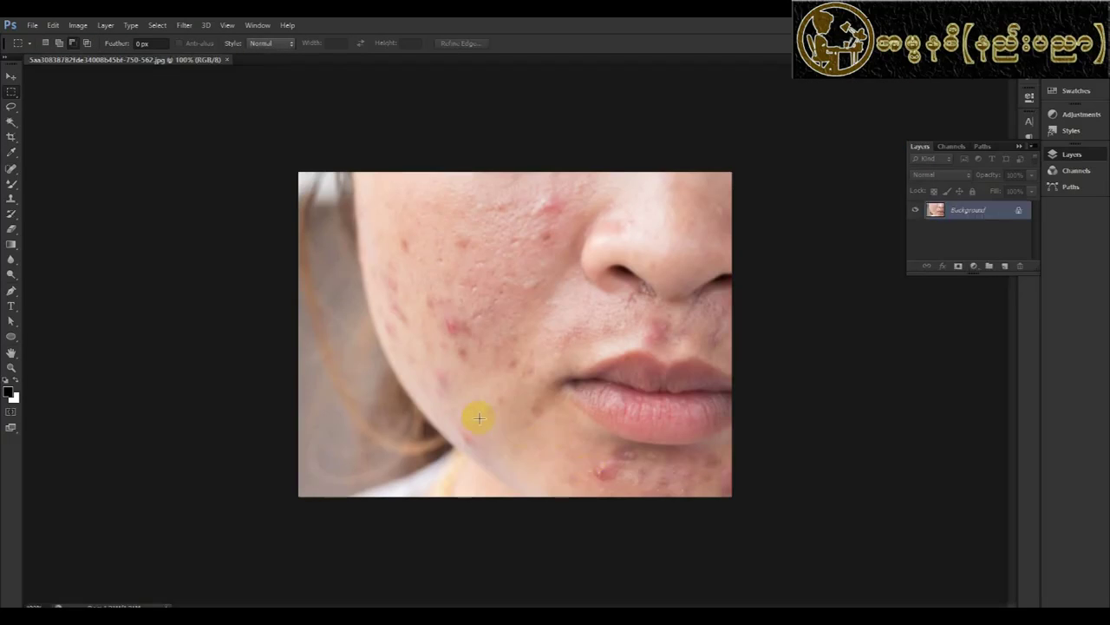
pyautogui.click(12, 92)
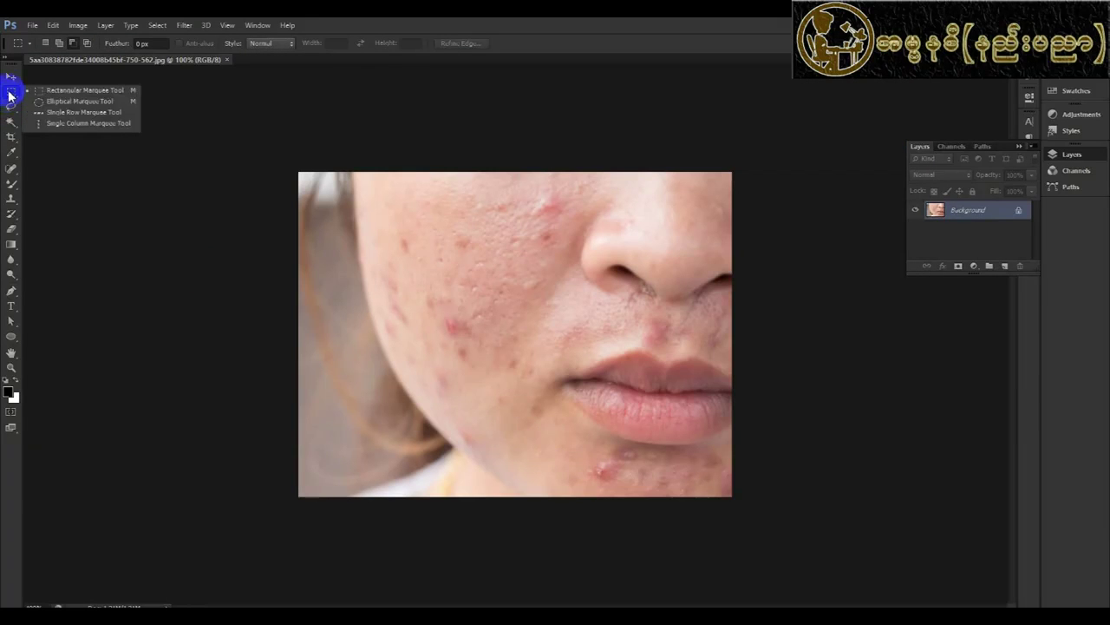
pyautogui.click(65, 90)
# - Fill a rectangle on the cheek with white, then revert it with Edit > Undo Fill
pyautogui.moveTo(414, 234); pyautogui.dragTo(543, 340)
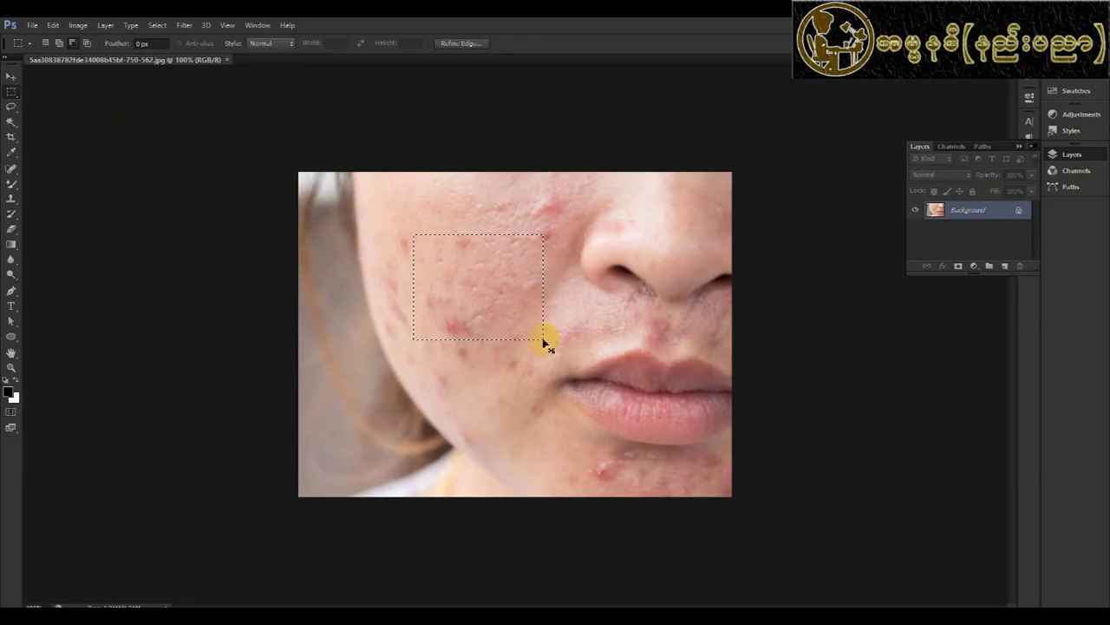
pyautogui.press('BackSpace')
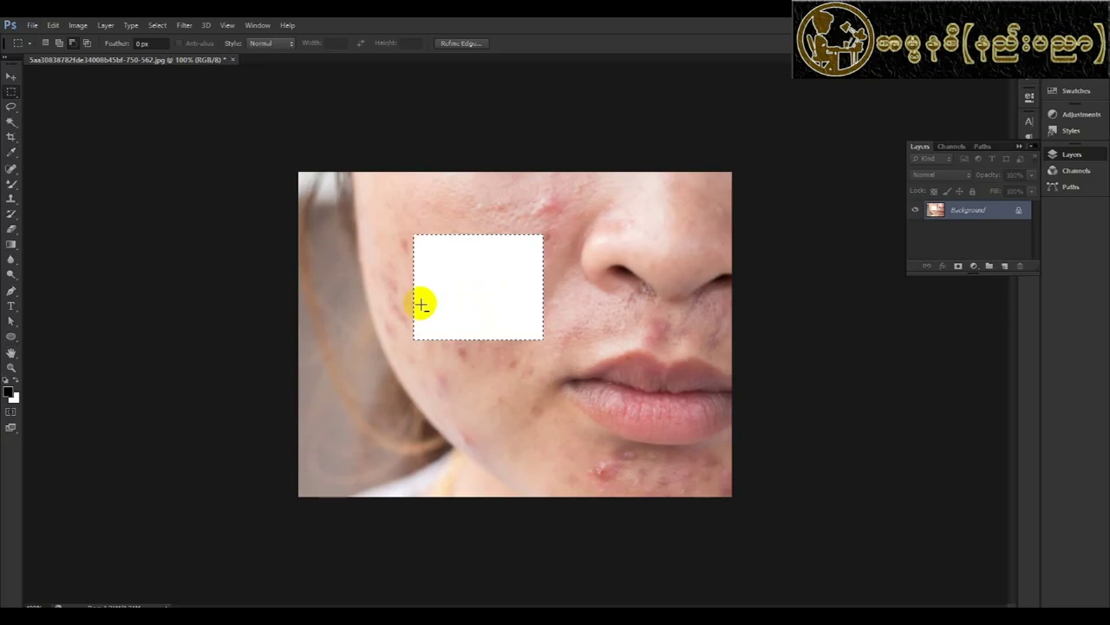
pyautogui.click(54, 25)
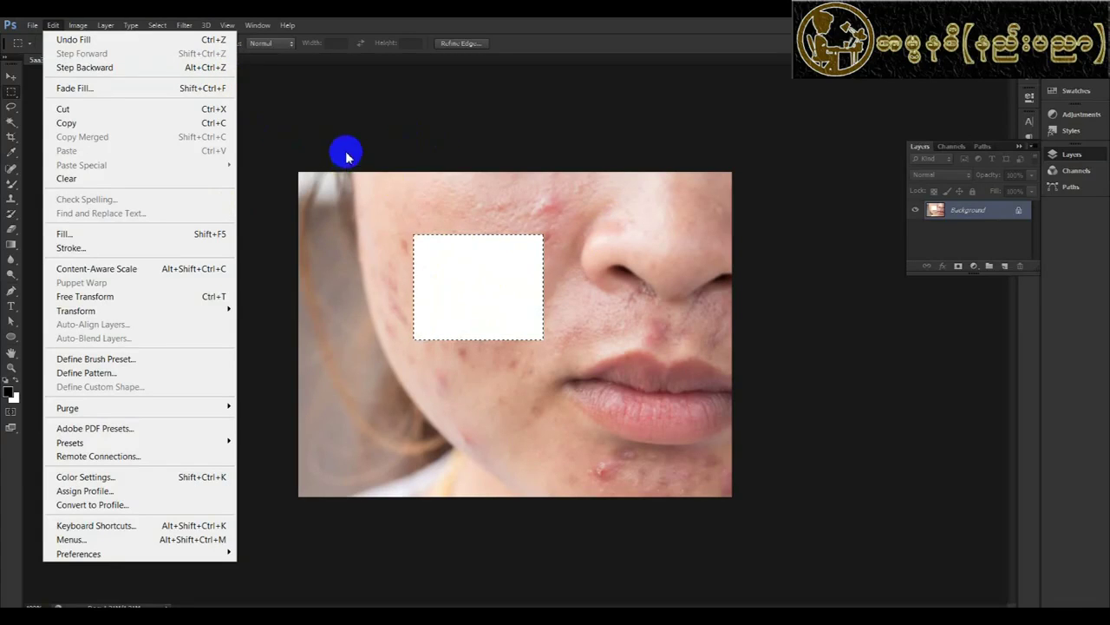
pyautogui.click(82, 39)
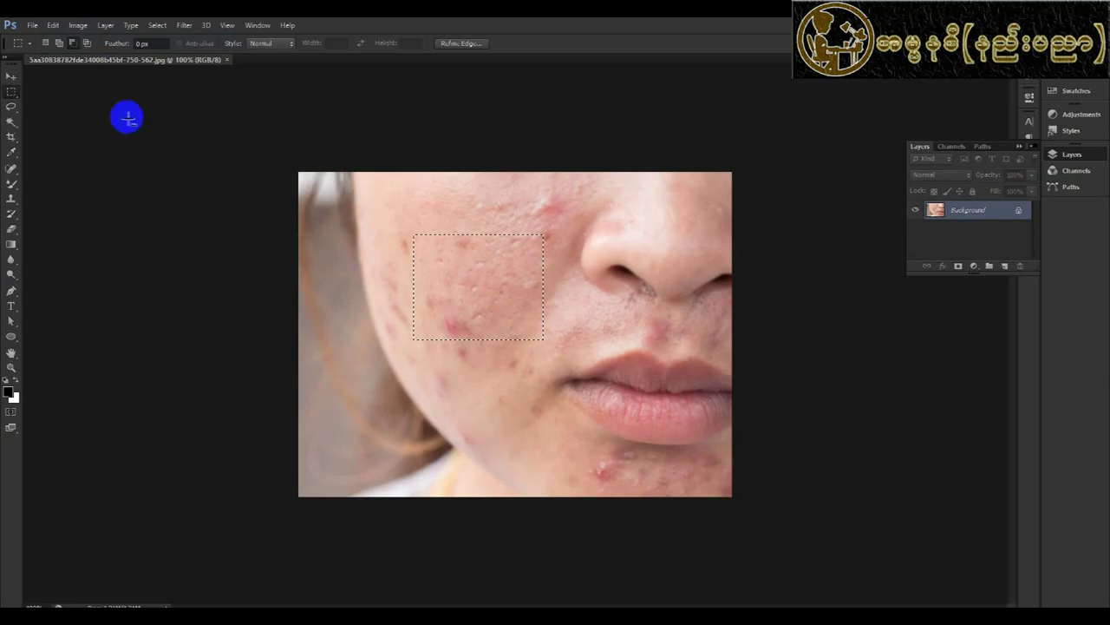
# - Use Edit > Step Backward to drop the cheek selection, Step Forward to restore it, then Undo
pyautogui.click(54, 26)
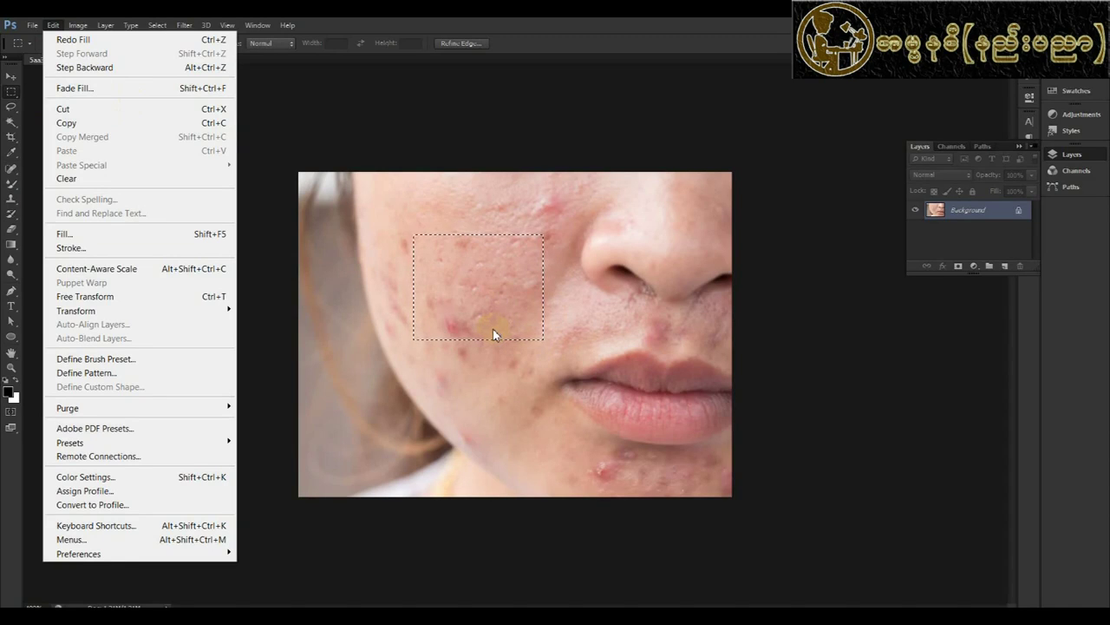
pyautogui.click(115, 70)
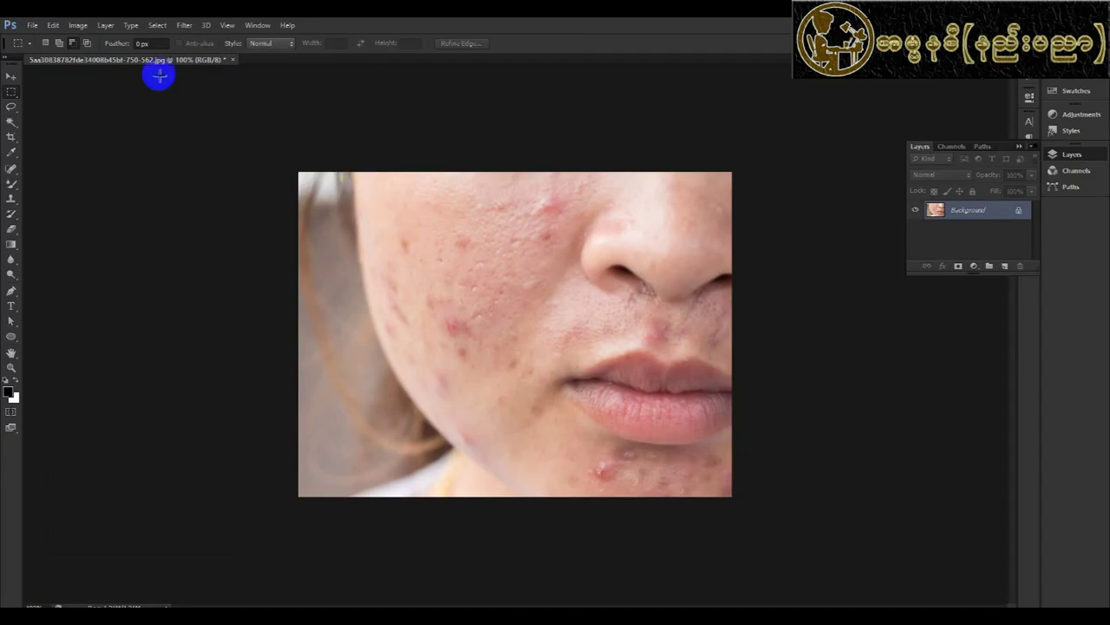
pyautogui.click(53, 25)
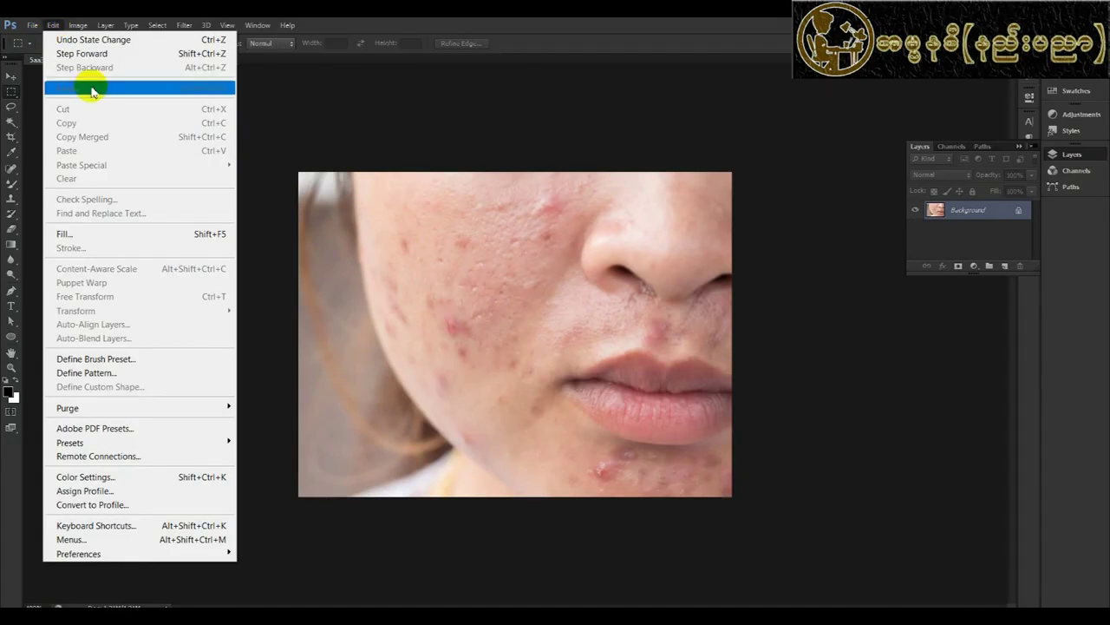
pyautogui.click(643, 377)
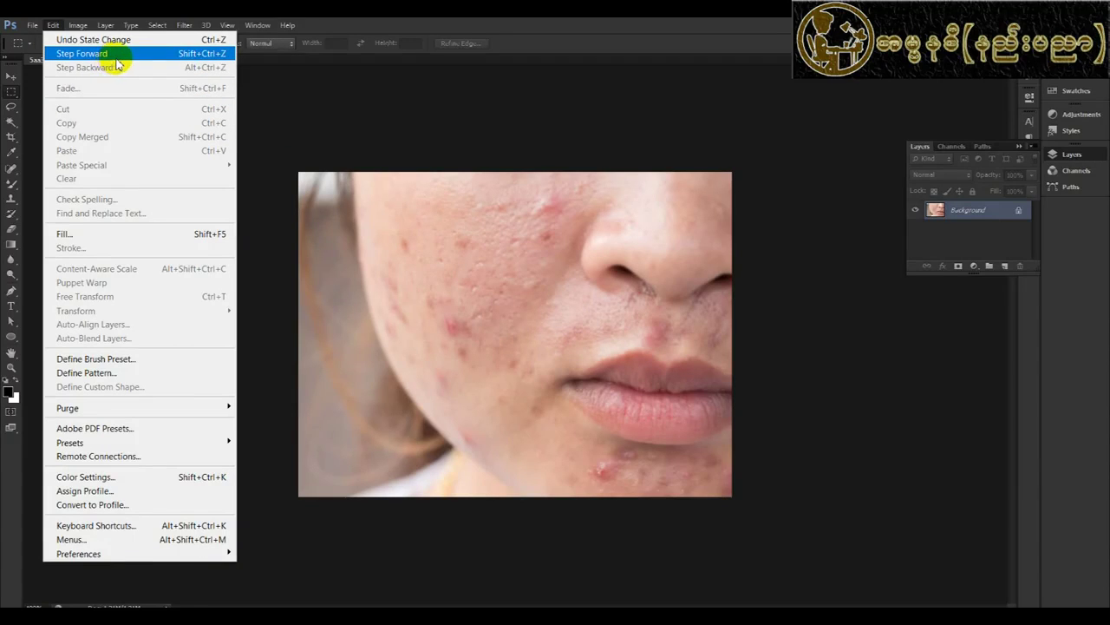
pyautogui.click(116, 54)
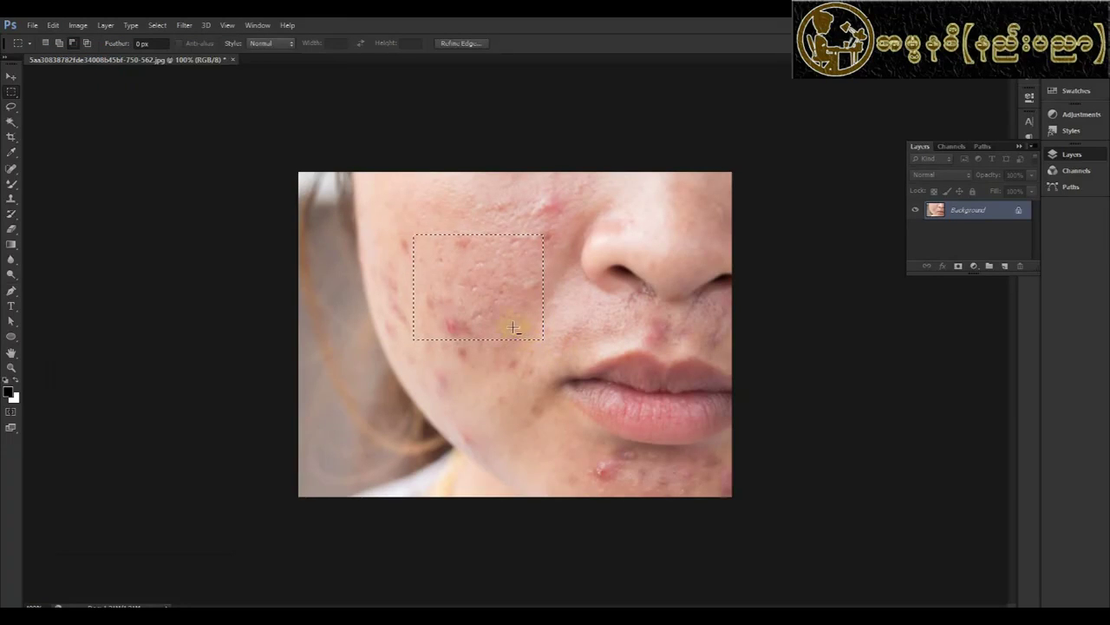
pyautogui.click(53, 24)
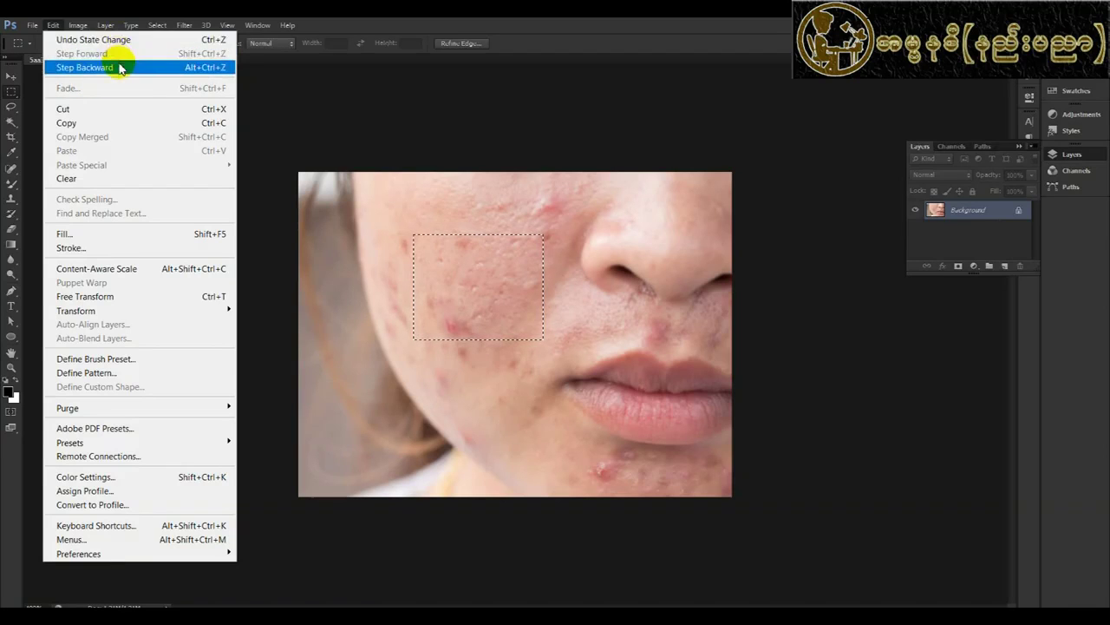
pyautogui.click(53, 38)
pyautogui.click(53, 25)
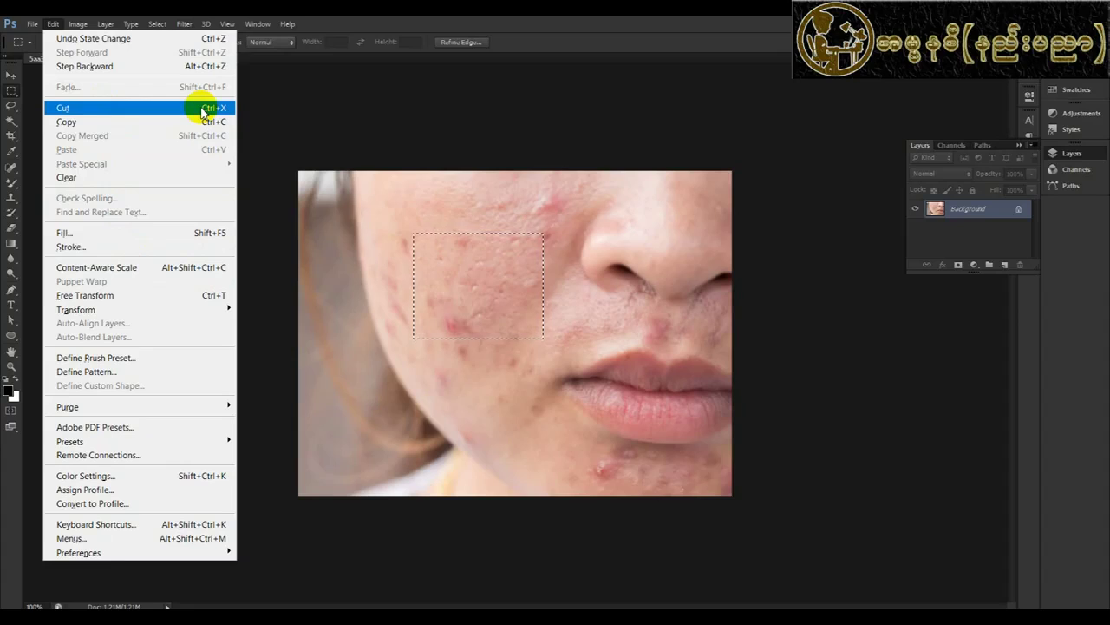
pyautogui.click(158, 126)
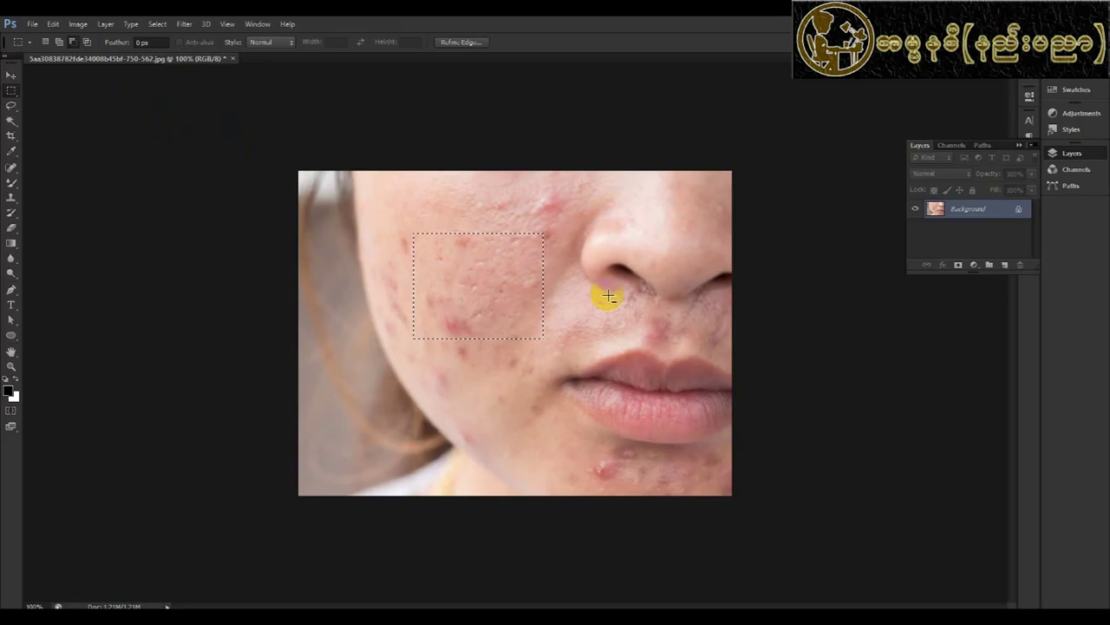
# - Copy the selected cheek patch with Edit > Copy and reopen the Edit menu to try Paste
pyautogui.click(51, 29)
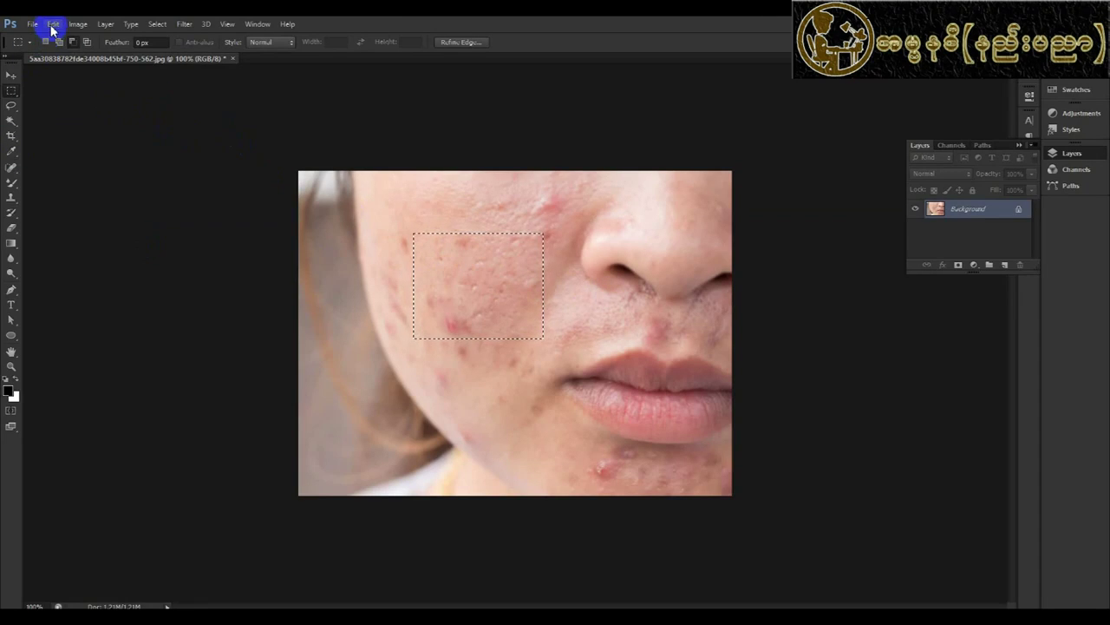
pyautogui.click(51, 29)
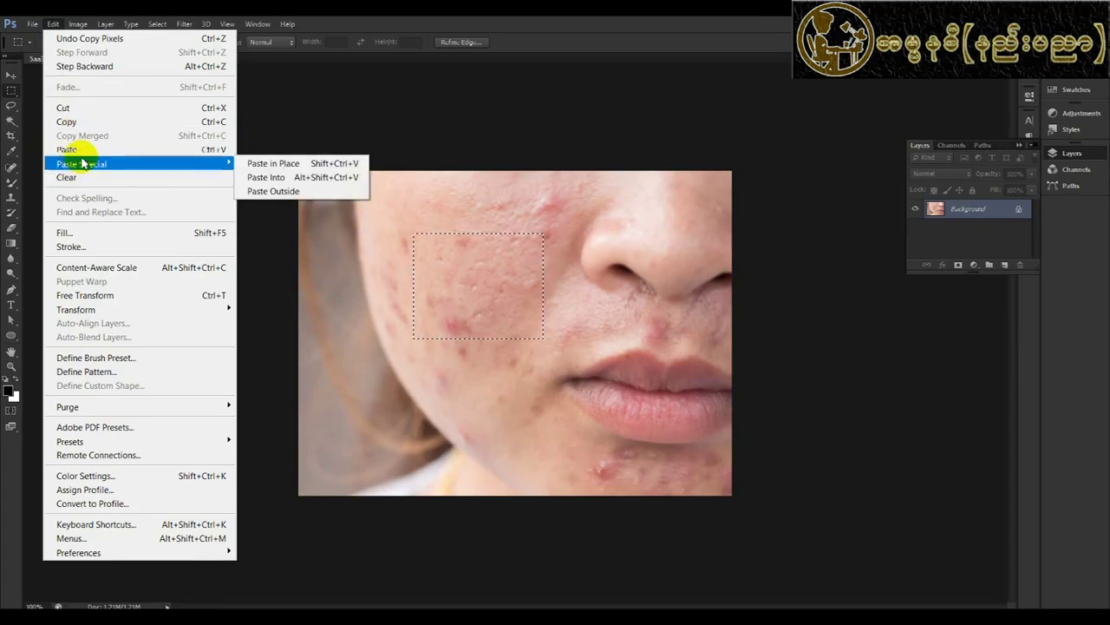
pyautogui.click(225, 152)
pyautogui.click(53, 23)
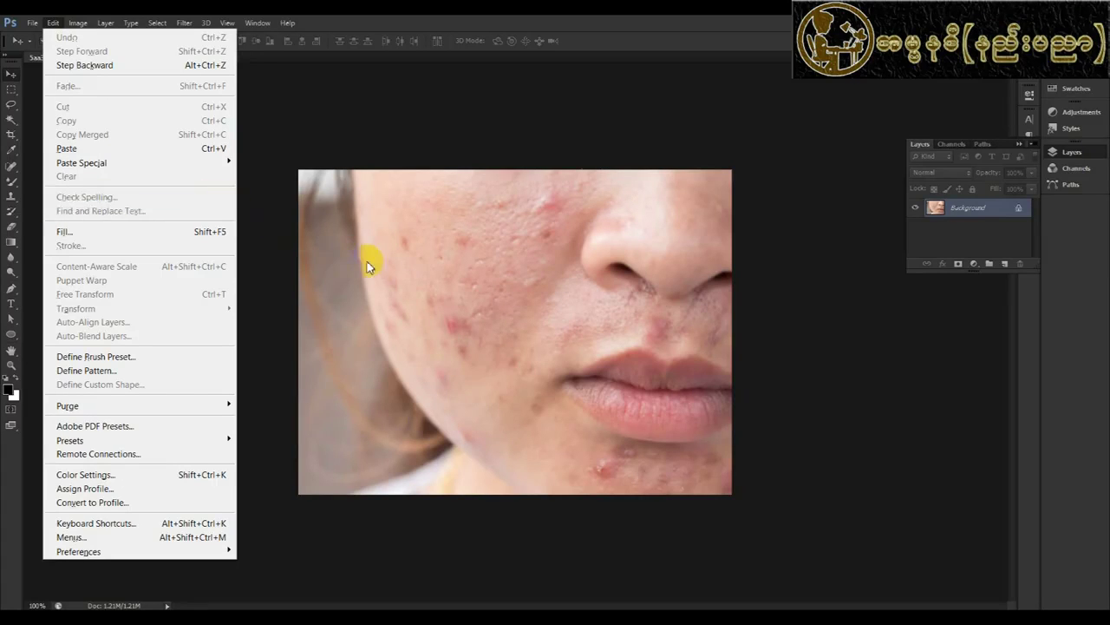
pyautogui.click(11, 90)
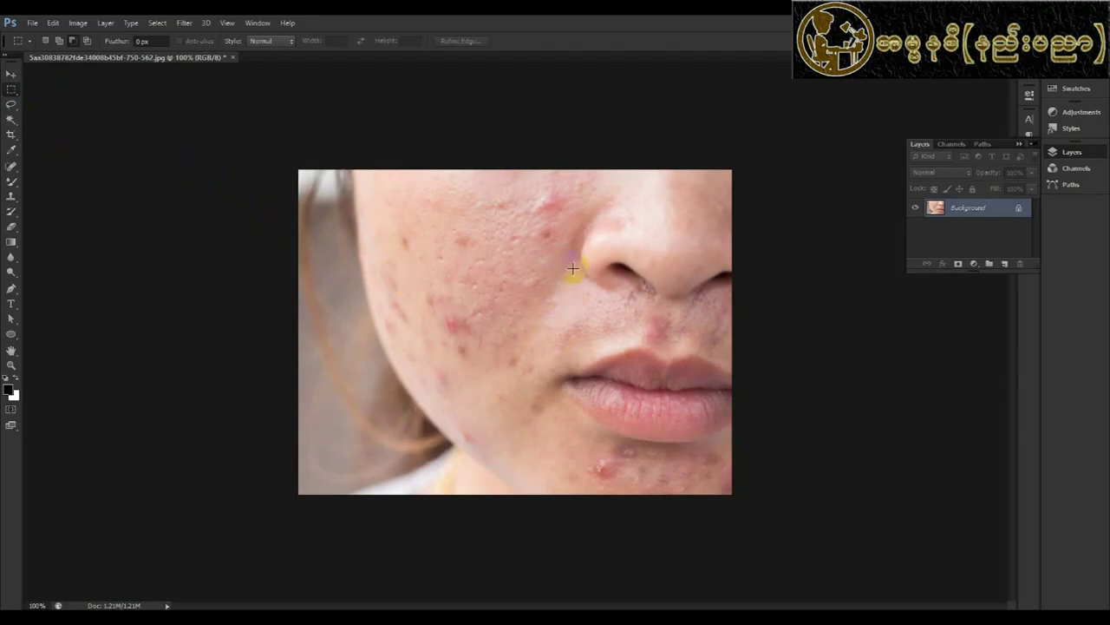
# - Copy a smaller upper-cheek rectangle and paste it onto a new Layer 1
pyautogui.moveTo(445, 201); pyautogui.dragTo(531, 289)
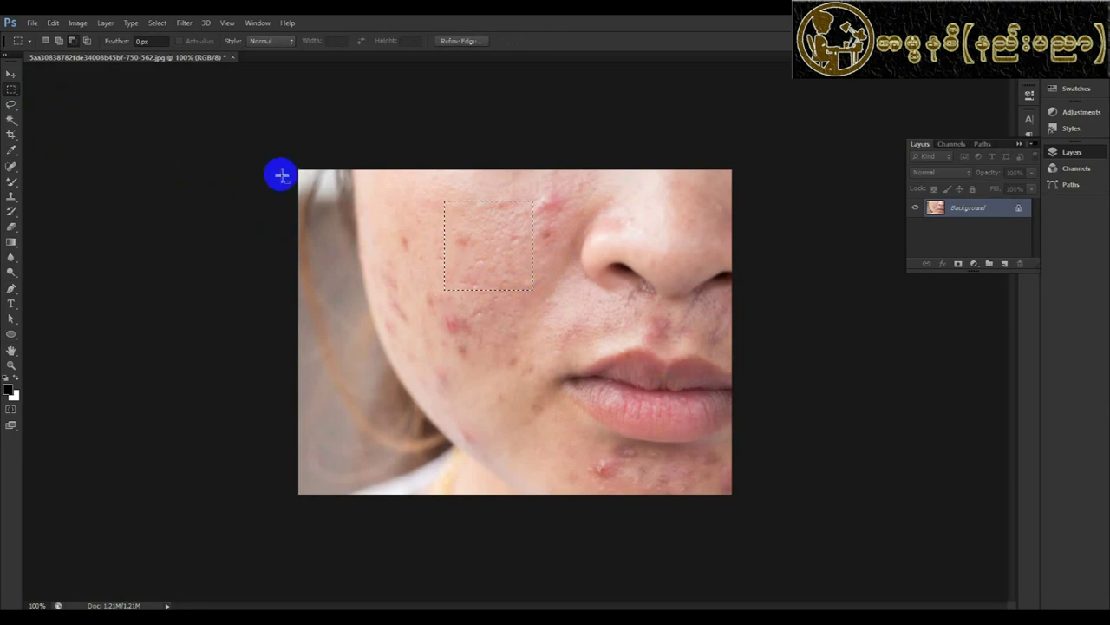
pyautogui.click(53, 23)
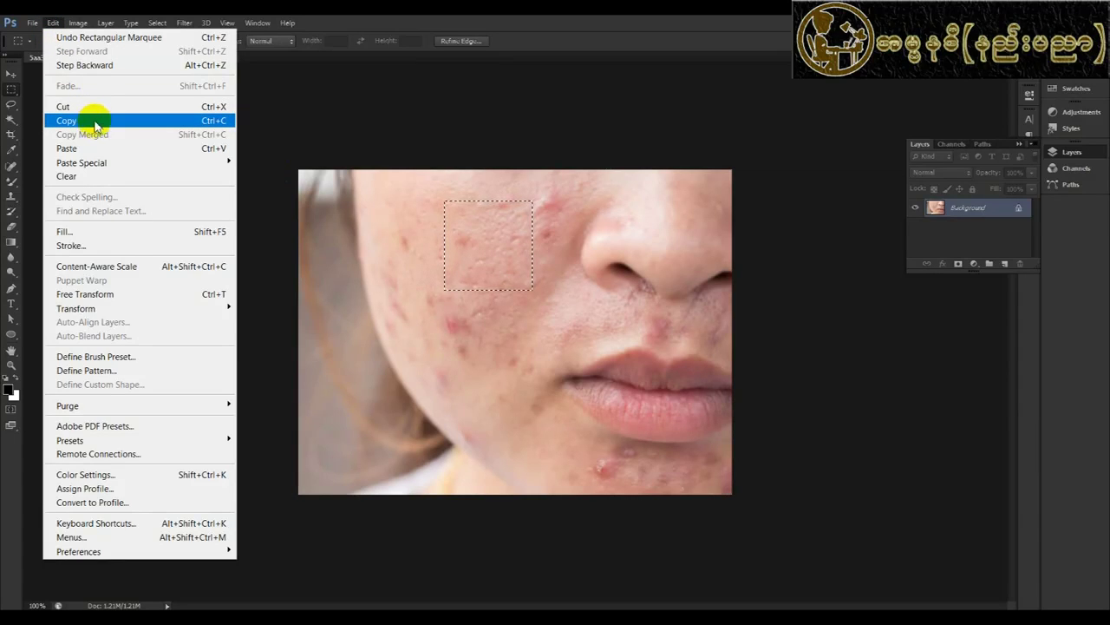
pyautogui.click(96, 122)
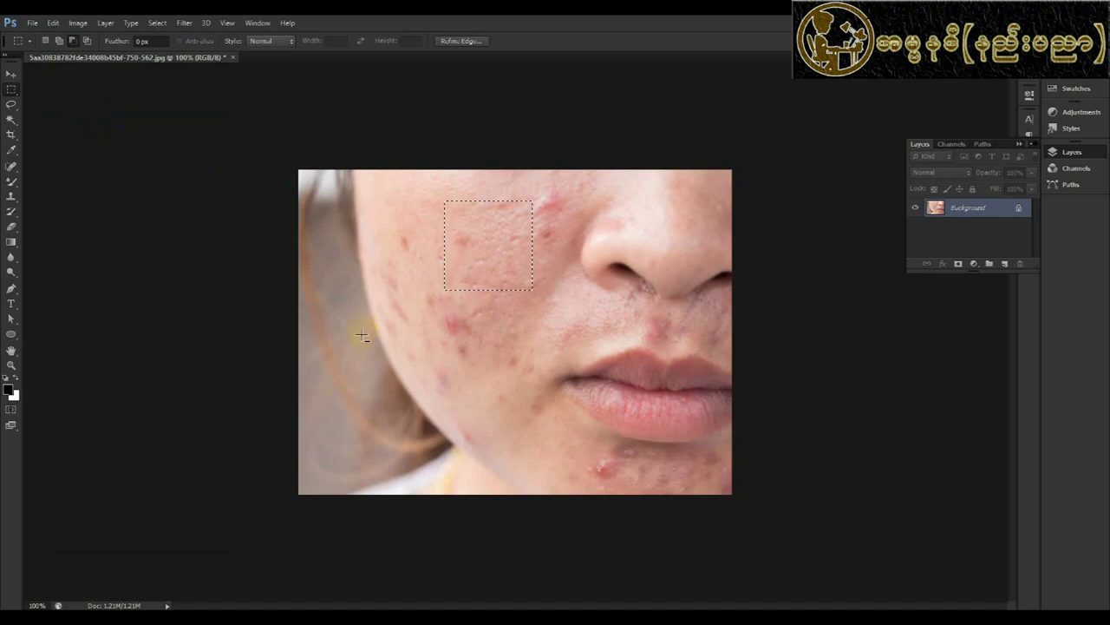
pyautogui.moveTo(51, 47); pyautogui.dragTo(196, 167)
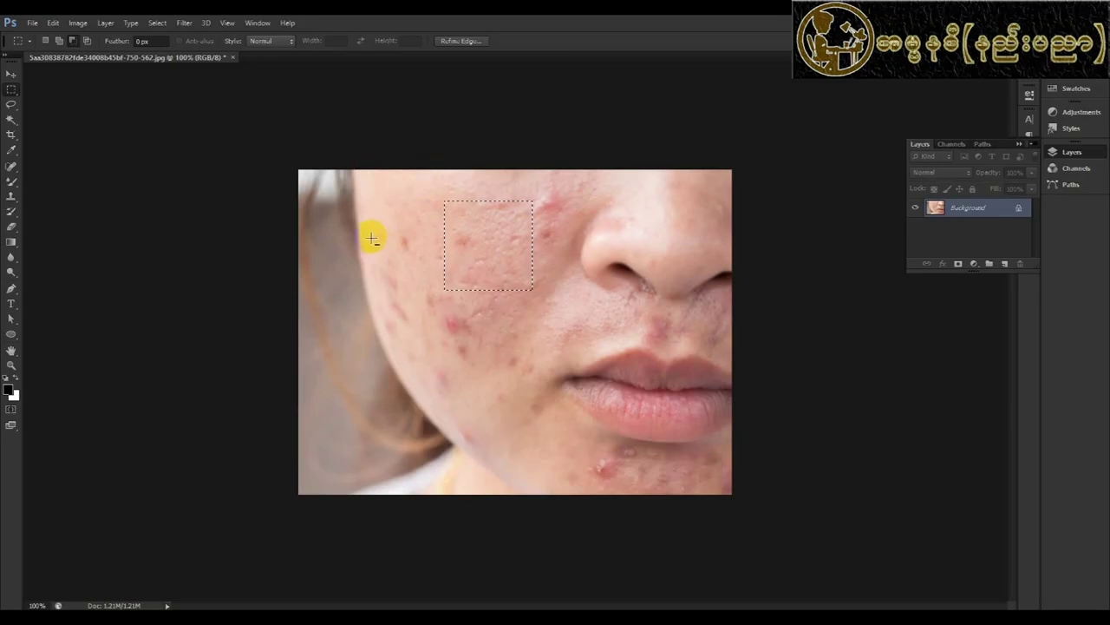
pyautogui.click(115, 135)
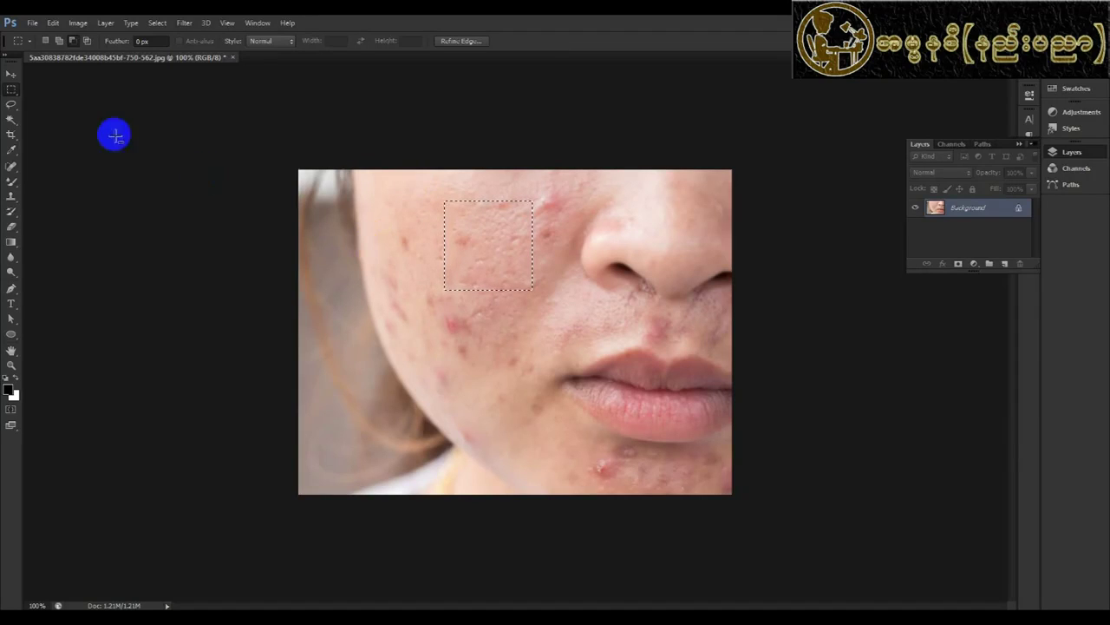
pyautogui.click(53, 23)
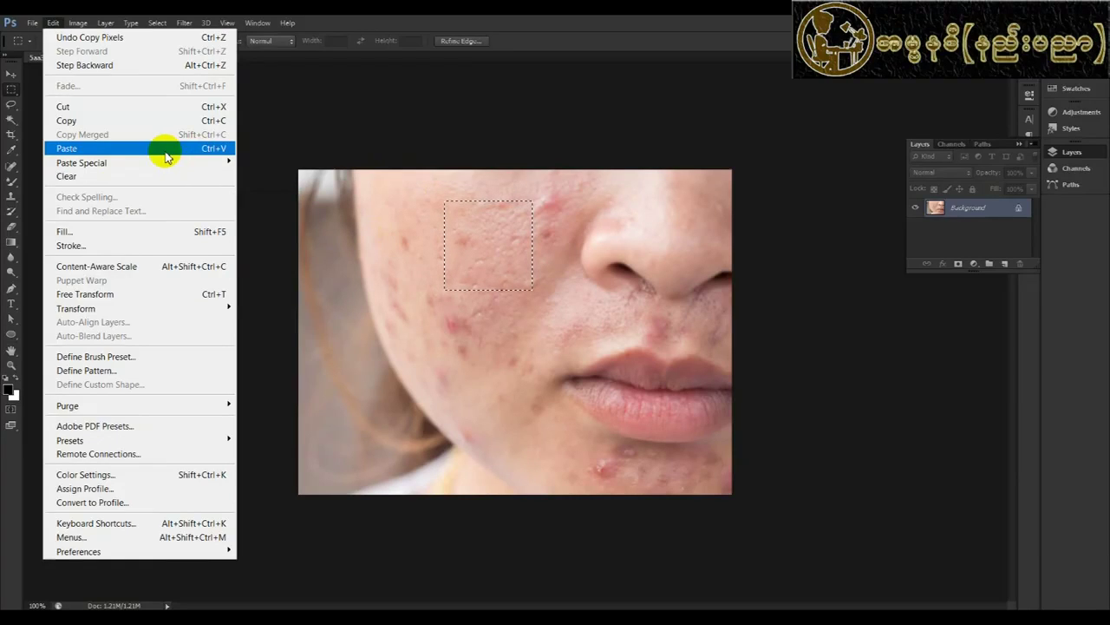
pyautogui.click(166, 148)
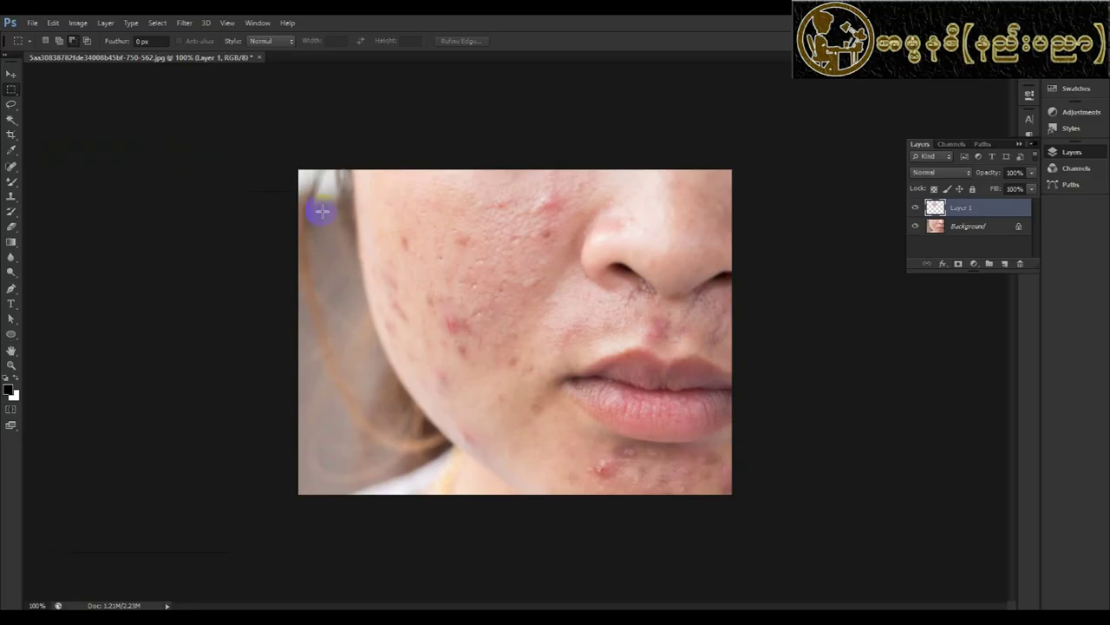
# - Move the pasted Layer 1 patch down-left with the Move tool, then undo the paste
pyautogui.click(946, 227)
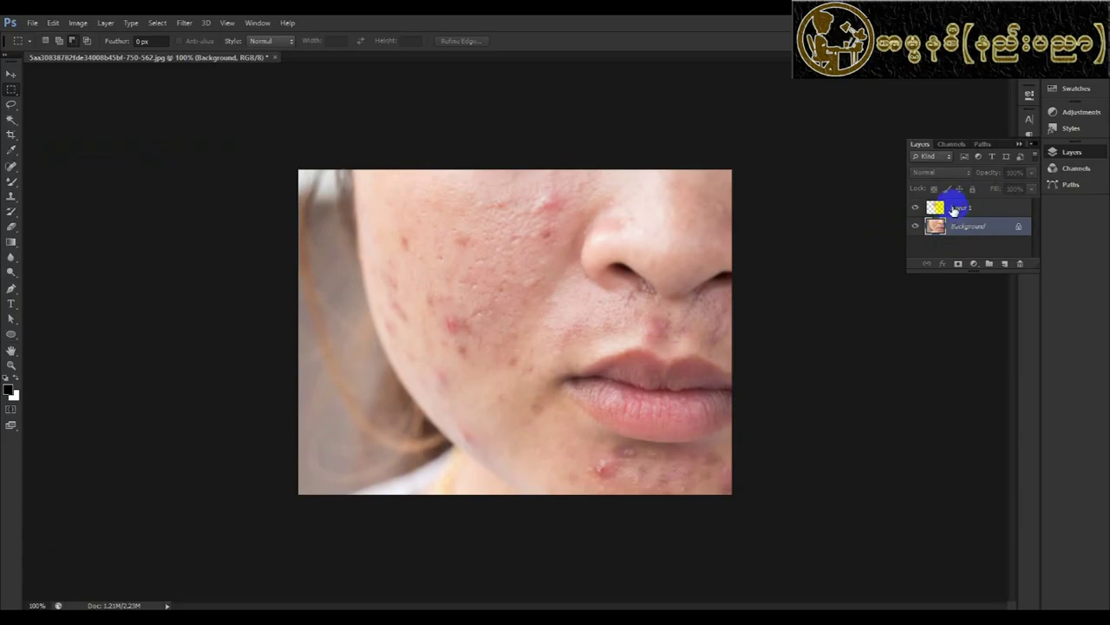
pyautogui.click(954, 210)
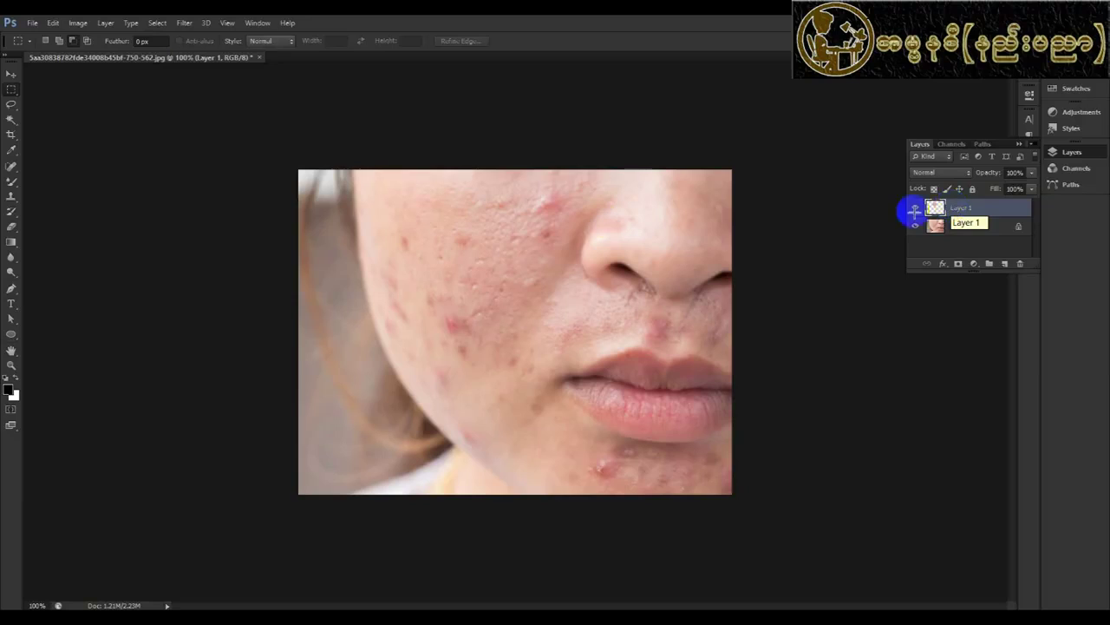
pyautogui.click(13, 73)
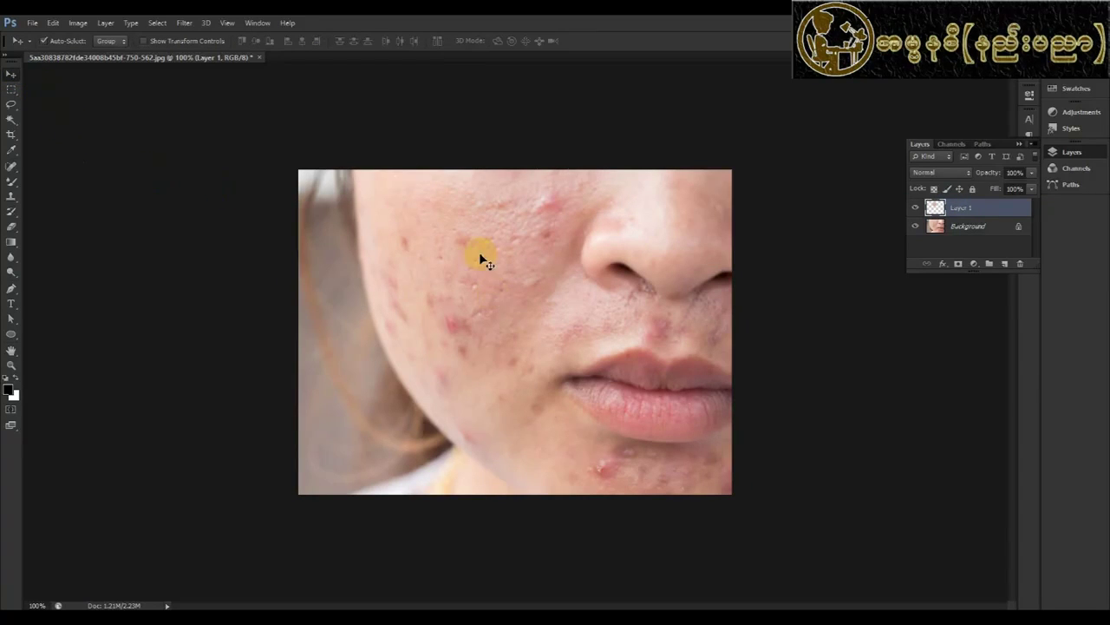
pyautogui.moveTo(471, 248); pyautogui.dragTo(350, 394)
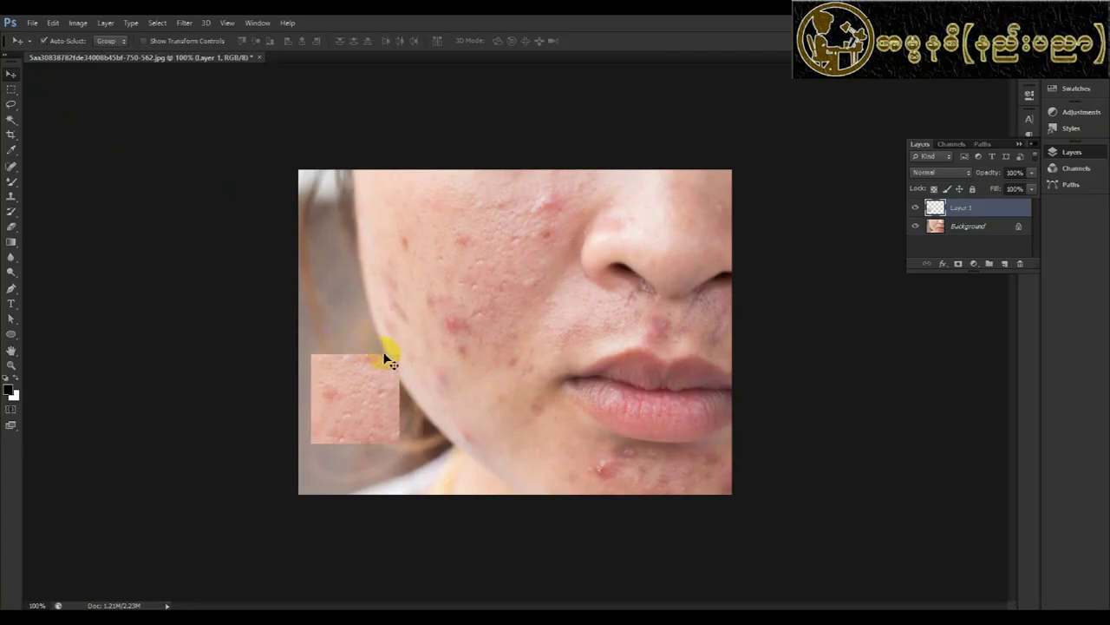
pyautogui.click(461, 421)
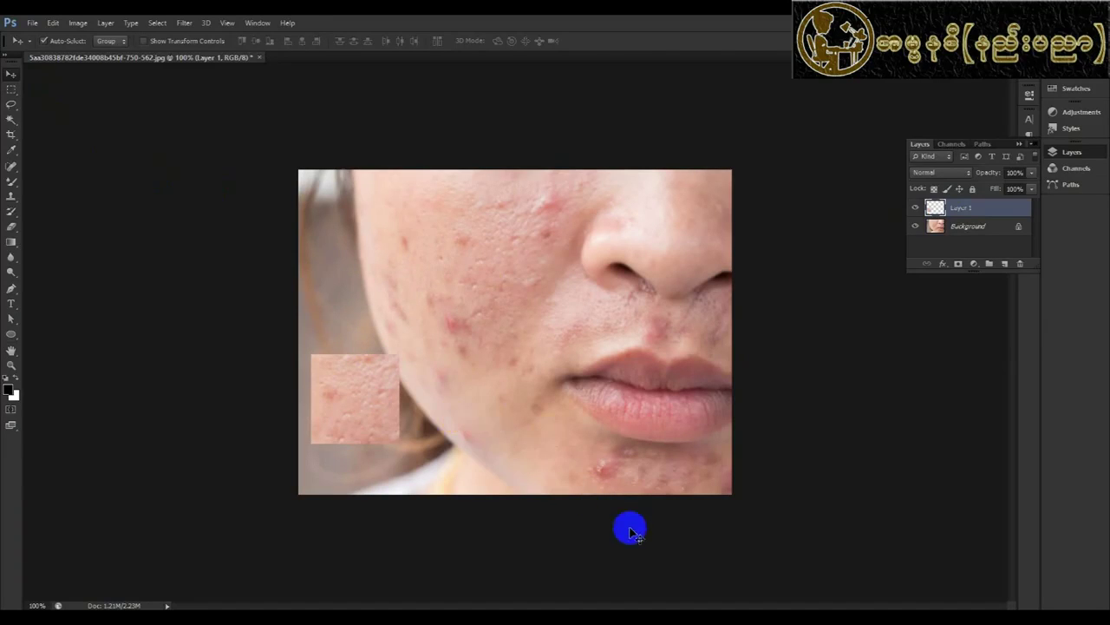
pyautogui.hotkey('ctrl', 'alt', 'z')
pyautogui.hotkey('ctrl', 'alt', 'z')
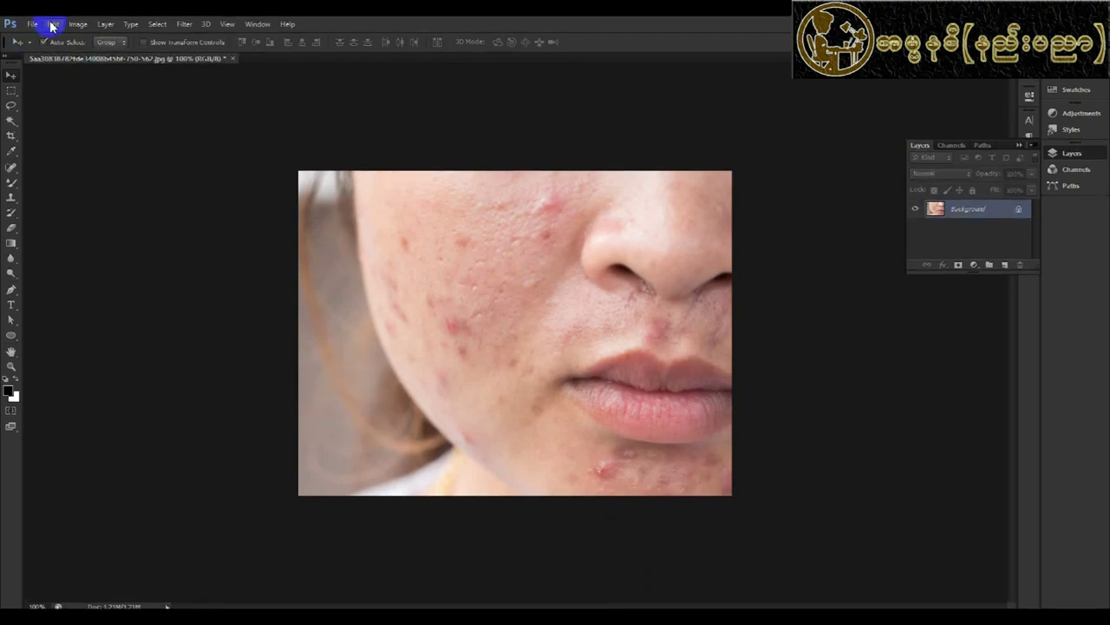
# - Try Edit > Paste Special > Paste in Place, then undo it
pyautogui.click(52, 23)
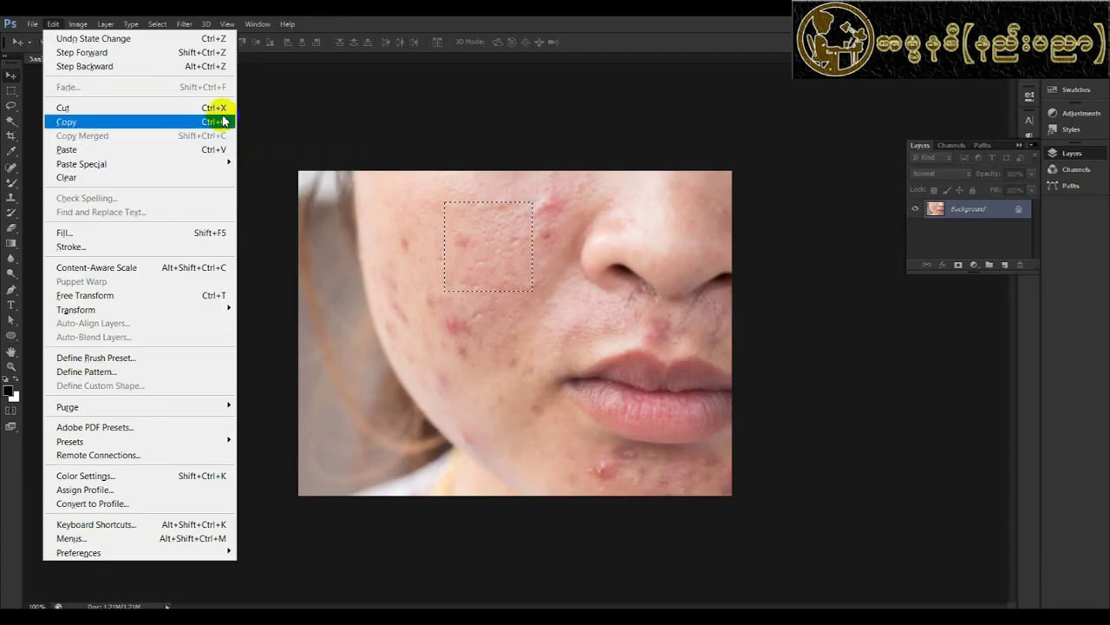
pyautogui.moveTo(81, 164)
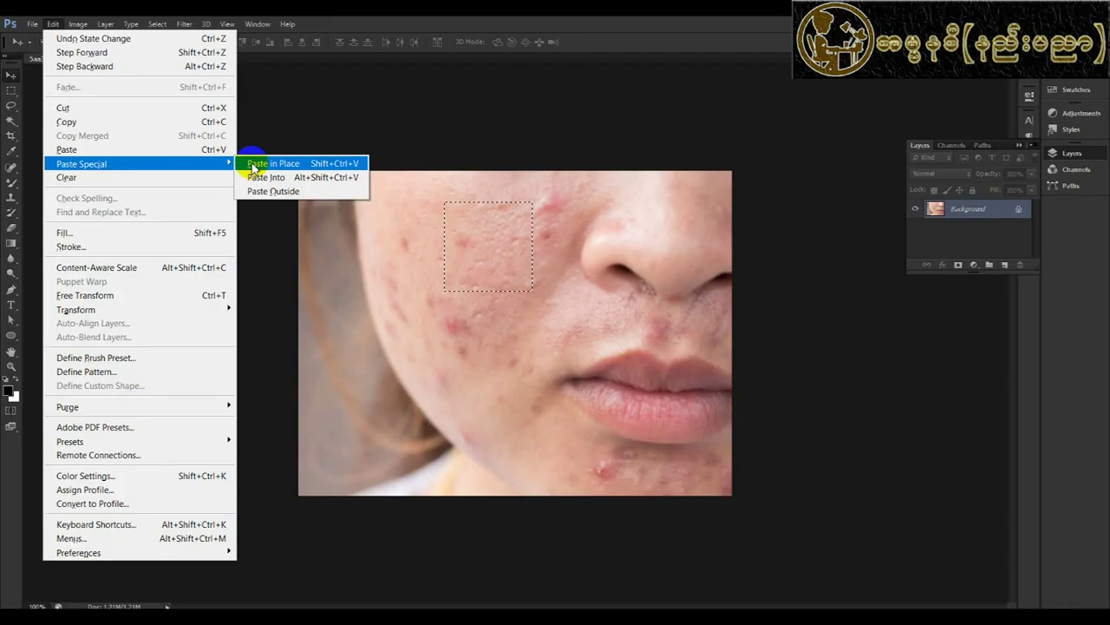
pyautogui.click(254, 164)
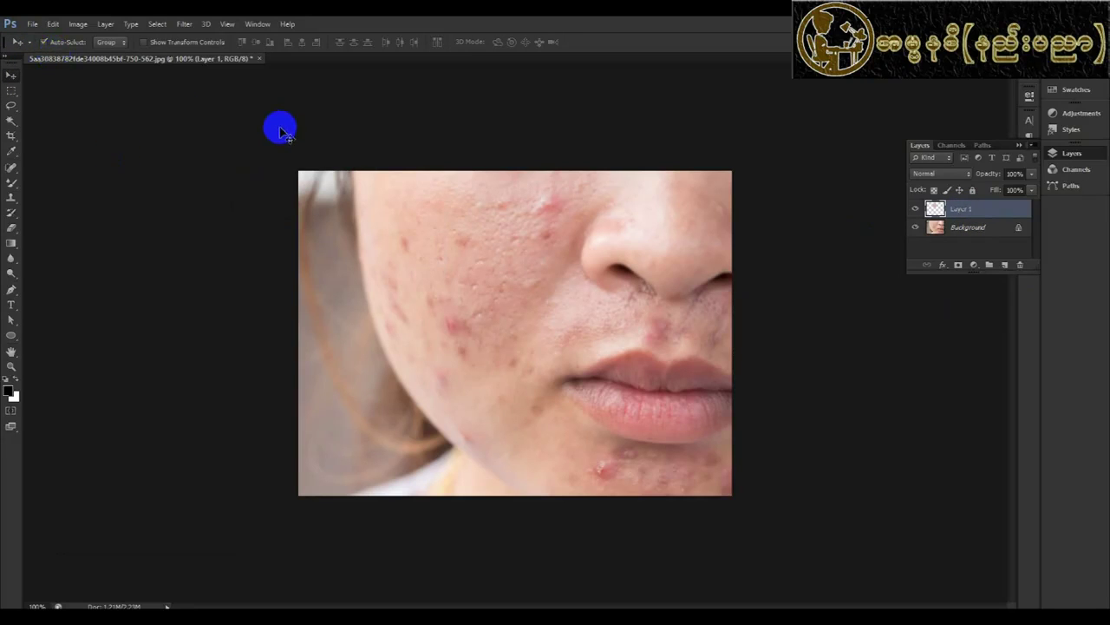
pyautogui.hotkey('ctrl', 'z')
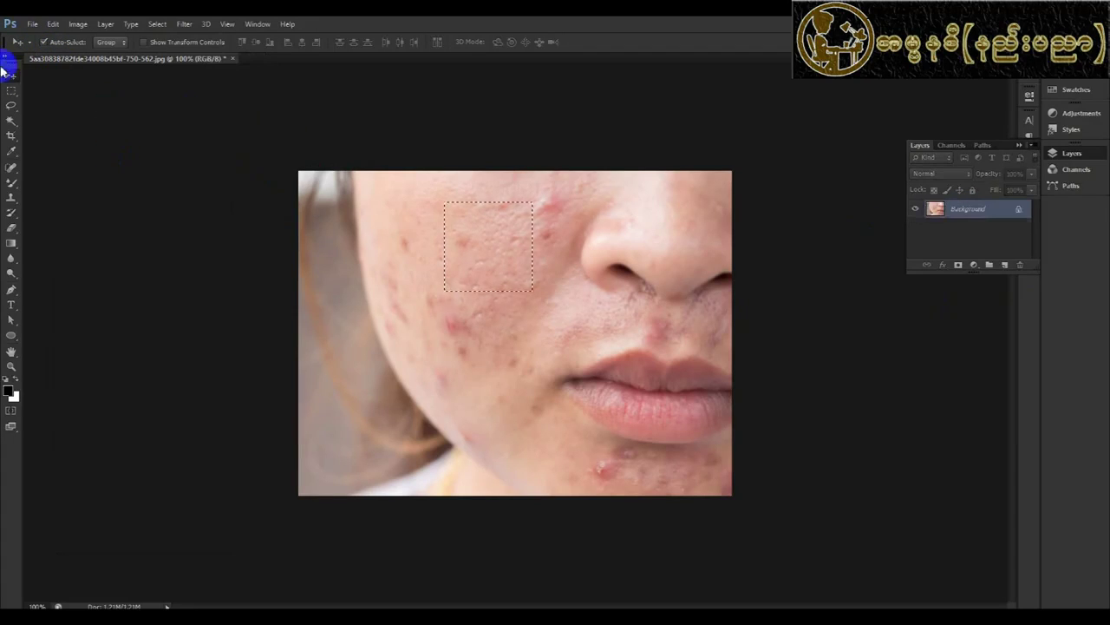
# - Paste the patch into the cheek selection as a masked layer, shift it slightly, then undo
pyautogui.click(53, 24)
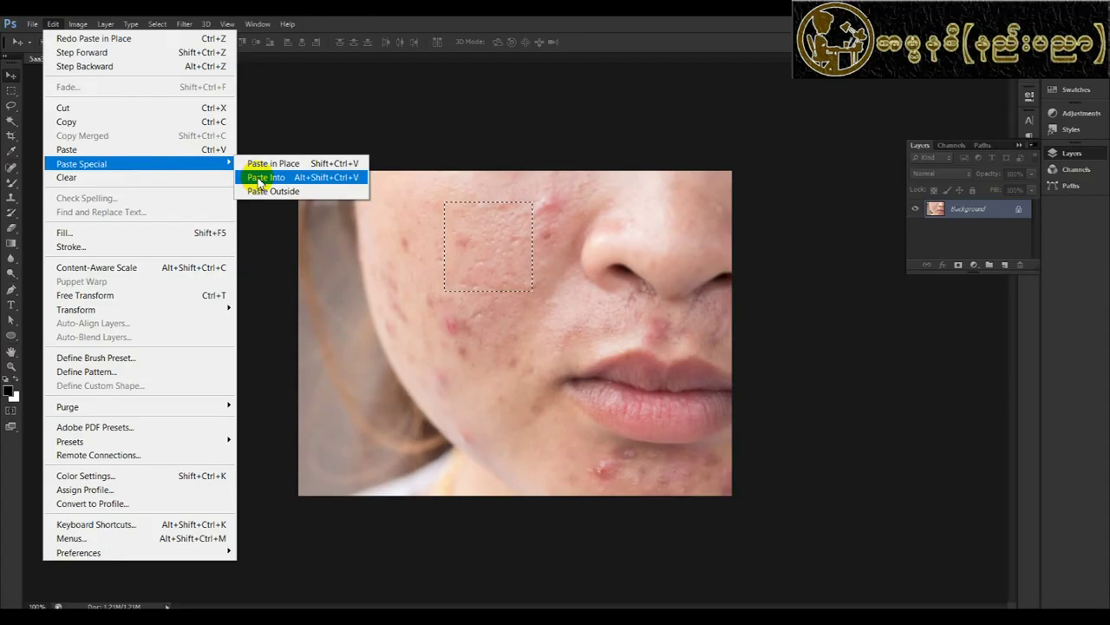
pyautogui.click(260, 177)
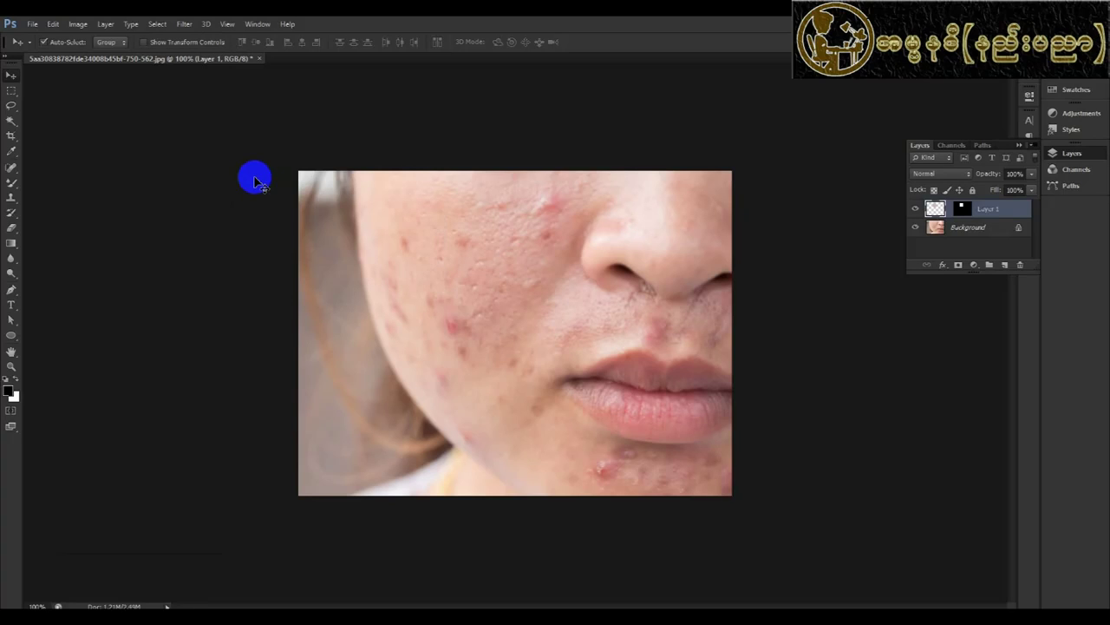
pyautogui.click(937, 211)
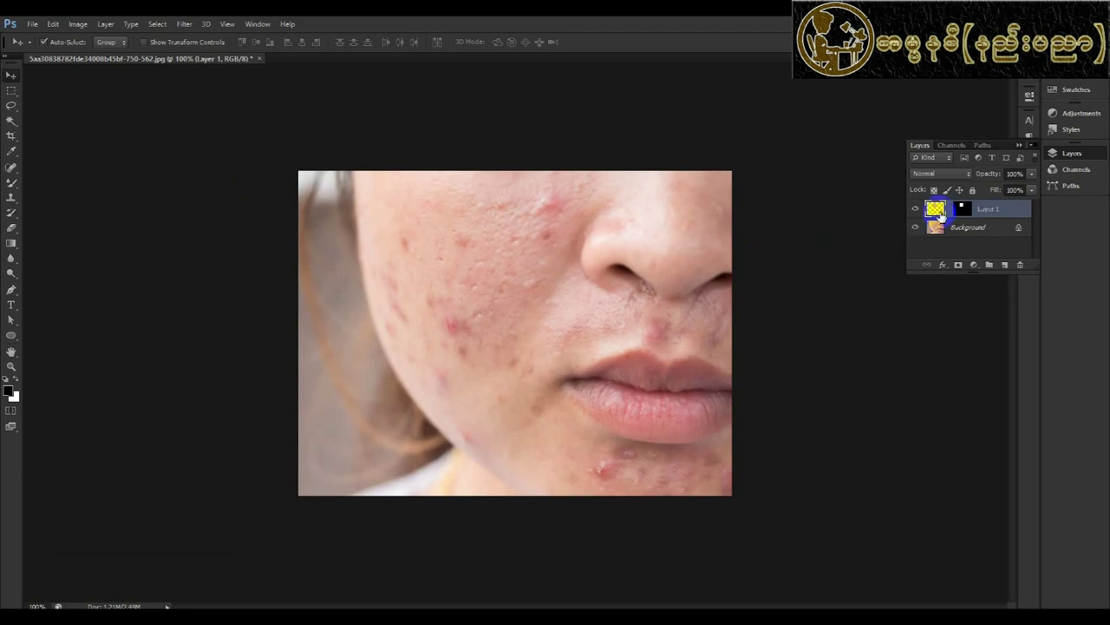
pyautogui.click(670, 239)
pyautogui.click(968, 208)
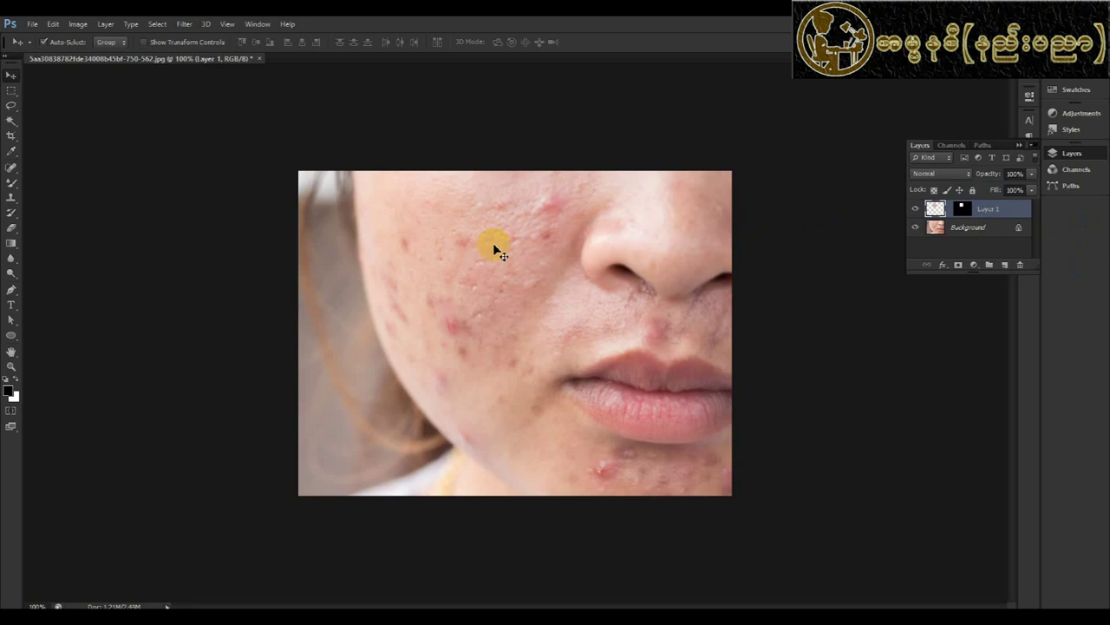
pyautogui.click(11, 76)
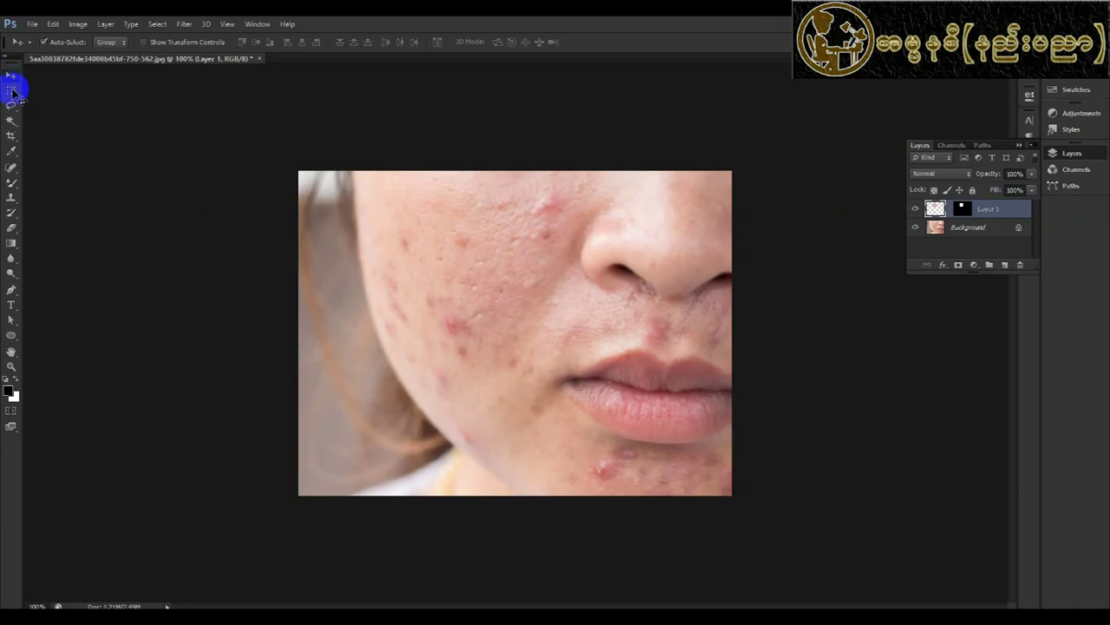
pyautogui.moveTo(489, 256)
pyautogui.mouseDown()
pyautogui.moveTo(384, 300)
pyautogui.moveTo(595, 231)
pyautogui.moveTo(499, 301)
pyautogui.moveTo(503, 223)
pyautogui.moveTo(411, 252)
pyautogui.moveTo(409, 264)
pyautogui.moveTo(377, 263)
pyautogui.moveTo(471, 248)
pyautogui.moveTo(487, 301)
pyautogui.moveTo(504, 303)
pyautogui.moveTo(500, 258)
pyautogui.mouseUp()
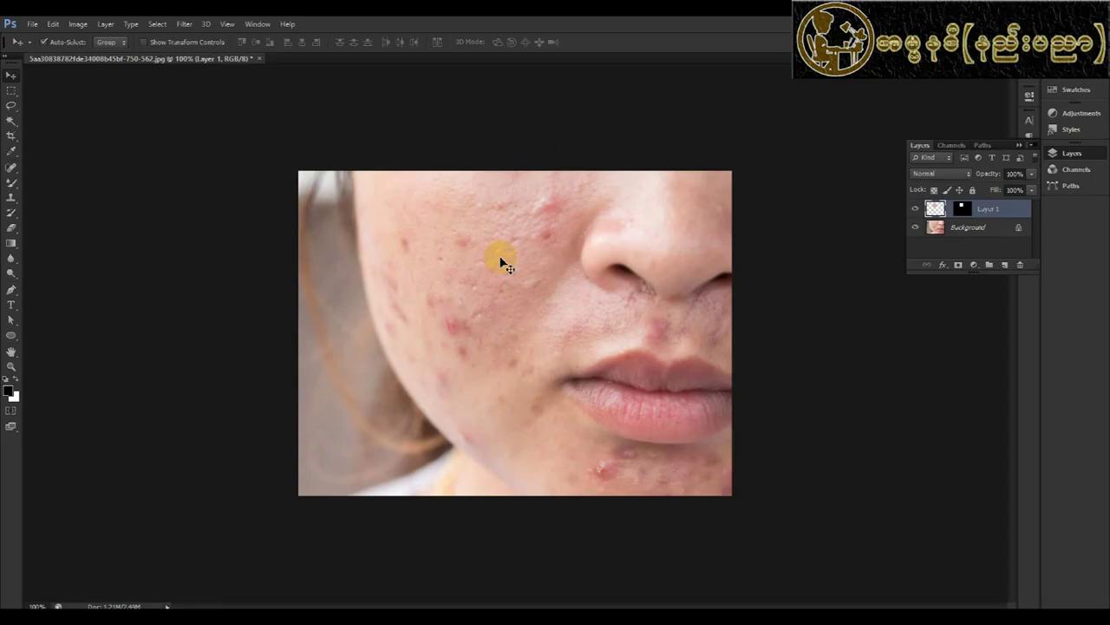
pyautogui.hotkey('ctrl', 'e')
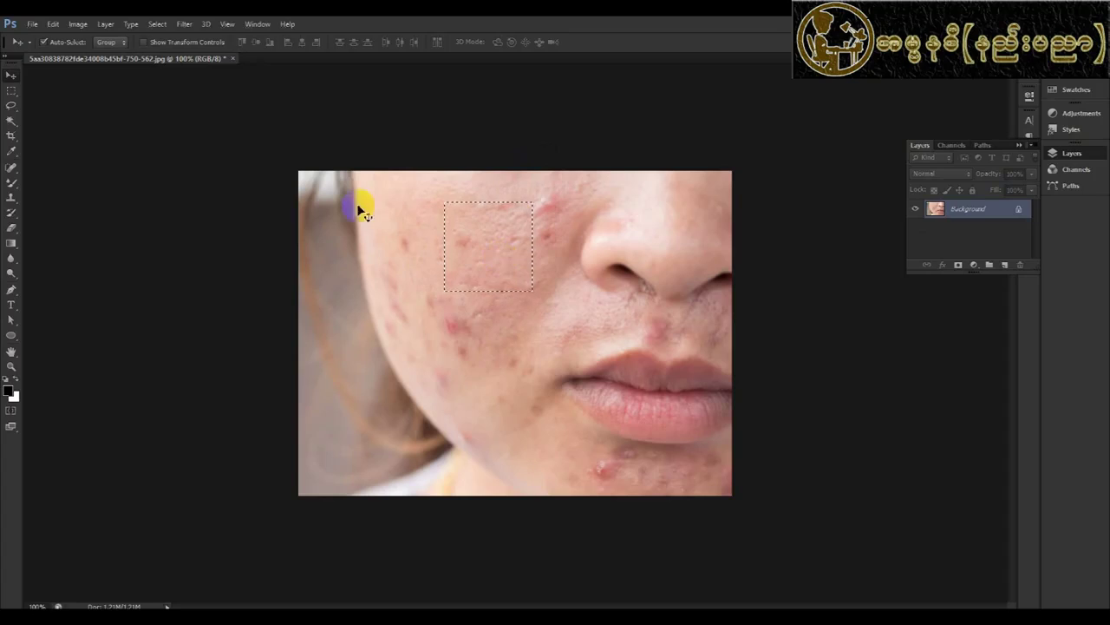
# - Paste the patch outside the cheek selection as a masked Layer 1, then delete that layer
pyautogui.click(52, 23)
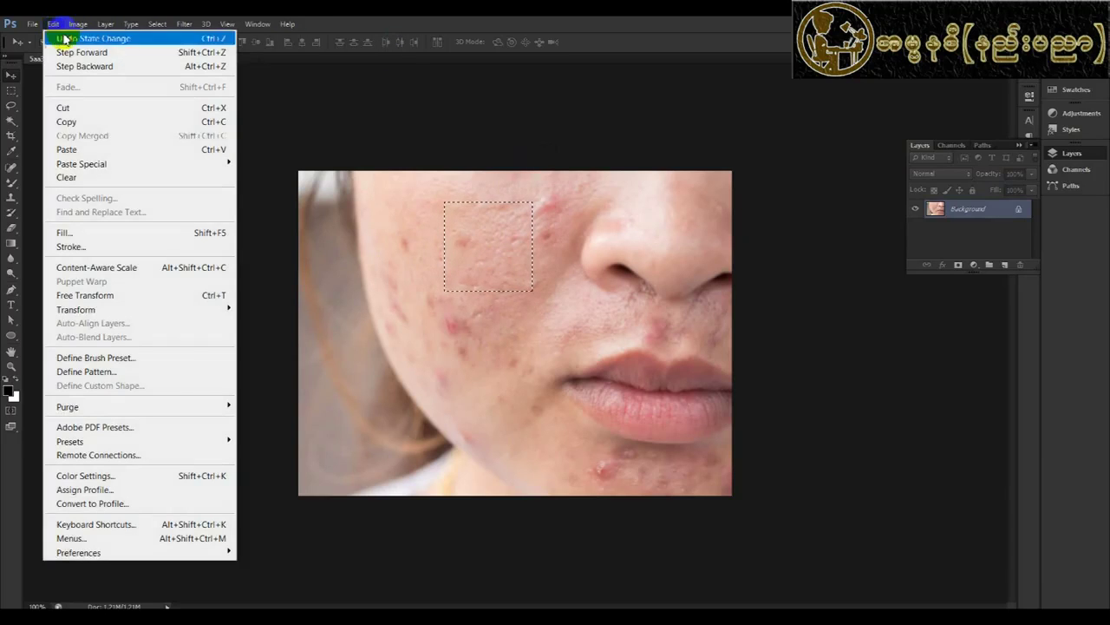
pyautogui.moveTo(81, 163)
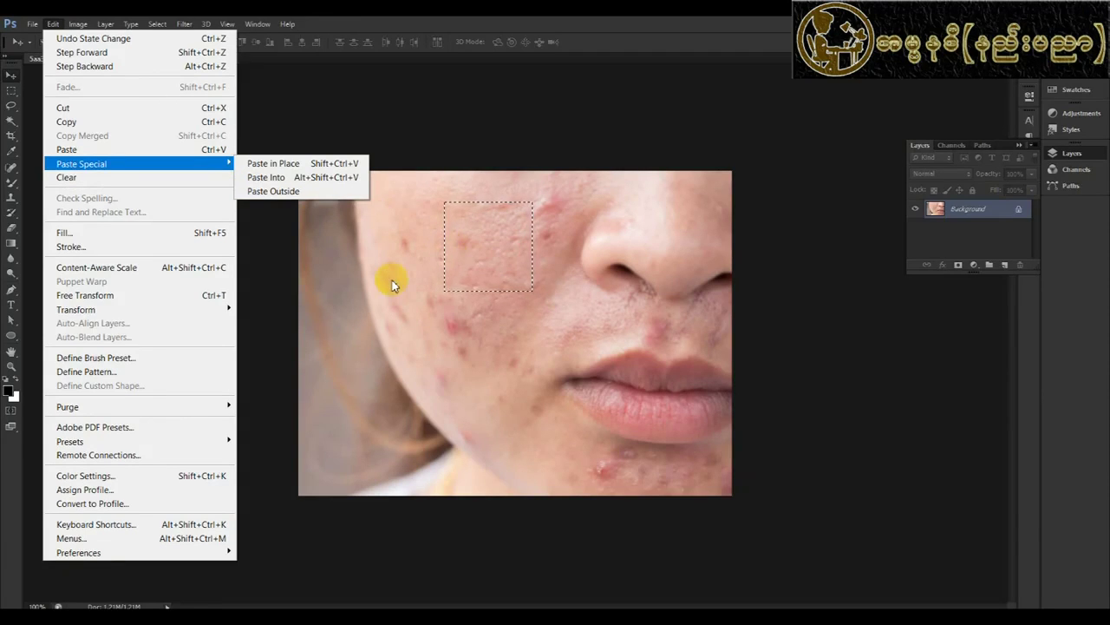
pyautogui.click(266, 192)
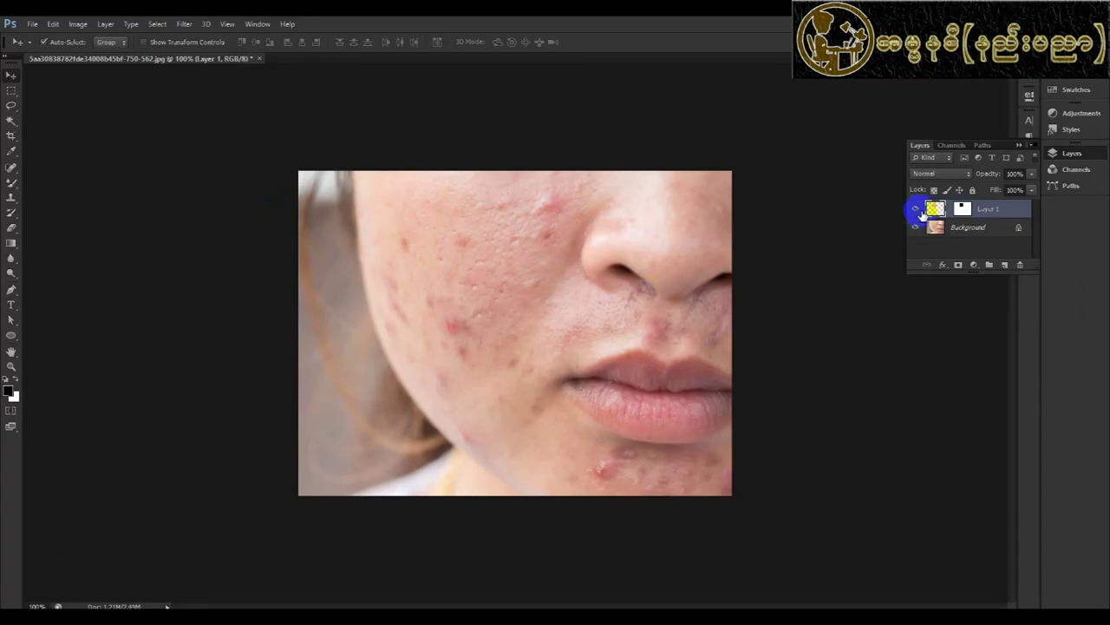
pyautogui.moveTo(922, 213); pyautogui.dragTo(970, 220)
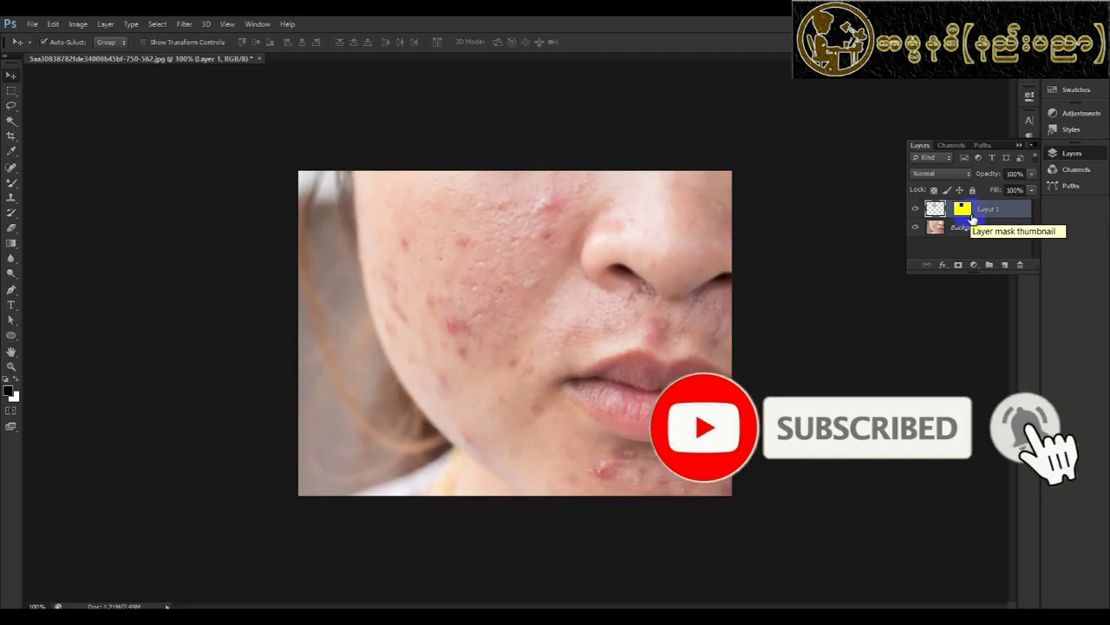
pyautogui.click(966, 211)
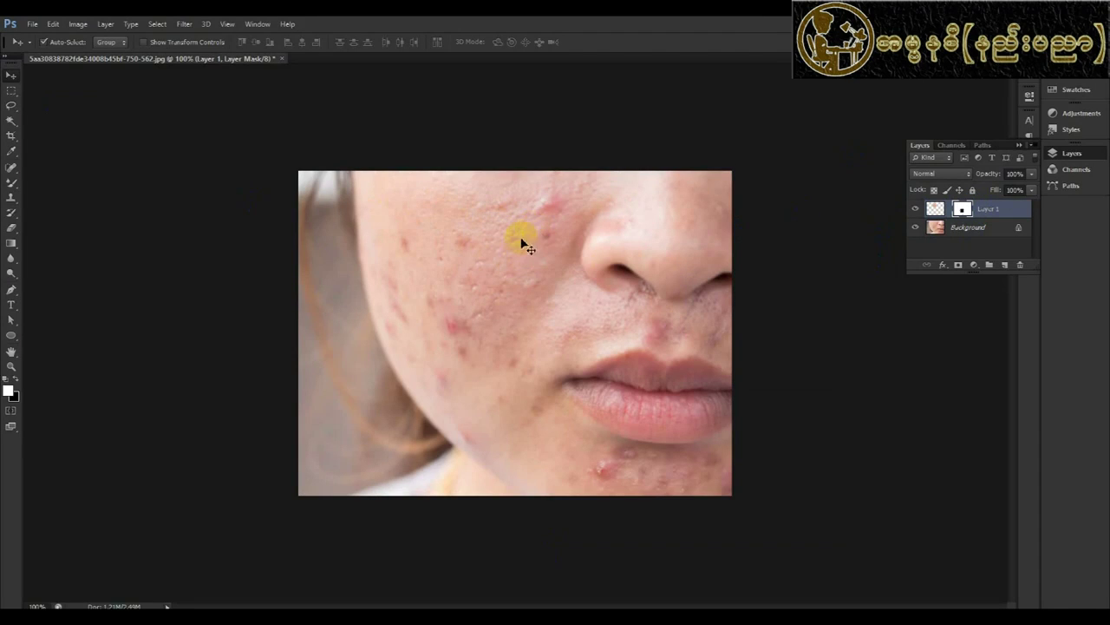
pyautogui.click(976, 214)
pyautogui.click(53, 23)
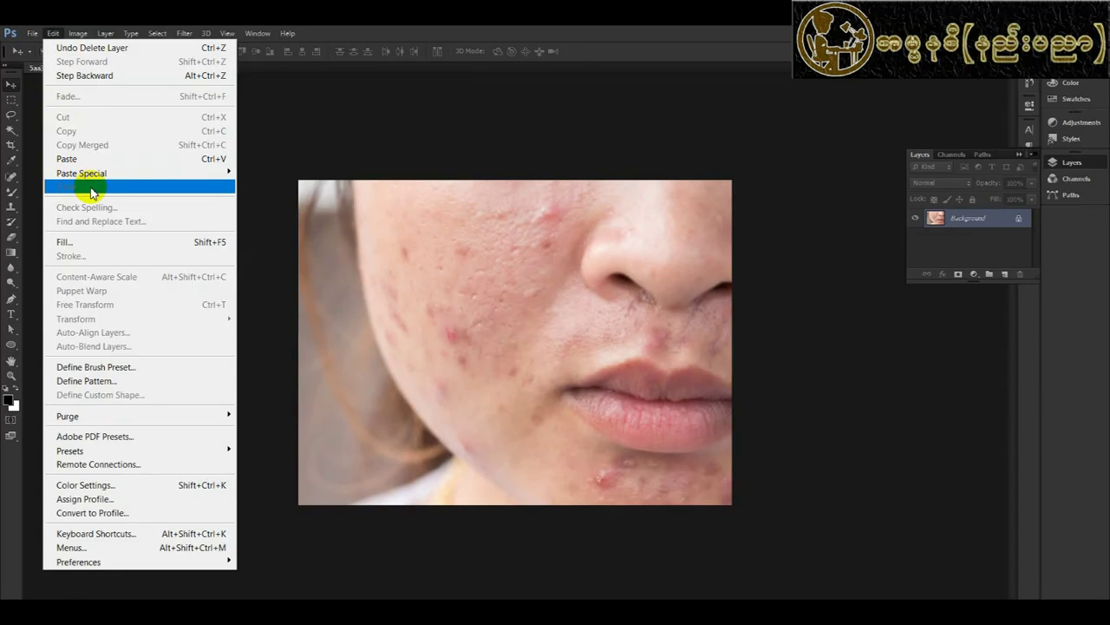
# - Lasso the hair along the left edge, clear it to white with Edit > Clear, and deselect
pyautogui.click(11, 116)
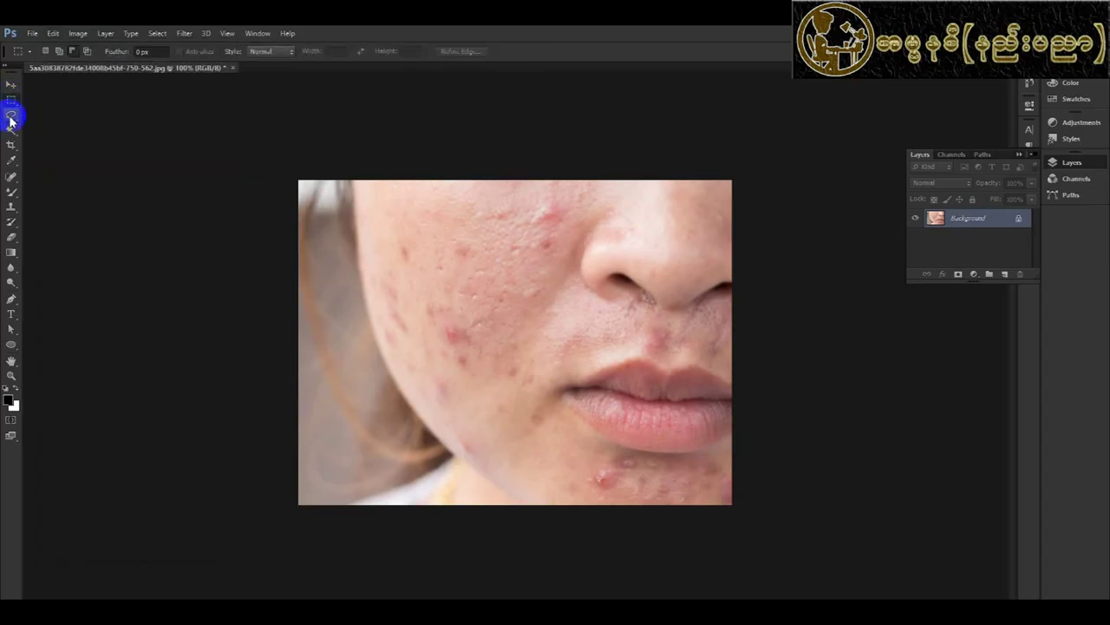
pyautogui.click(11, 119)
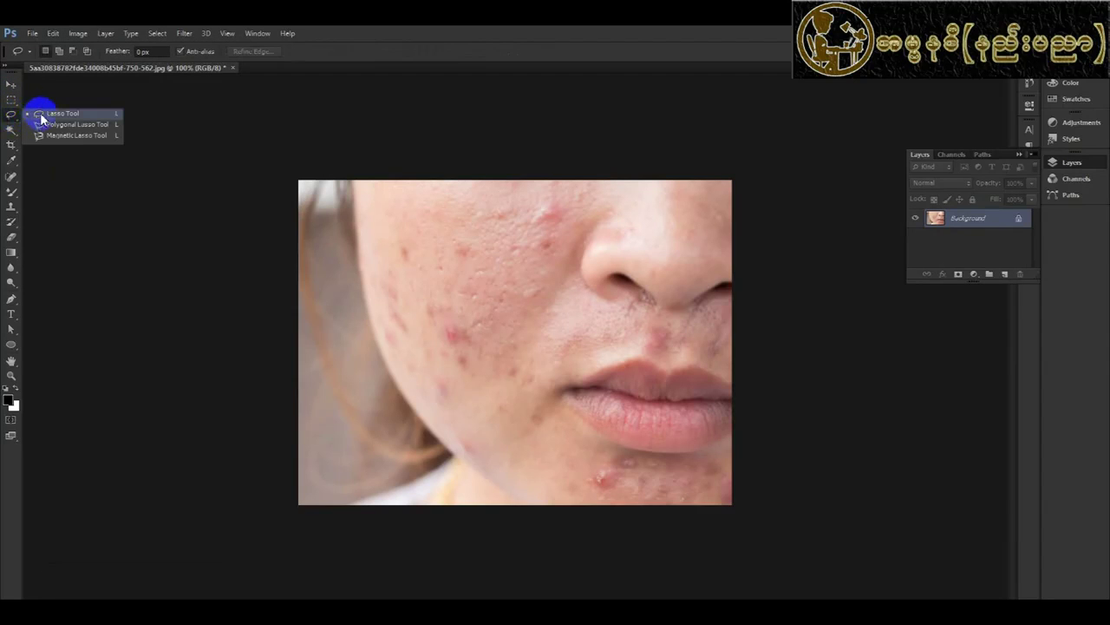
pyautogui.click(40, 113)
pyautogui.moveTo(300, 186)
pyautogui.mouseDown()
pyautogui.moveTo(408, 408)
pyautogui.moveTo(446, 459)
pyautogui.moveTo(314, 506)
pyautogui.moveTo(300, 471)
pyautogui.moveTo(322, 243)
pyautogui.moveTo(295, 173)
pyautogui.moveTo(347, 224)
pyautogui.mouseUp()
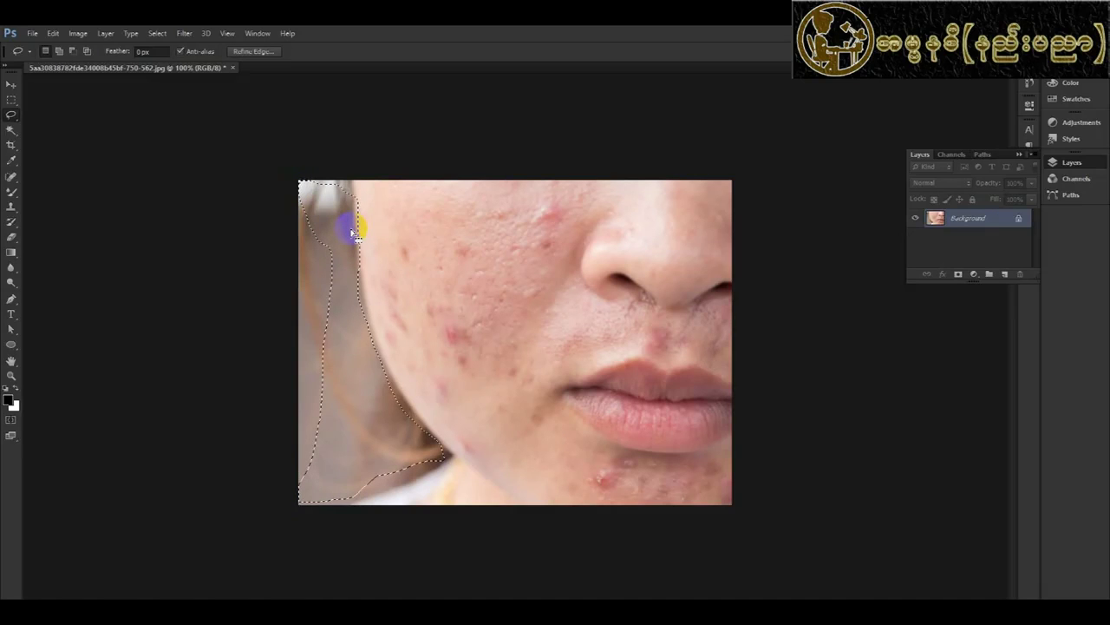
pyautogui.click(53, 33)
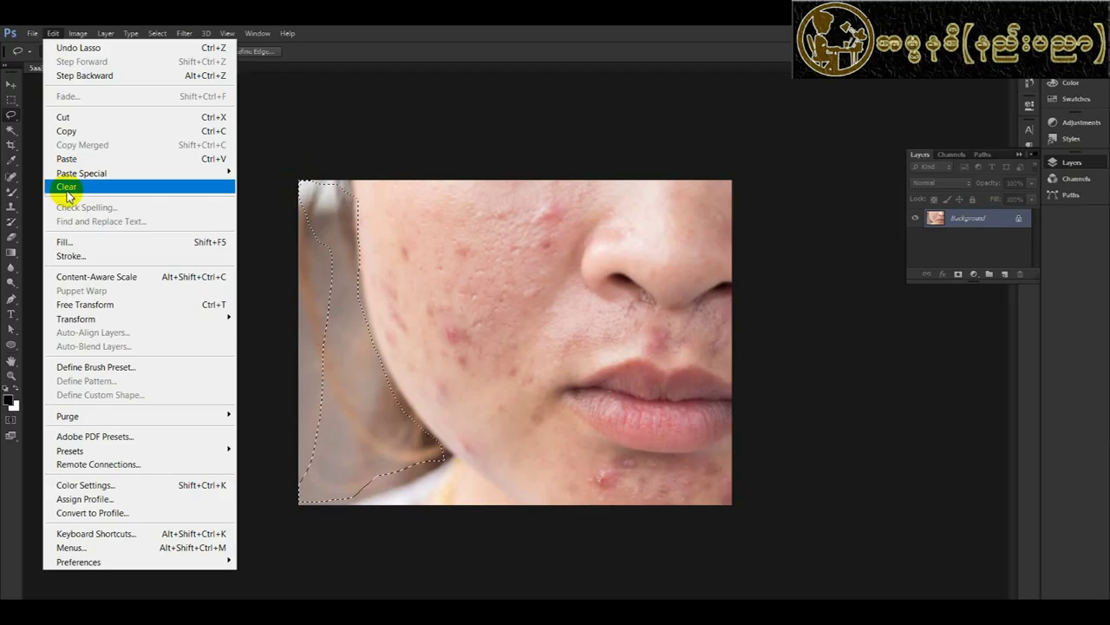
pyautogui.click(67, 189)
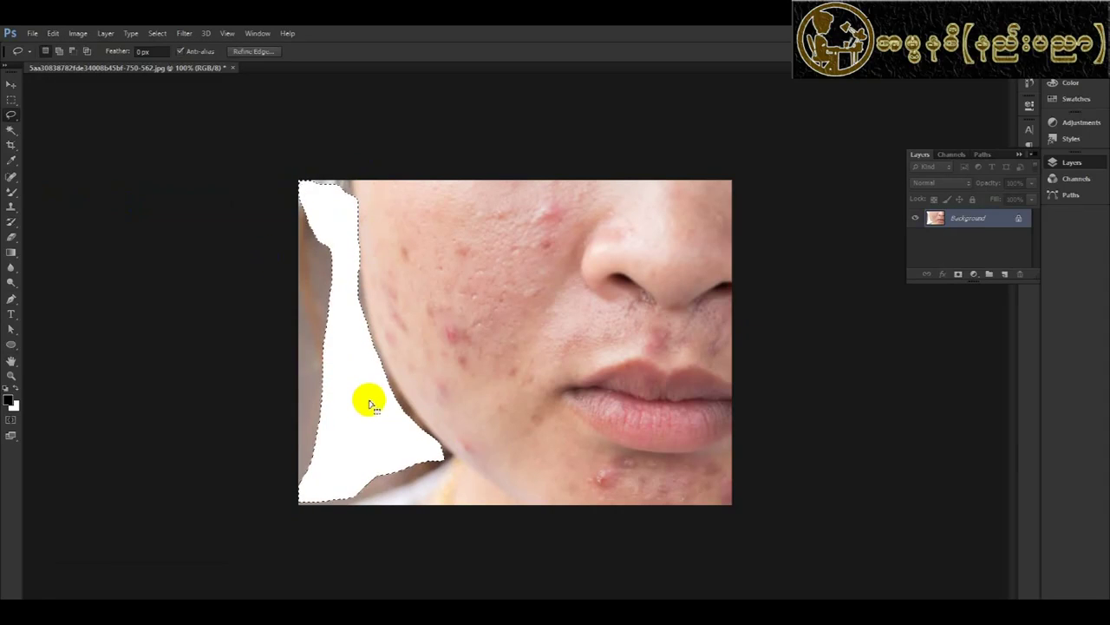
pyautogui.hotkey('ctrl', 'd')
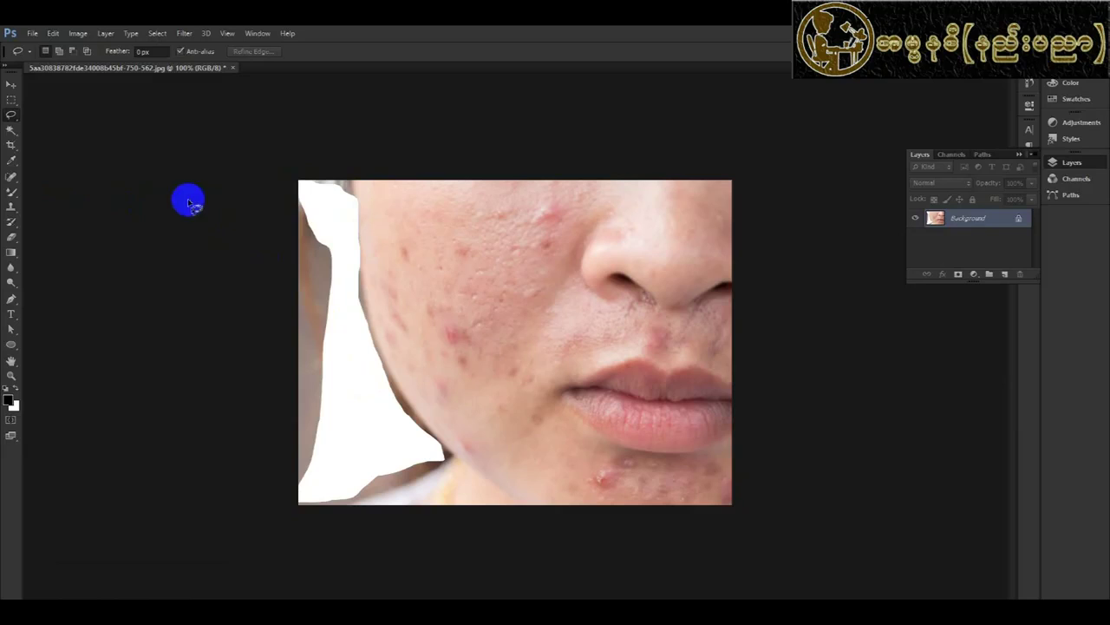
pyautogui.click(11, 99)
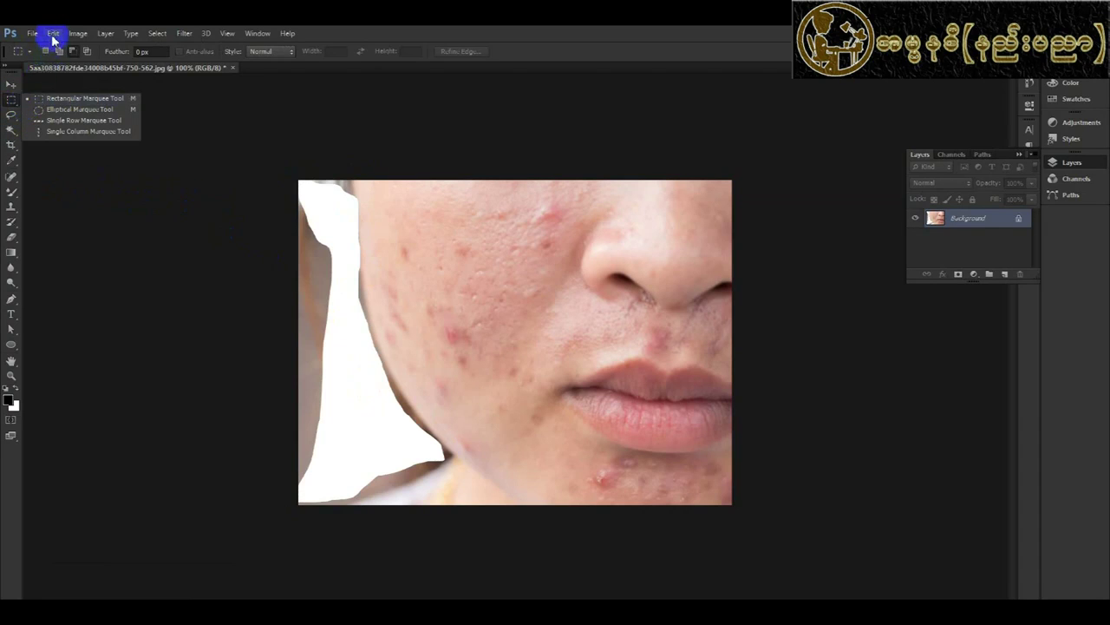
pyautogui.click(53, 32)
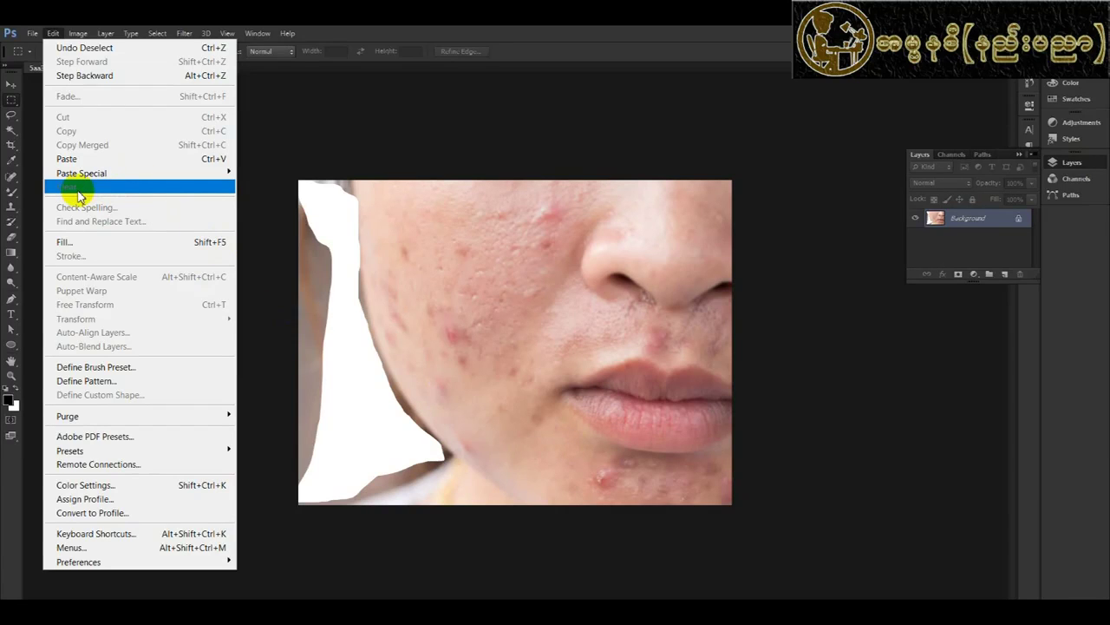
pyautogui.click(12, 102)
pyautogui.moveTo(440, 246); pyautogui.dragTo(552, 352)
pyautogui.click(53, 33)
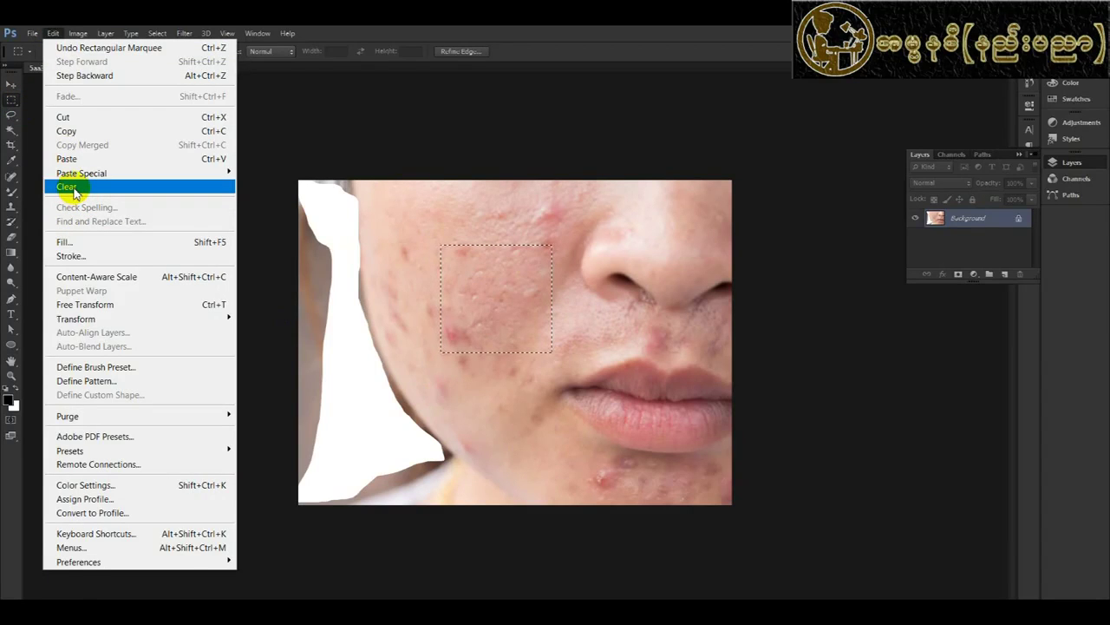
pyautogui.click(68, 187)
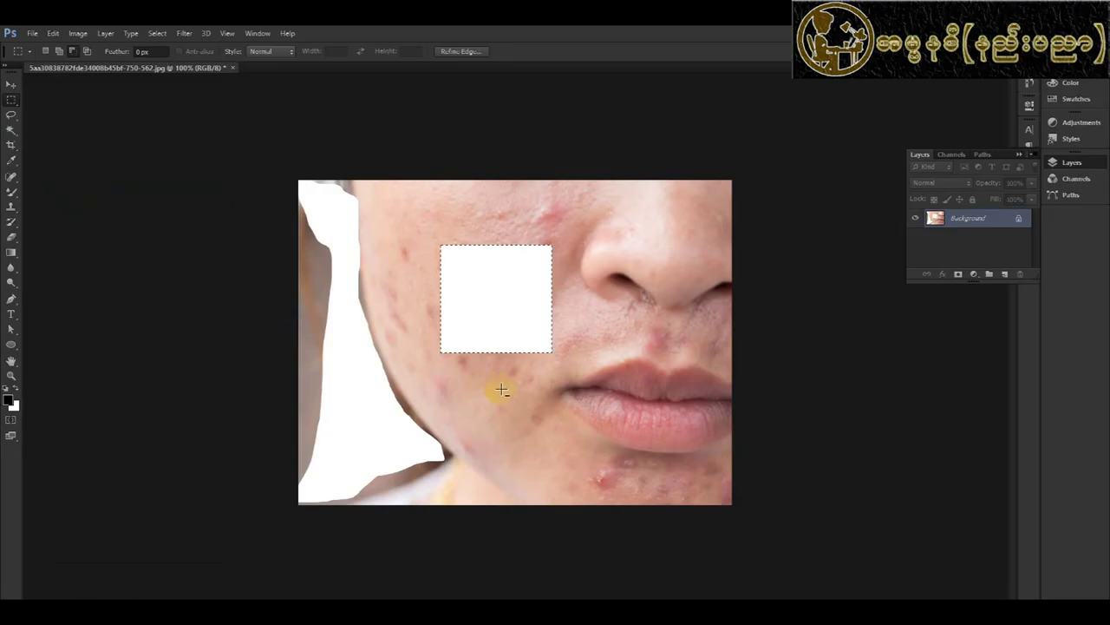
pyautogui.hotkey('ctrl', 'alt', 'z')
pyautogui.click(53, 33)
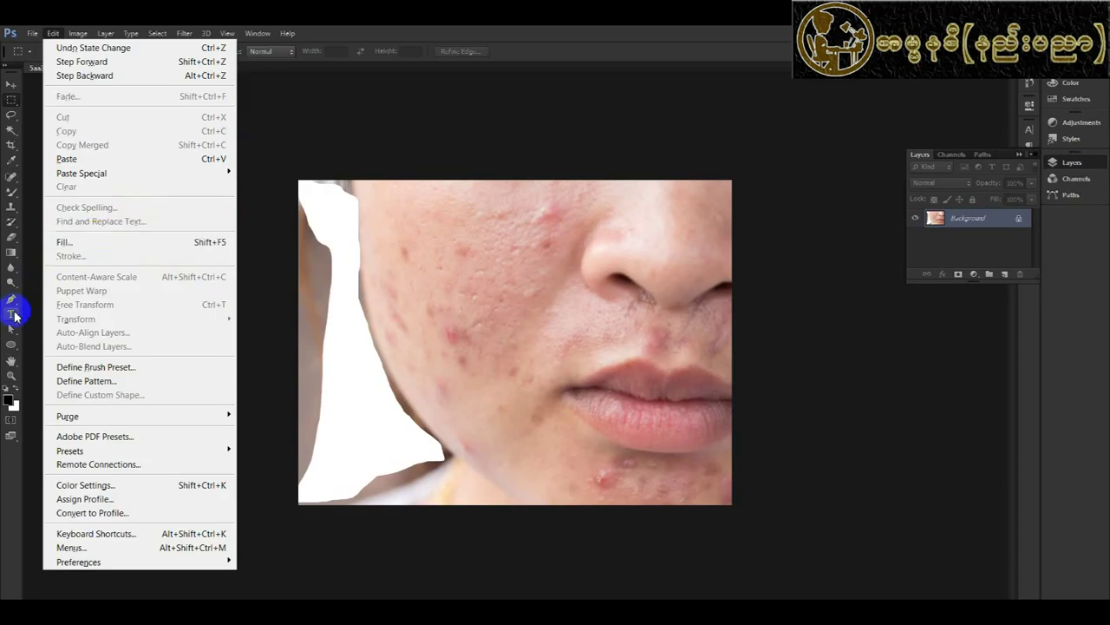
# - Add a text layer reading 'Windows' to the left of the photo
pyautogui.click(12, 311)
pyautogui.click(13, 313)
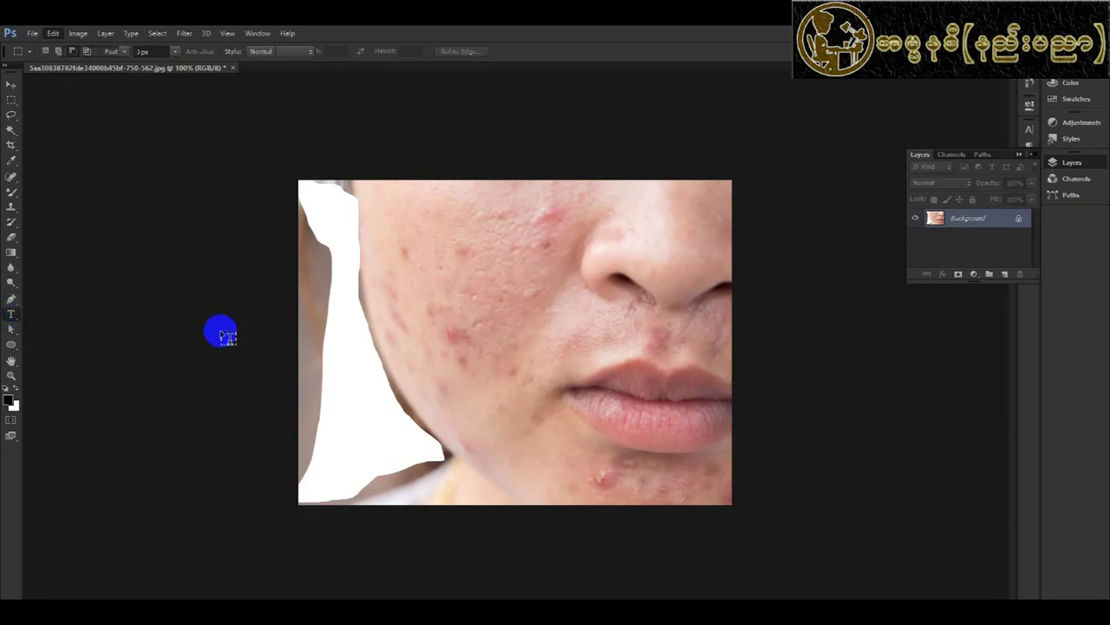
pyautogui.click(394, 314)
pyautogui.write('Windows')
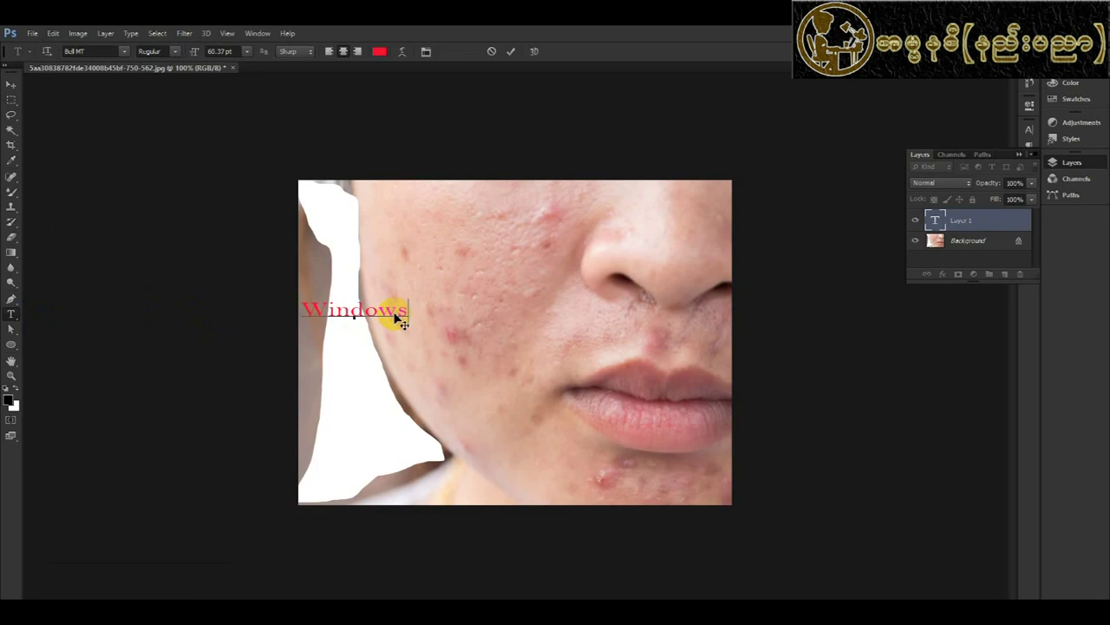
# - Run Edit > Check Spelling on the text, then open Find and Replace Text
pyautogui.click(52, 33)
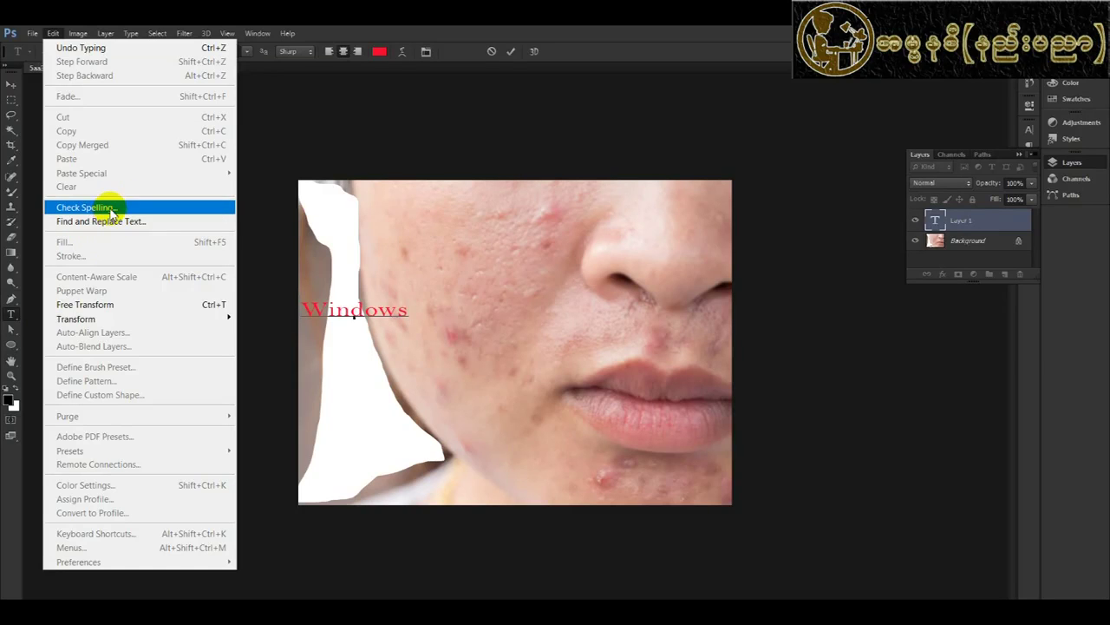
pyautogui.click(111, 211)
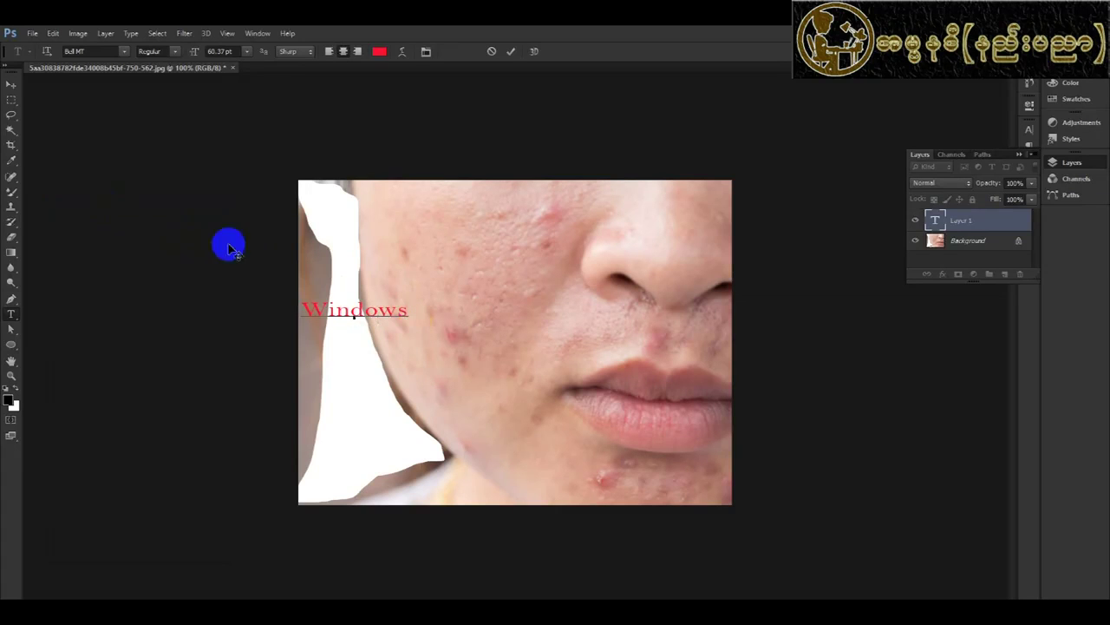
pyautogui.click(52, 35)
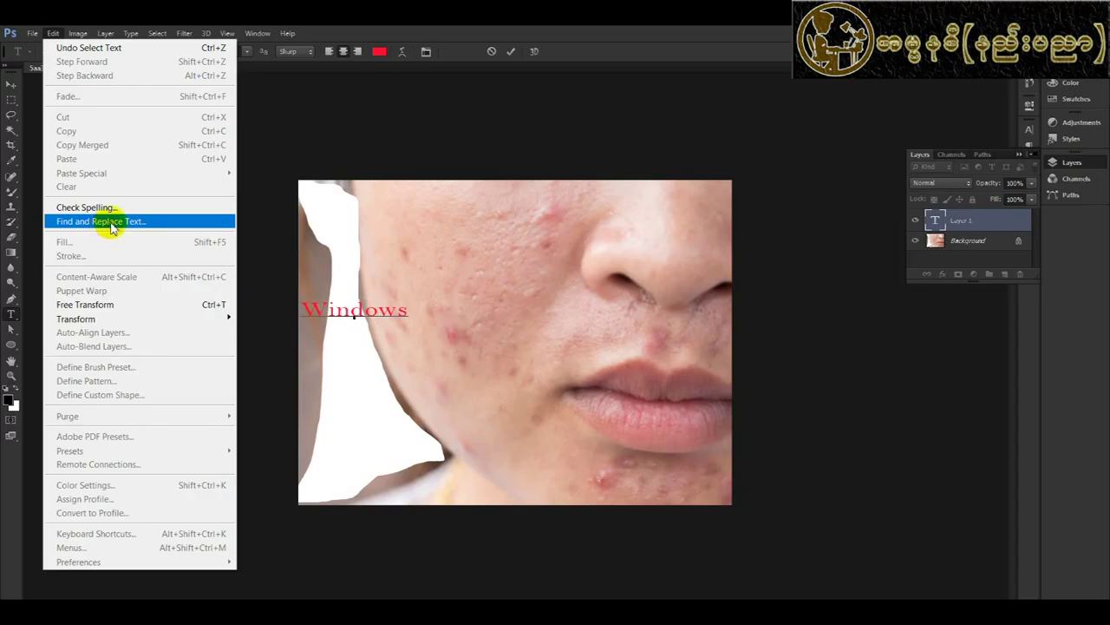
pyautogui.click(111, 227)
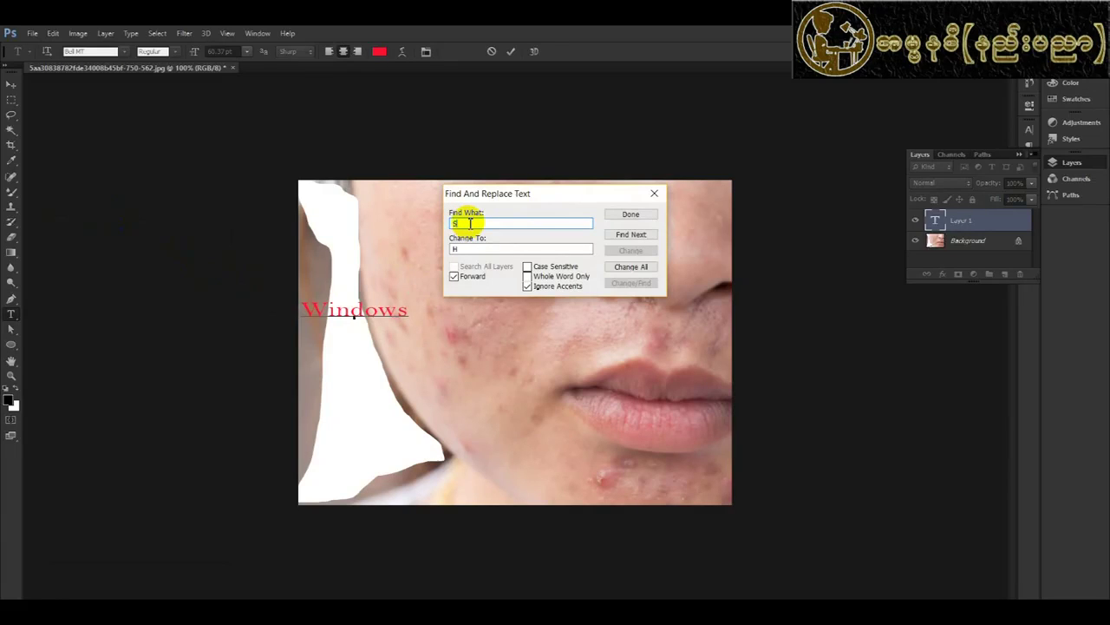
# - Find 's' and change it to 'D' so the text reads 'WindowD'
pyautogui.click(642, 240)
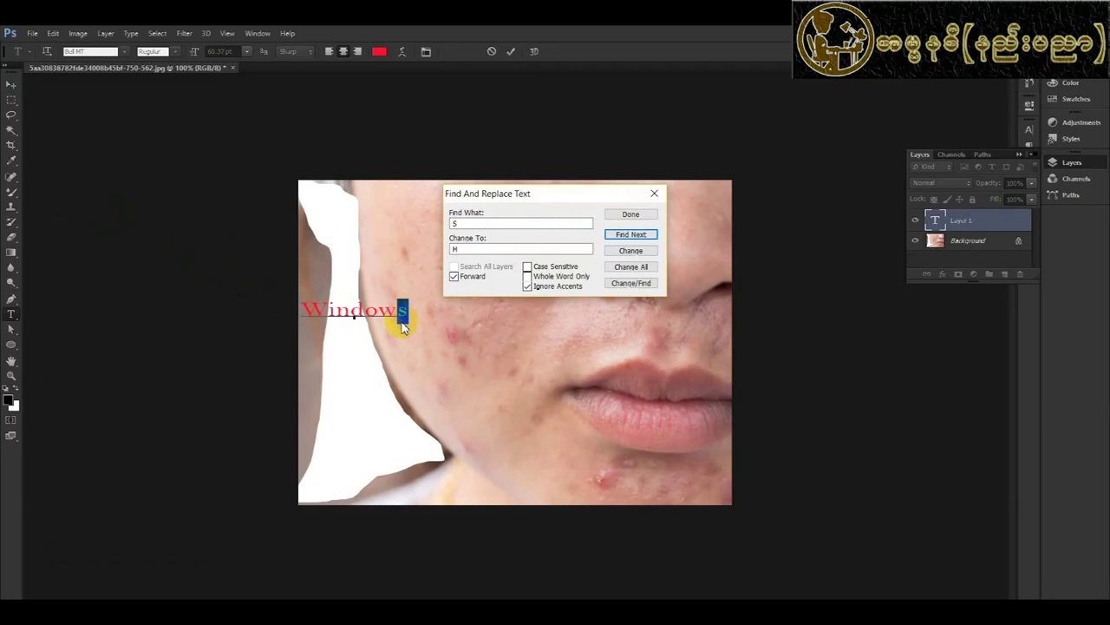
pyautogui.click(466, 226)
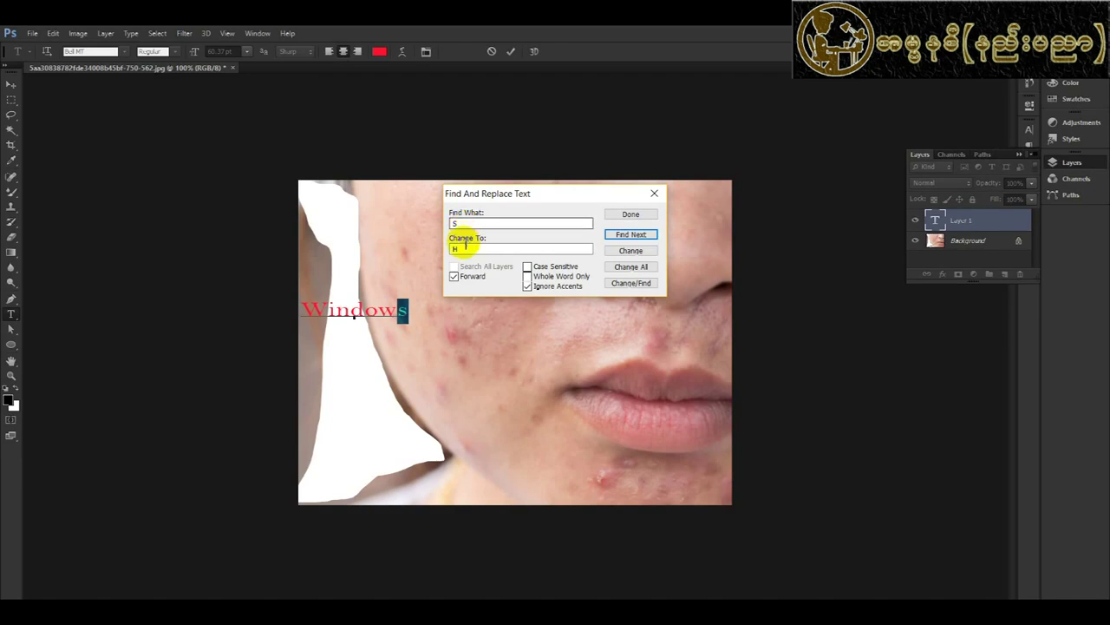
pyautogui.click(459, 249)
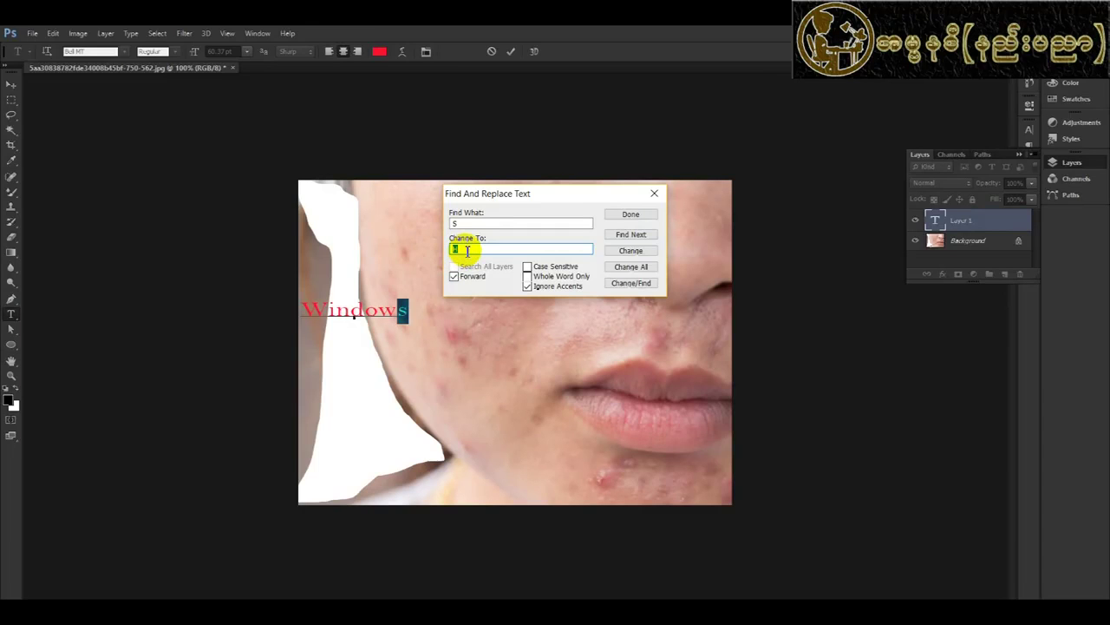
pyautogui.write('D')
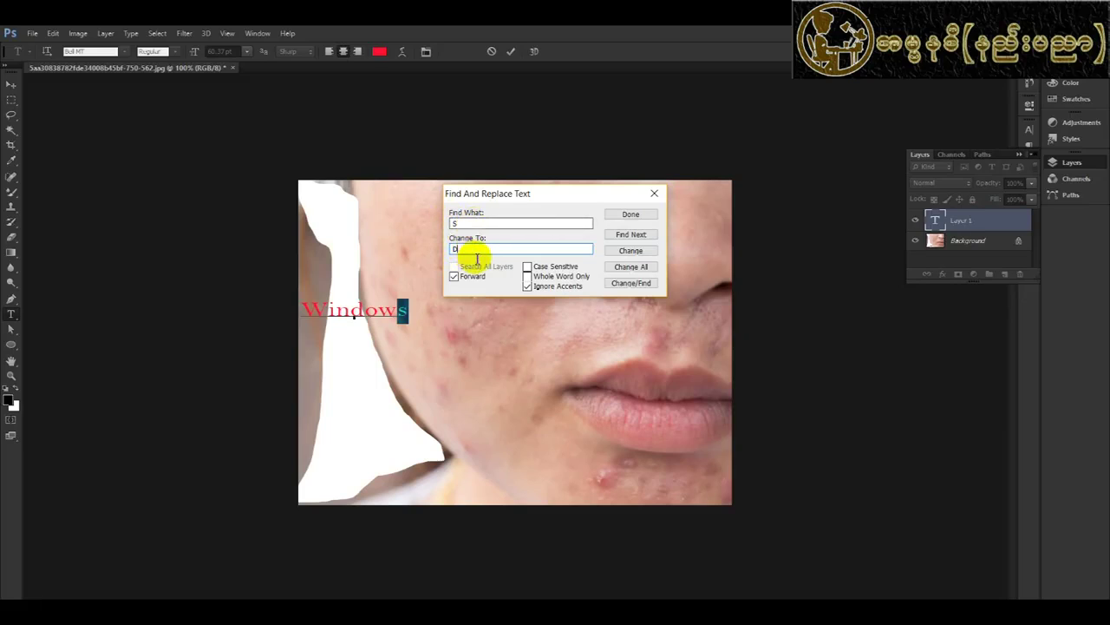
pyautogui.click(639, 256)
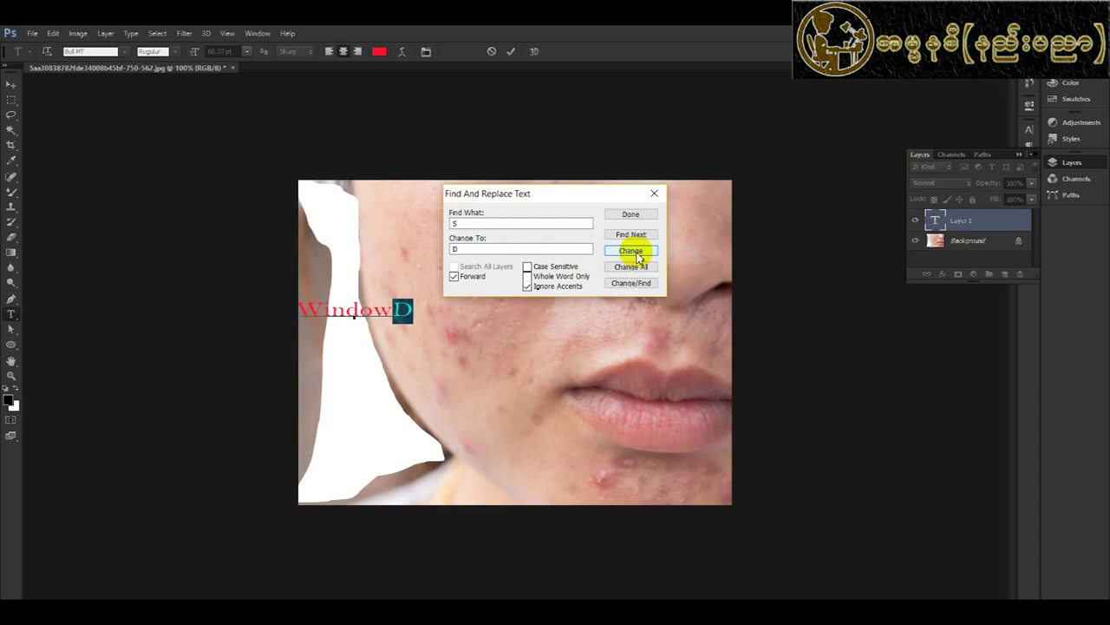
pyautogui.click(292, 313)
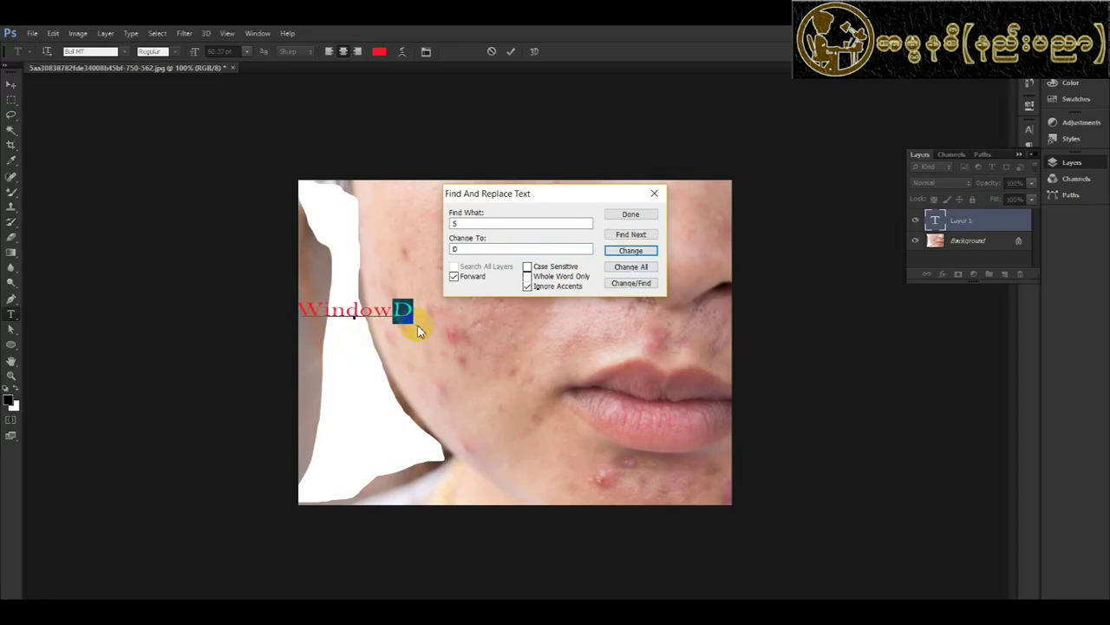
# - Close Find and Replace Text and dismiss the Edit menu
pyautogui.click(657, 191)
pyautogui.click(53, 33)
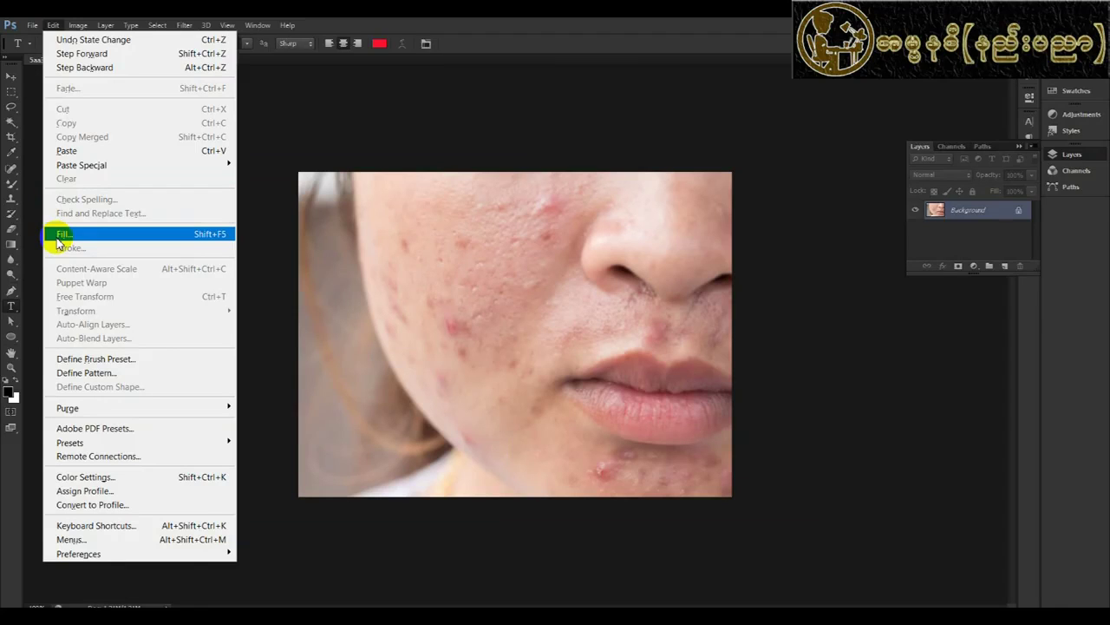
pyautogui.click(402, 241)
# - Select a small rectangle of cheek skin with the Rectangular Marquee Tool
pyautogui.click(9, 95)
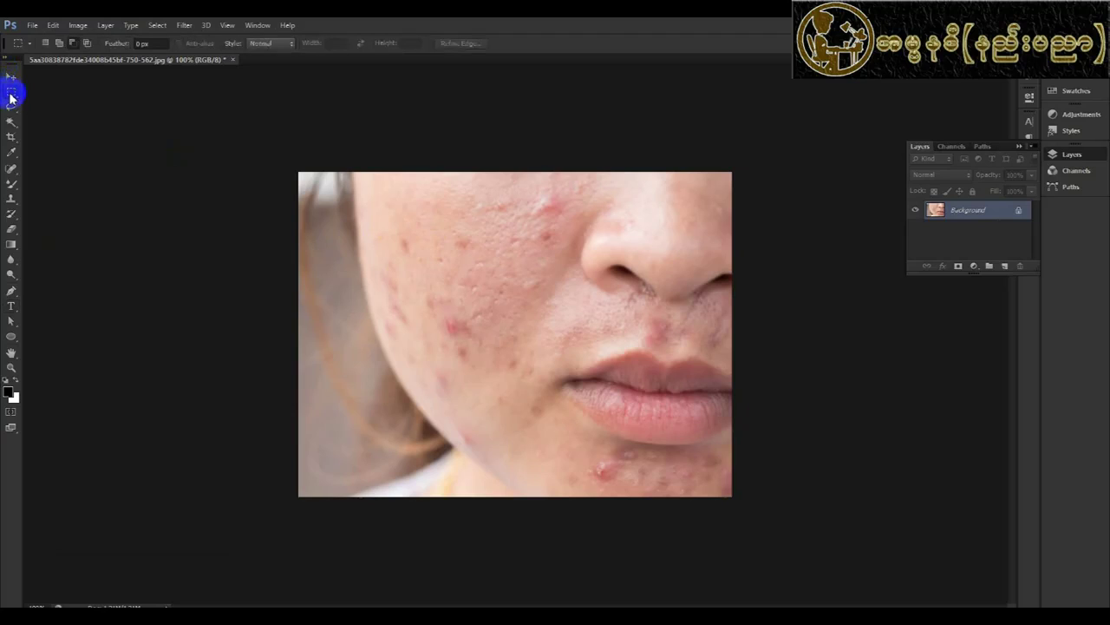
pyautogui.click(69, 89)
pyautogui.moveTo(435, 215); pyautogui.dragTo(501, 282)
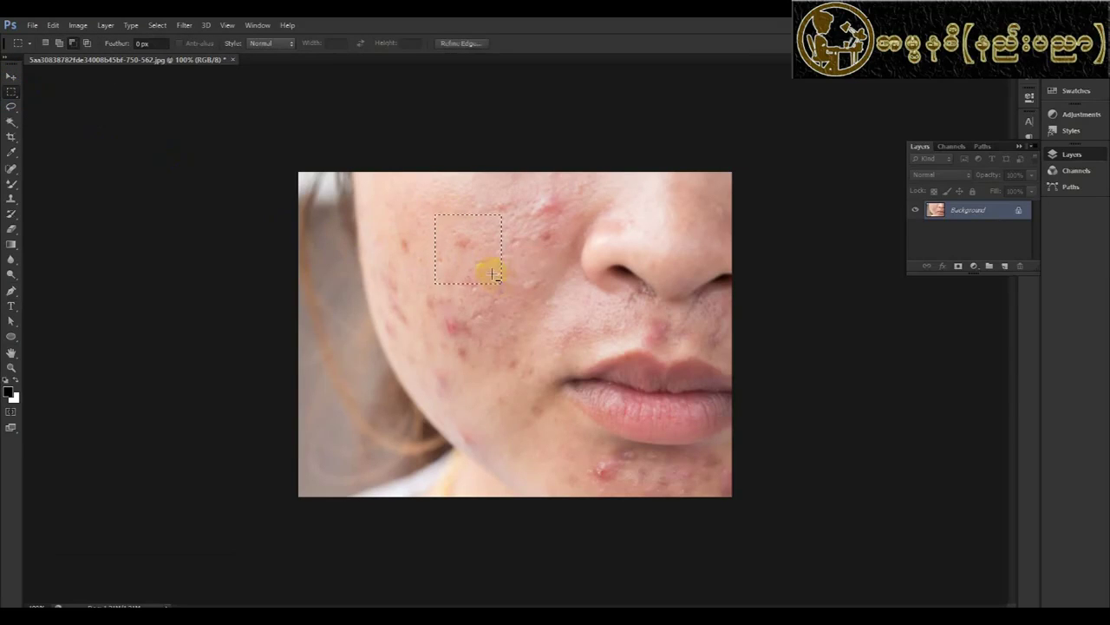
pyautogui.click(54, 26)
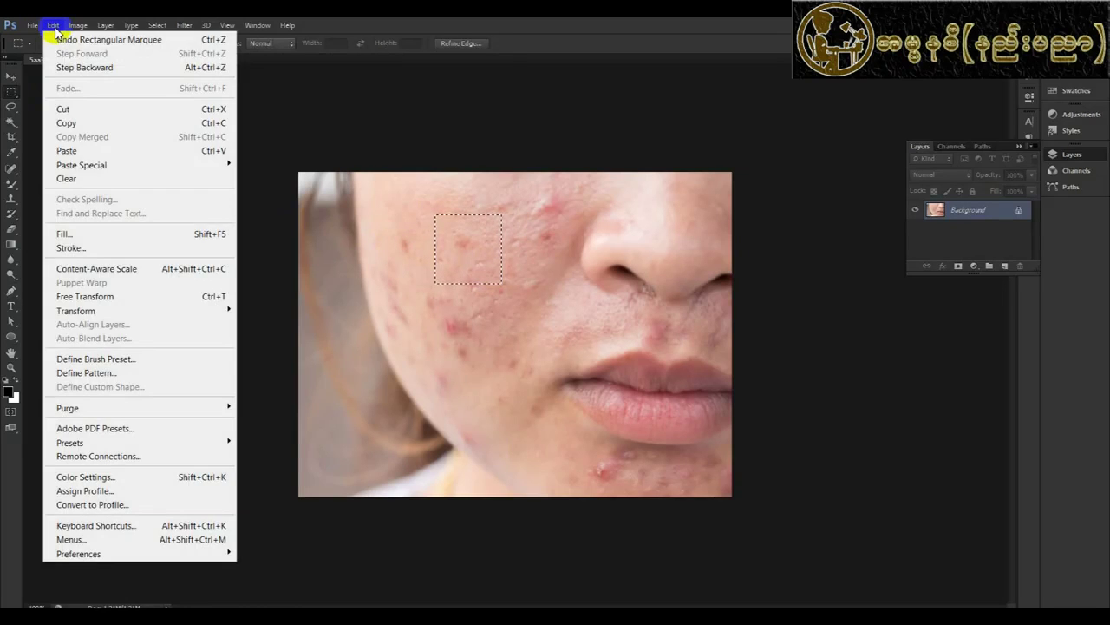
pyautogui.click(87, 243)
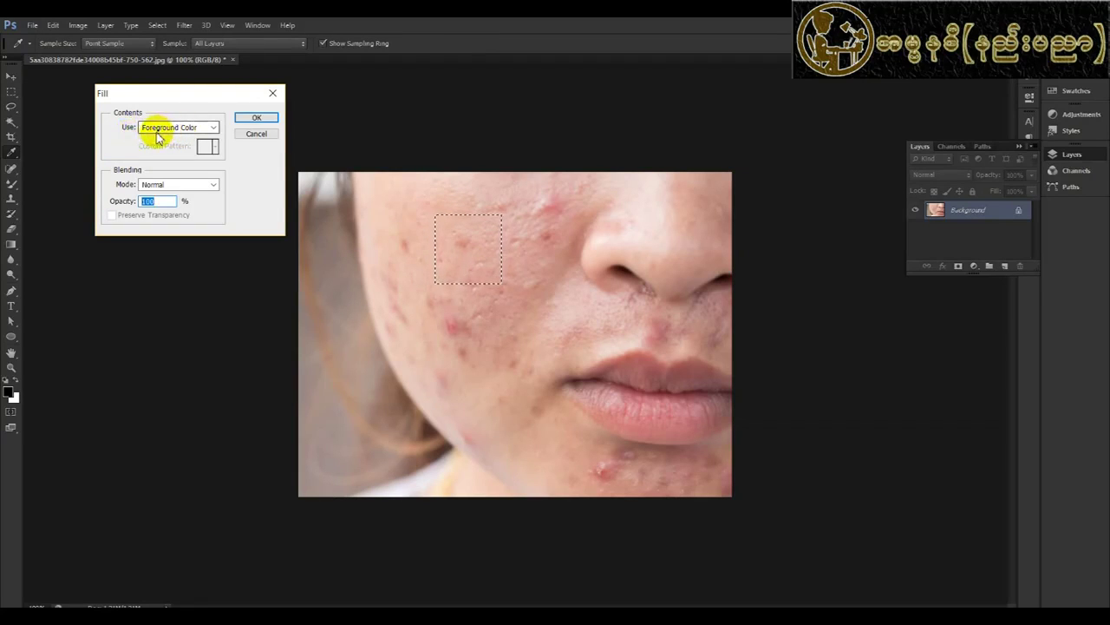
pyautogui.click(11, 395)
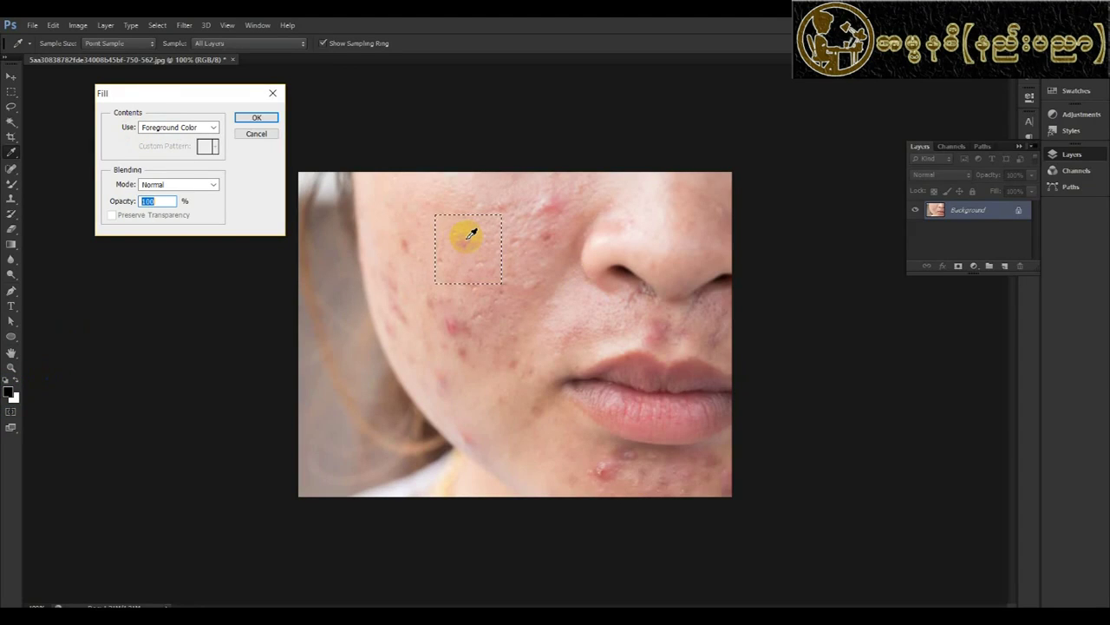
pyautogui.click(213, 128)
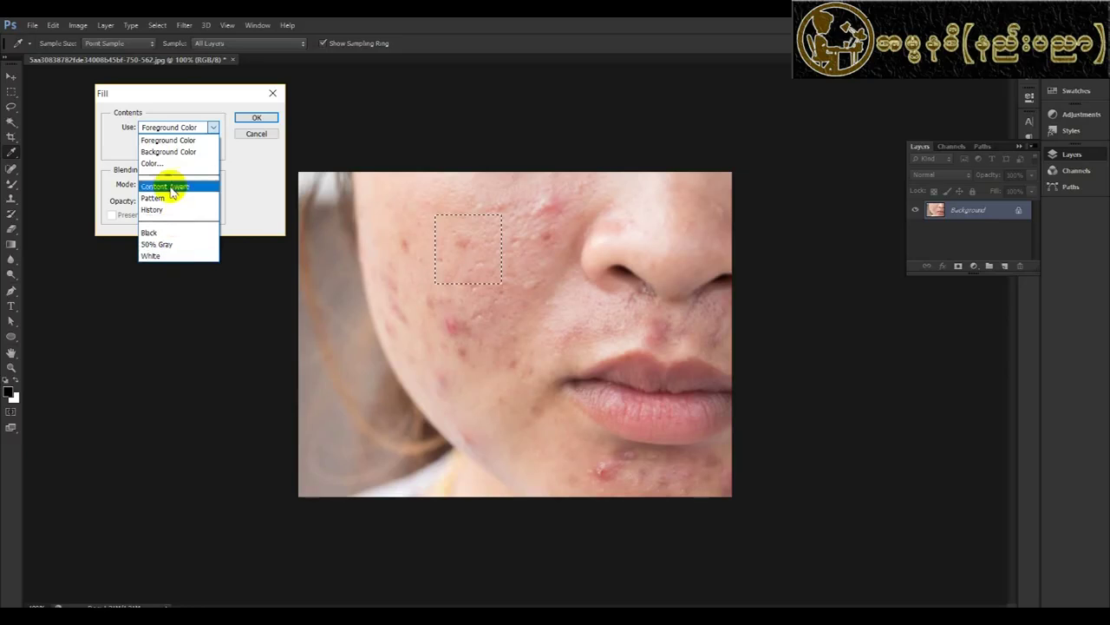
pyautogui.click(168, 144)
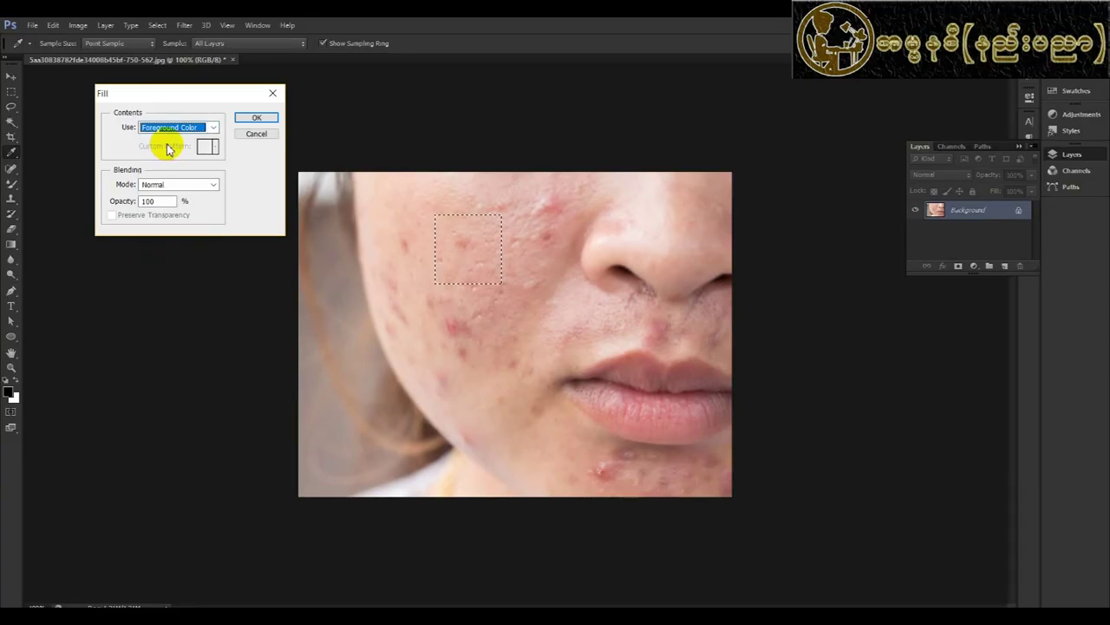
pyautogui.click(15, 396)
pyautogui.click(254, 118)
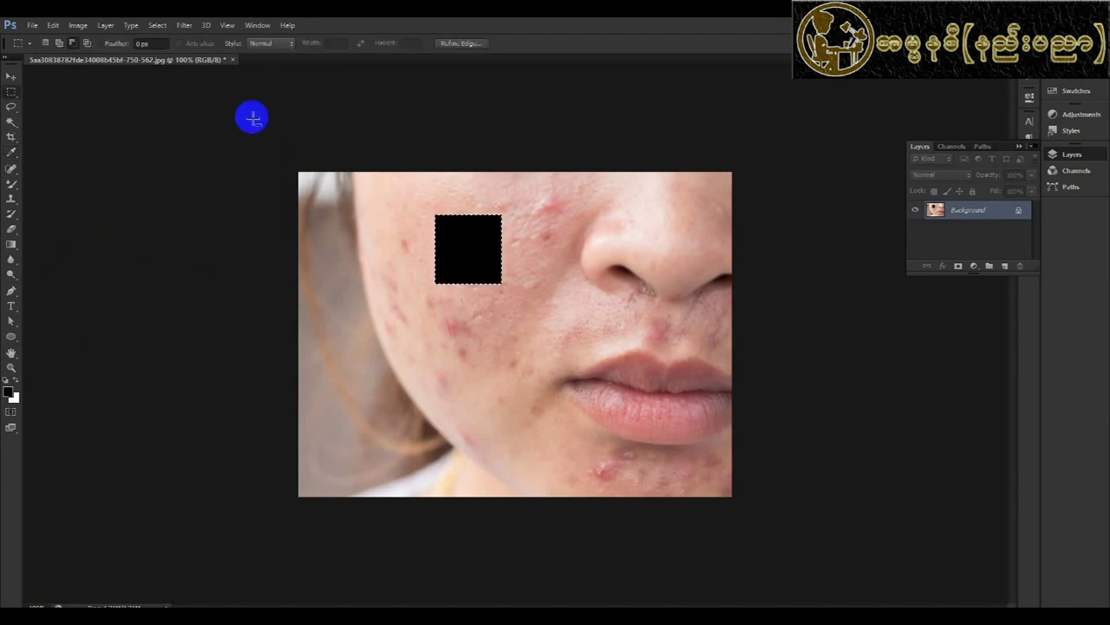
pyautogui.click(8, 396)
pyautogui.click(442, 290)
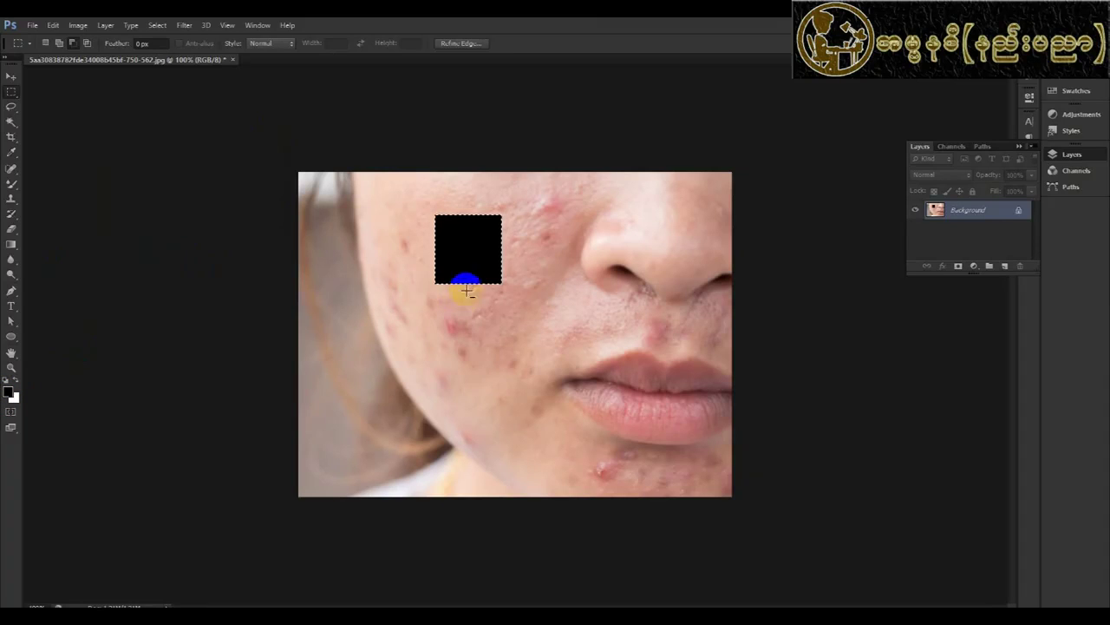
pyautogui.hotkey('ctrl', 'z')
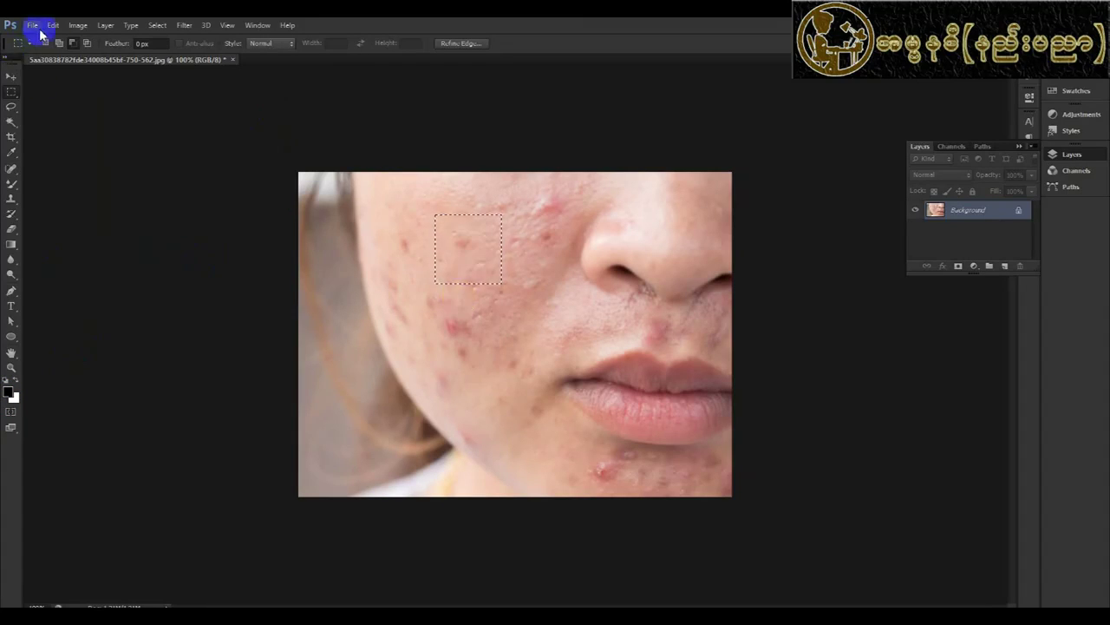
pyautogui.click(53, 25)
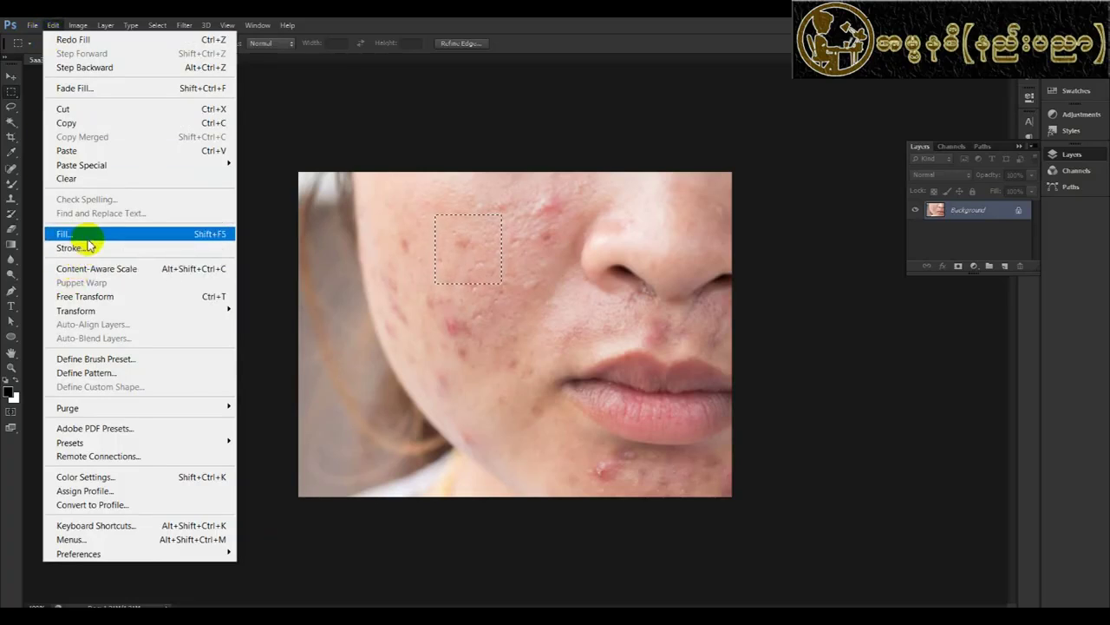
pyautogui.click(87, 233)
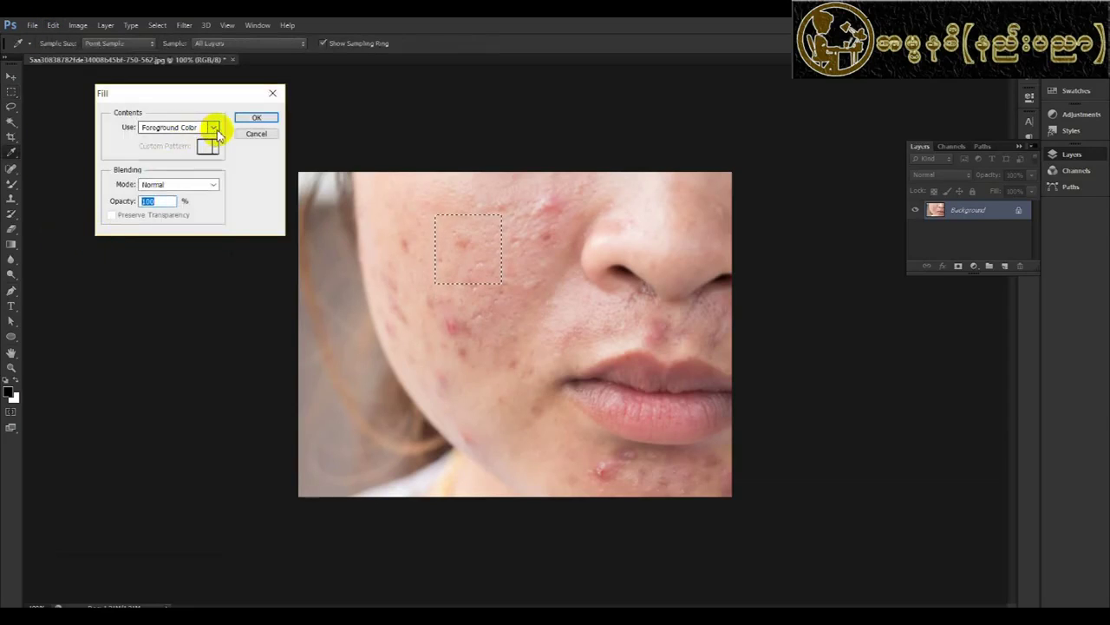
pyautogui.click(213, 128)
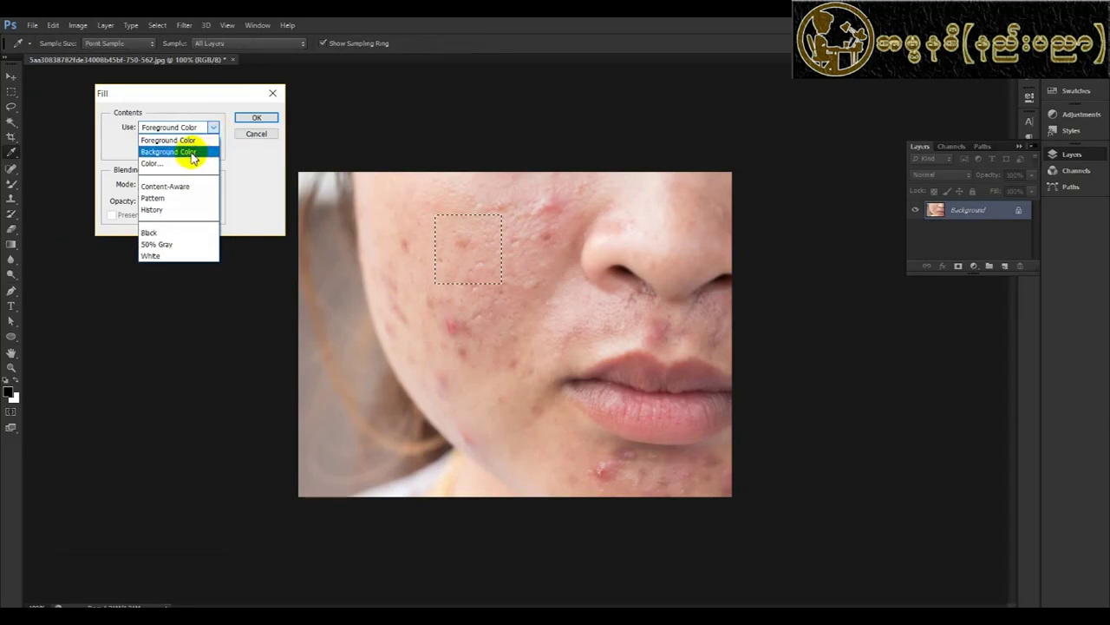
pyautogui.click(191, 153)
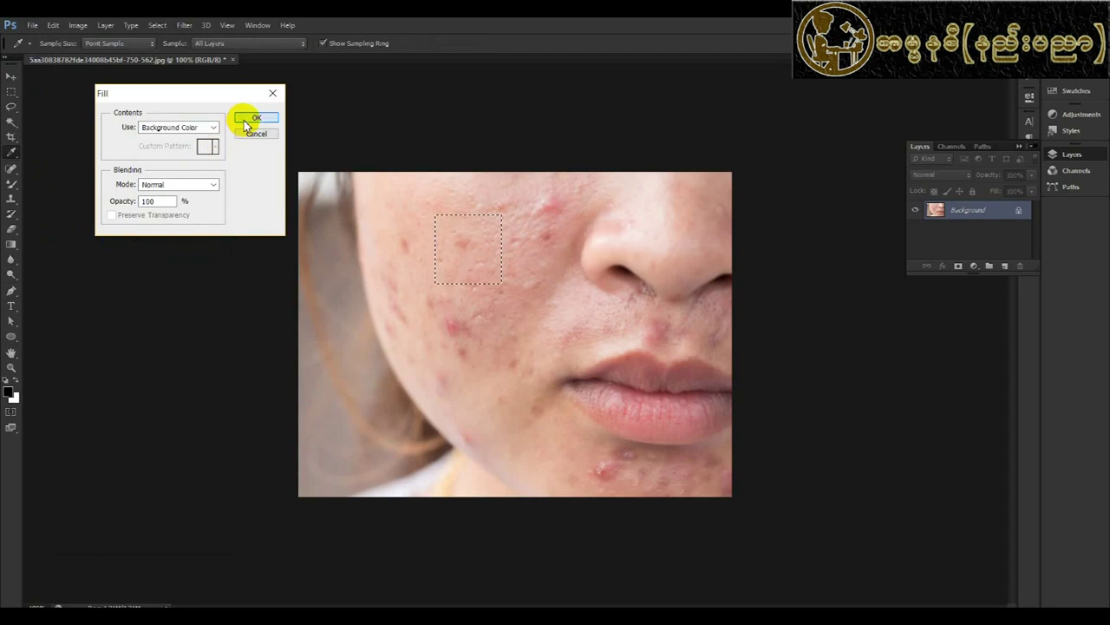
pyautogui.click(250, 117)
pyautogui.click(15, 391)
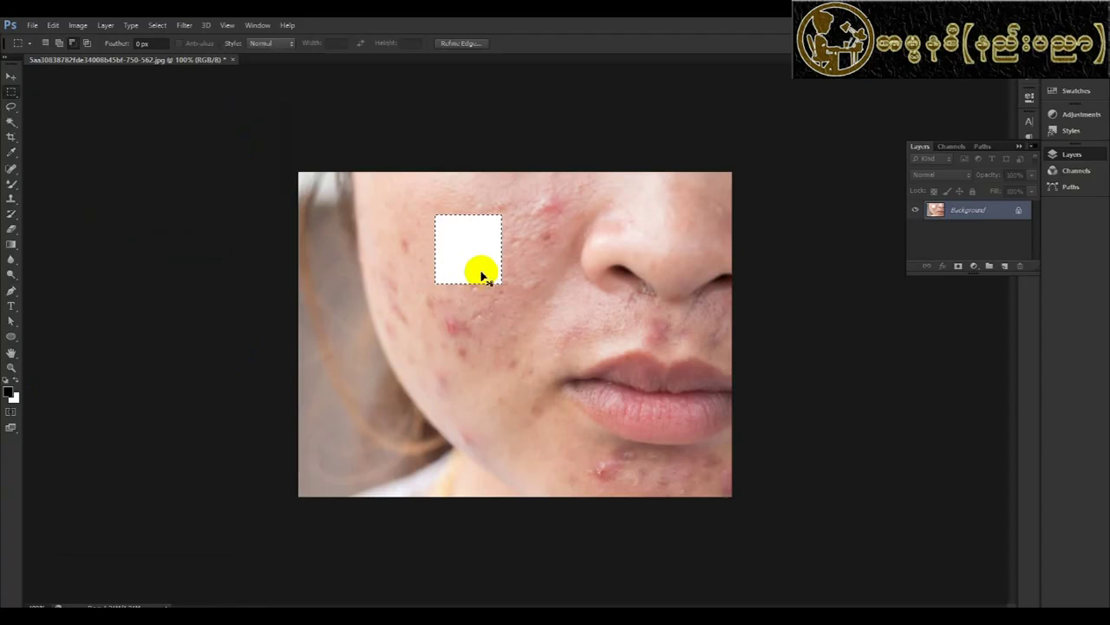
pyautogui.hotkey('ctrl', 'z')
pyautogui.click(54, 25)
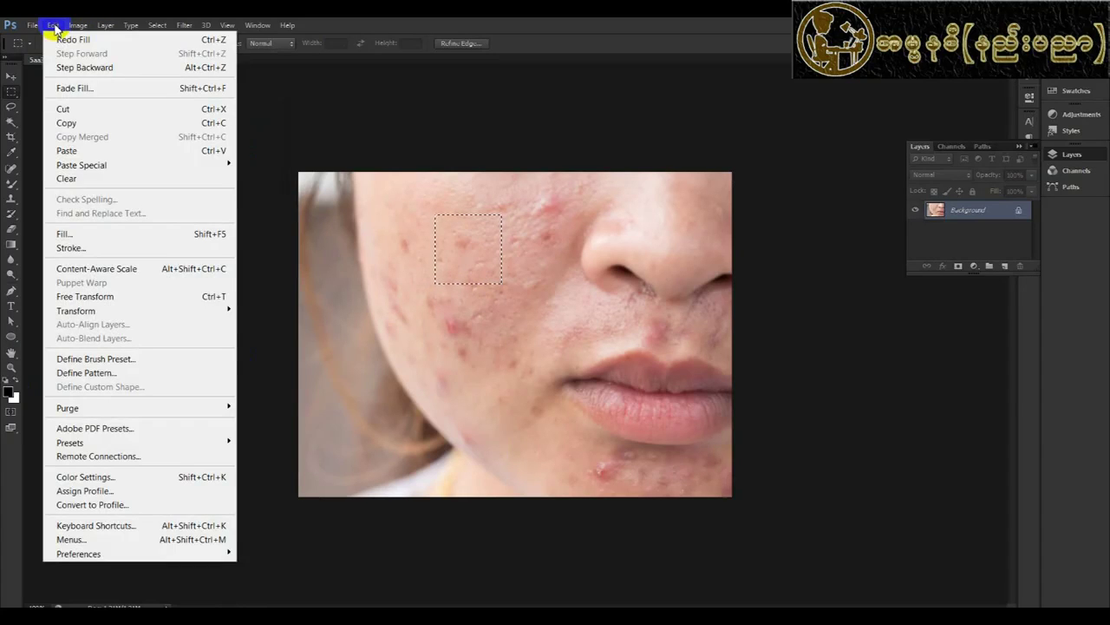
# - Fill the cheek selection with a custom red colour
pyautogui.click(76, 234)
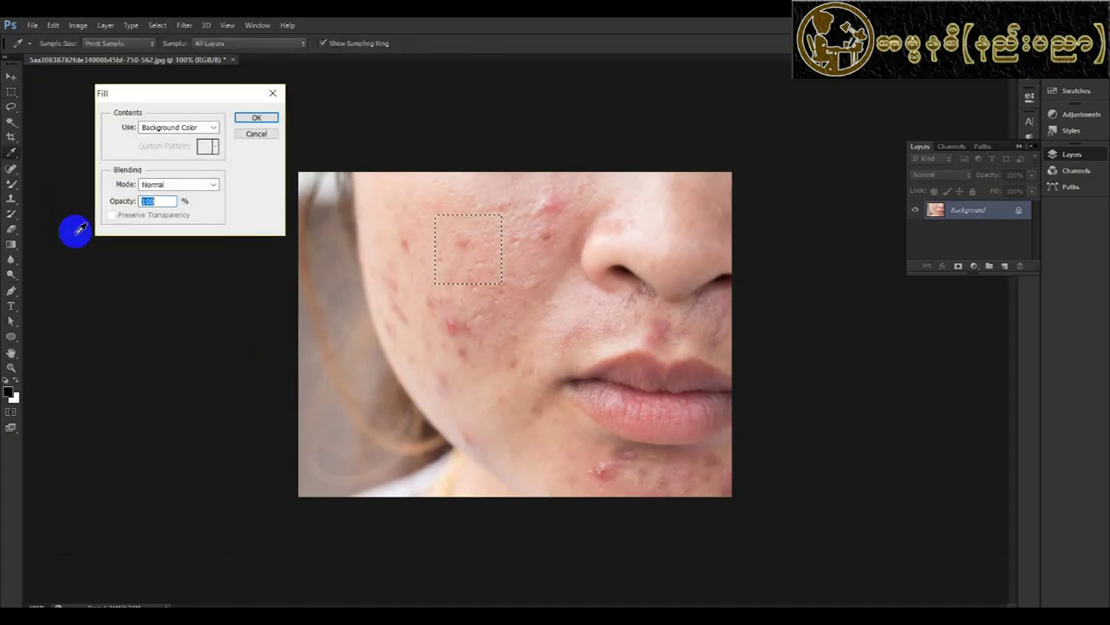
pyautogui.click(213, 129)
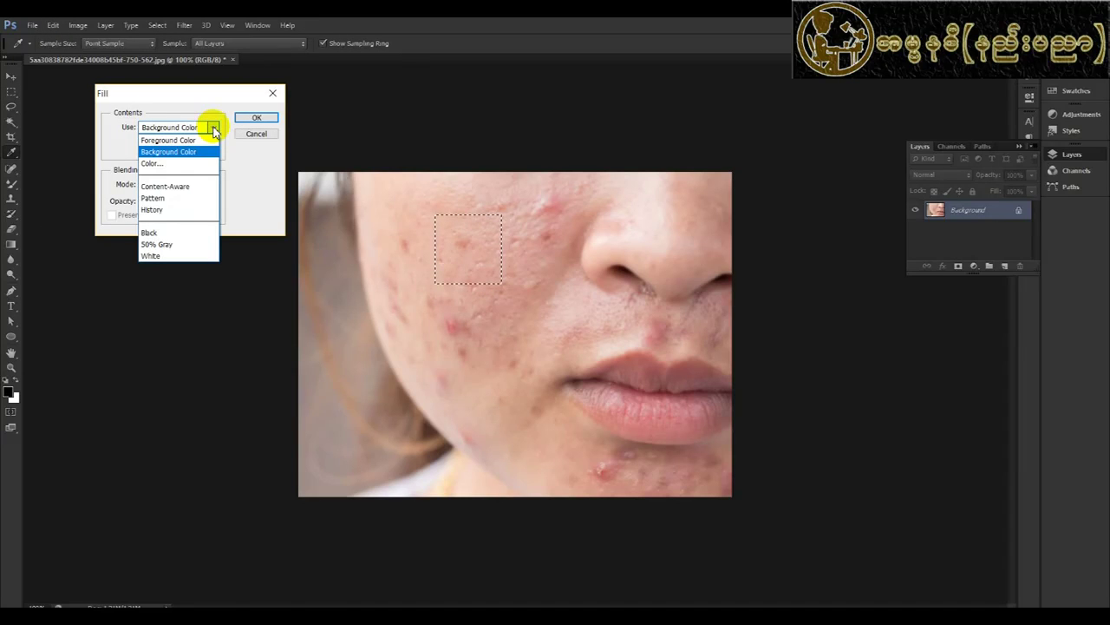
pyautogui.click(159, 164)
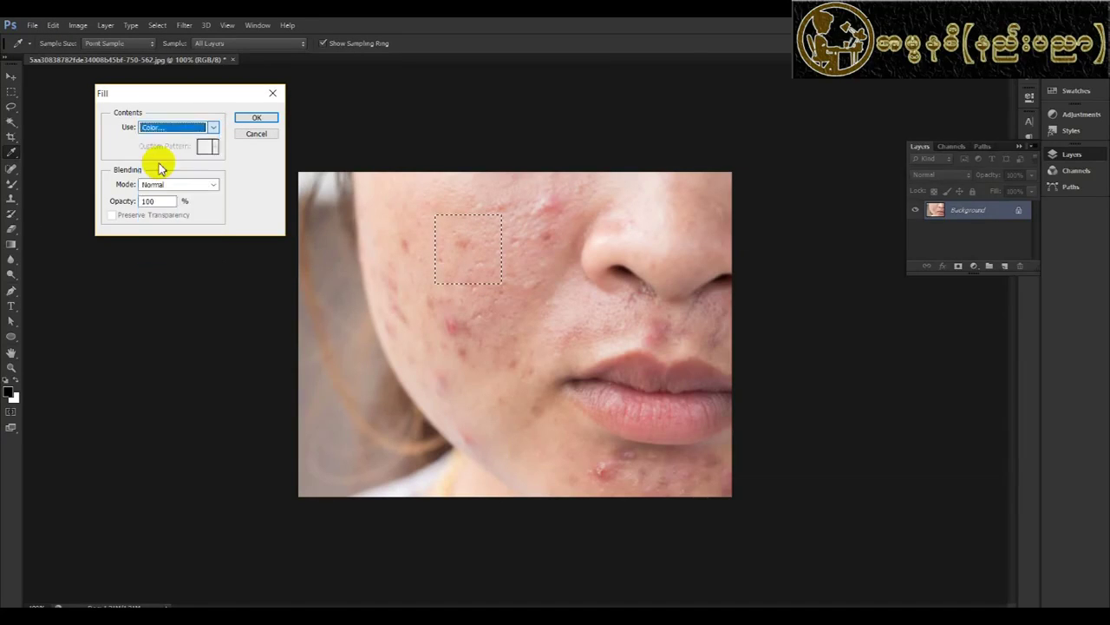
pyautogui.click(825, 89)
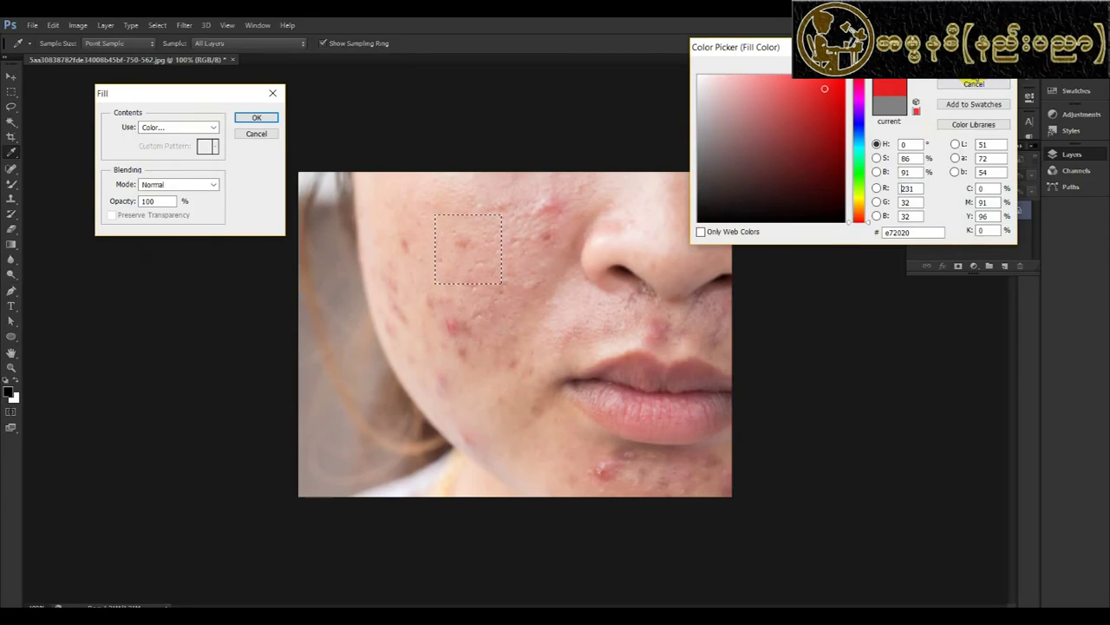
pyautogui.click(975, 78)
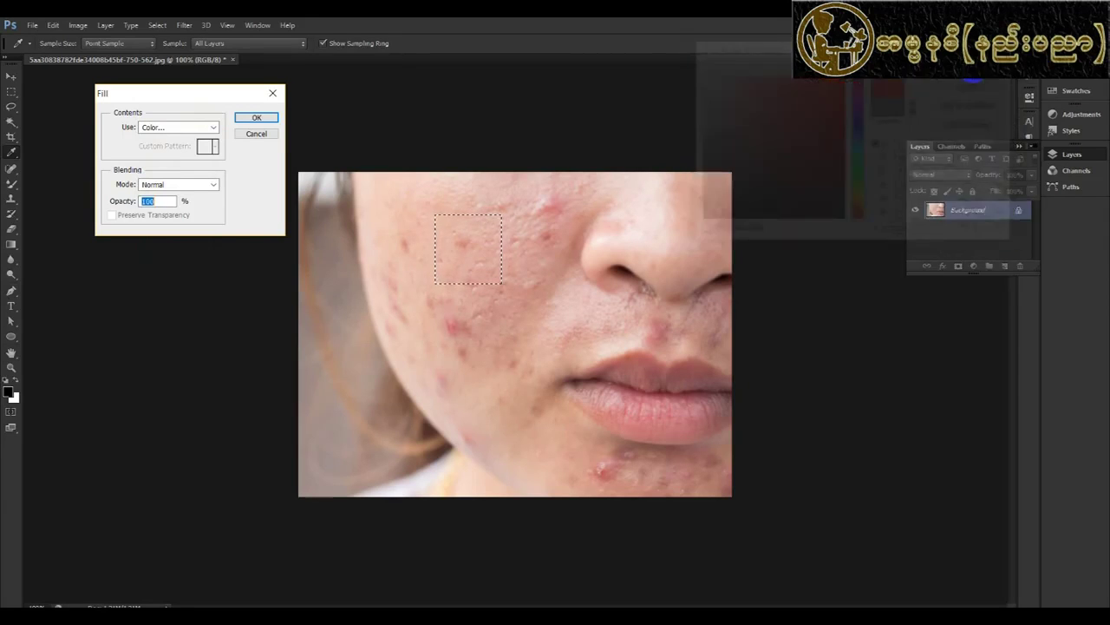
pyautogui.click(251, 120)
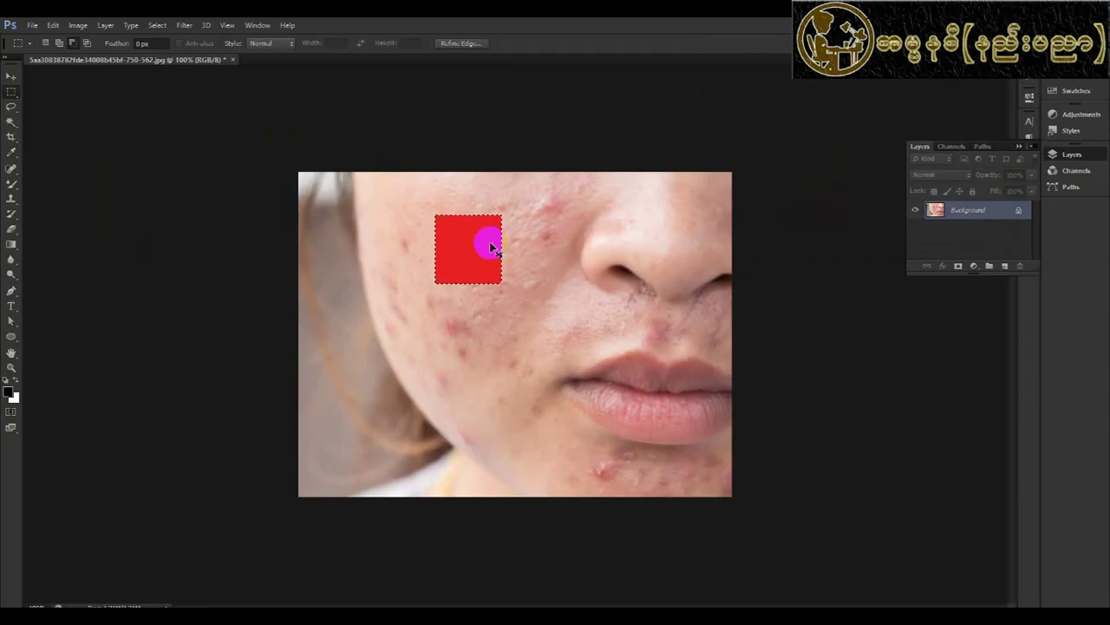
# - Undo the red fill and reopen the Fill dialog's Use choices
pyautogui.hotkey('ctrl', 'z')
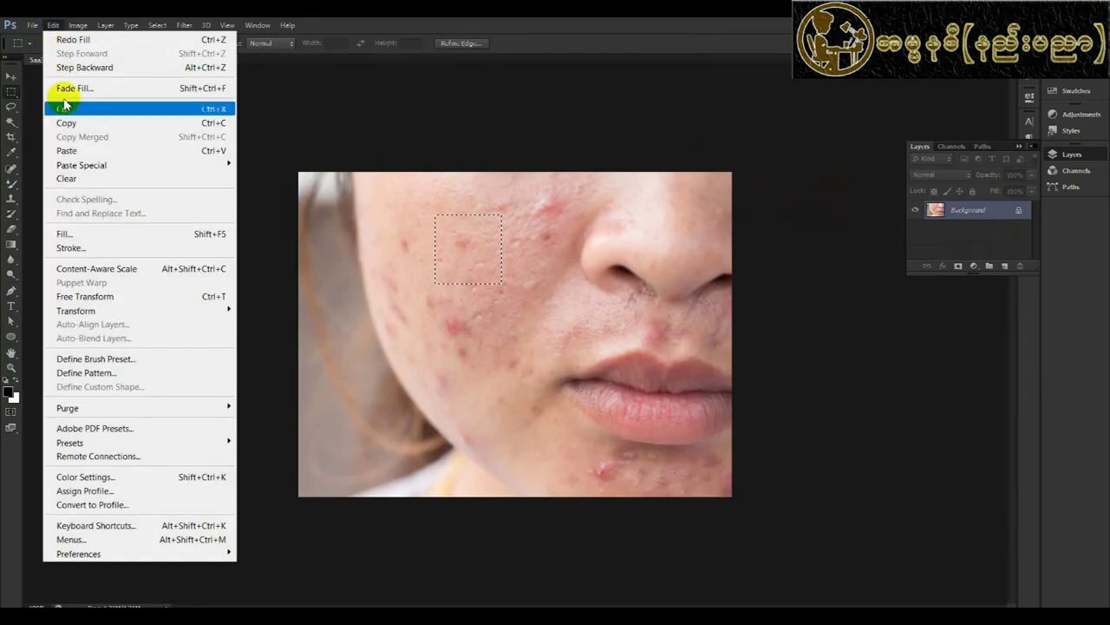
pyautogui.click(111, 235)
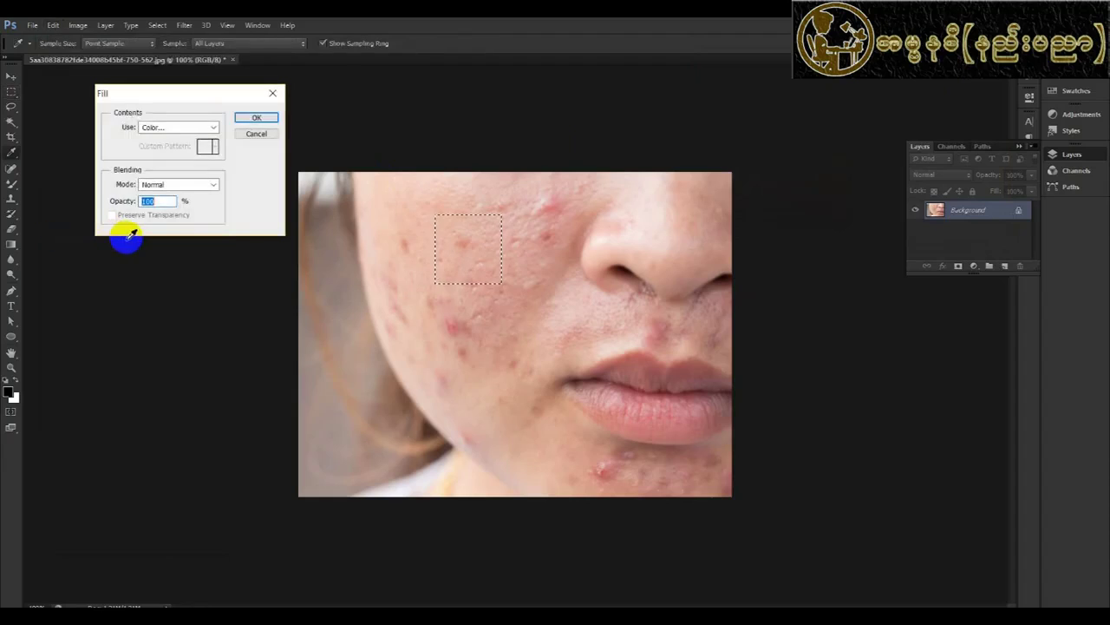
pyautogui.click(214, 129)
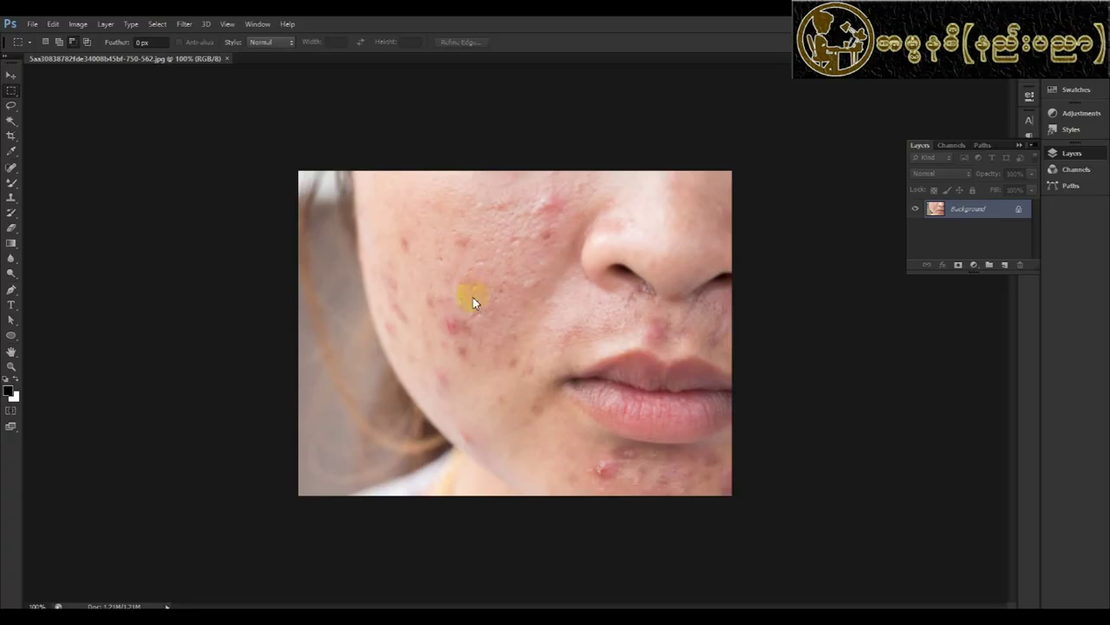
pyautogui.click(10, 91)
# - Marquee-select a small square of upper-cheek skin with the Rectangular Marquee Tool
pyautogui.click(39, 88)
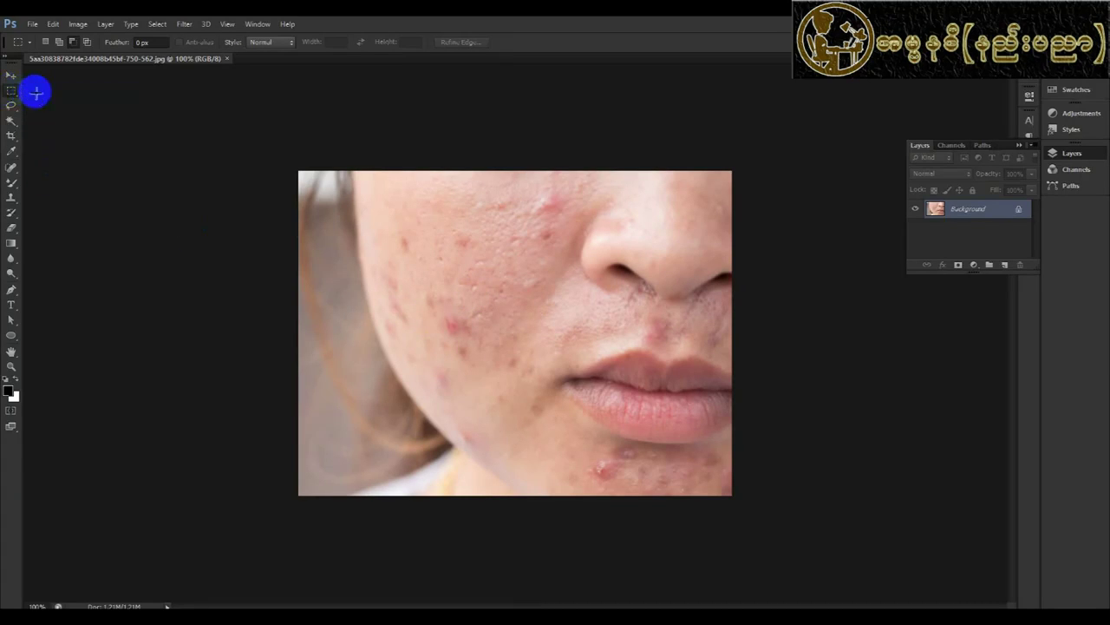
pyautogui.moveTo(481, 184); pyautogui.dragTo(518, 222)
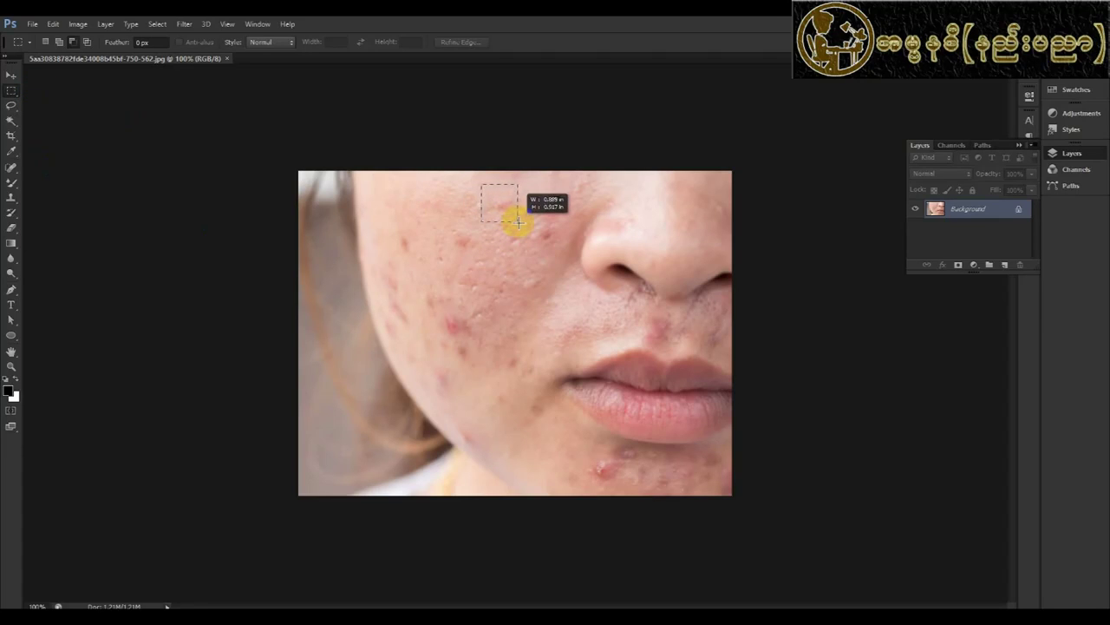
pyautogui.moveTo(518, 222); pyautogui.dragTo(518, 222)
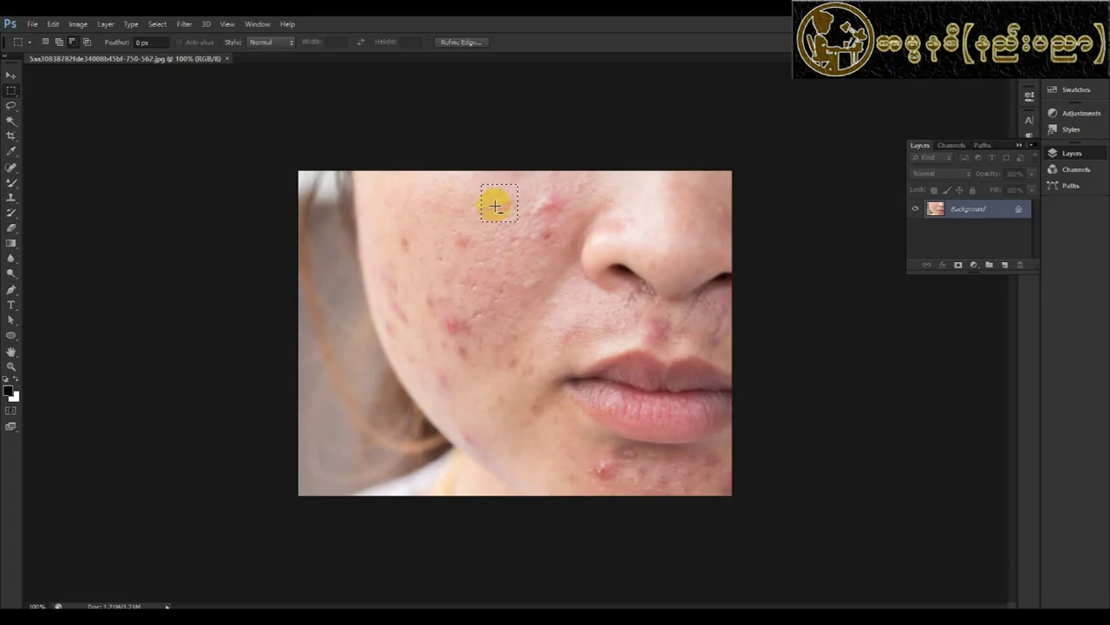
pyautogui.click(53, 23)
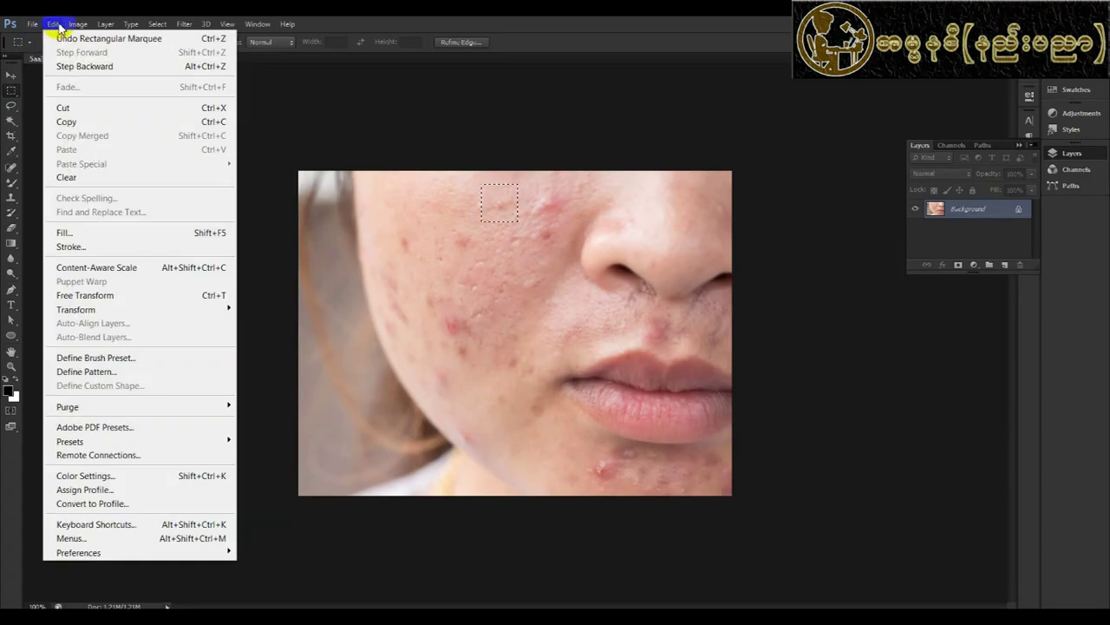
pyautogui.click(71, 235)
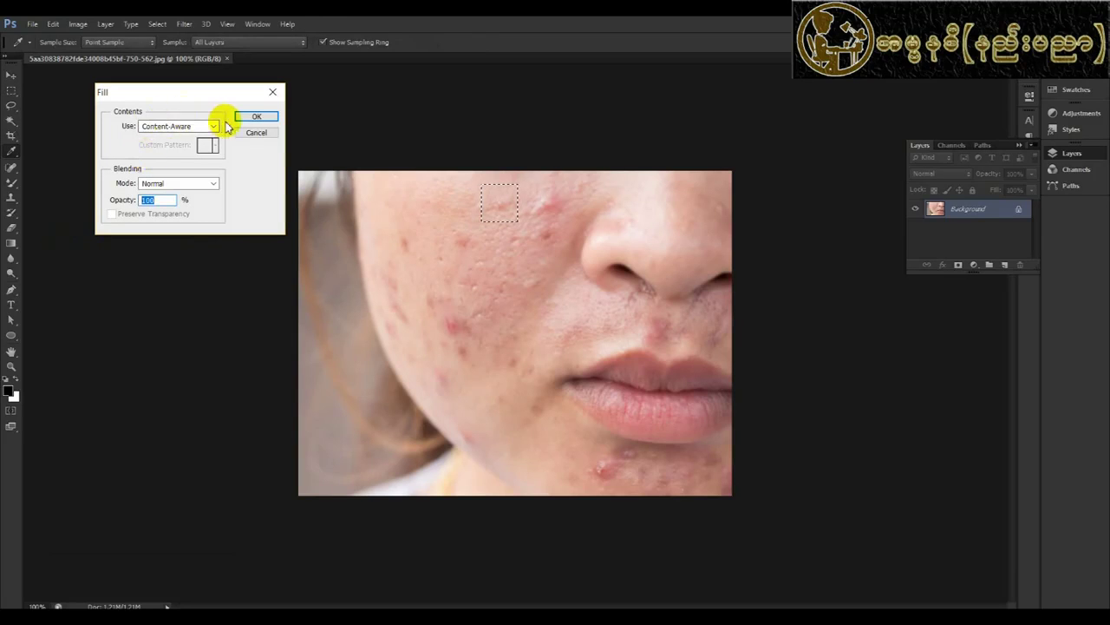
# - Fill the upper-cheek square with Content-Aware fill and inspect the result
pyautogui.click(212, 128)
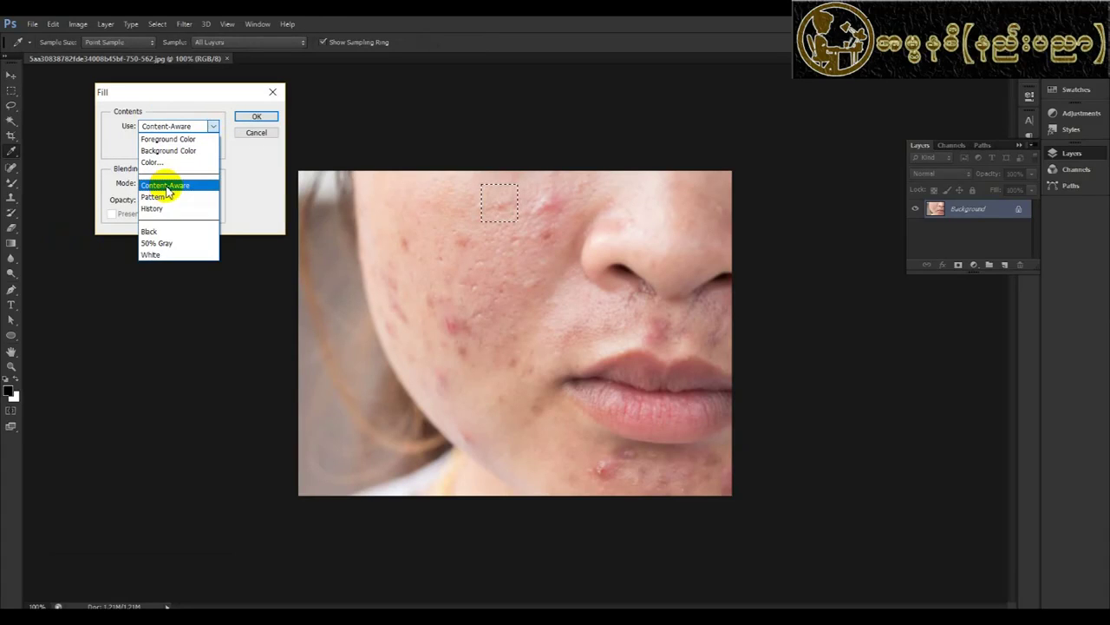
pyautogui.click(167, 191)
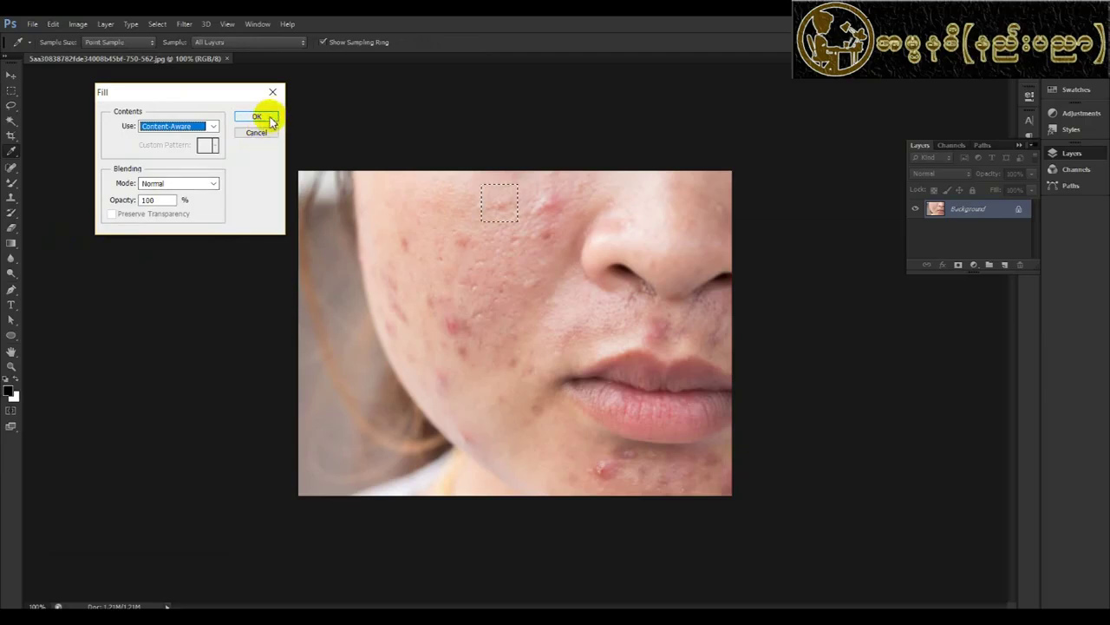
pyautogui.click(260, 116)
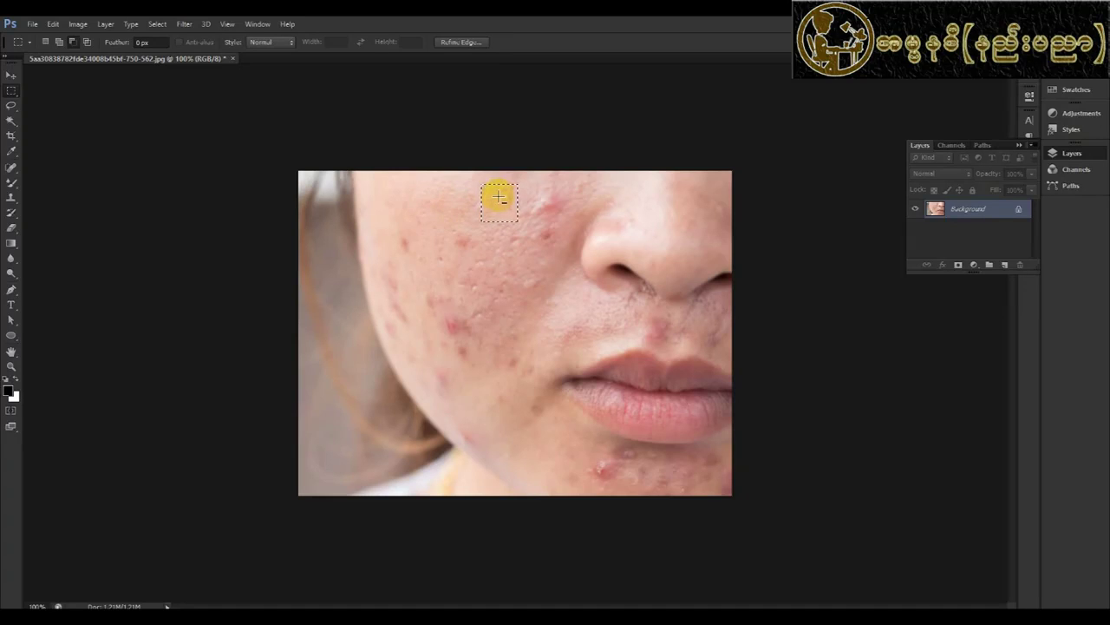
pyautogui.click(625, 301)
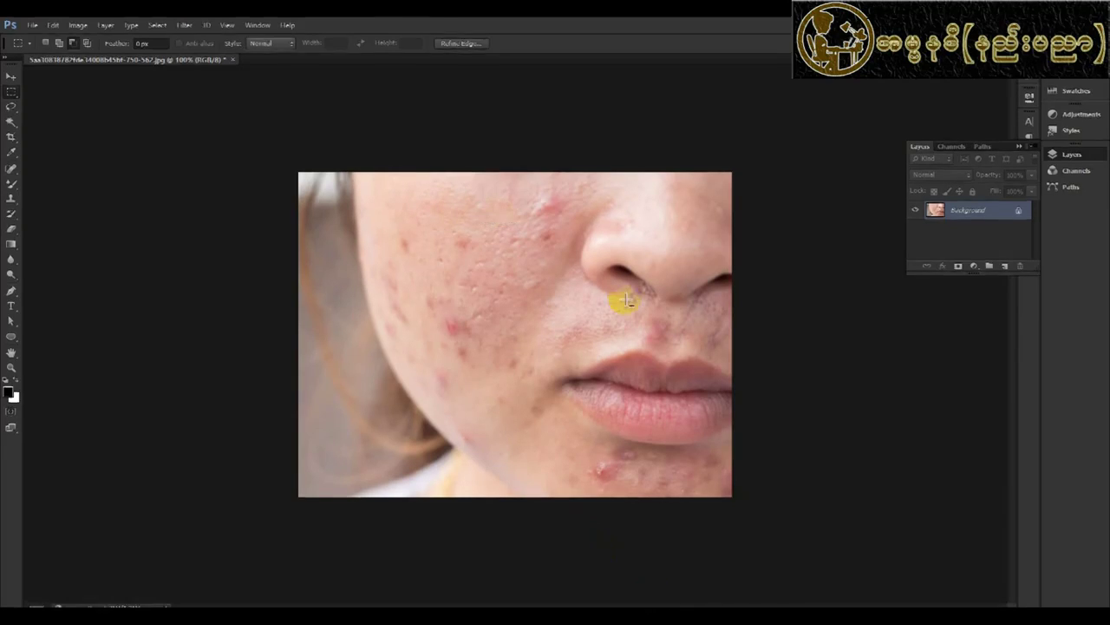
# - Apply Edit > Fill with Content-Aware a second time
pyautogui.click(53, 24)
pyautogui.click(93, 237)
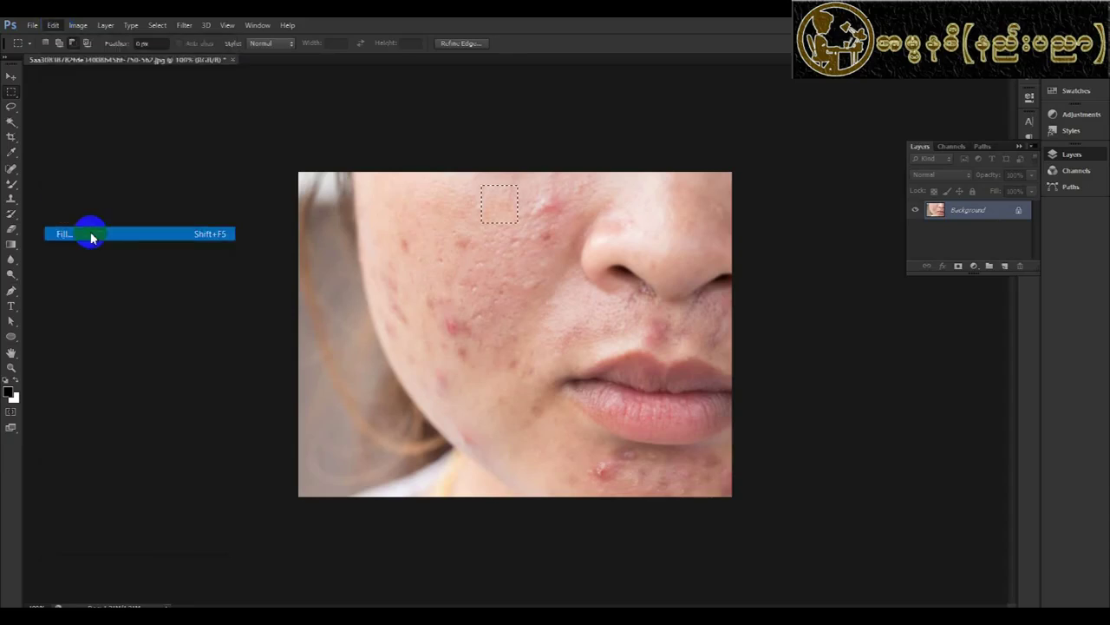
pyautogui.click(214, 128)
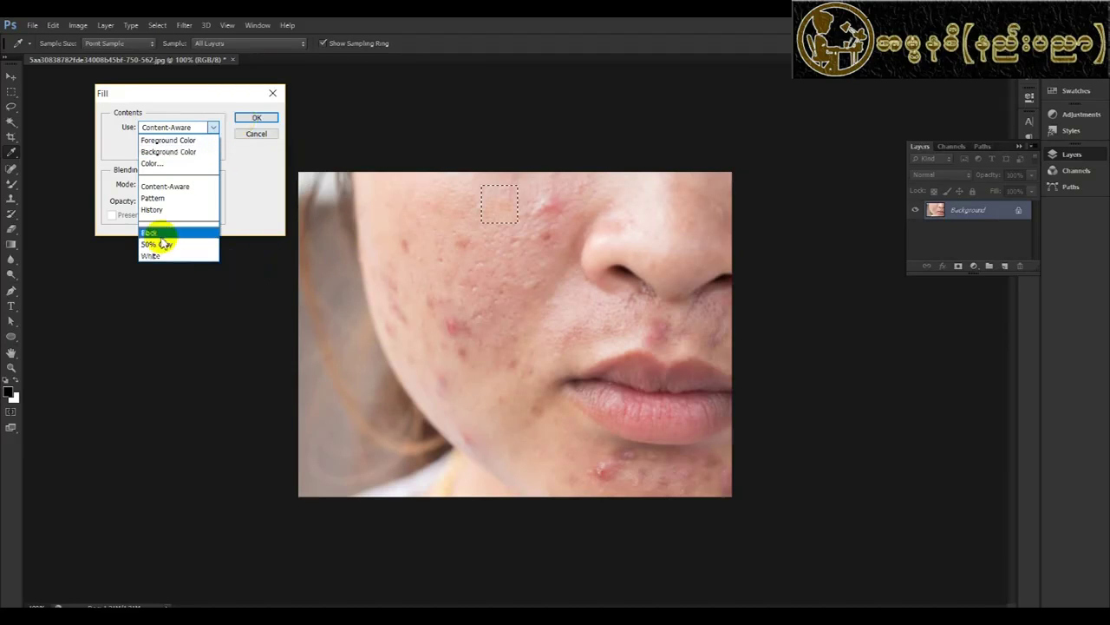
pyautogui.click(519, 239)
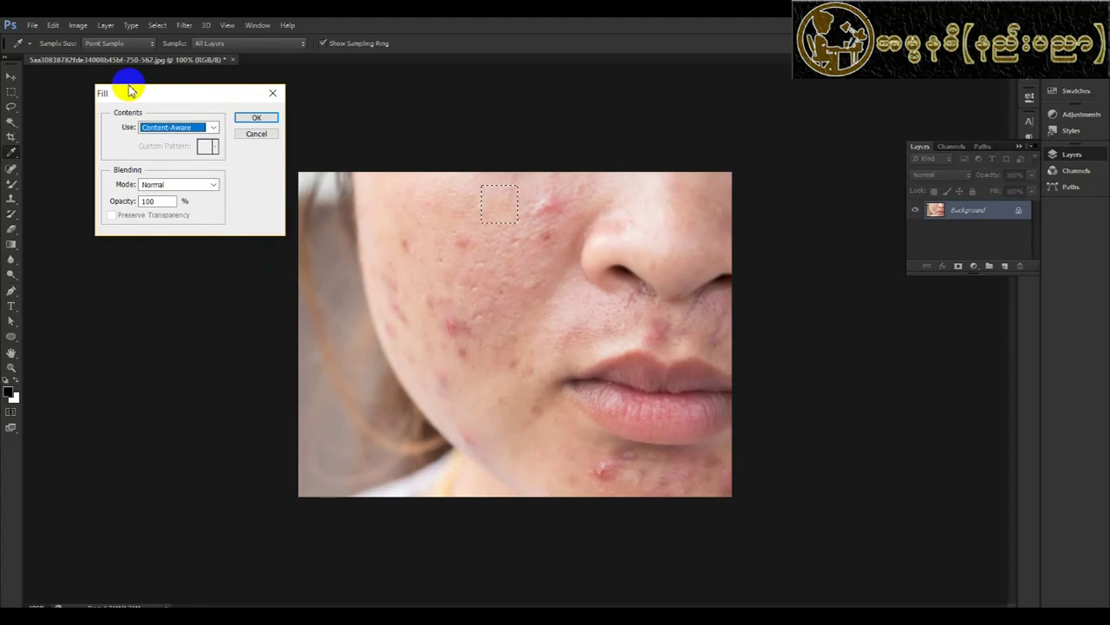
pyautogui.click(256, 117)
pyautogui.click(53, 25)
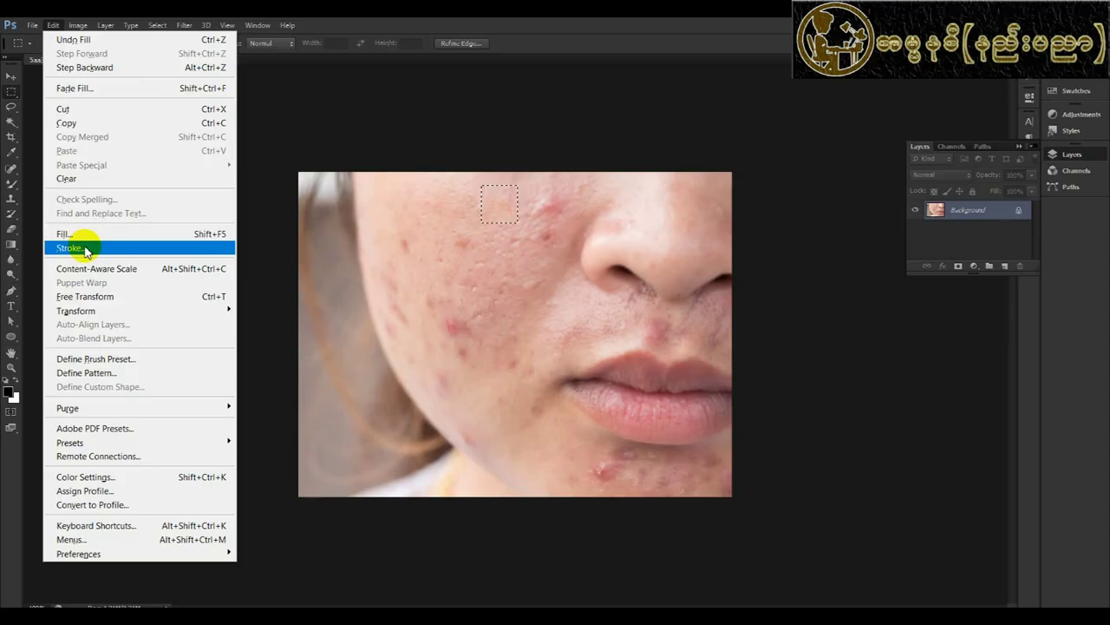
# - Clear the cheek selection and select the entire photo
pyautogui.click(369, 278)
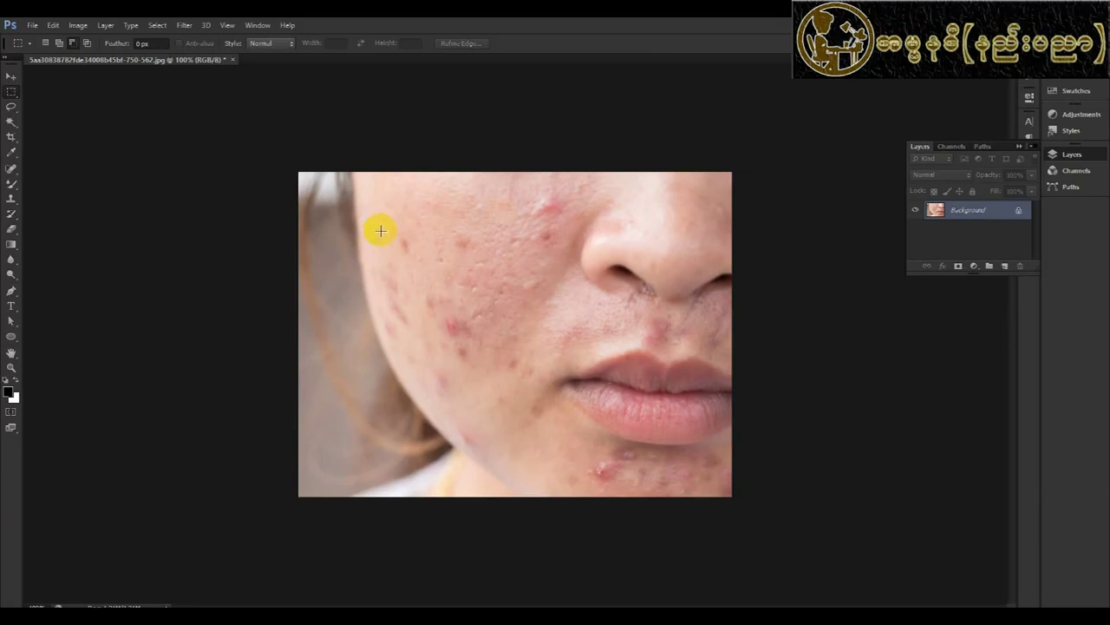
pyautogui.click(203, 213)
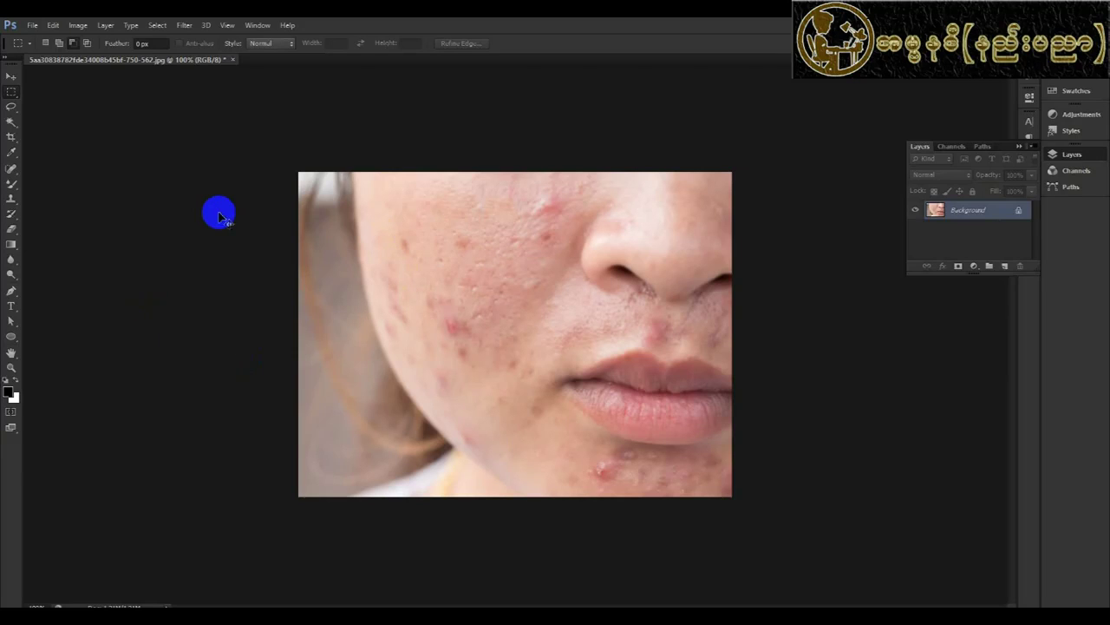
pyautogui.hotkey('ctrl', 'a')
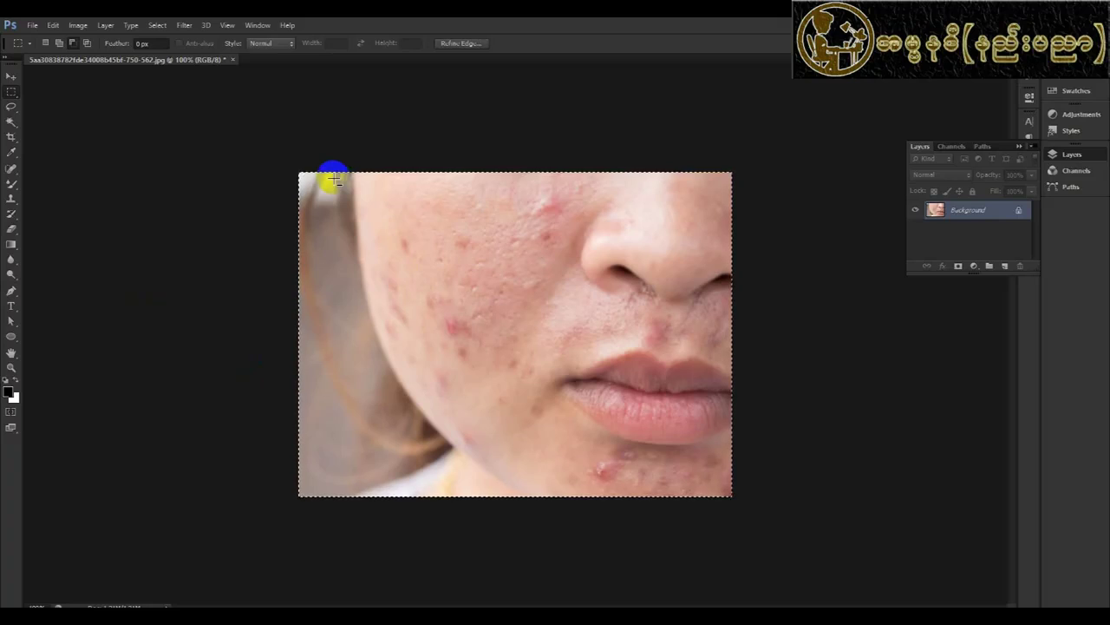
# - Stroke the whole-photo selection with a 50 px red Center border
pyautogui.click(53, 25)
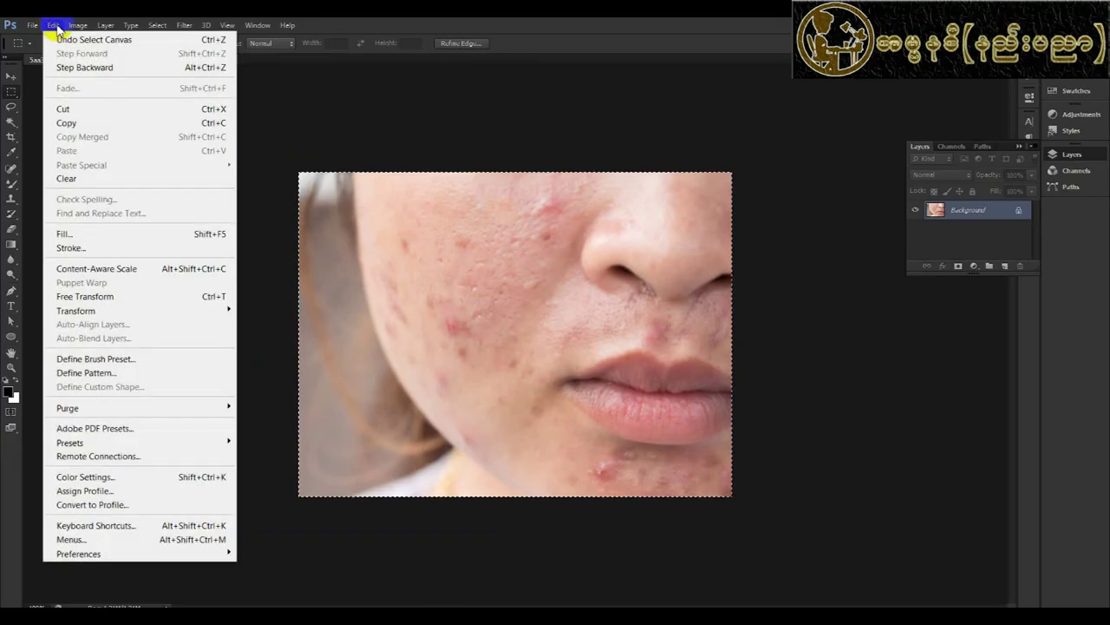
pyautogui.click(69, 248)
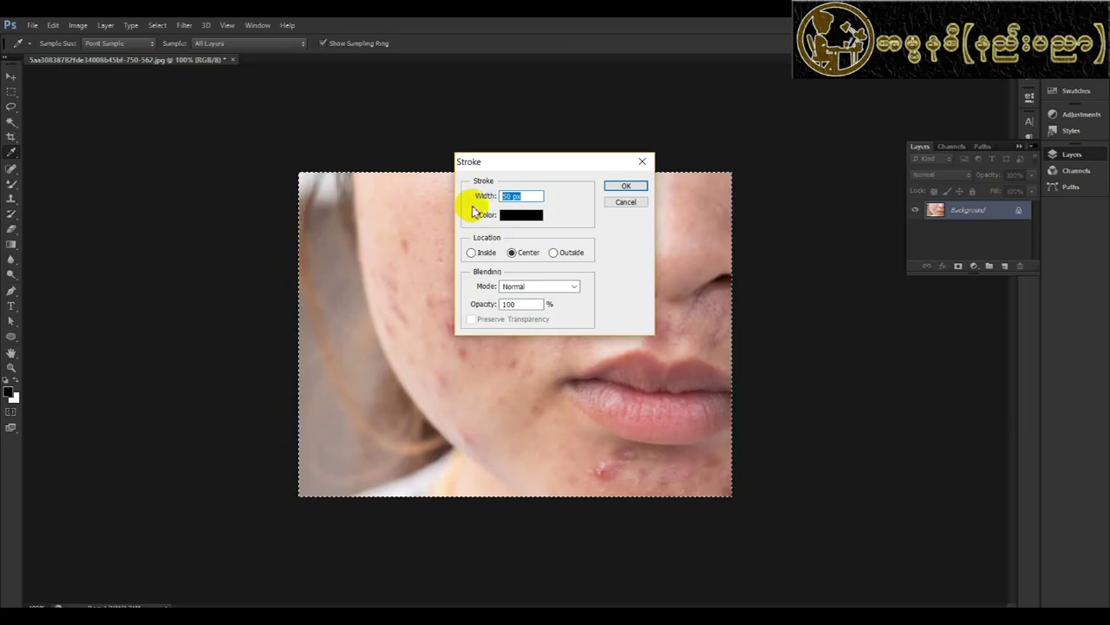
pyautogui.click(513, 197)
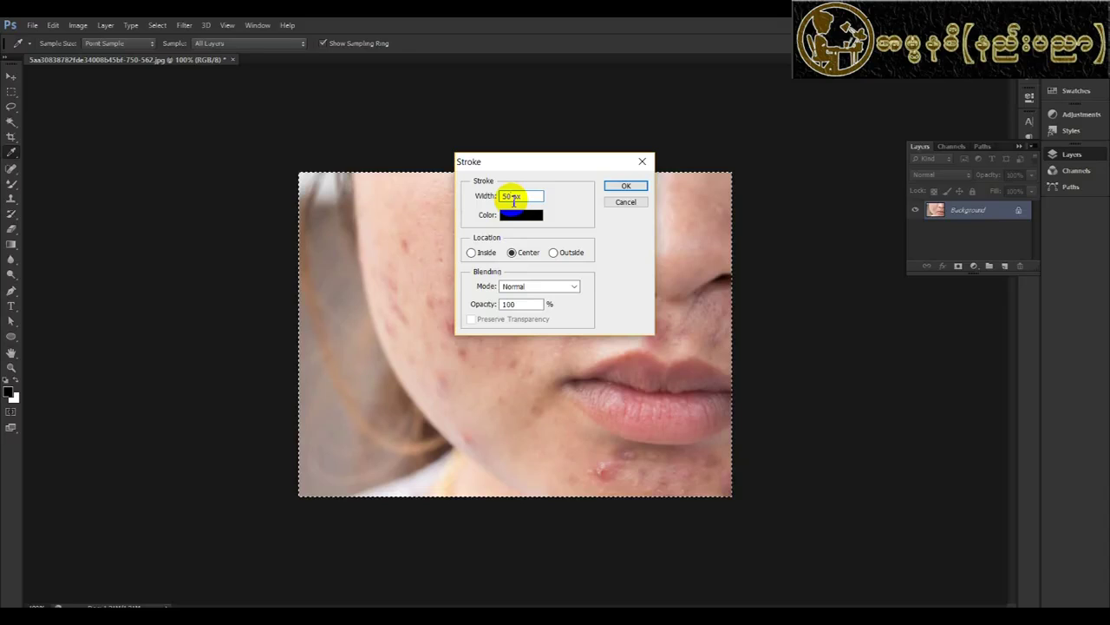
pyautogui.click(507, 217)
pyautogui.click(857, 84)
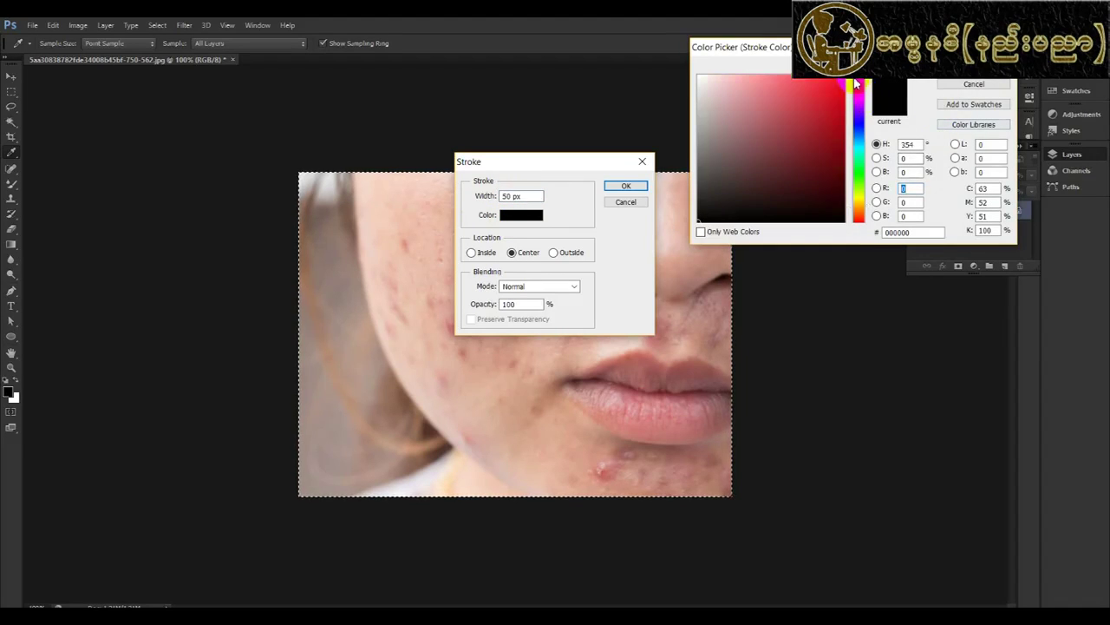
pyautogui.moveTo(808, 92); pyautogui.dragTo(859, 82)
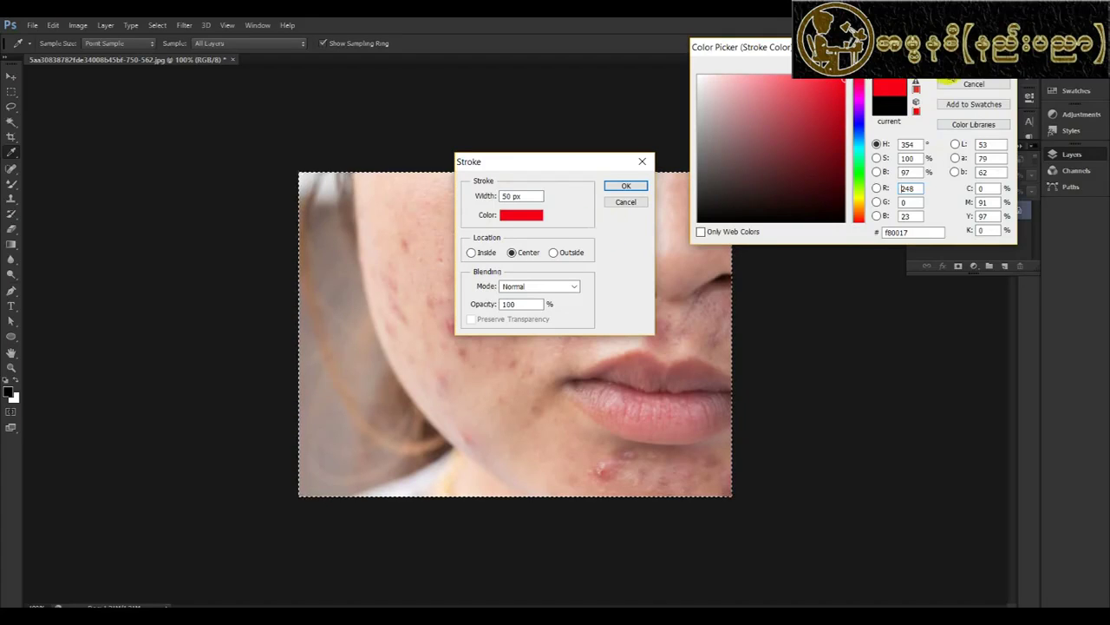
pyautogui.click(967, 66)
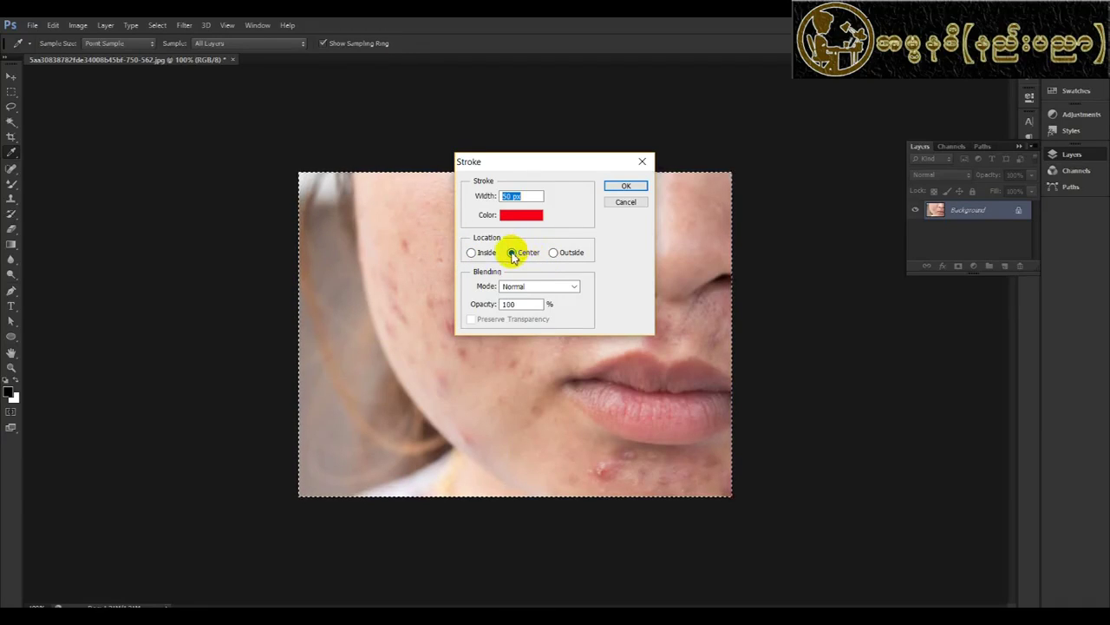
pyautogui.click(618, 192)
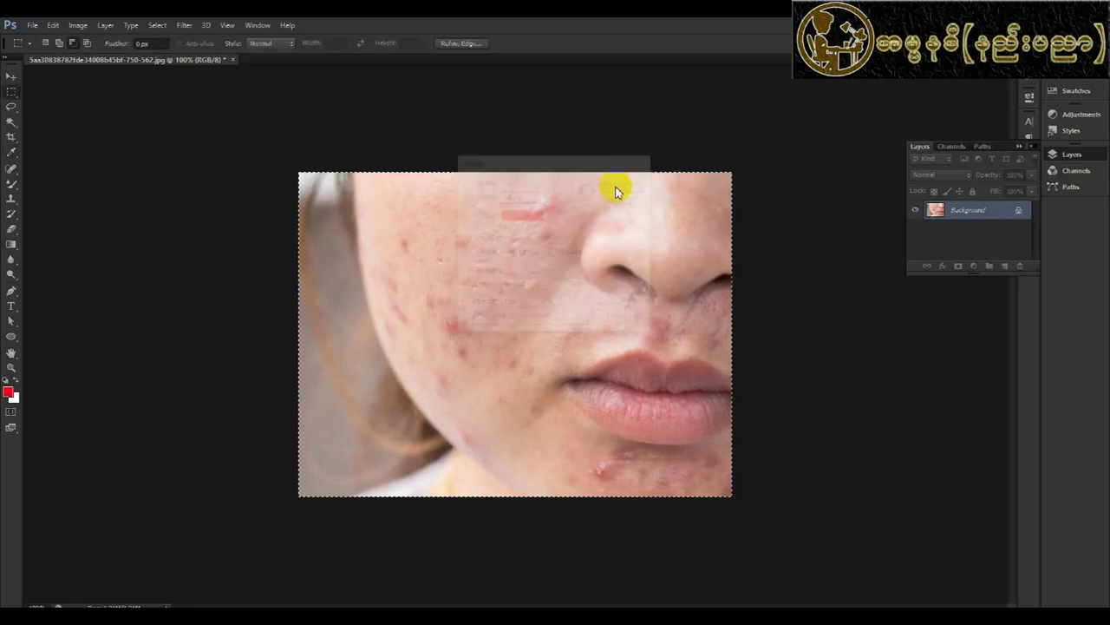
# - Undo the red border and reapply the 50 px red stroke via Edit > Stroke
pyautogui.press('m')
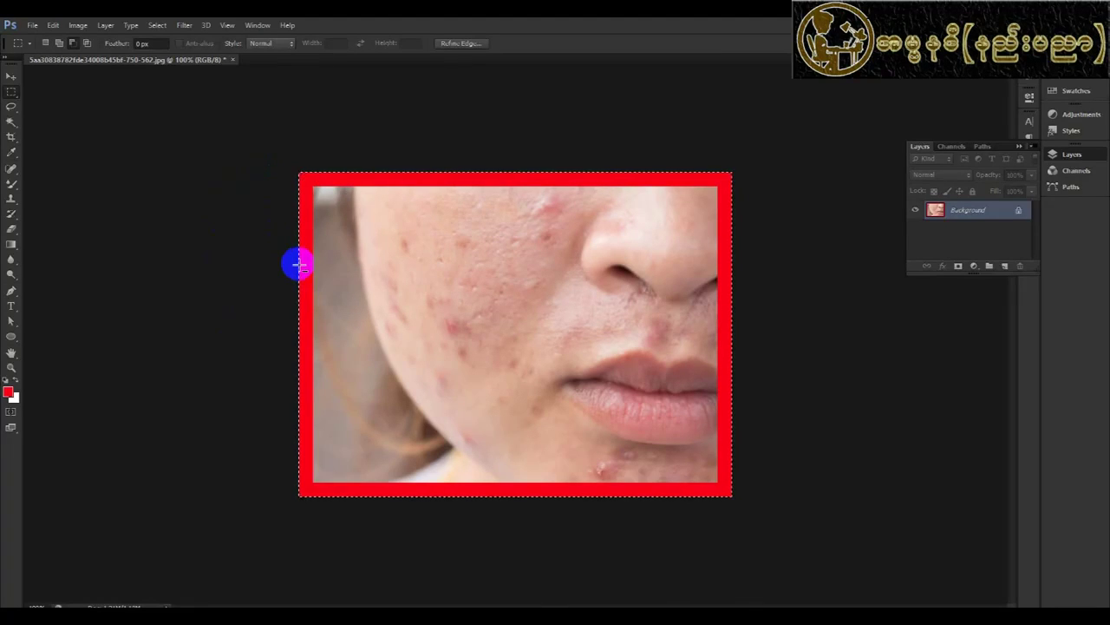
pyautogui.hotkey('ctrl', 'z')
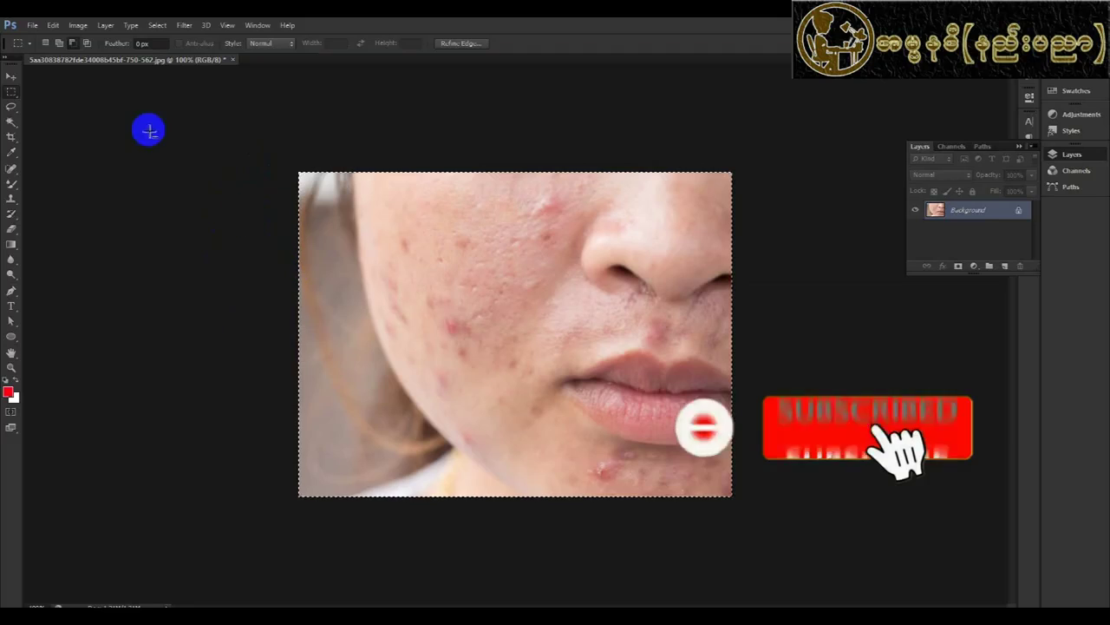
pyautogui.click(53, 25)
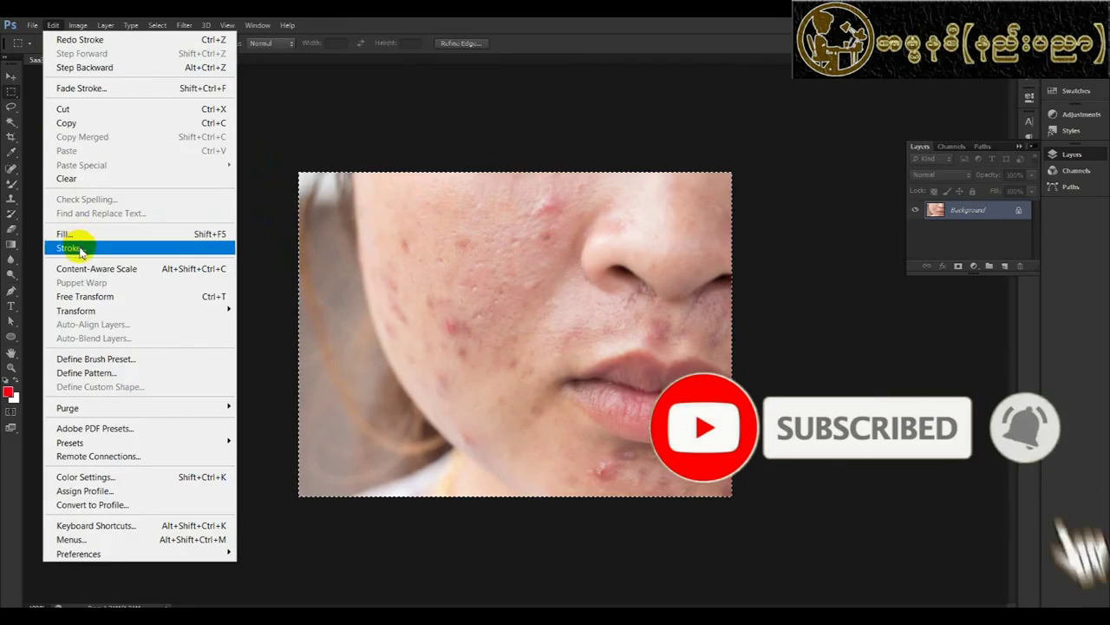
pyautogui.click(70, 248)
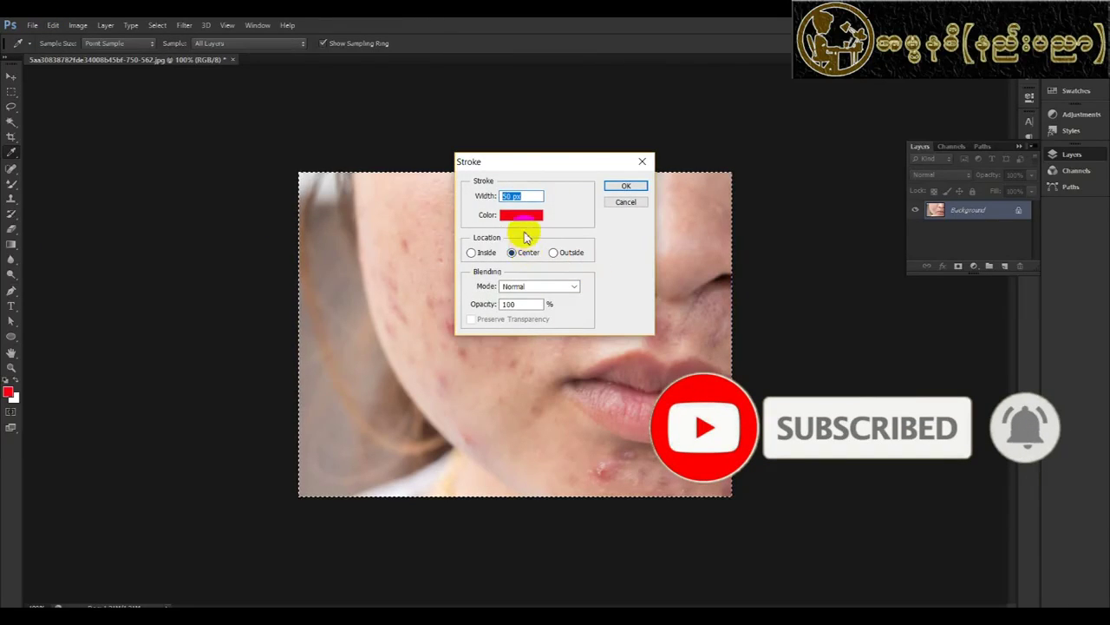
pyautogui.press('Return')
pyautogui.click(53, 28)
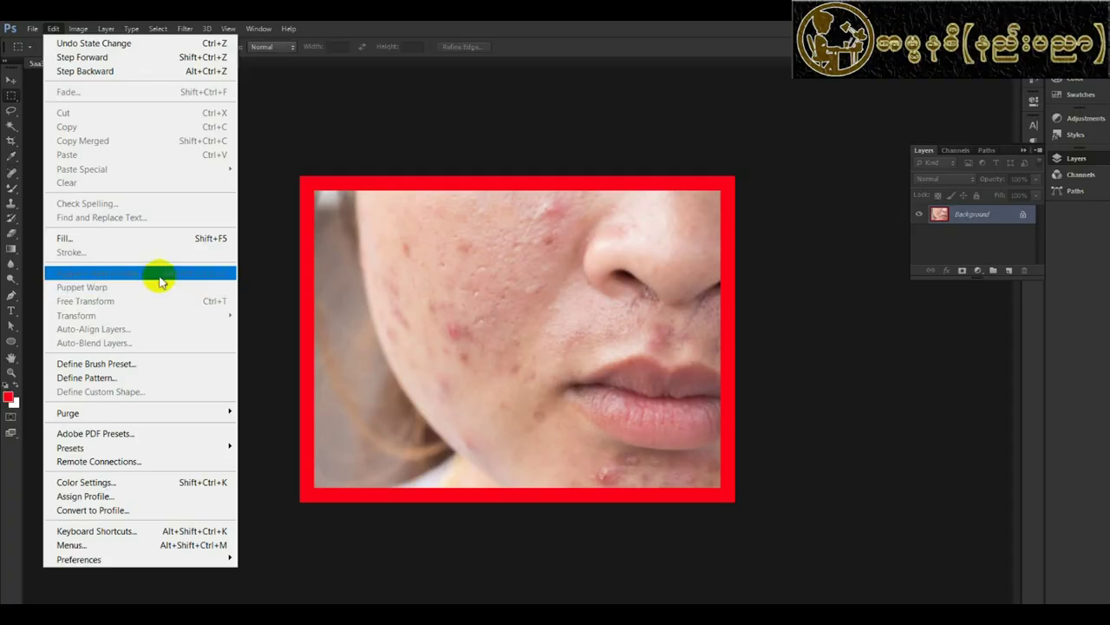
# - Content-Aware Scale a marquee-selected cheek rectangle to be taller and wider
pyautogui.click(13, 97)
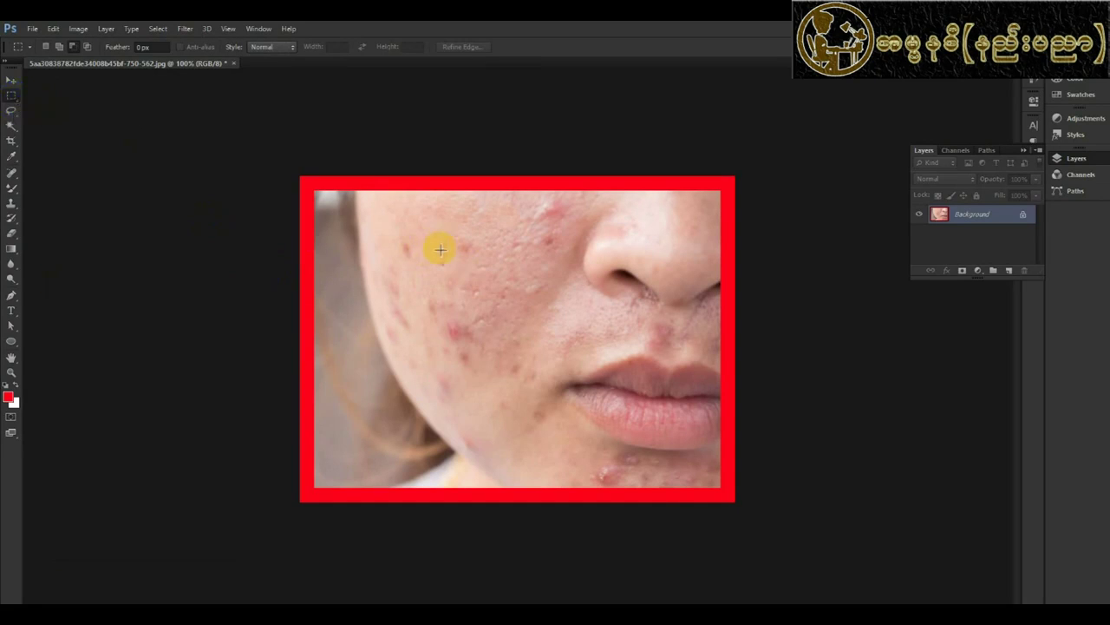
pyautogui.moveTo(443, 237); pyautogui.dragTo(502, 285)
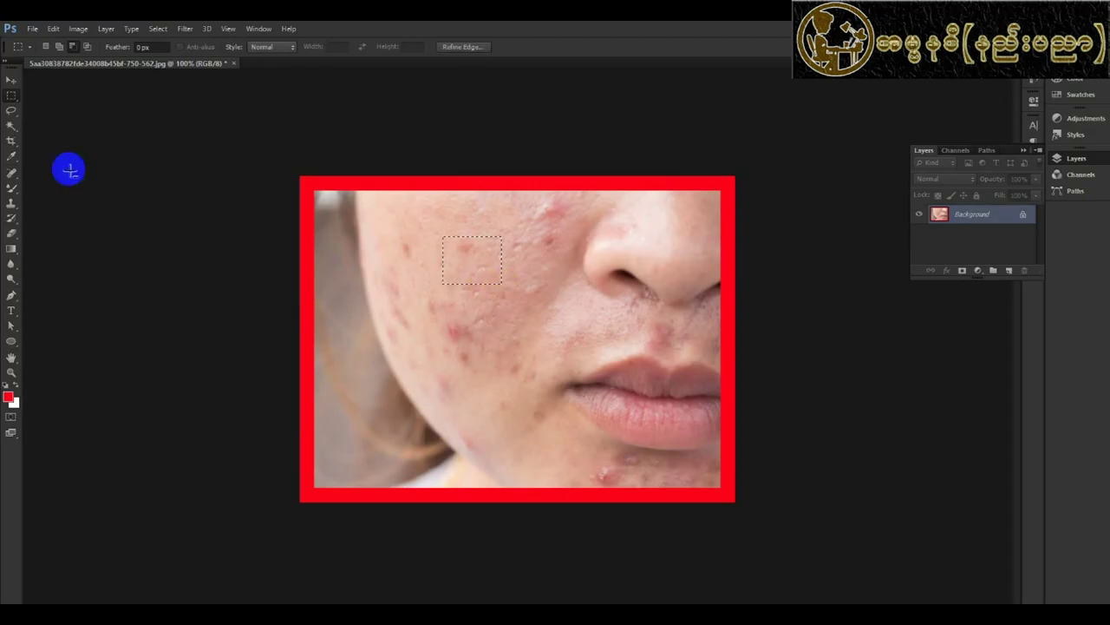
pyautogui.click(53, 29)
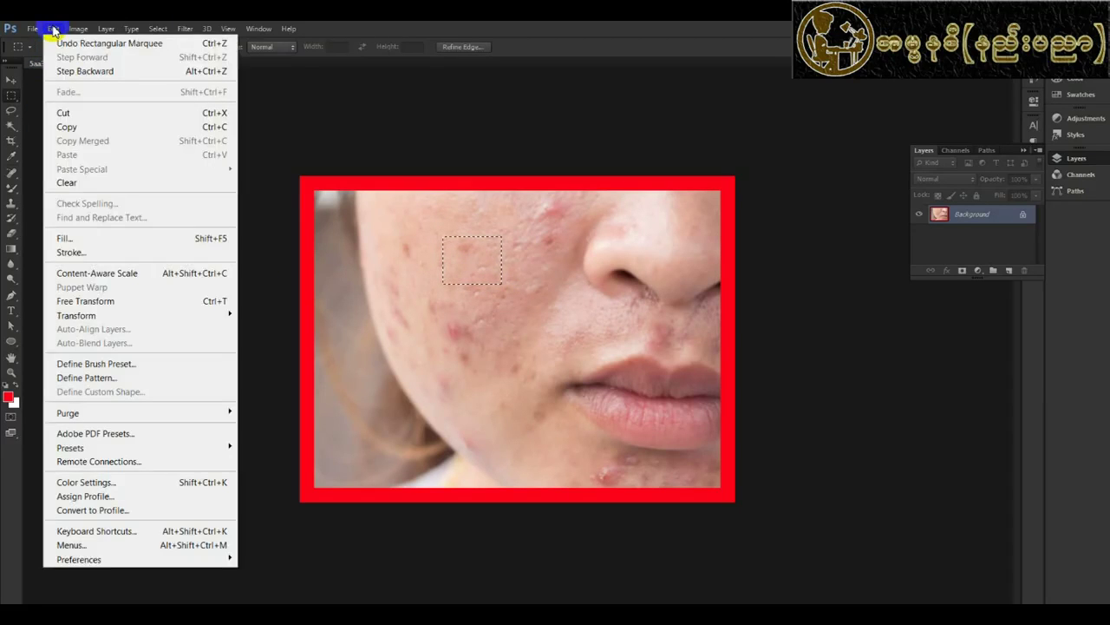
pyautogui.click(125, 278)
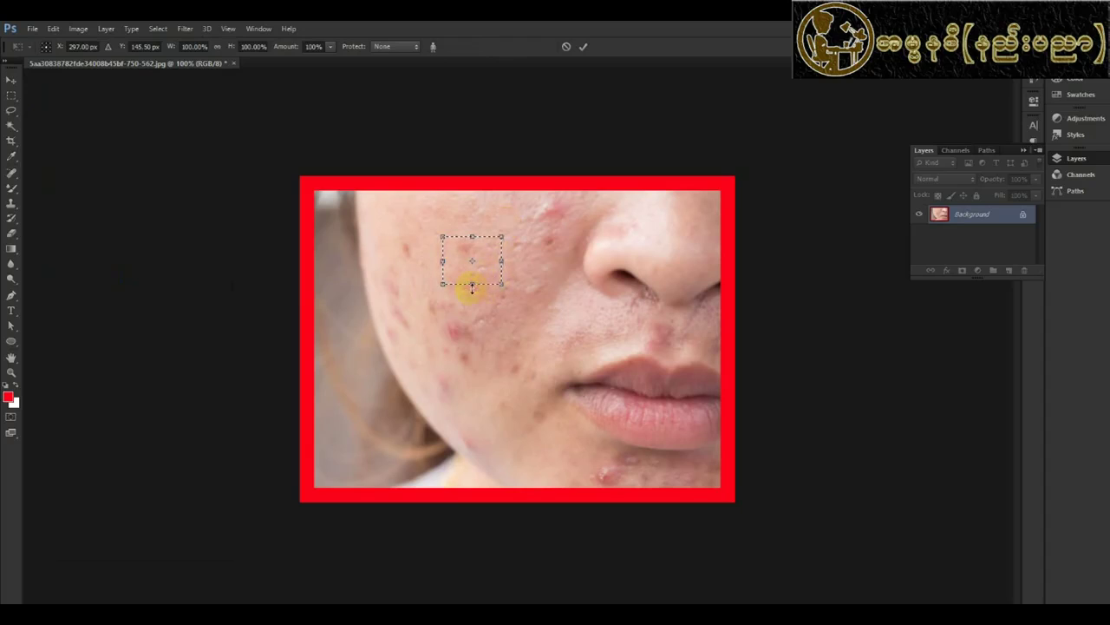
pyautogui.moveTo(473, 286)
pyautogui.mouseDown()
pyautogui.moveTo(473, 301)
pyautogui.moveTo(519, 272)
pyautogui.mouseUp()
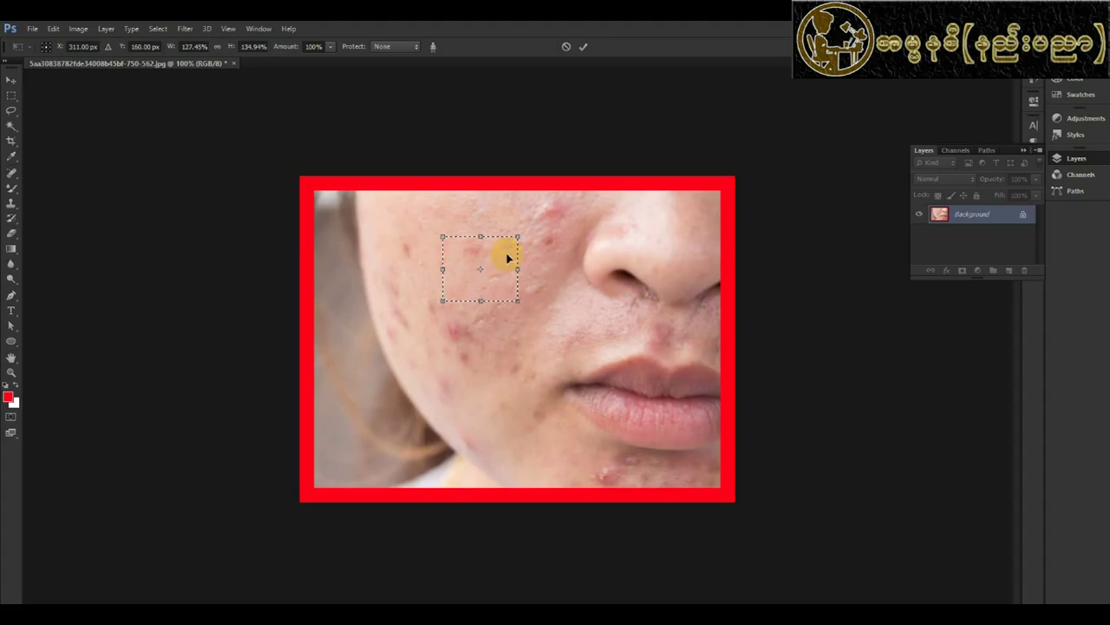
pyautogui.press('Return')
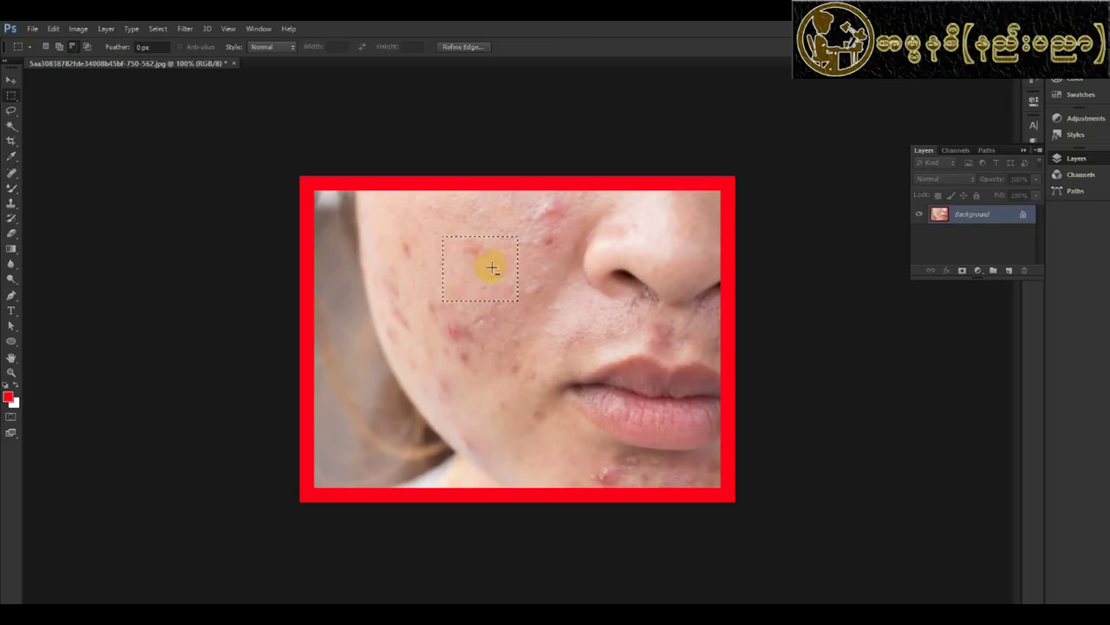
# - Deselect the cheek patch and dismiss the Edit menu
pyautogui.click(421, 308)
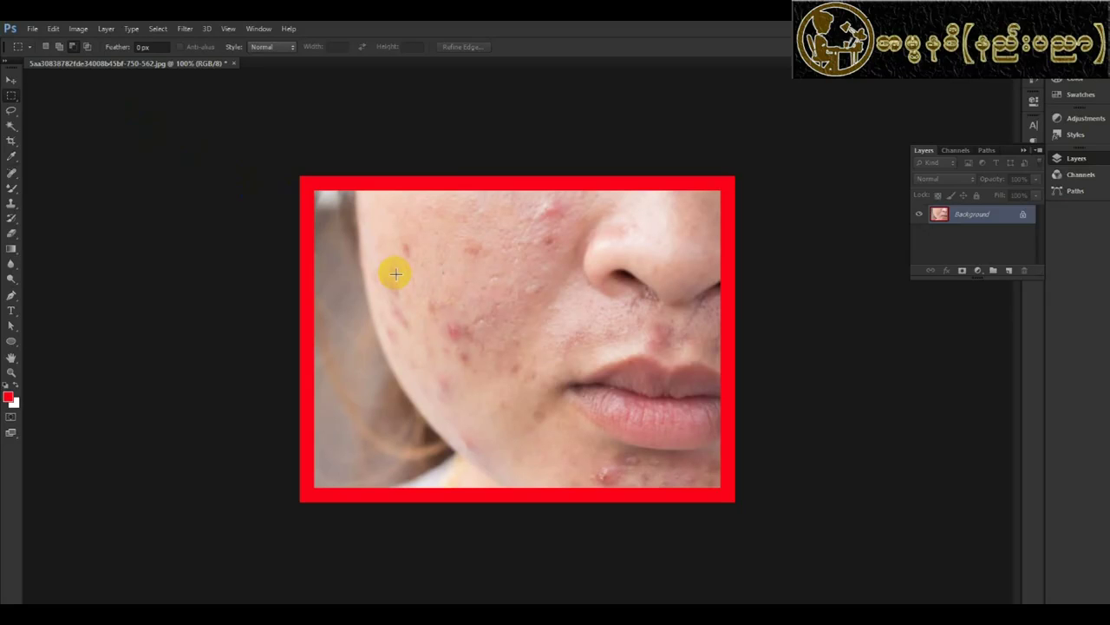
pyautogui.click(53, 28)
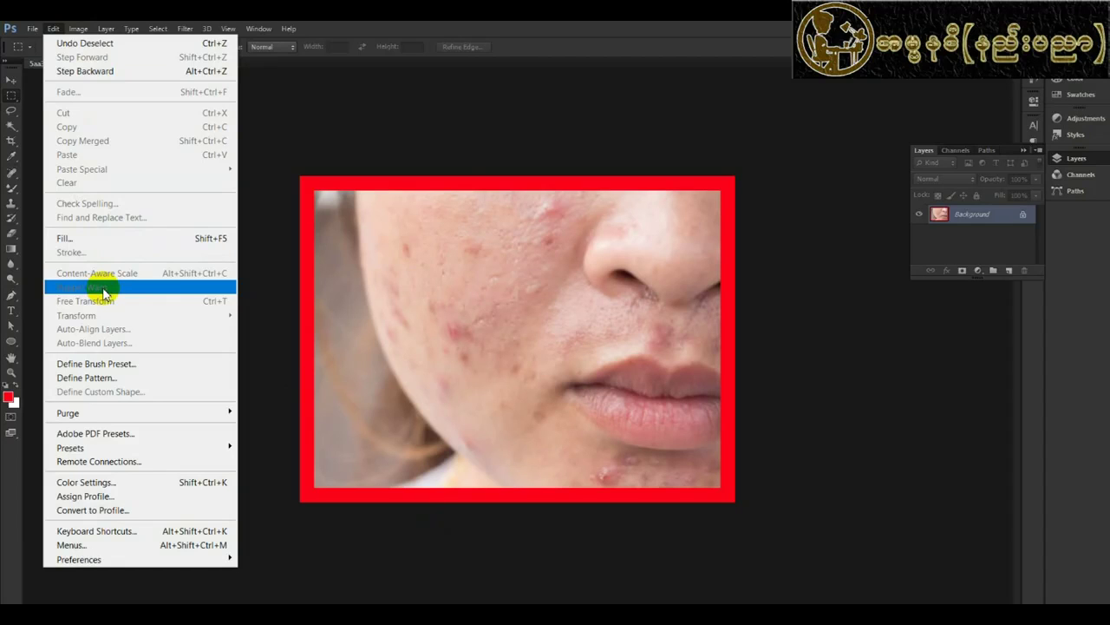
pyautogui.click(542, 314)
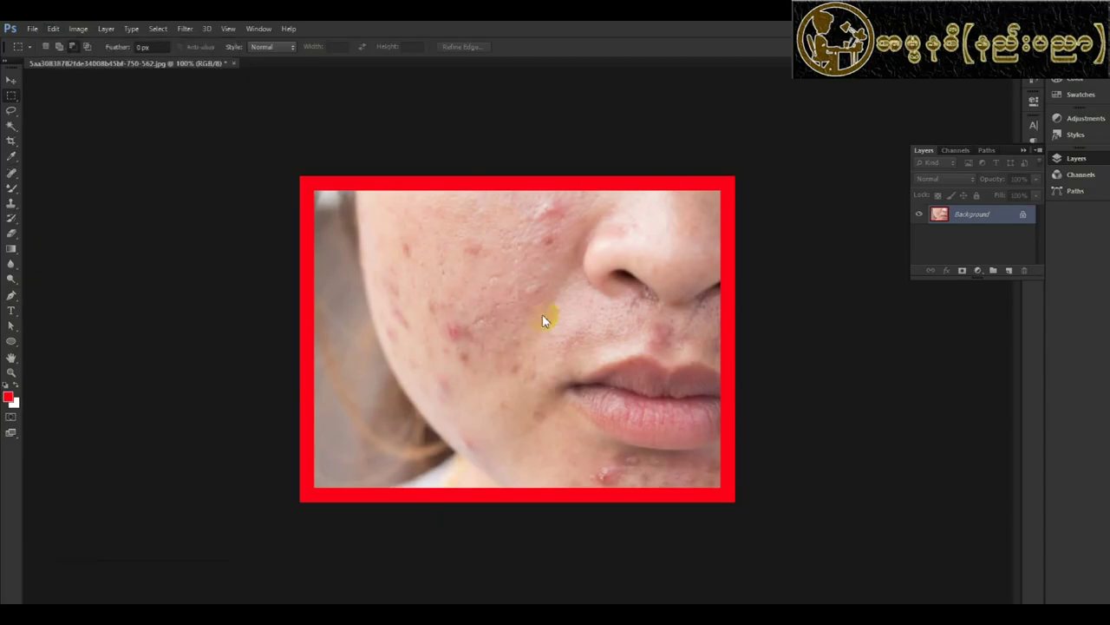
# - Close the face photo without saving and open popcorn-girls-pink1_large.jpg
pyautogui.click(233, 64)
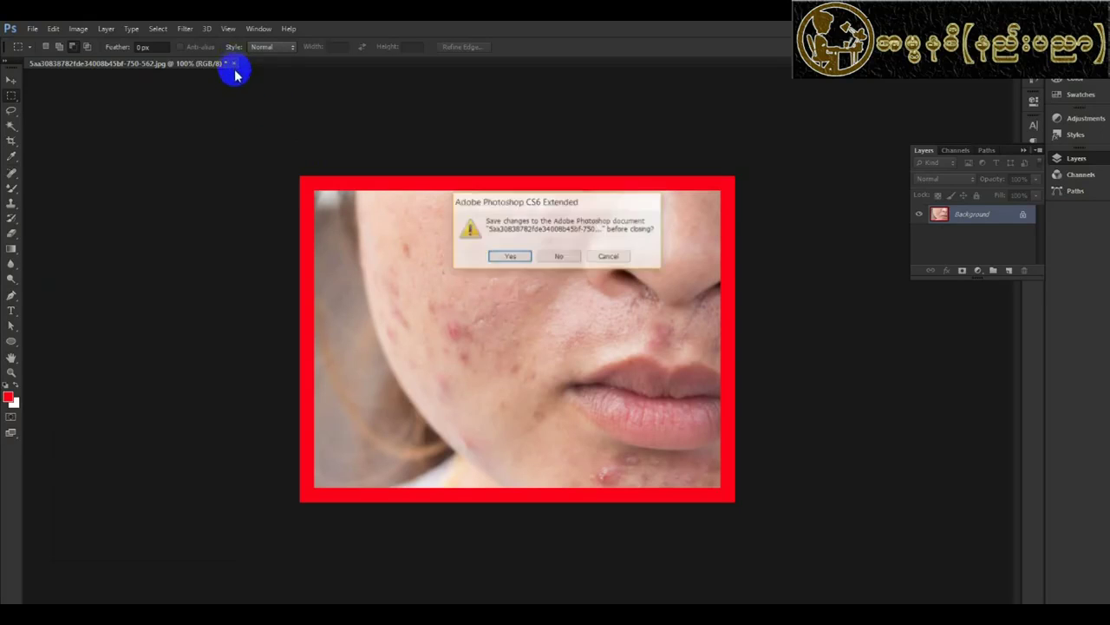
pyautogui.click(559, 256)
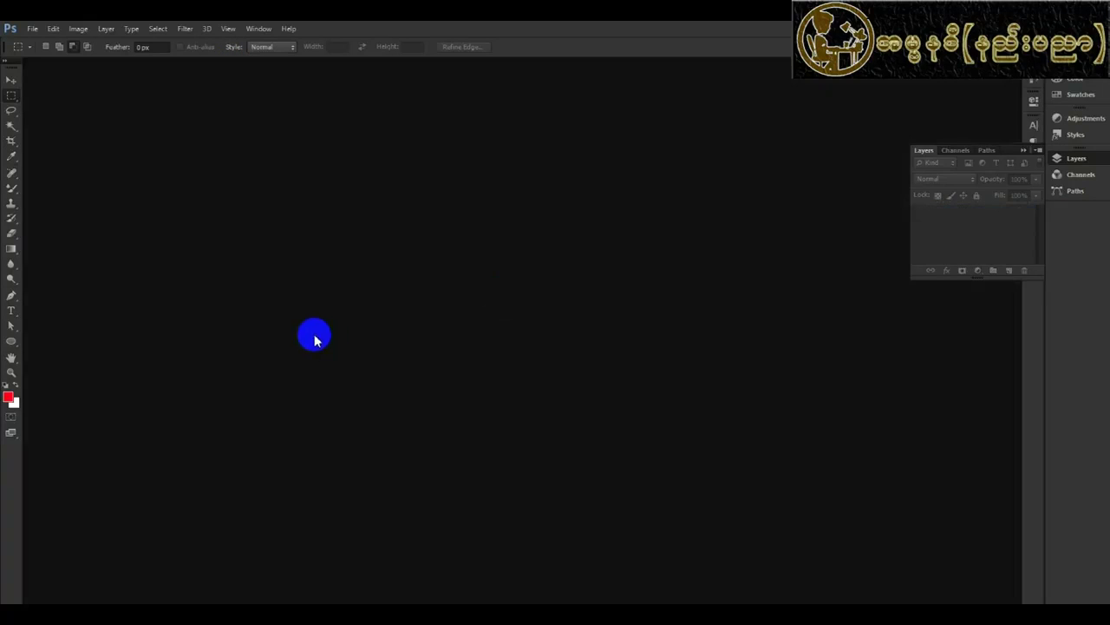
pyautogui.doubleClick(314, 339)
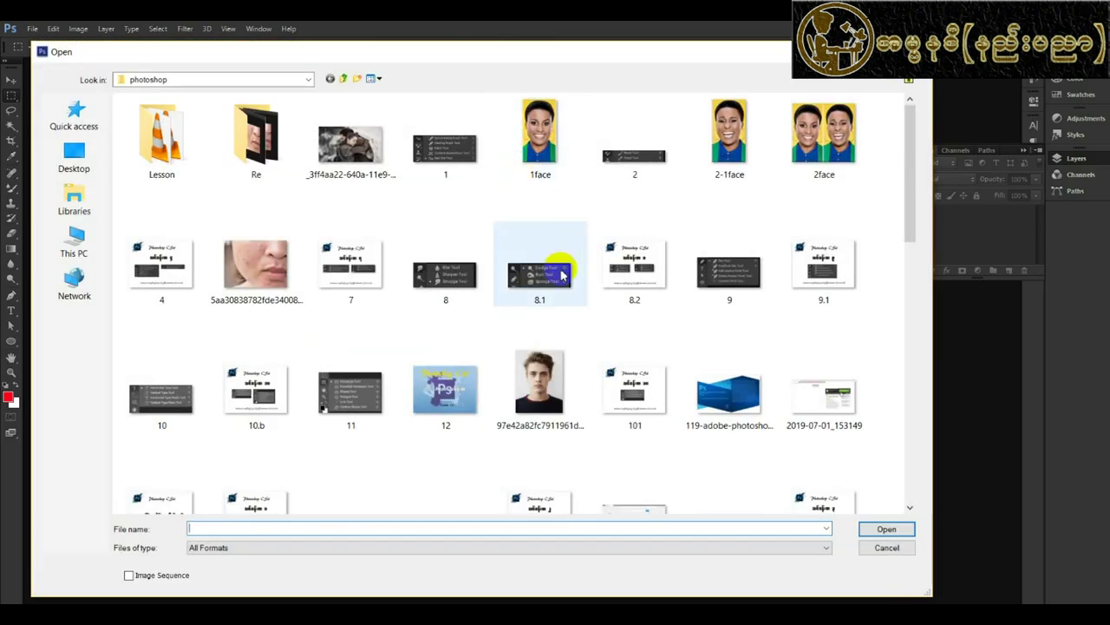
pyautogui.scroll(-10, 483, 292)
pyautogui.scroll(-10, 421, 317)
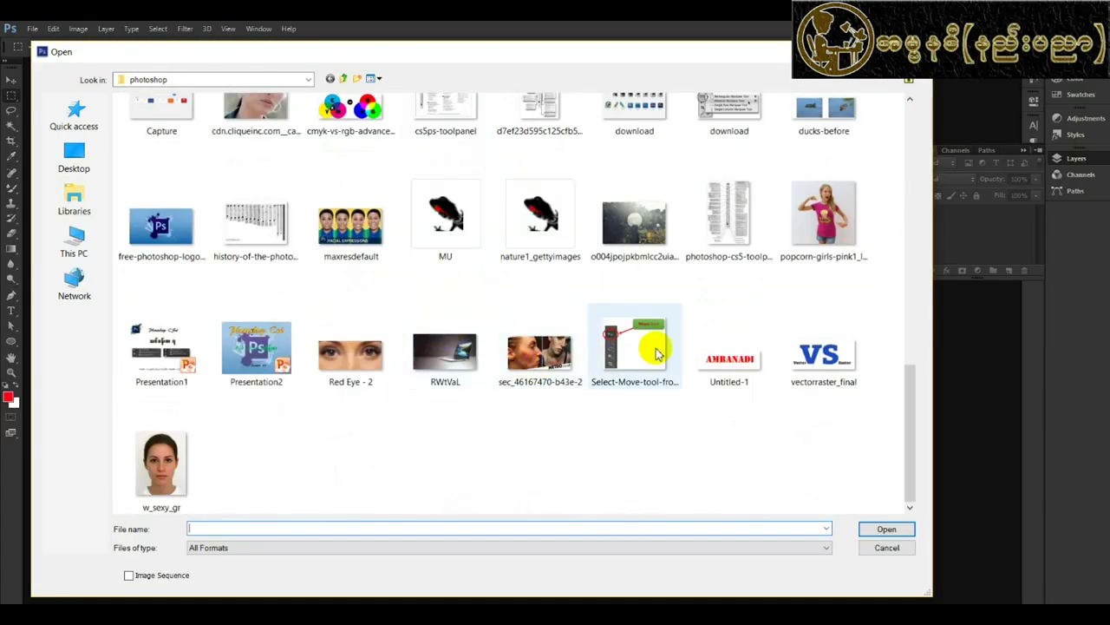
pyautogui.click(785, 214)
pyautogui.click(883, 531)
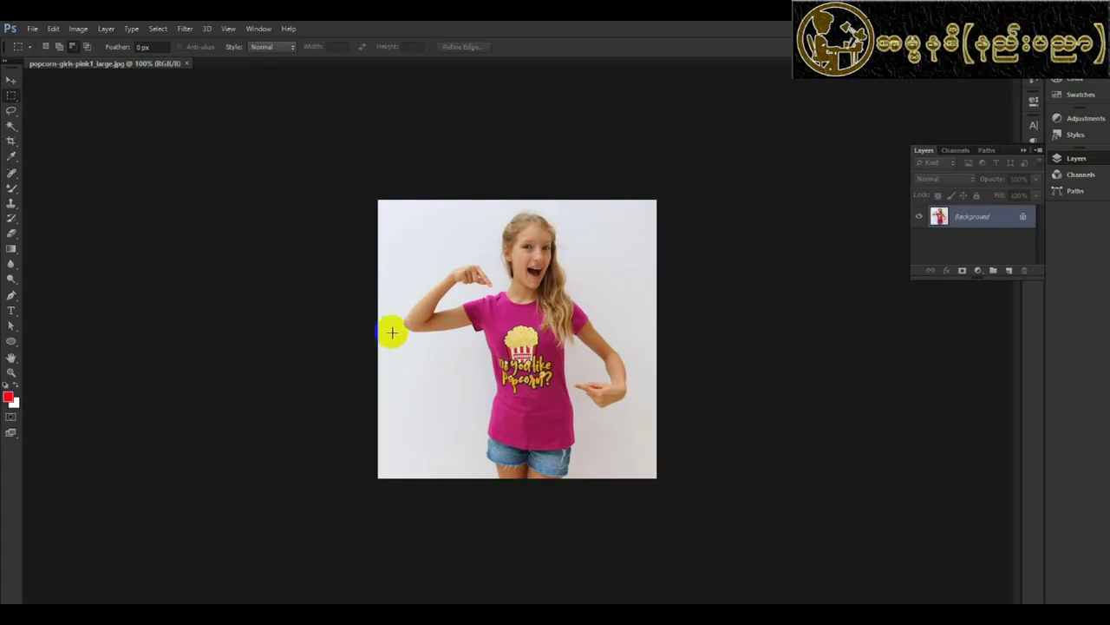
pyautogui.click(535, 299)
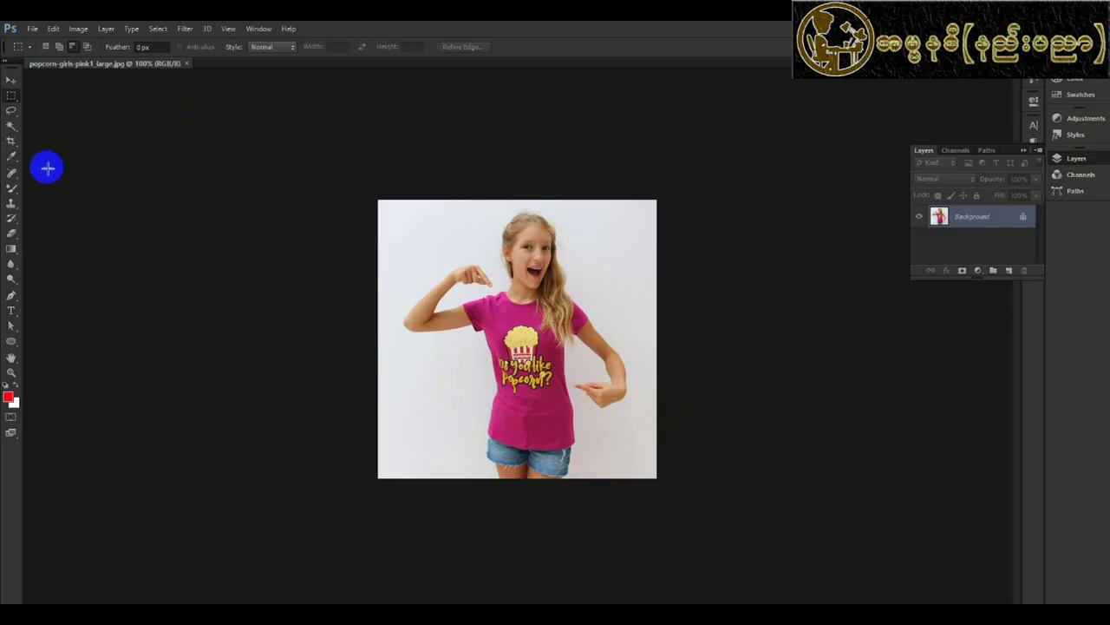
# - Select the white background around the girl, including the gap beside her arm, with the Magic Wand
pyautogui.press('v')
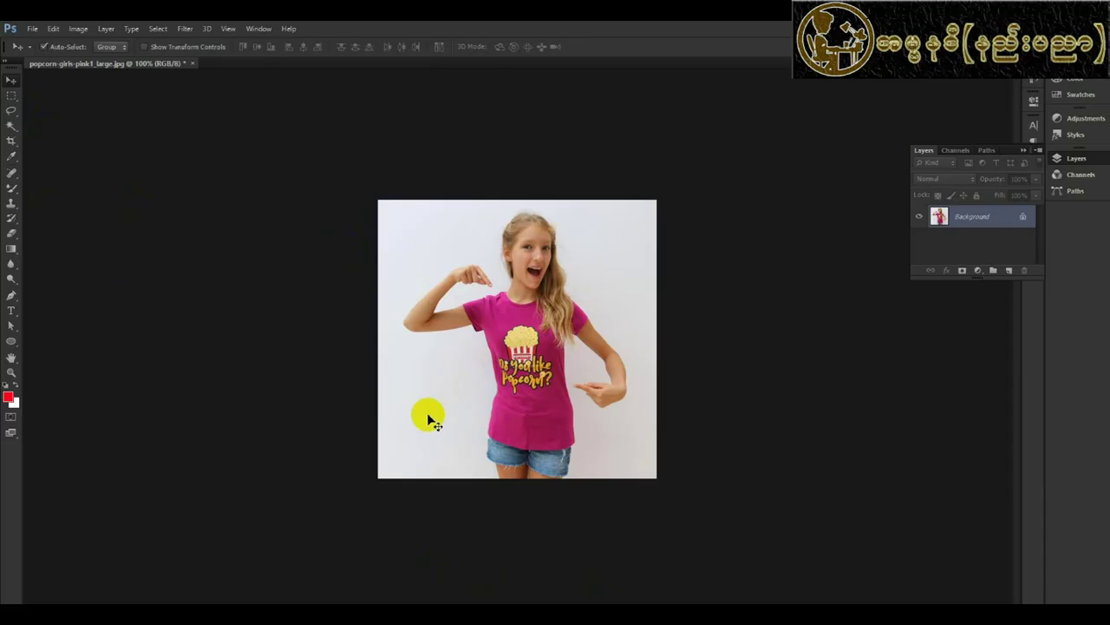
pyautogui.click(11, 126)
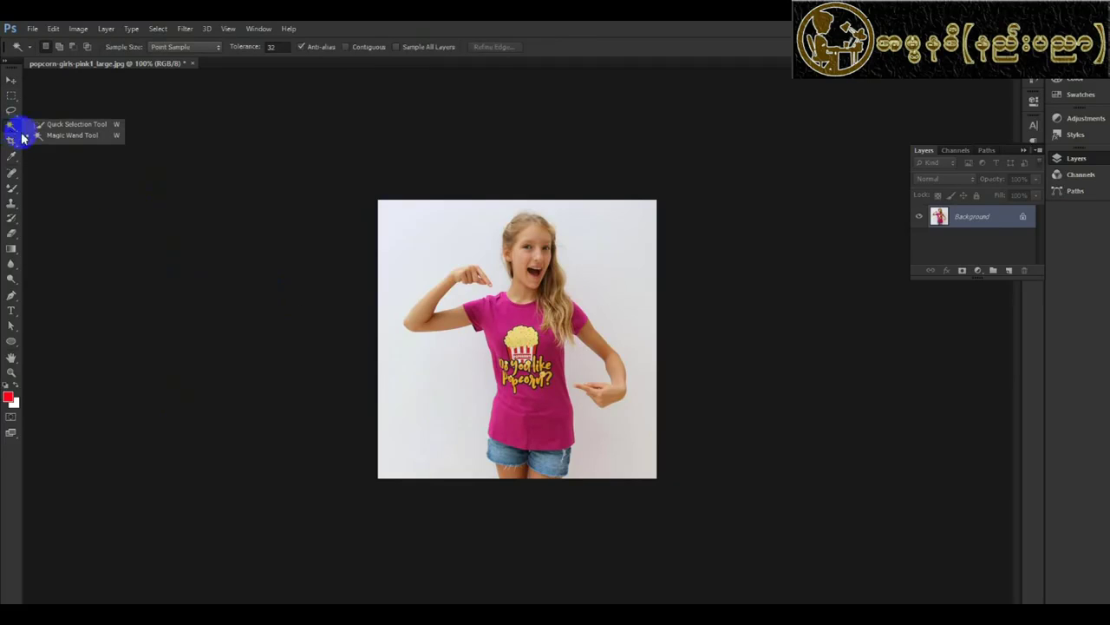
pyautogui.click(43, 136)
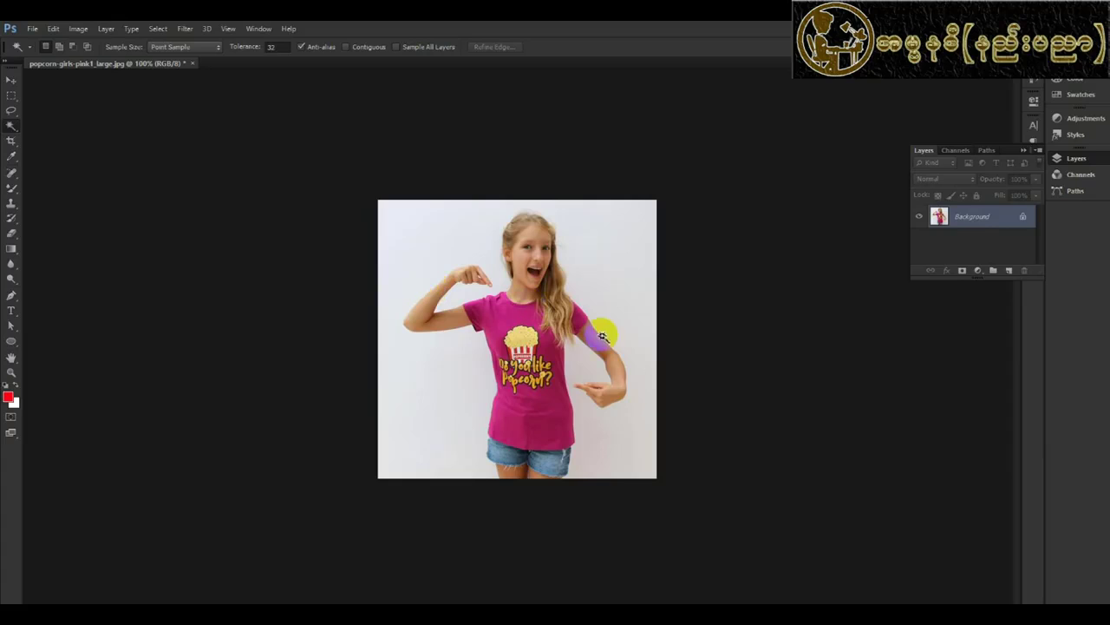
pyautogui.click(625, 319)
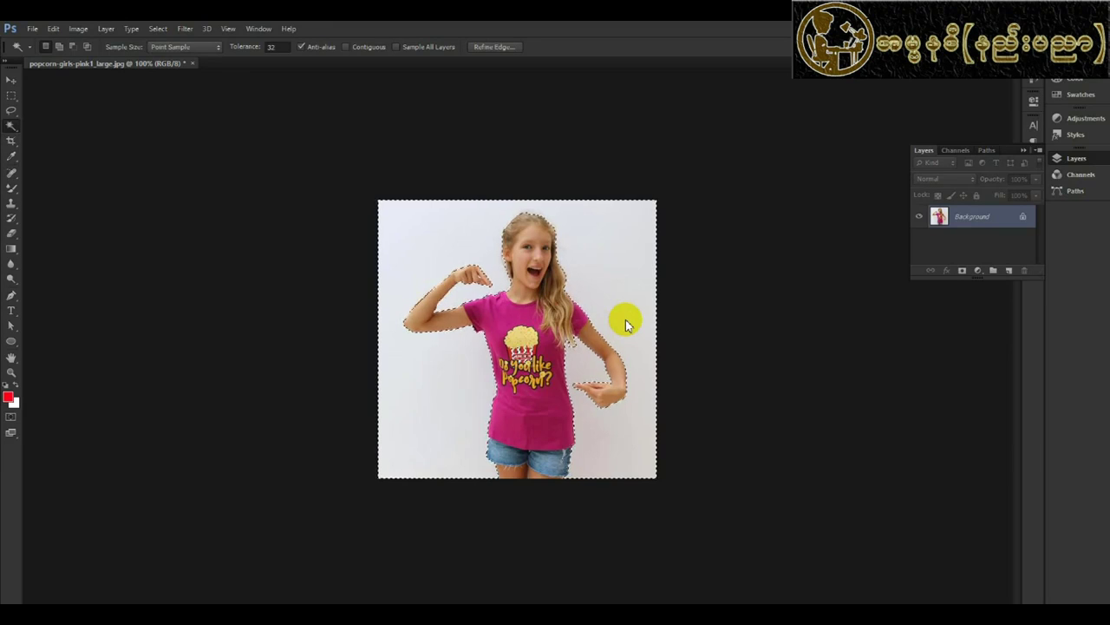
pyautogui.click(573, 345)
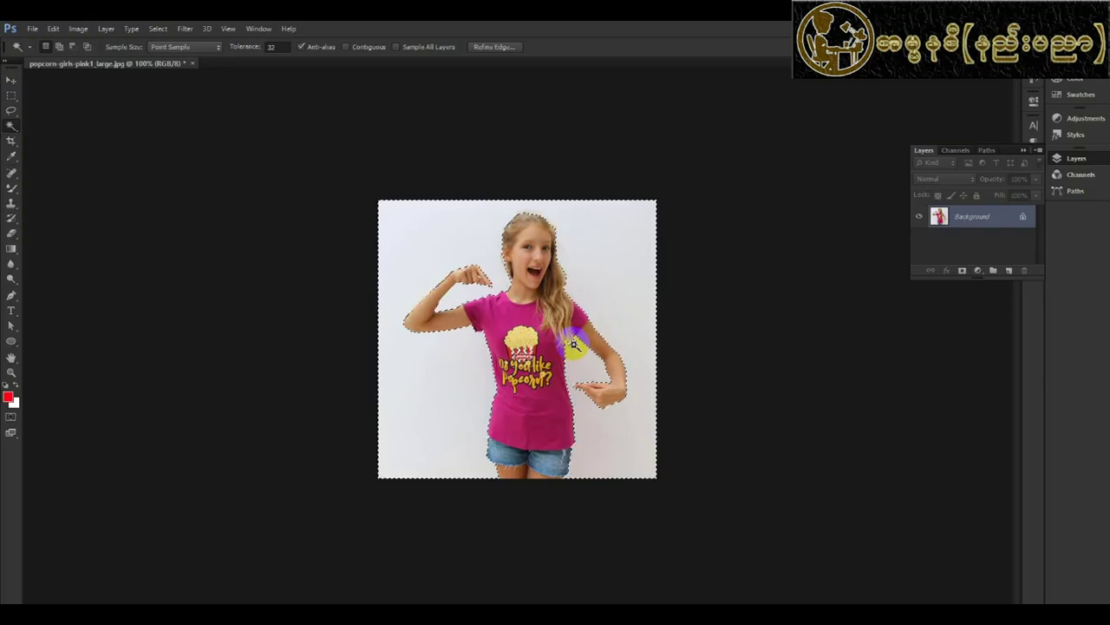
# - Invert the selection, copy the girl to Layer 1, and hide the Background layer
pyautogui.hotkey('ctrl', 'shift', 'i')
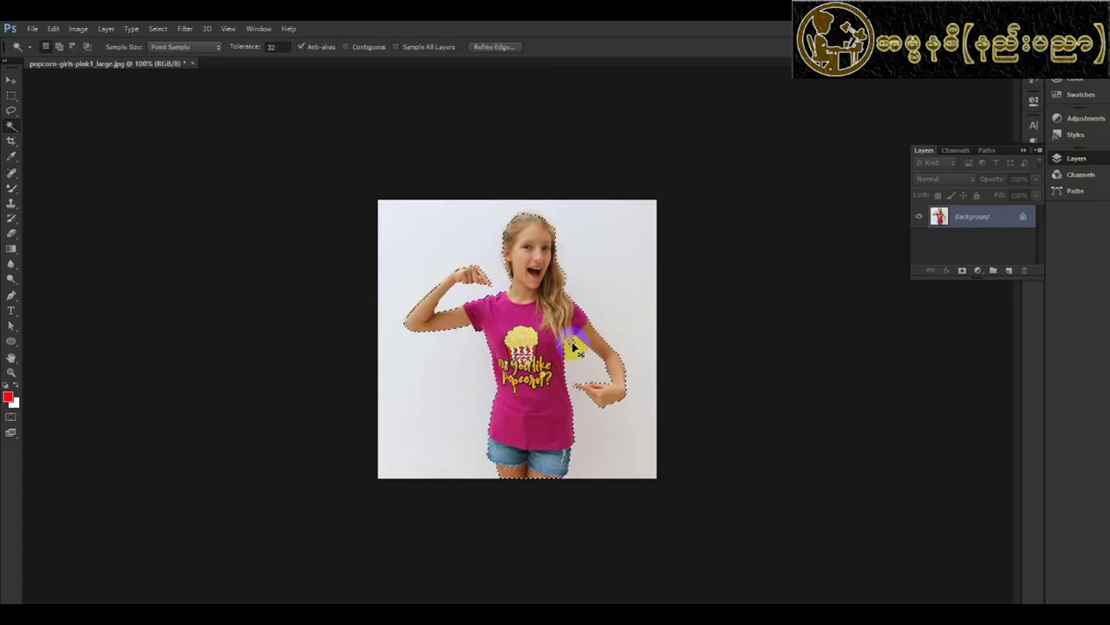
pyautogui.hotkey('ctrl', 'j')
pyautogui.moveTo(966, 243); pyautogui.dragTo(926, 246)
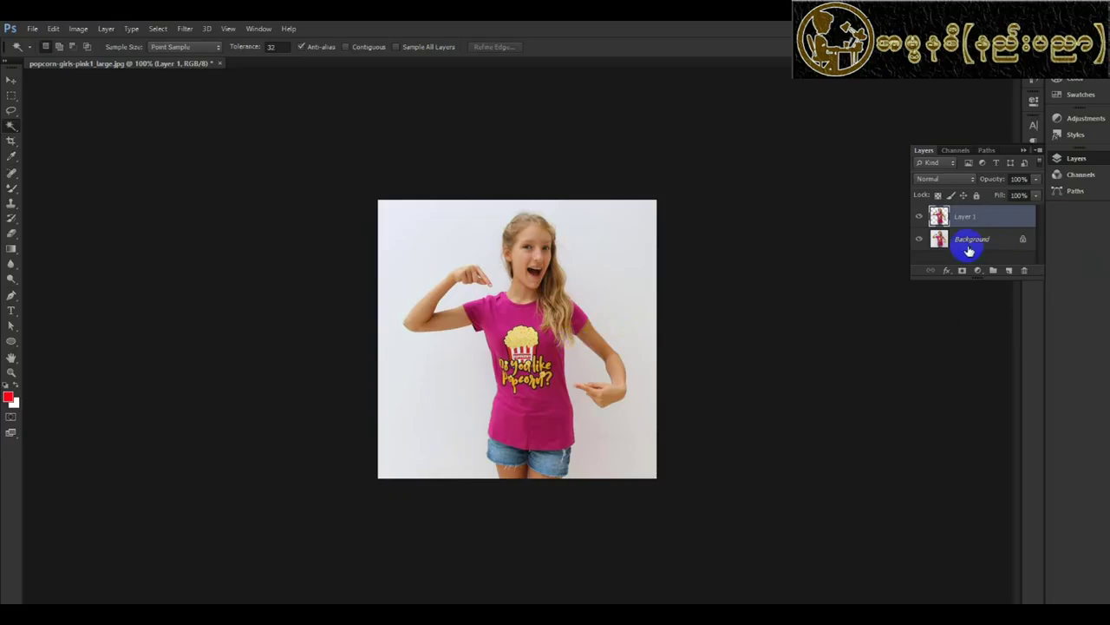
pyautogui.click(921, 240)
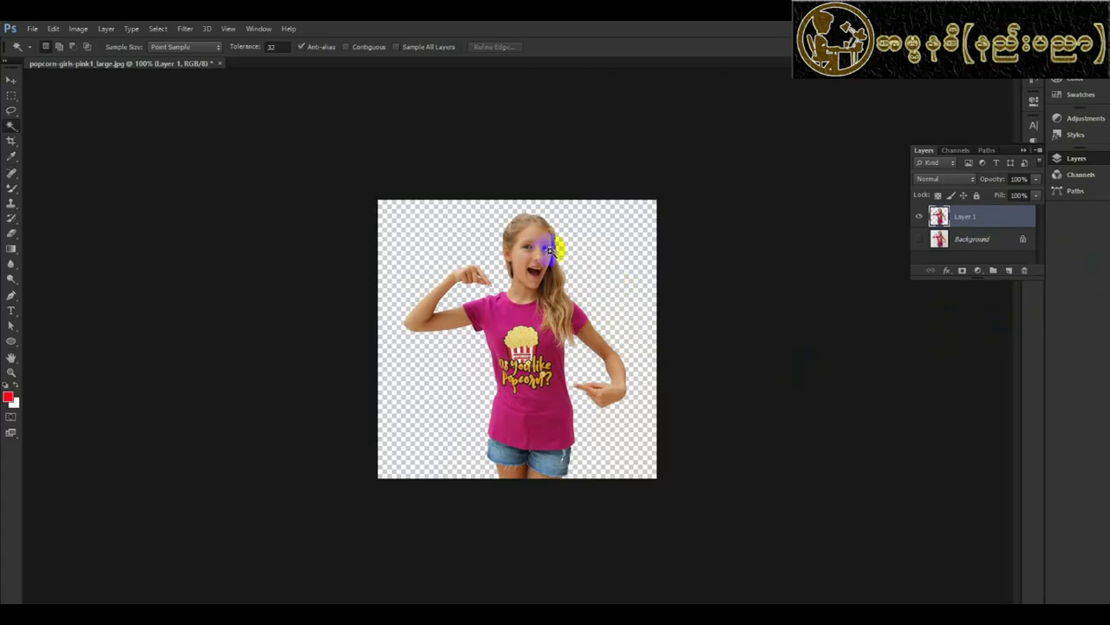
pyautogui.click(53, 29)
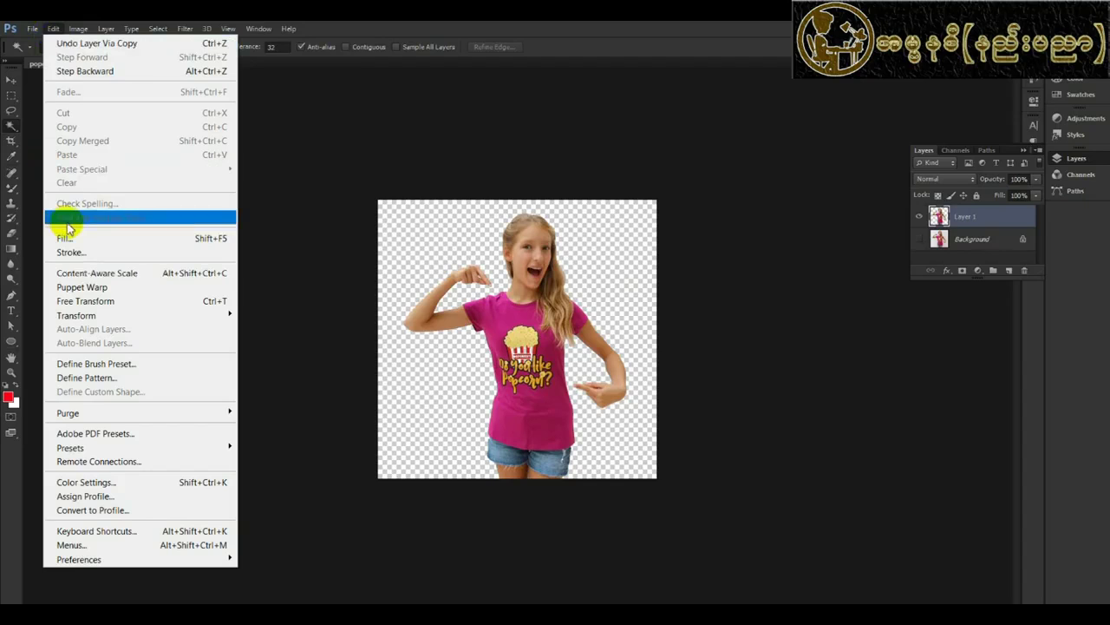
# - Start Puppet Warp, pin the girl's raised hand, and bend that arm down-left
pyautogui.click(103, 287)
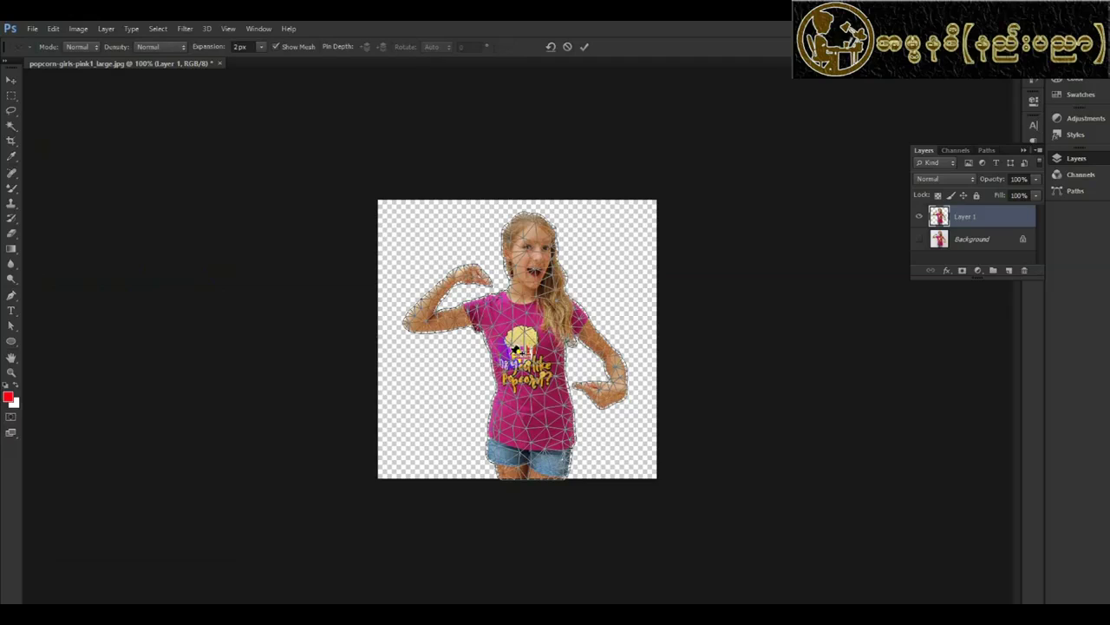
pyautogui.moveTo(425, 338)
pyautogui.mouseDown()
pyautogui.moveTo(420, 317)
pyautogui.moveTo(433, 310)
pyautogui.mouseUp()
pyautogui.click(432, 310)
pyautogui.moveTo(426, 314)
pyautogui.mouseDown()
pyautogui.moveTo(403, 329)
pyautogui.moveTo(413, 322)
pyautogui.mouseUp()
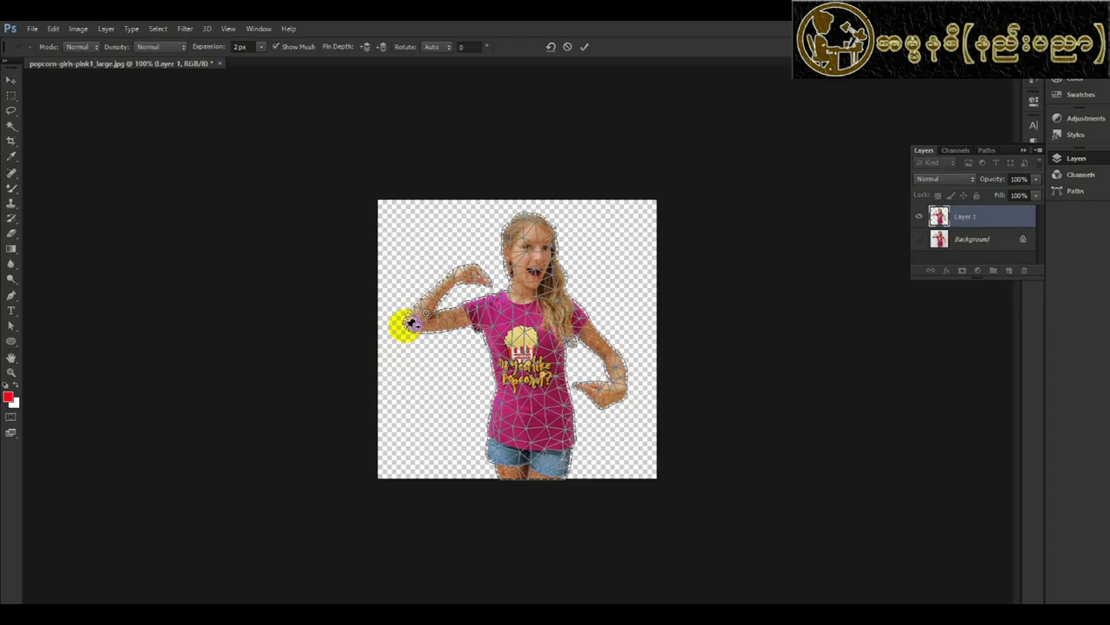
pyautogui.moveTo(411, 323); pyautogui.dragTo(404, 335)
pyautogui.moveTo(400, 343); pyautogui.dragTo(388, 350)
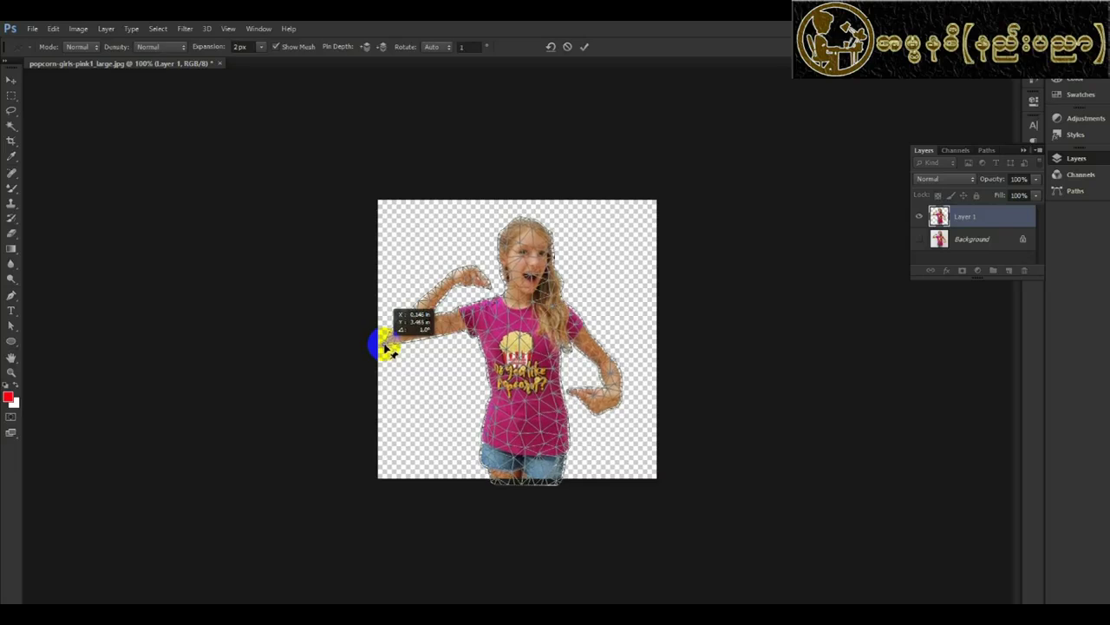
# - Add Puppet Warp pins on the upper arm, outstretched hand, face and chin
pyautogui.click(436, 317)
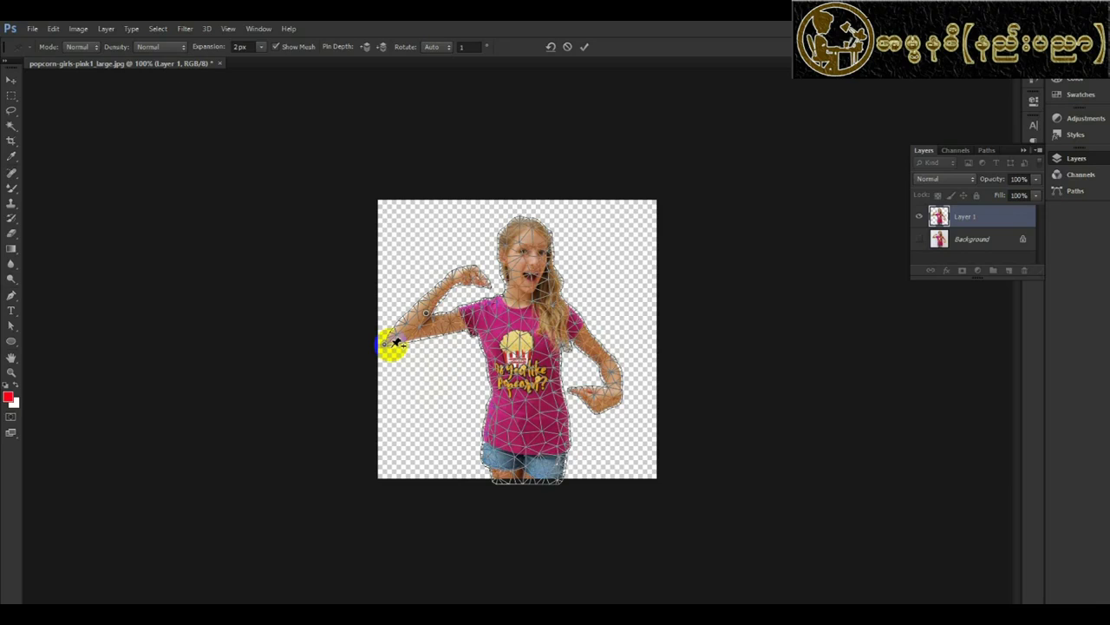
pyautogui.click(427, 308)
pyautogui.click(405, 337)
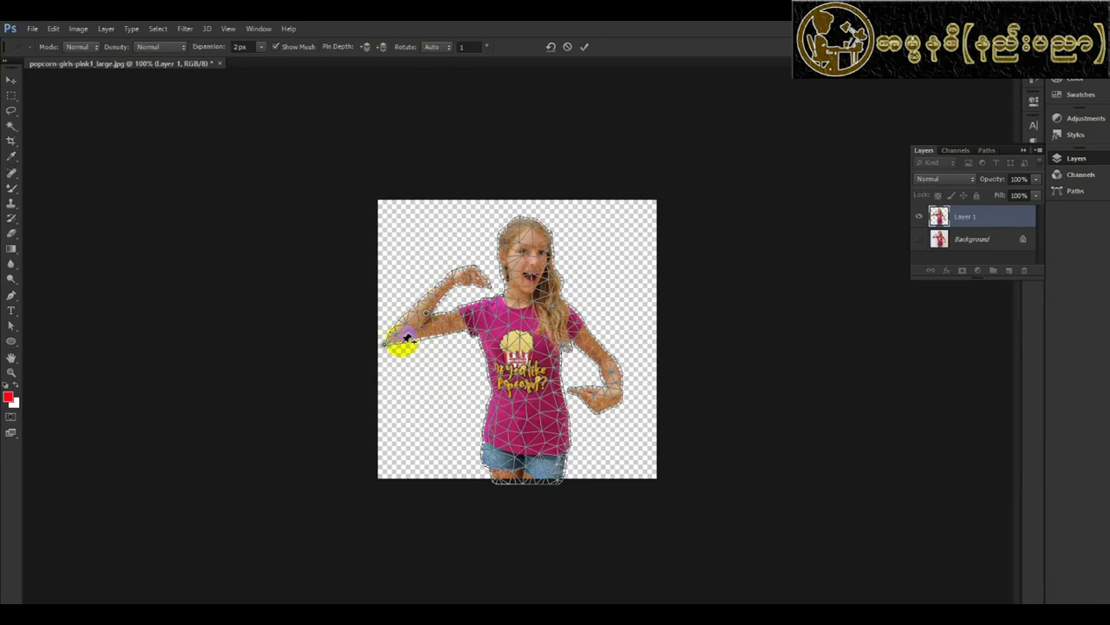
pyautogui.click(532, 250)
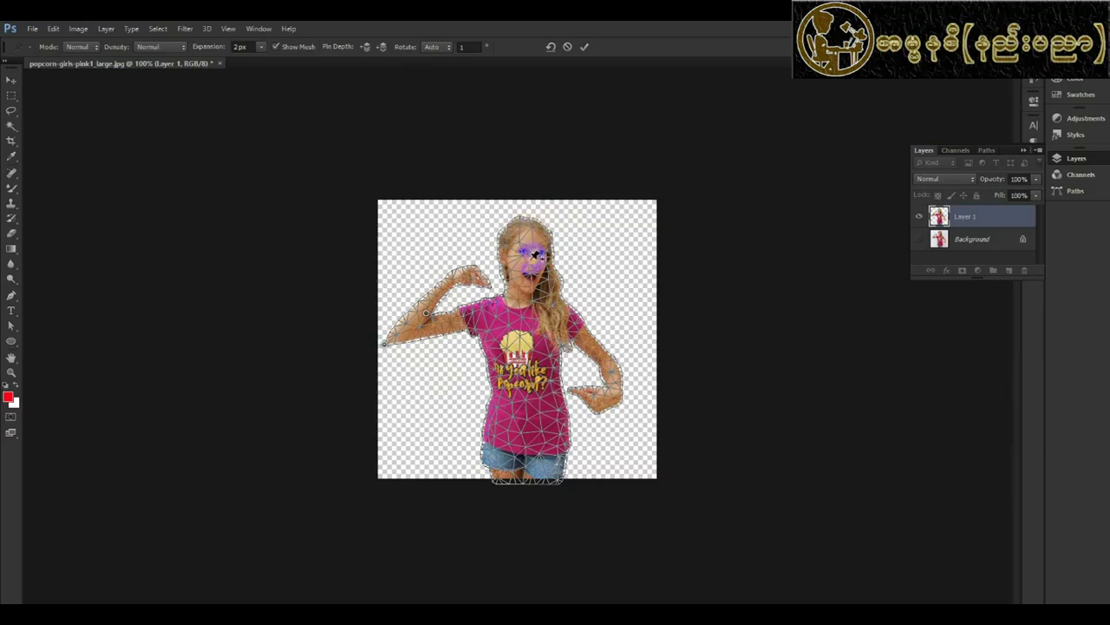
pyautogui.click(538, 285)
# - Bend the body, pull a new head pin upward to straighten her, and commit the warp
pyautogui.moveTo(538, 285); pyautogui.dragTo(529, 287)
pyautogui.click(519, 218)
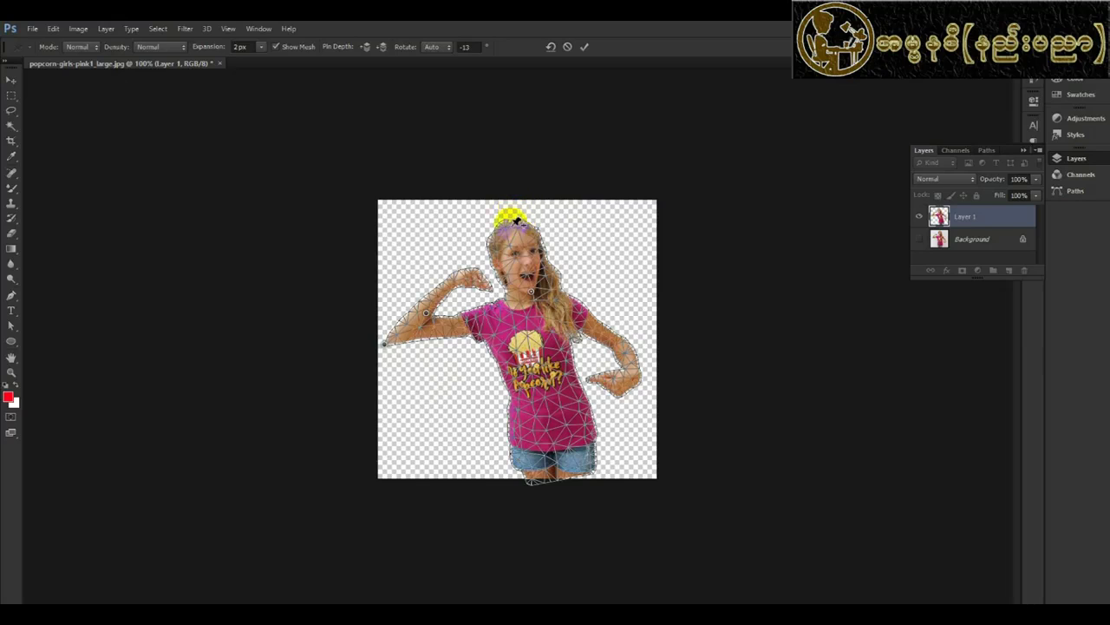
pyautogui.moveTo(518, 217); pyautogui.dragTo(524, 205)
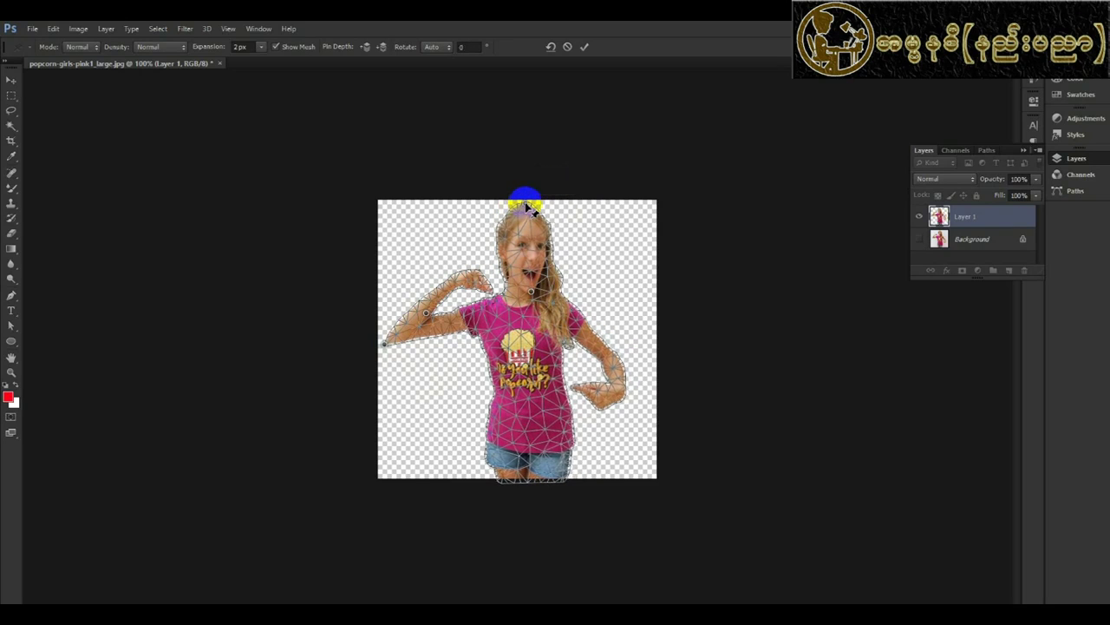
pyautogui.moveTo(525, 205); pyautogui.dragTo(525, 203)
pyautogui.press('Return')
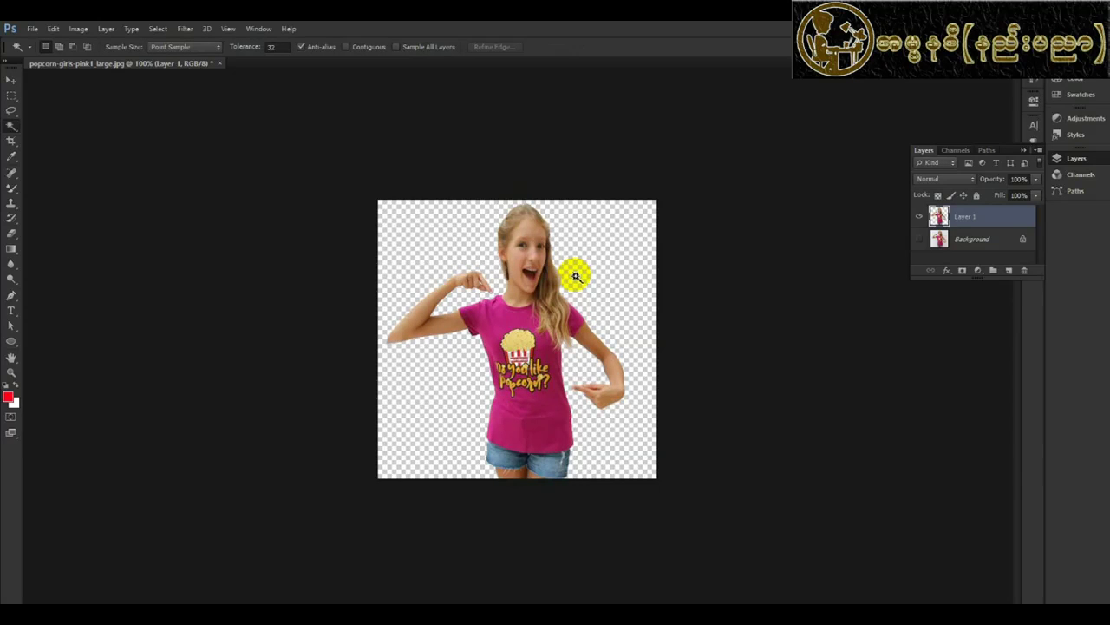
# - Unhide, select and delete the Background layer with Yes confirmed, then add an empty Layer 2
pyautogui.click(920, 239)
pyautogui.click(947, 242)
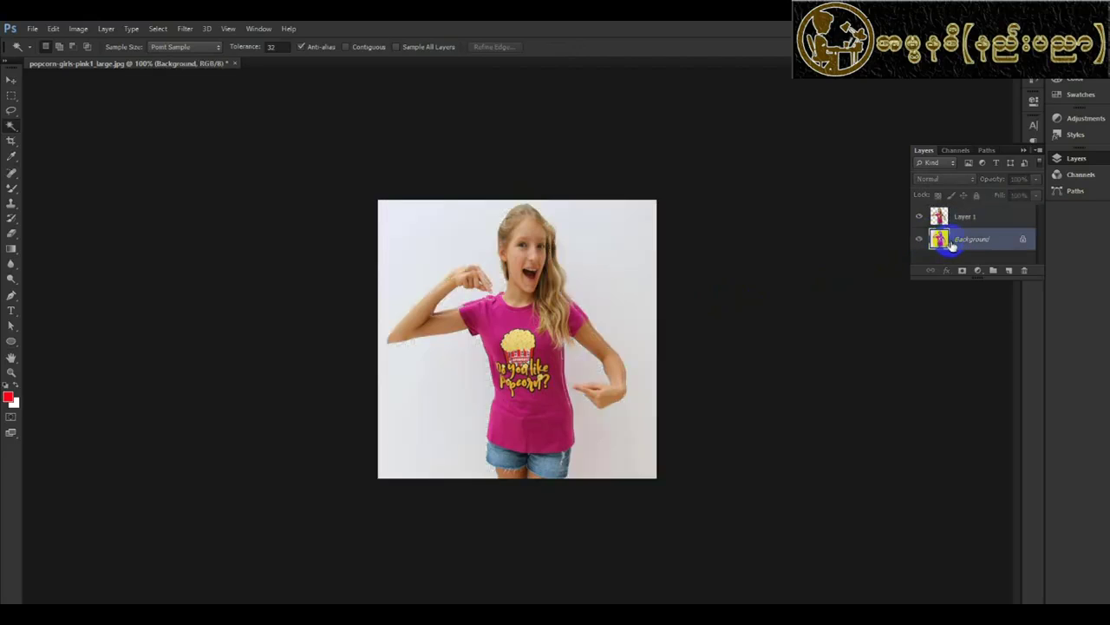
pyautogui.click(1025, 272)
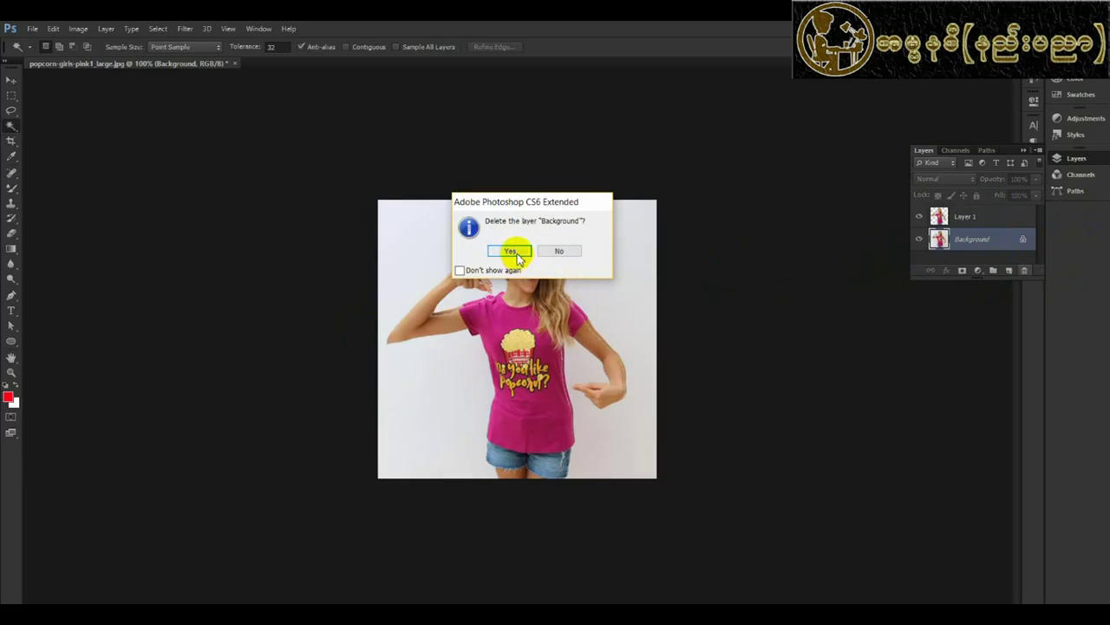
pyautogui.click(512, 251)
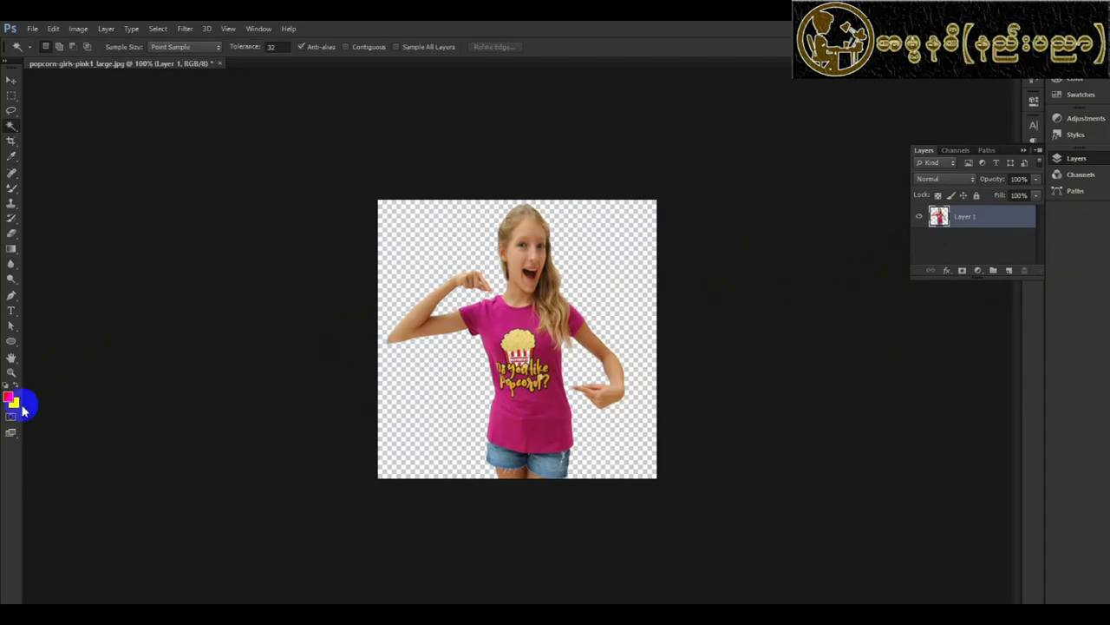
pyautogui.click(1010, 270)
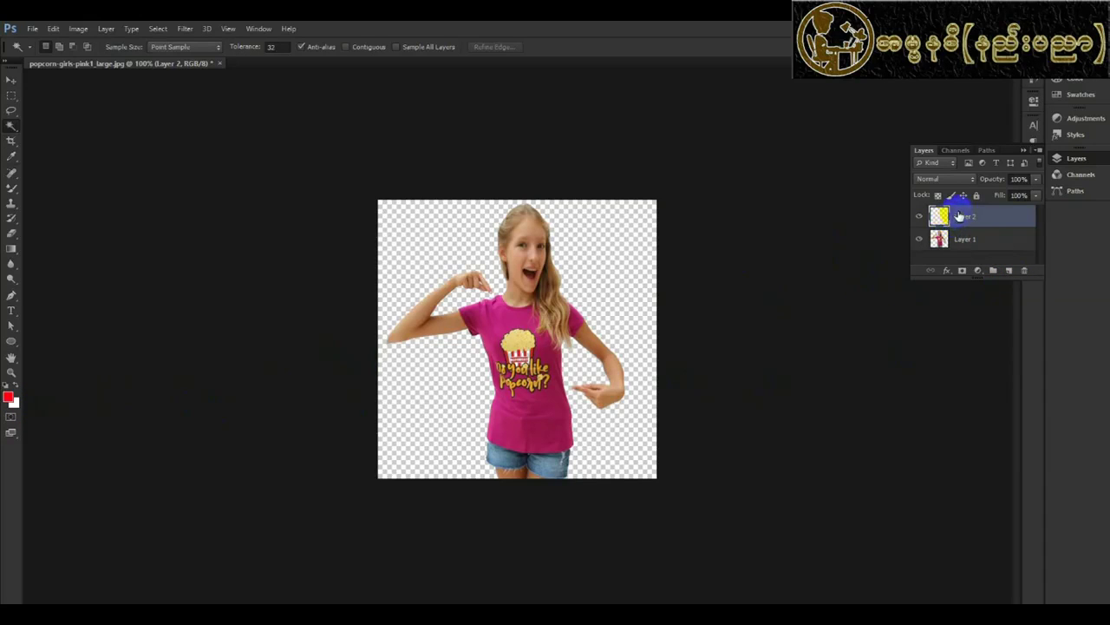
# - Move Layer 2 below the girl's Layer 1 and fill it with the white background colour
pyautogui.moveTo(959, 216); pyautogui.dragTo(974, 253)
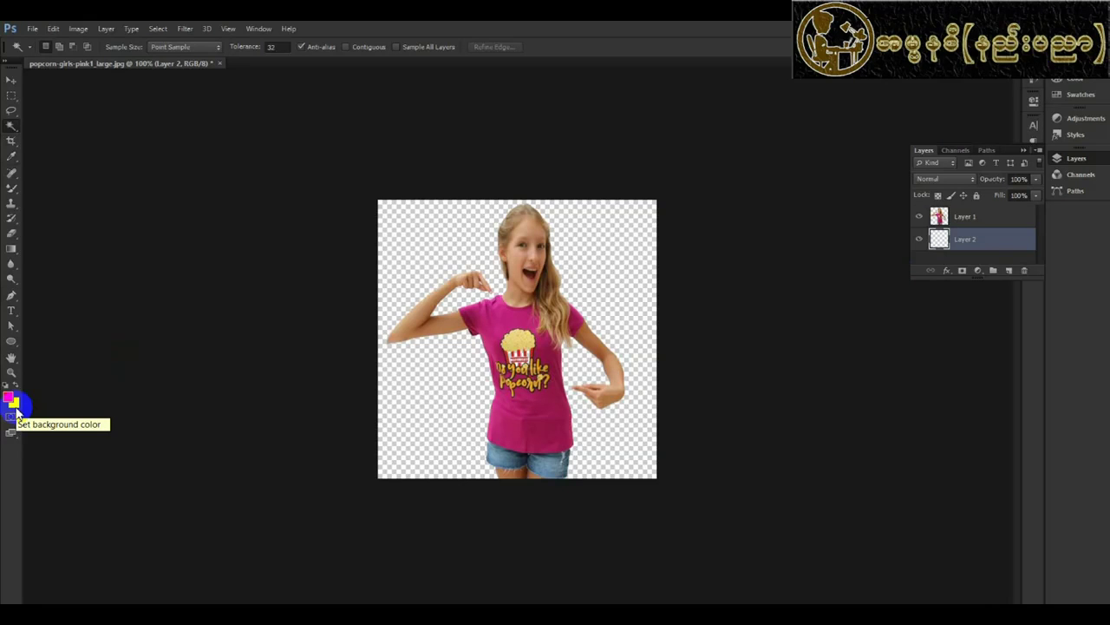
pyautogui.hotkey('ctrl', 'BackSpace')
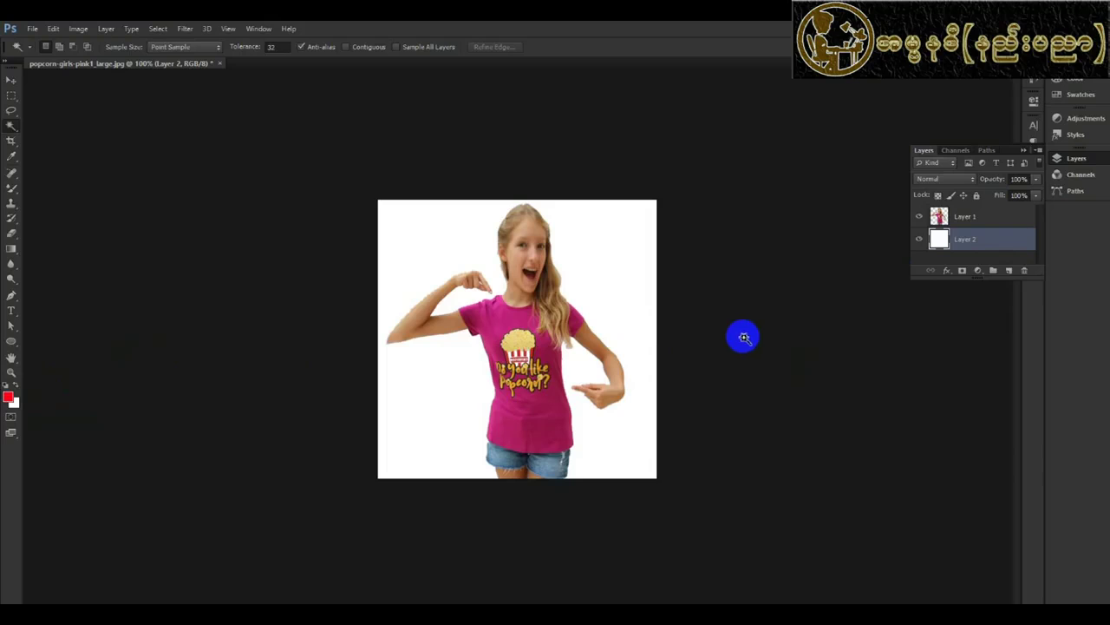
pyautogui.click(575, 384)
pyautogui.click(463, 354)
pyautogui.click(53, 28)
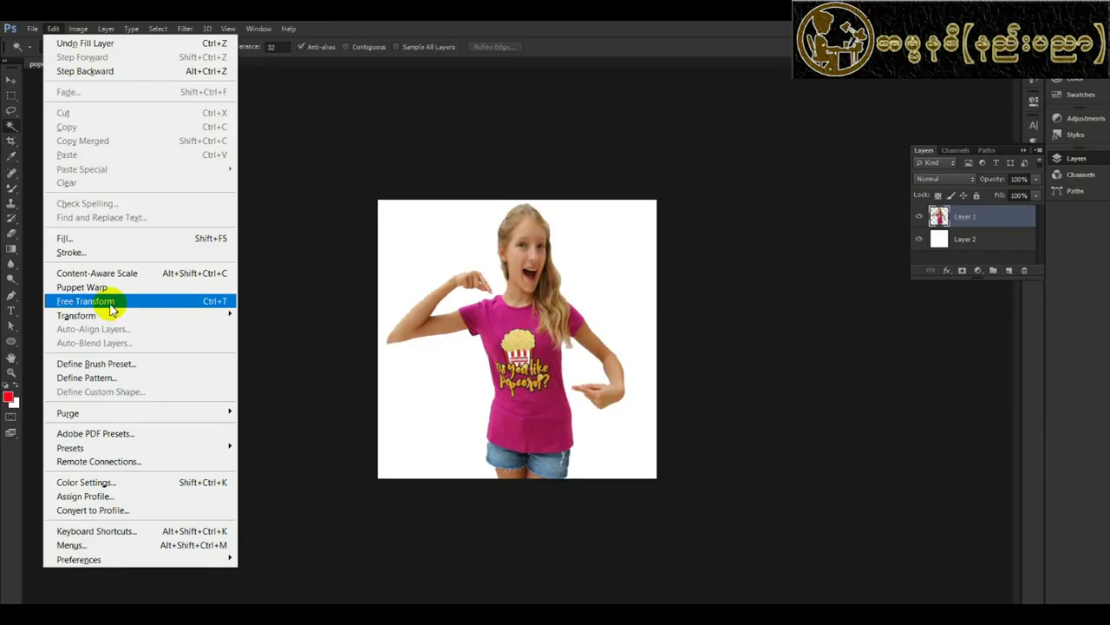
# - In Free Transform, scale the girl to about 83% and adjust her width and height
pyautogui.click(111, 306)
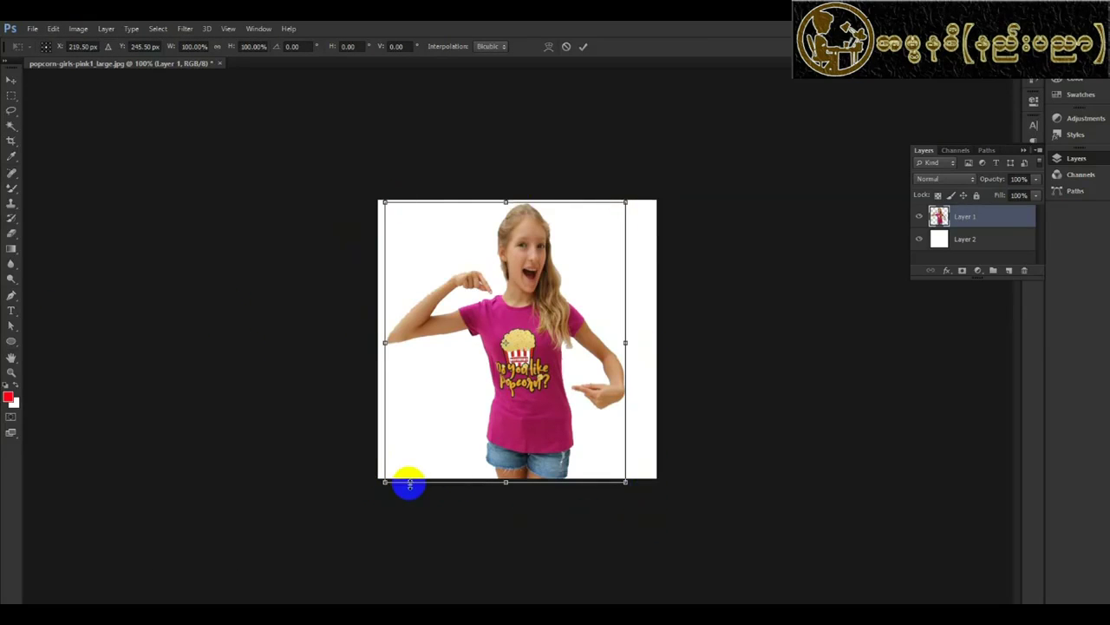
pyautogui.click(395, 484)
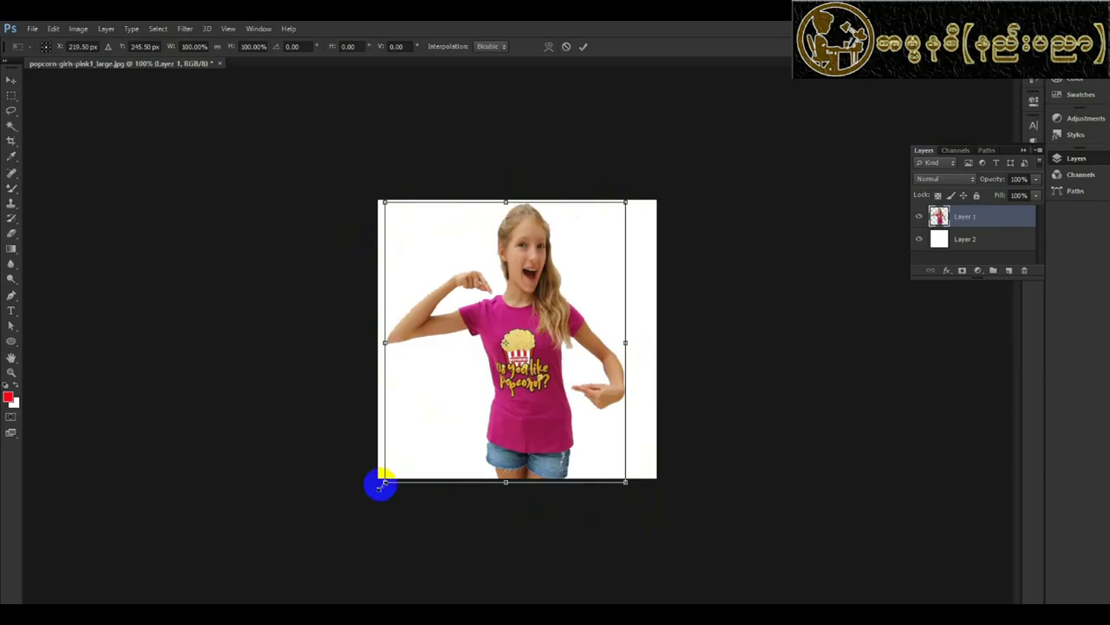
pyautogui.moveTo(384, 482); pyautogui.dragTo(425, 435)
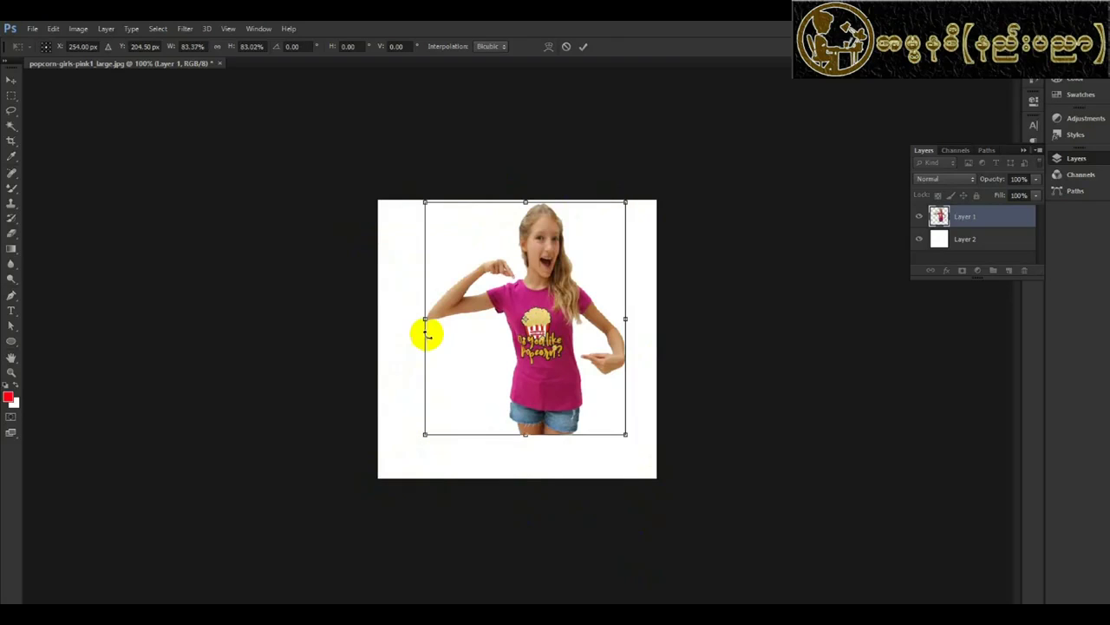
pyautogui.moveTo(425, 319); pyautogui.dragTo(400, 319)
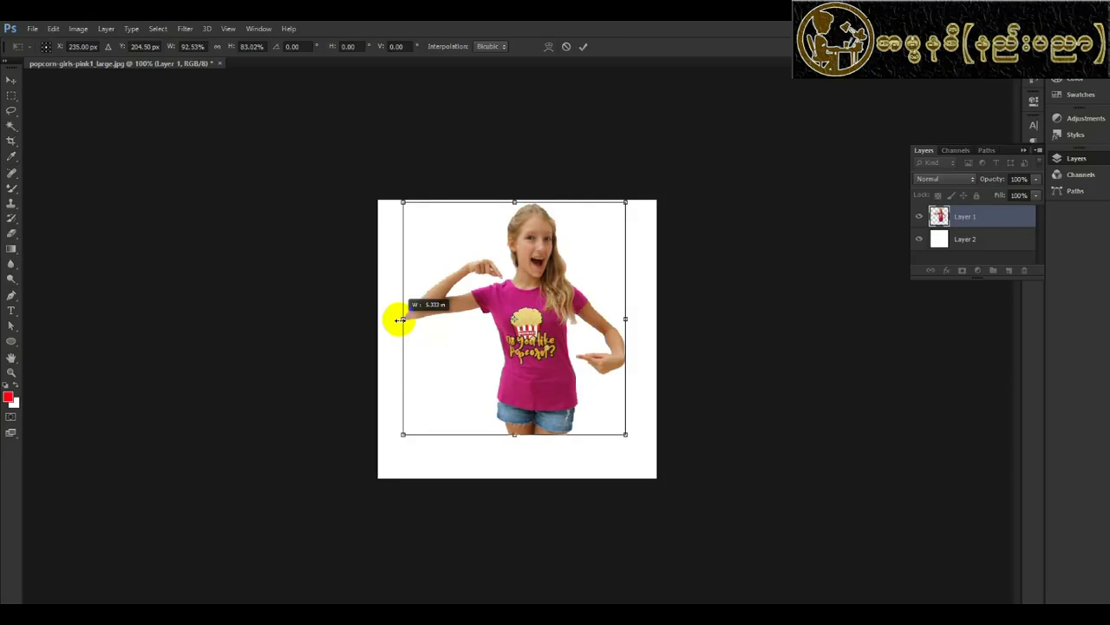
pyautogui.moveTo(399, 319); pyautogui.dragTo(391, 320)
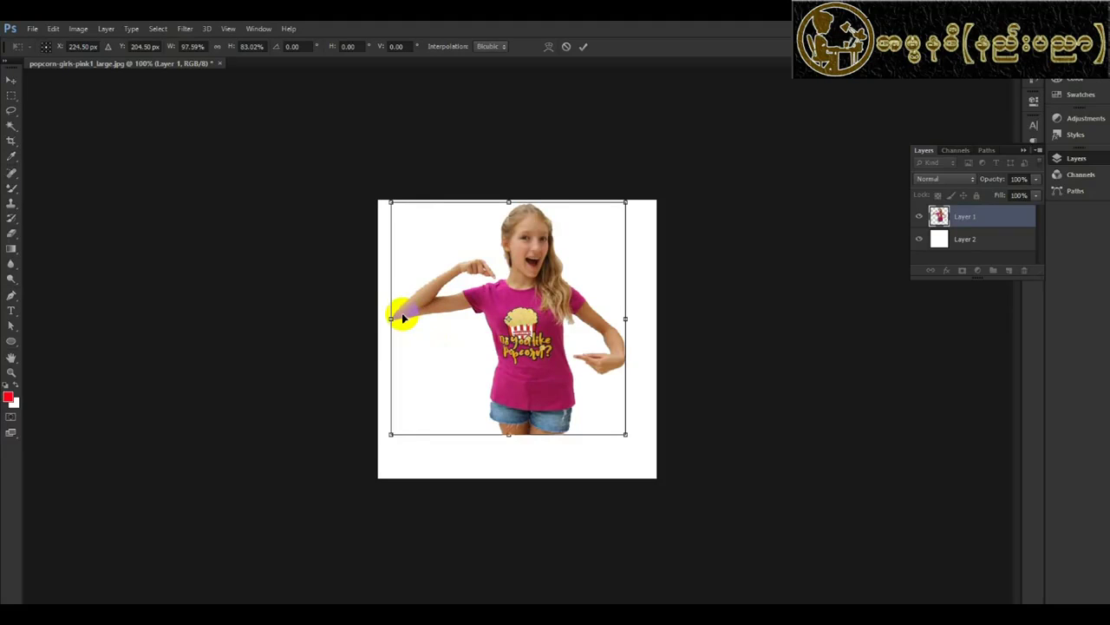
pyautogui.moveTo(392, 318); pyautogui.dragTo(408, 318)
pyautogui.moveTo(487, 434); pyautogui.dragTo(493, 459)
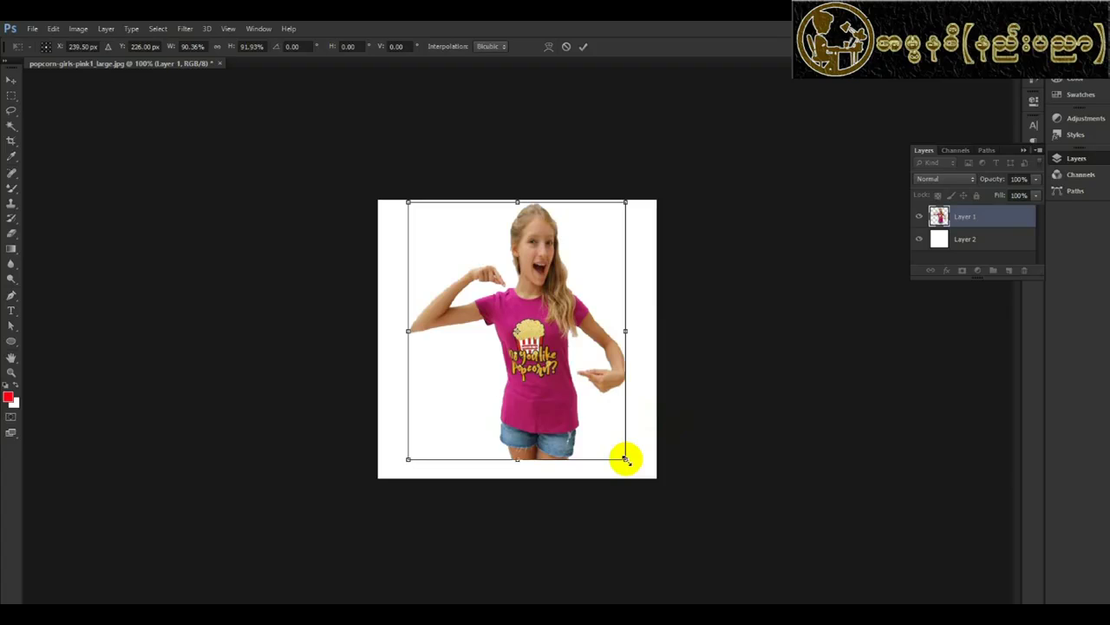
# - Shrink the girl to about 77%, rotate her about -16.7°, and apply the transform
pyautogui.moveTo(624, 458)
pyautogui.mouseDown()
pyautogui.moveTo(588, 416)
pyautogui.moveTo(607, 446)
pyautogui.mouseUp()
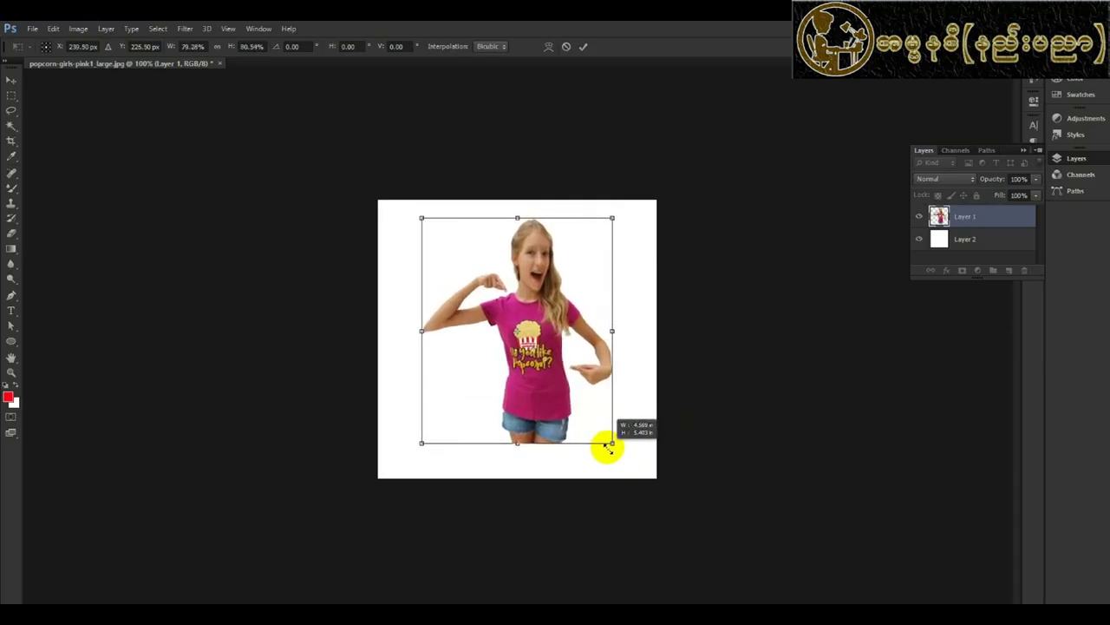
pyautogui.moveTo(609, 446)
pyautogui.mouseDown()
pyautogui.moveTo(622, 461)
pyautogui.moveTo(605, 441)
pyautogui.mouseUp()
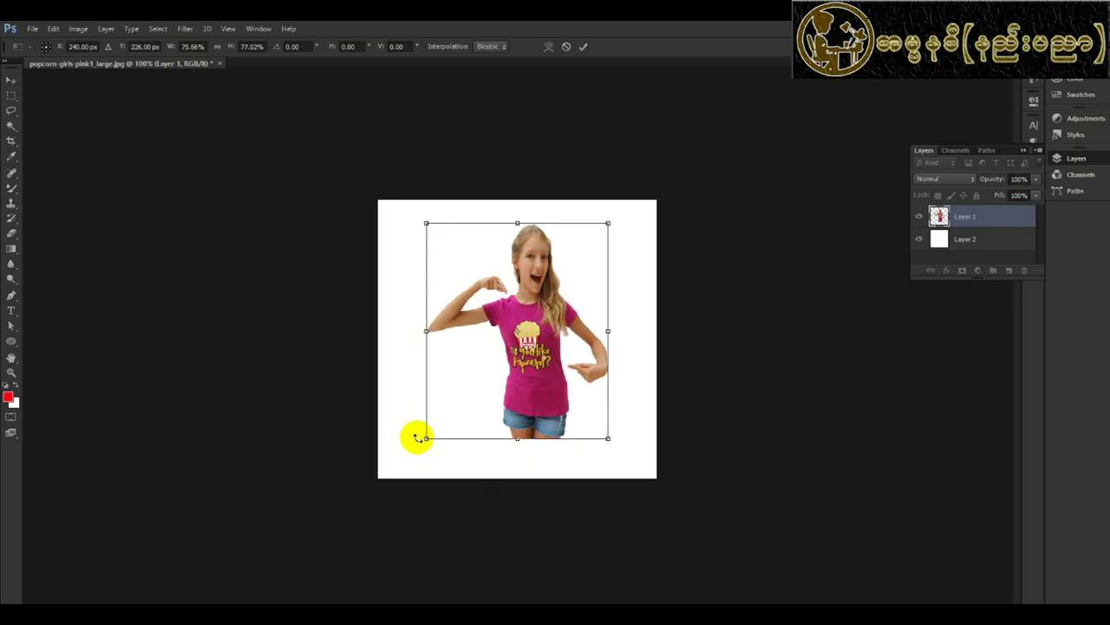
pyautogui.moveTo(419, 437); pyautogui.dragTo(452, 463)
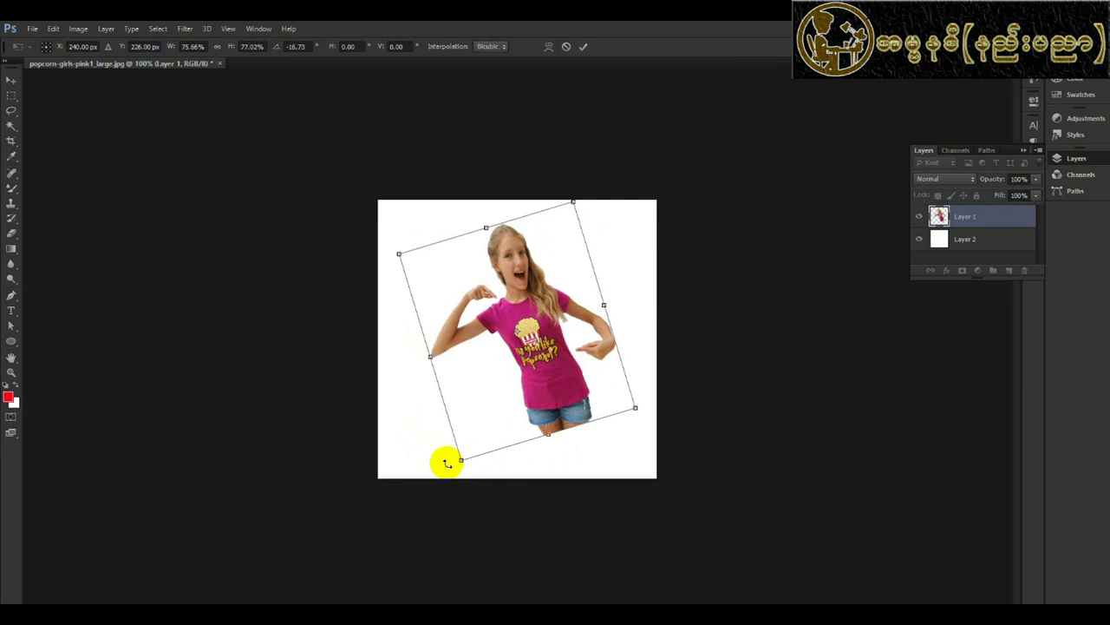
pyautogui.press('Return')
pyautogui.press('w')
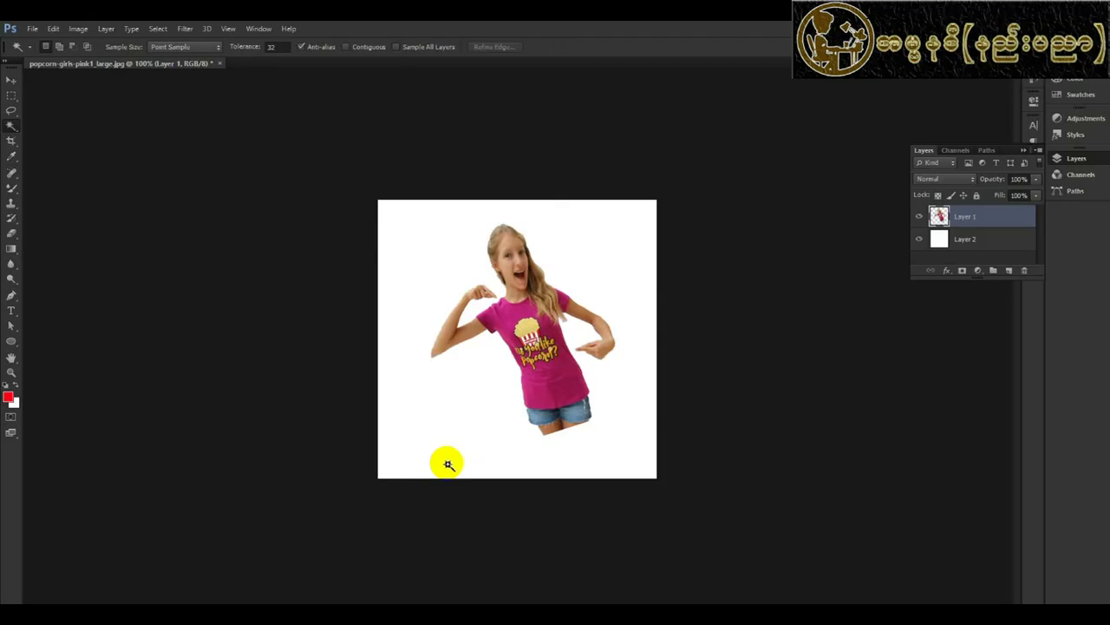
pyautogui.hotkey('ctrl', 't')
# - Choose Edit > Free Transform on the girl, then reopen the Edit menu for Transform > Again
pyautogui.click(53, 29)
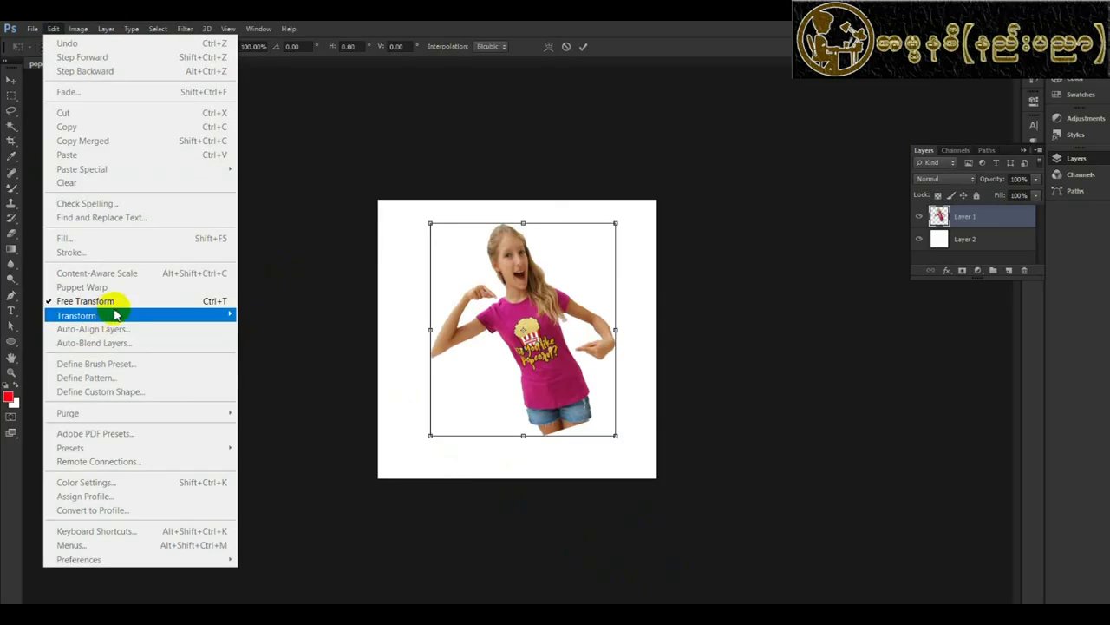
pyautogui.click(130, 301)
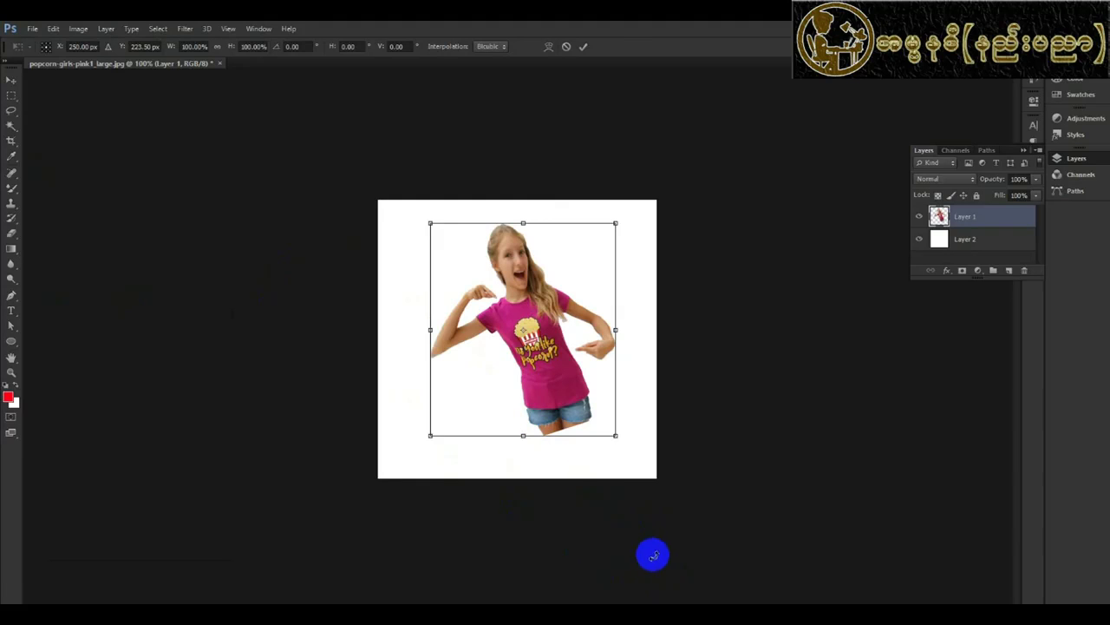
pyautogui.click(53, 21)
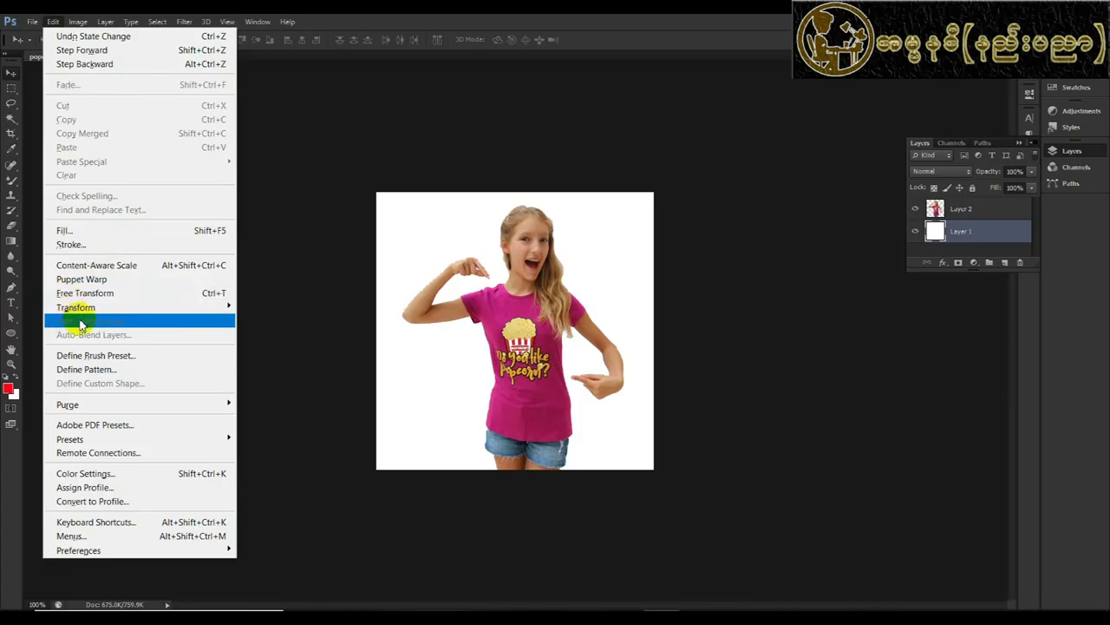
pyautogui.moveTo(76, 307)
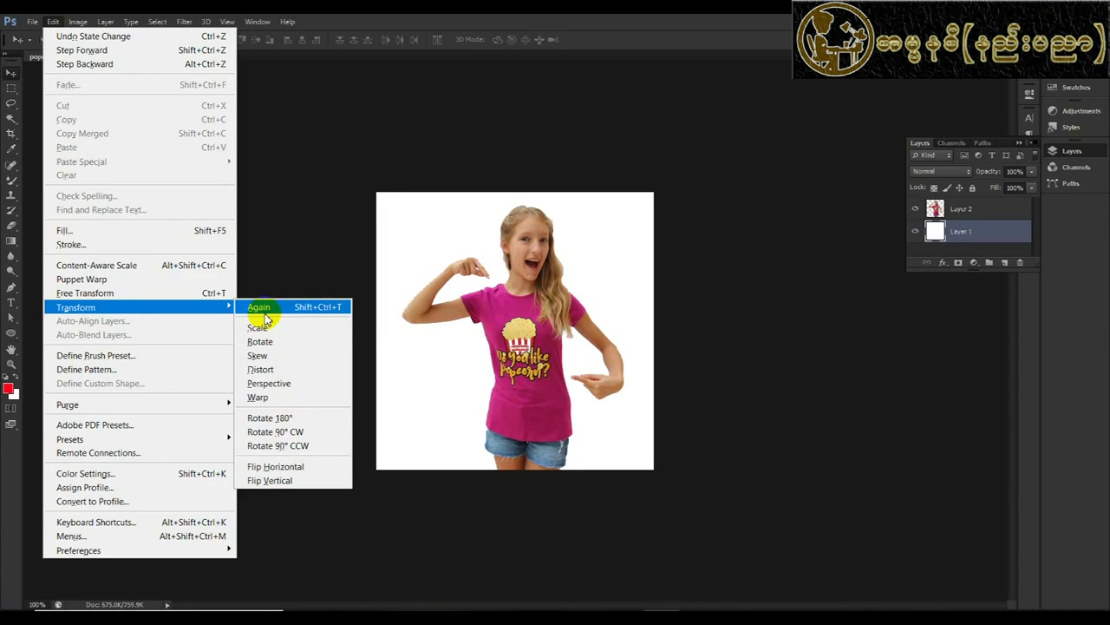
pyautogui.click(264, 314)
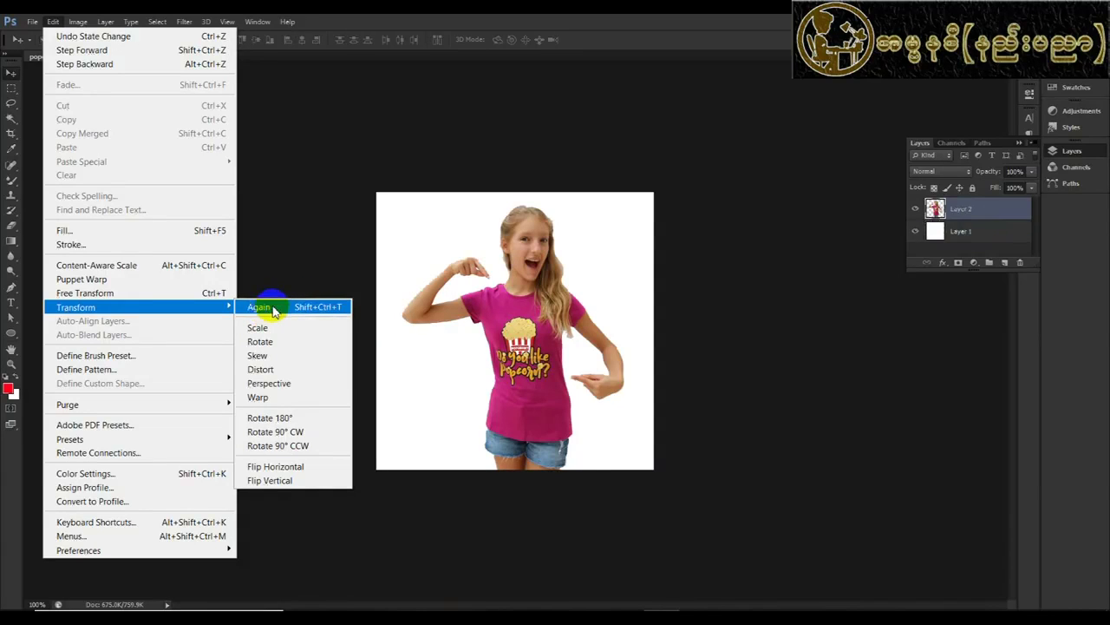
pyautogui.click(273, 309)
pyautogui.click(53, 22)
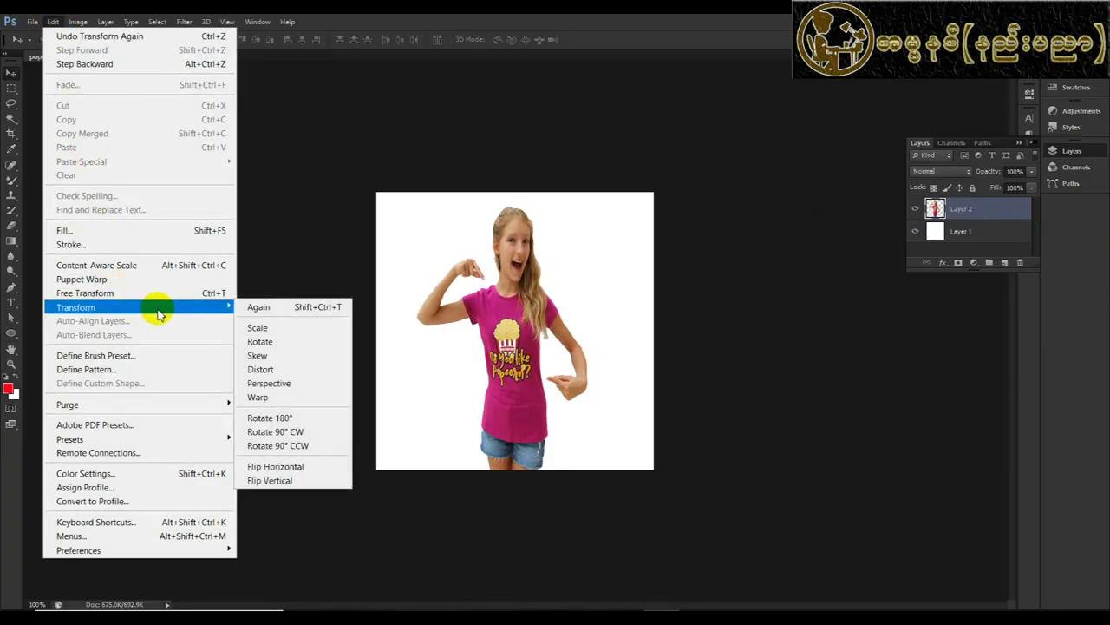
pyautogui.click(251, 308)
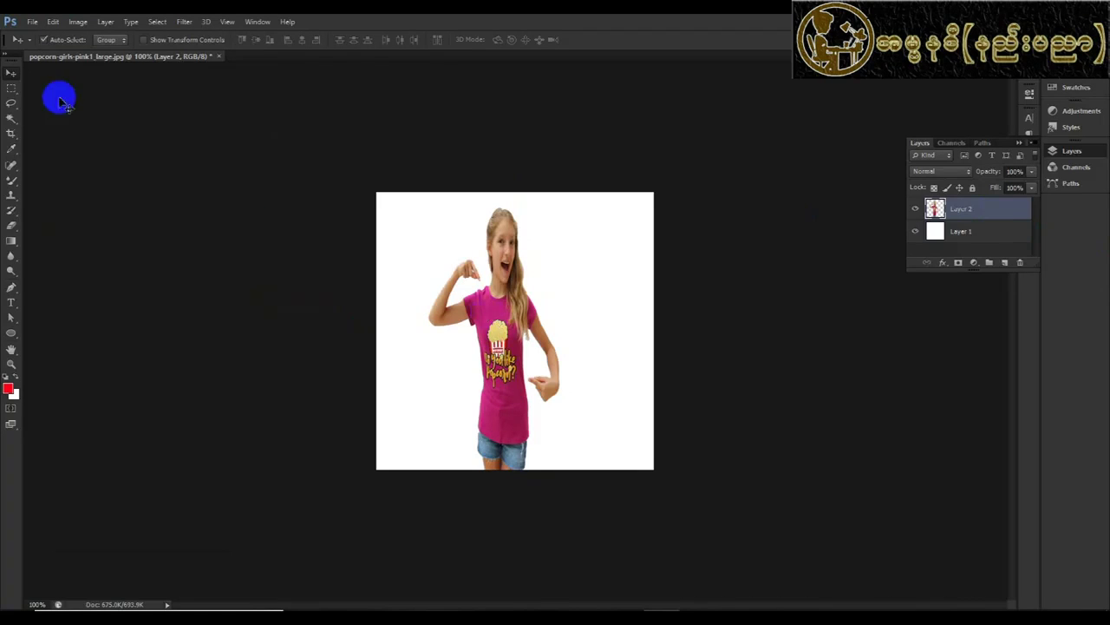
pyautogui.click(53, 22)
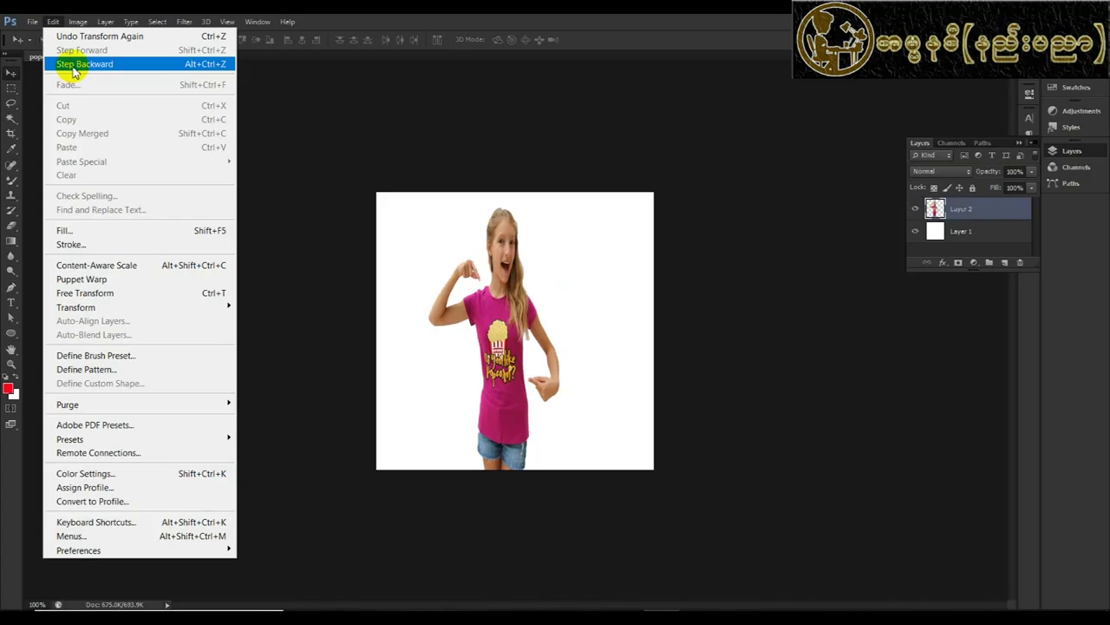
pyautogui.click(74, 69)
pyautogui.click(53, 22)
pyautogui.click(60, 63)
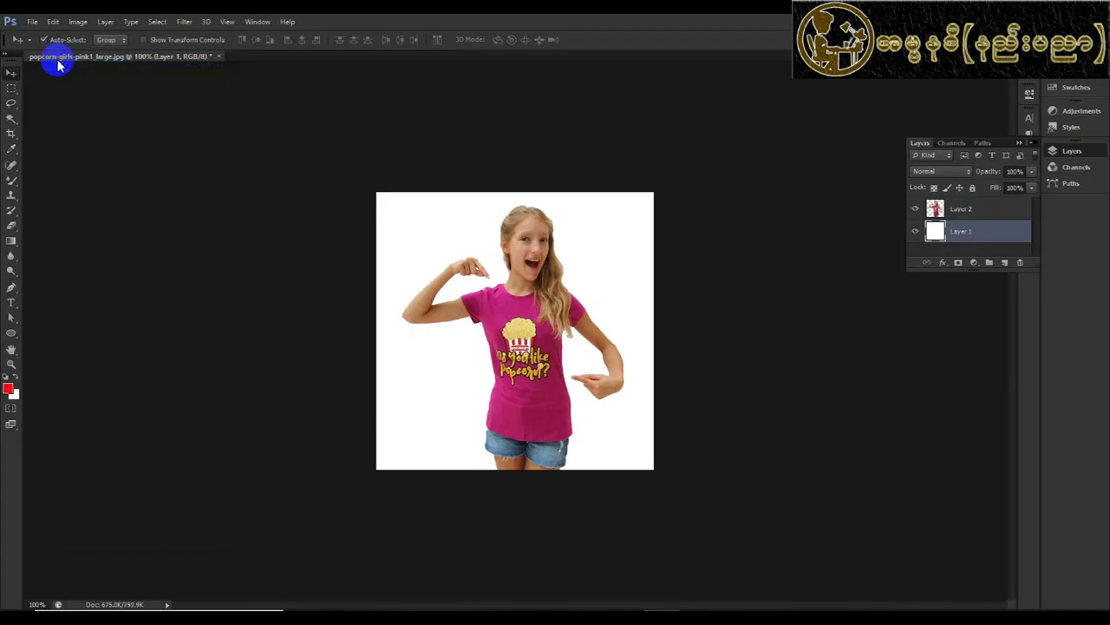
pyautogui.click(53, 22)
pyautogui.moveTo(104, 307)
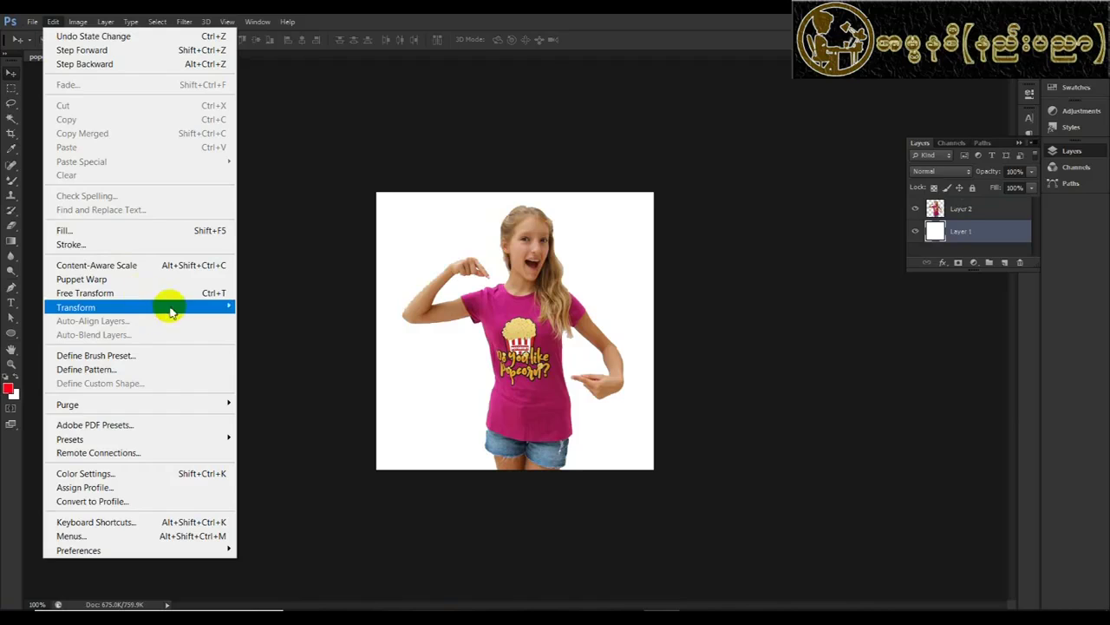
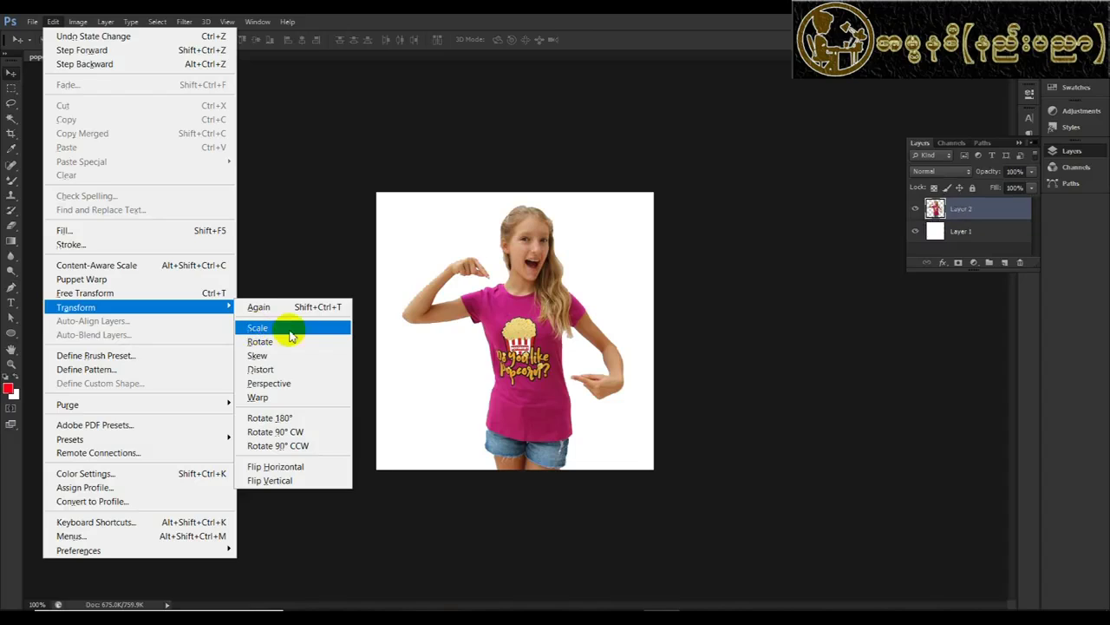
# - Scale the girl photo on Layer 2 down to about 67% width and 46% height
pyautogui.click(257, 328)
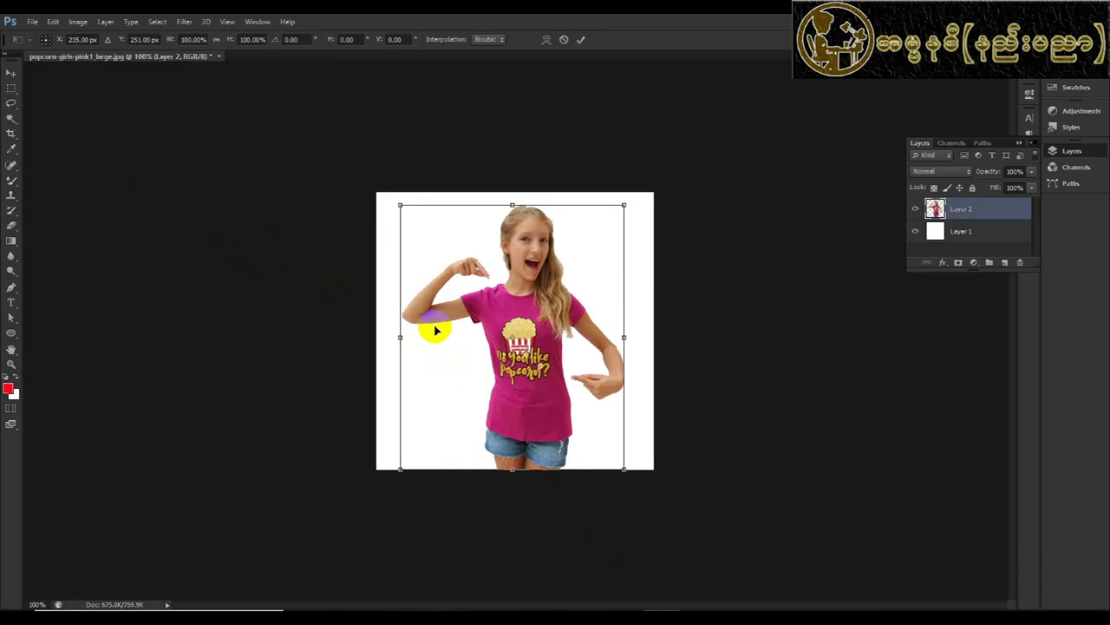
pyautogui.moveTo(401, 206); pyautogui.dragTo(454, 265)
pyautogui.moveTo(555, 364); pyautogui.dragTo(524, 298)
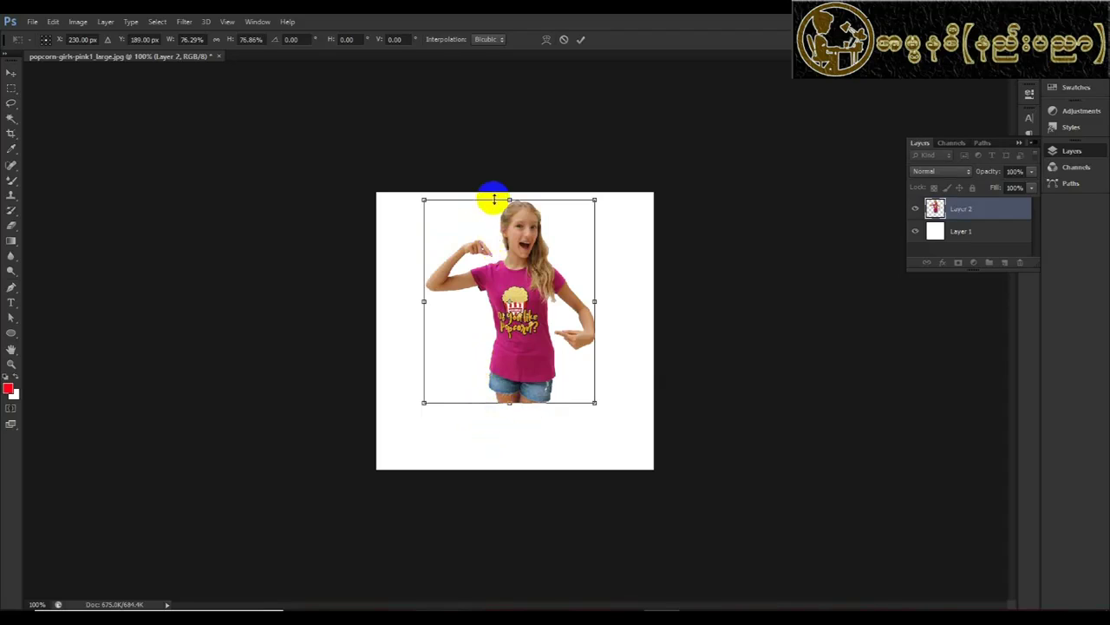
pyautogui.moveTo(494, 200); pyautogui.dragTo(521, 388)
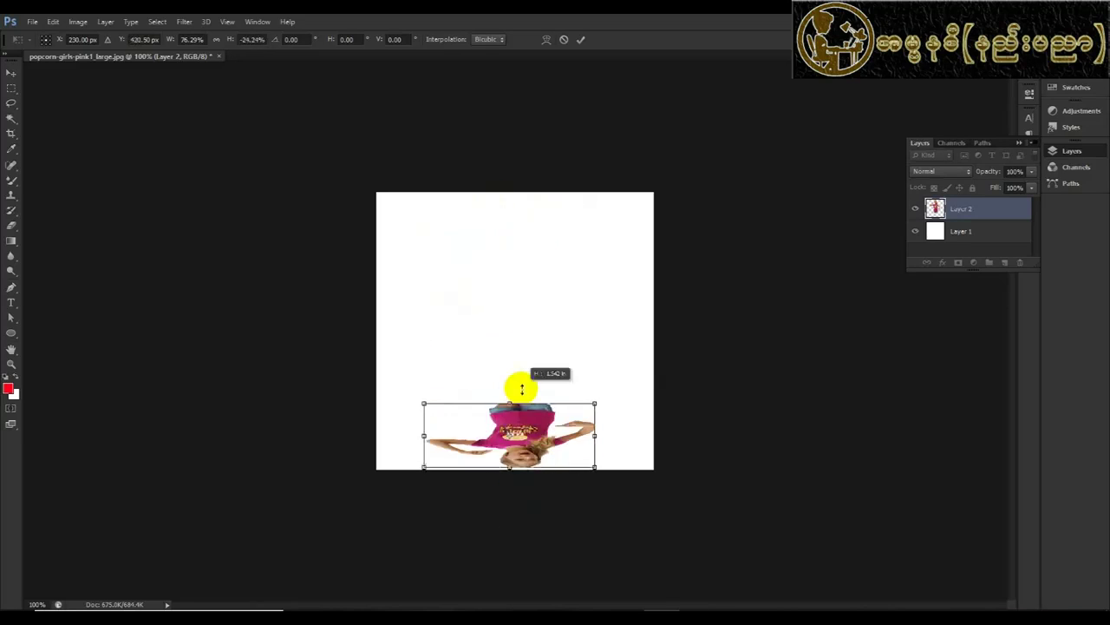
pyautogui.moveTo(522, 388)
pyautogui.mouseDown()
pyautogui.moveTo(513, 260)
pyautogui.moveTo(538, 227)
pyautogui.mouseUp()
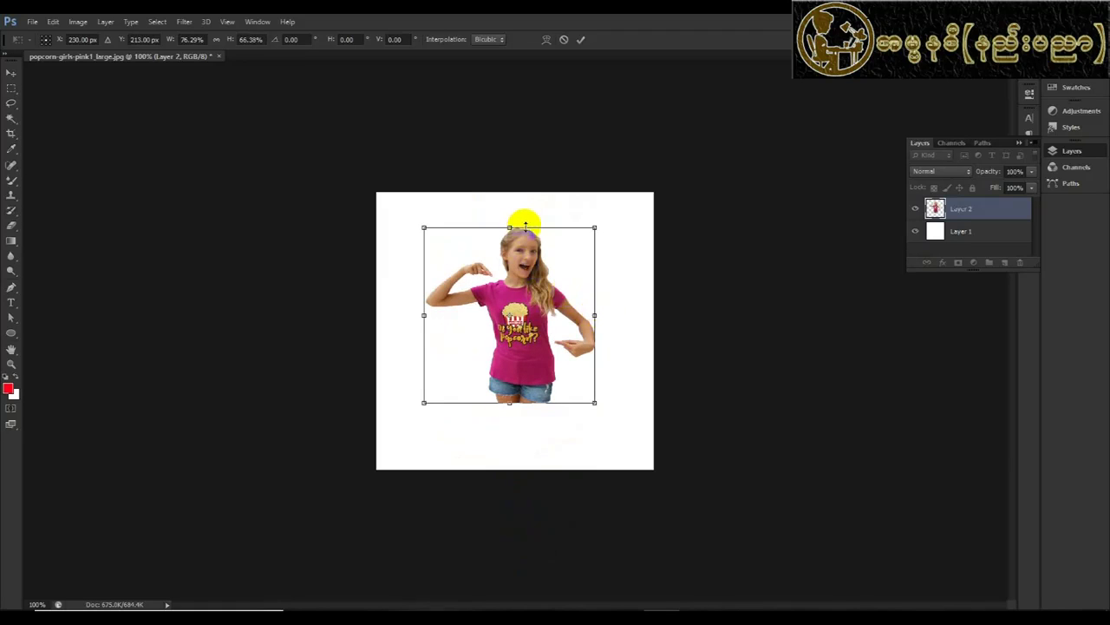
pyautogui.moveTo(525, 225); pyautogui.dragTo(461, 265)
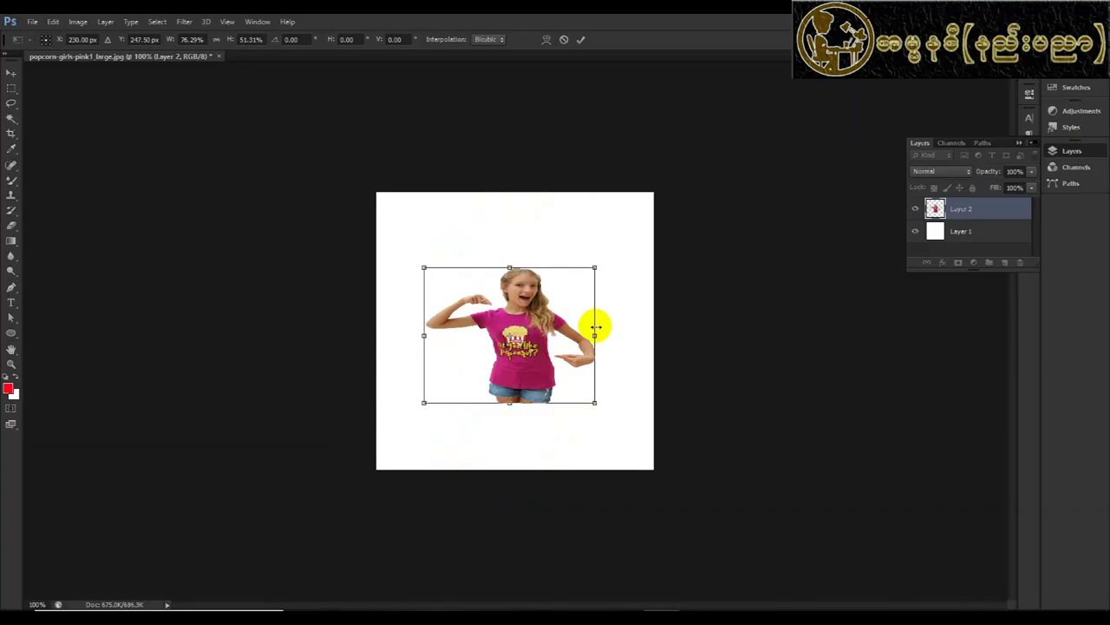
pyautogui.moveTo(595, 327); pyautogui.dragTo(352, 346)
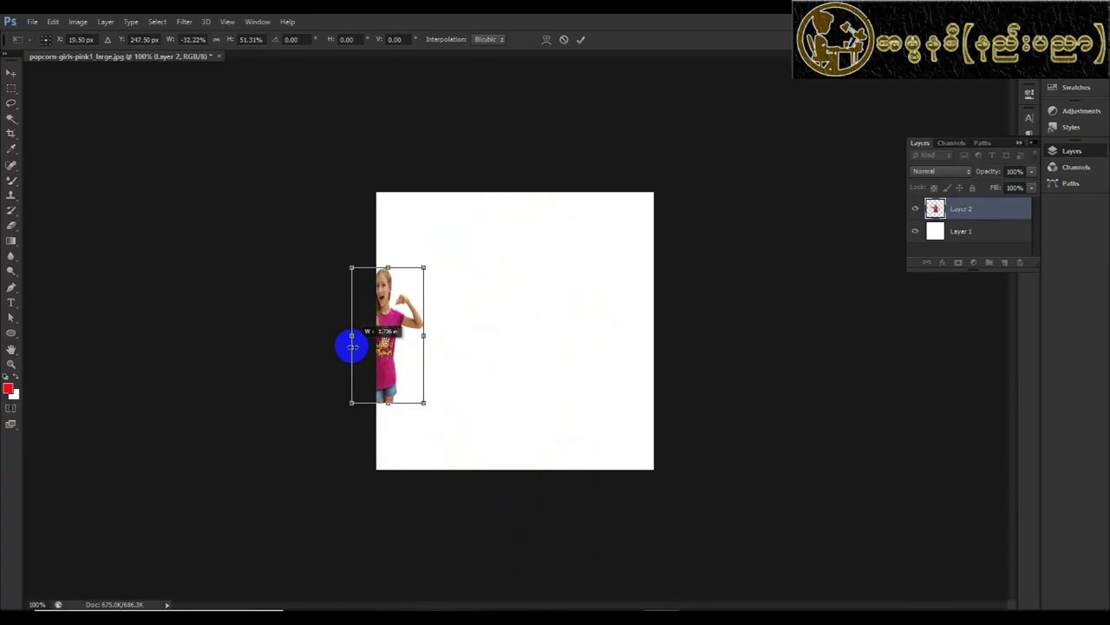
pyautogui.moveTo(352, 346); pyautogui.dragTo(575, 347)
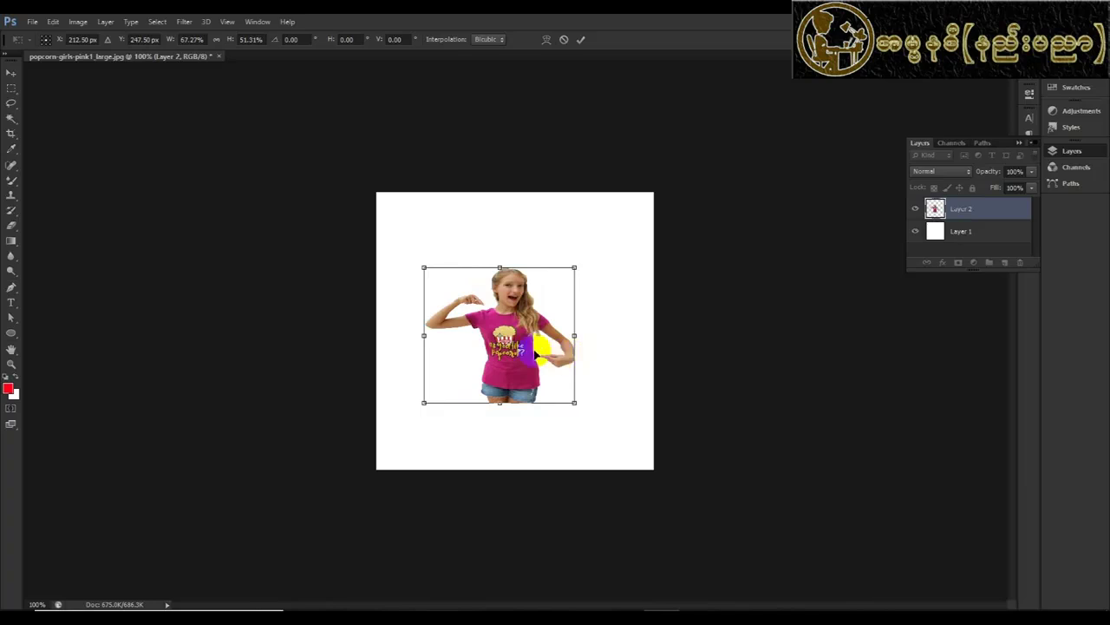
# - Move the shrunken girl toward the canvas top, commit, and duplicate it as Layer 2 copy
pyautogui.moveTo(512, 369); pyautogui.dragTo(524, 307)
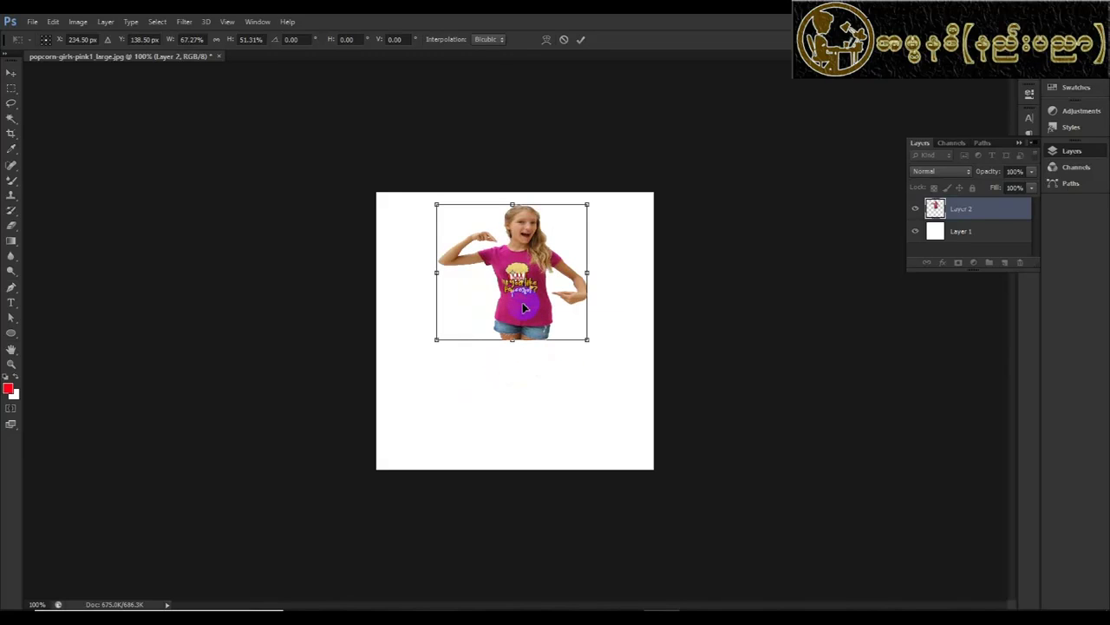
pyautogui.moveTo(517, 348); pyautogui.dragTo(514, 348)
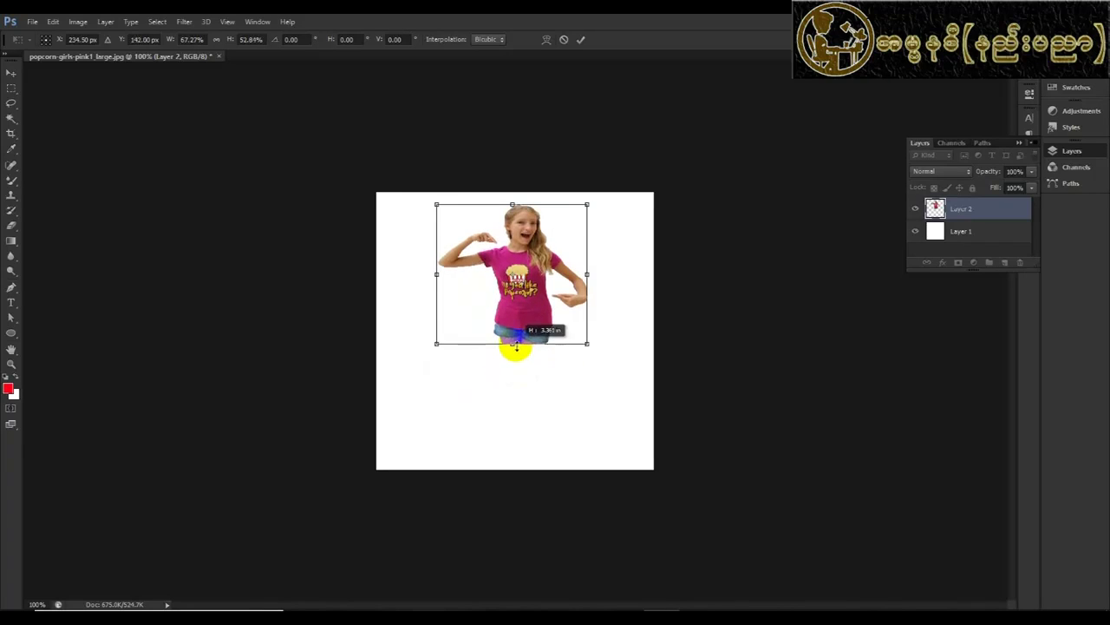
pyautogui.doubleClick(545, 303)
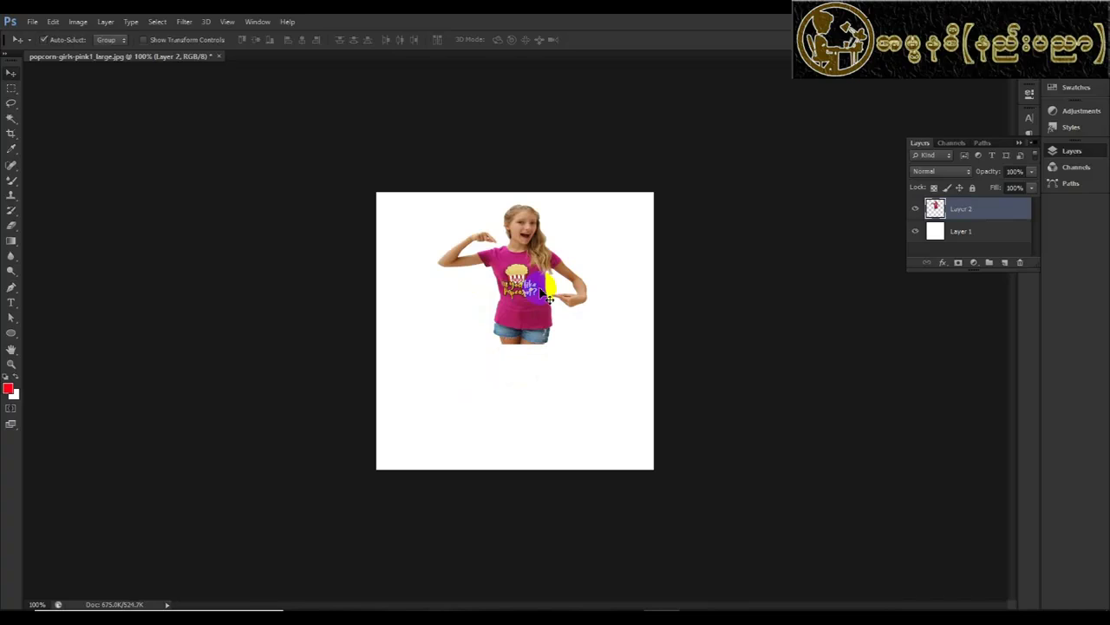
pyautogui.hotkey('ctrl', 'j')
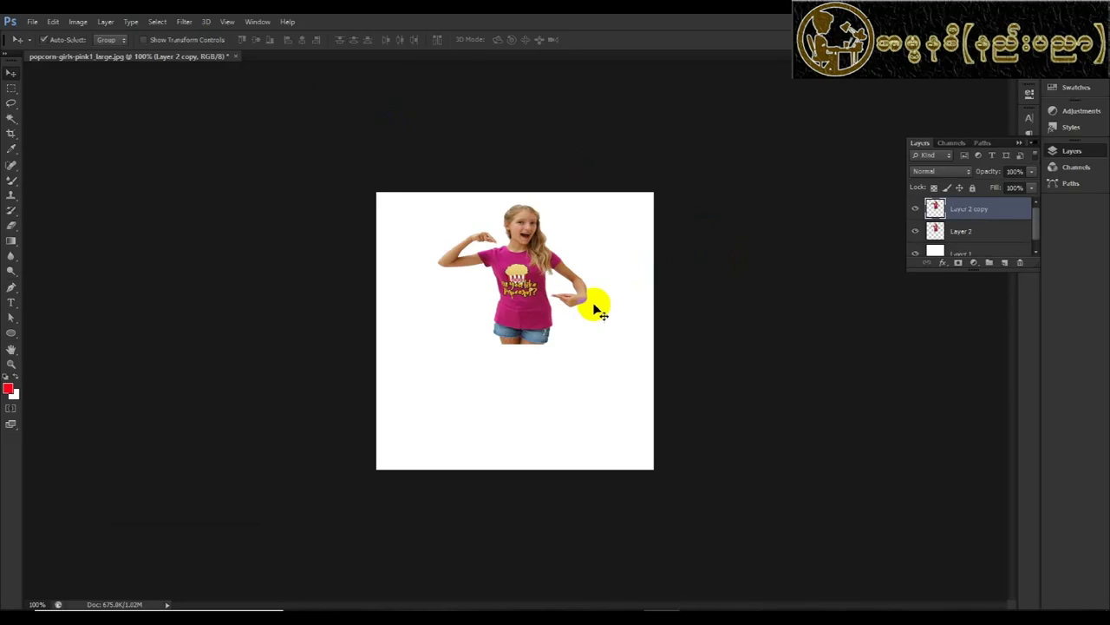
# - Flip Layer 2 copy upside down beneath the original girl and fade it to 38% opacity
pyautogui.click(530, 276)
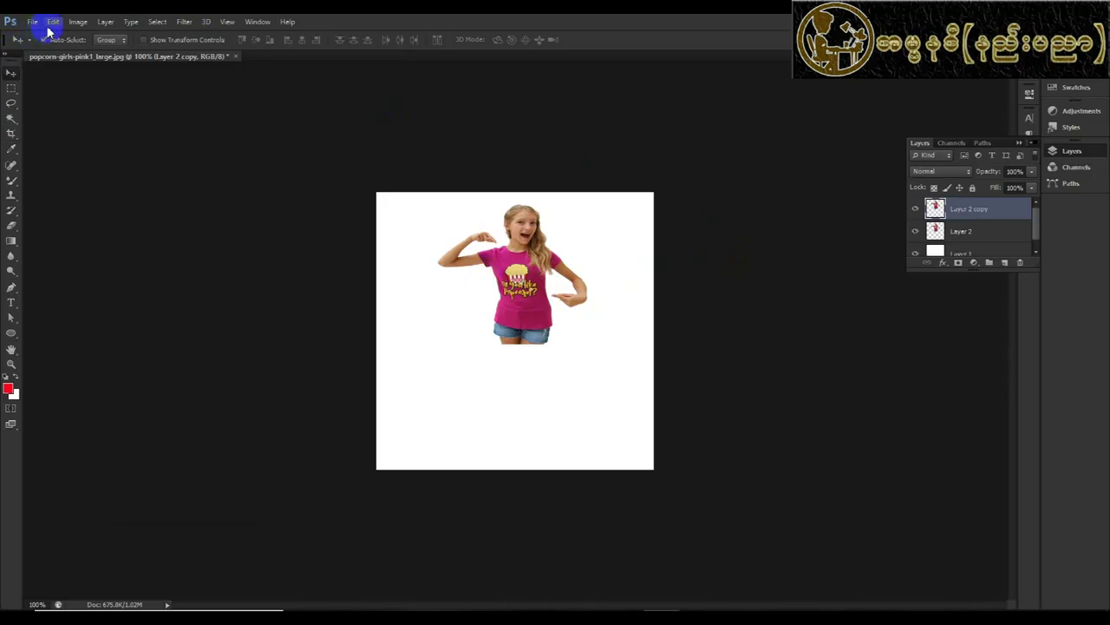
pyautogui.click(52, 21)
pyautogui.moveTo(75, 307)
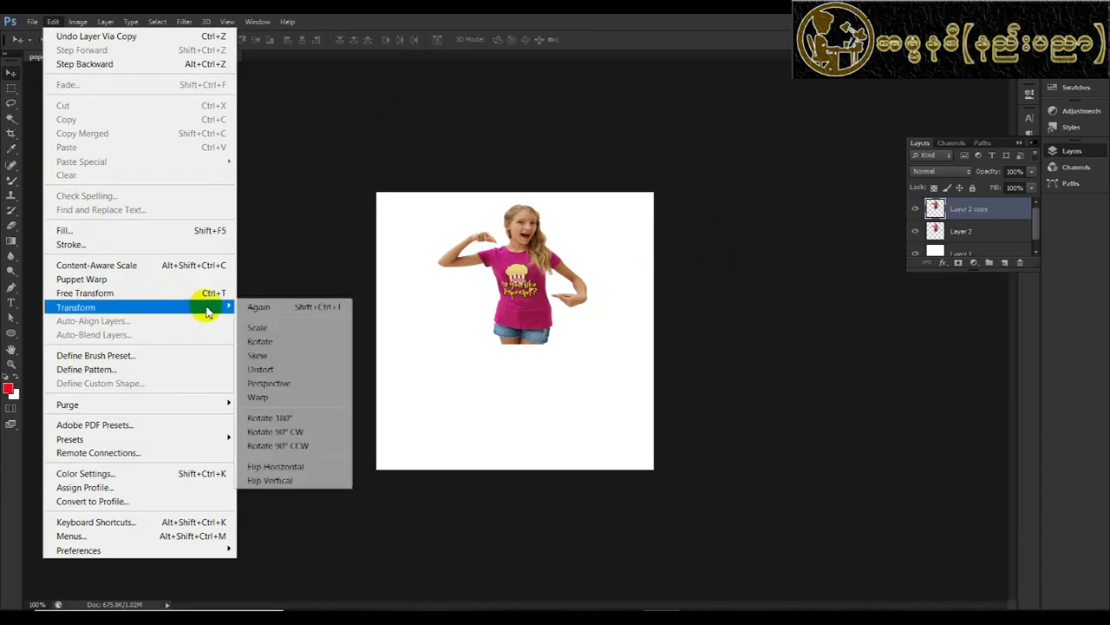
pyautogui.click(267, 331)
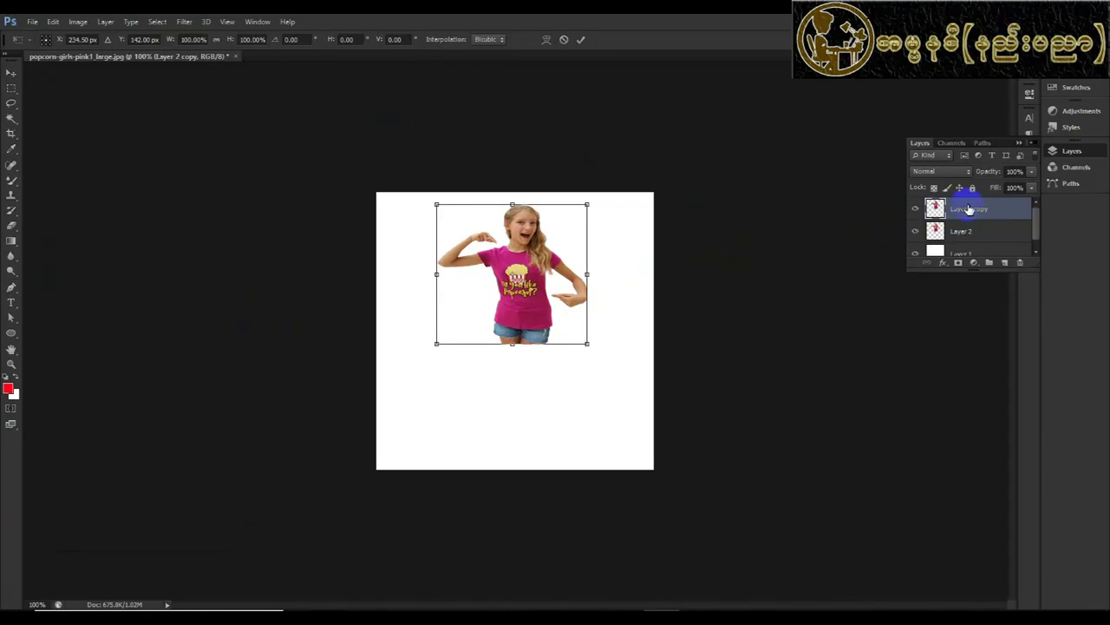
pyautogui.click(540, 278)
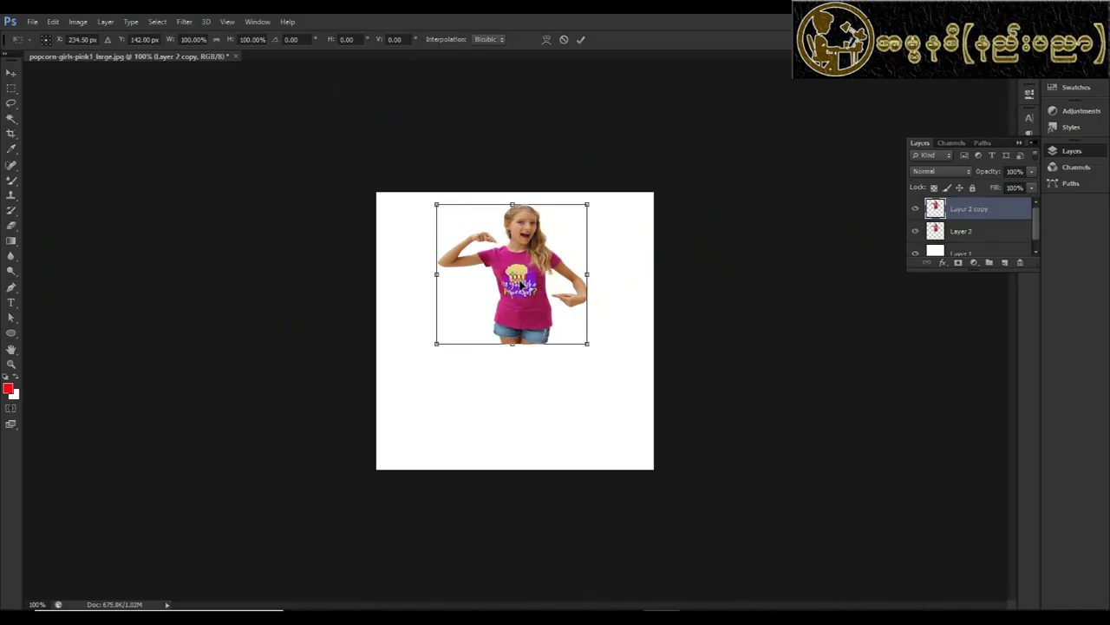
pyautogui.click(512, 203)
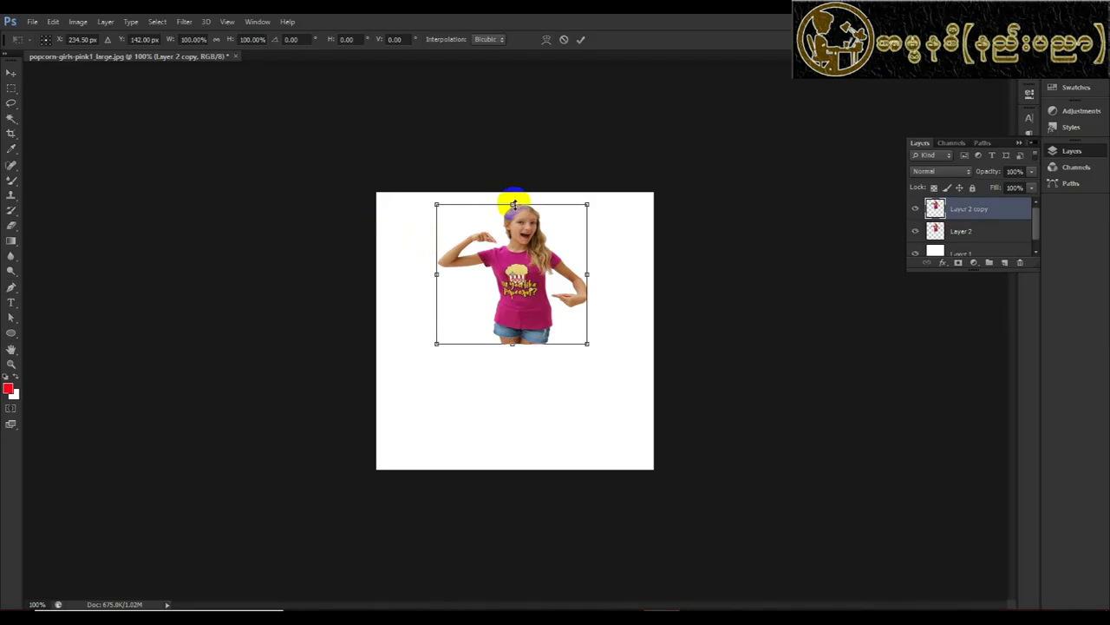
pyautogui.moveTo(513, 204)
pyautogui.mouseDown()
pyautogui.moveTo(505, 457)
pyautogui.moveTo(511, 445)
pyautogui.mouseUp()
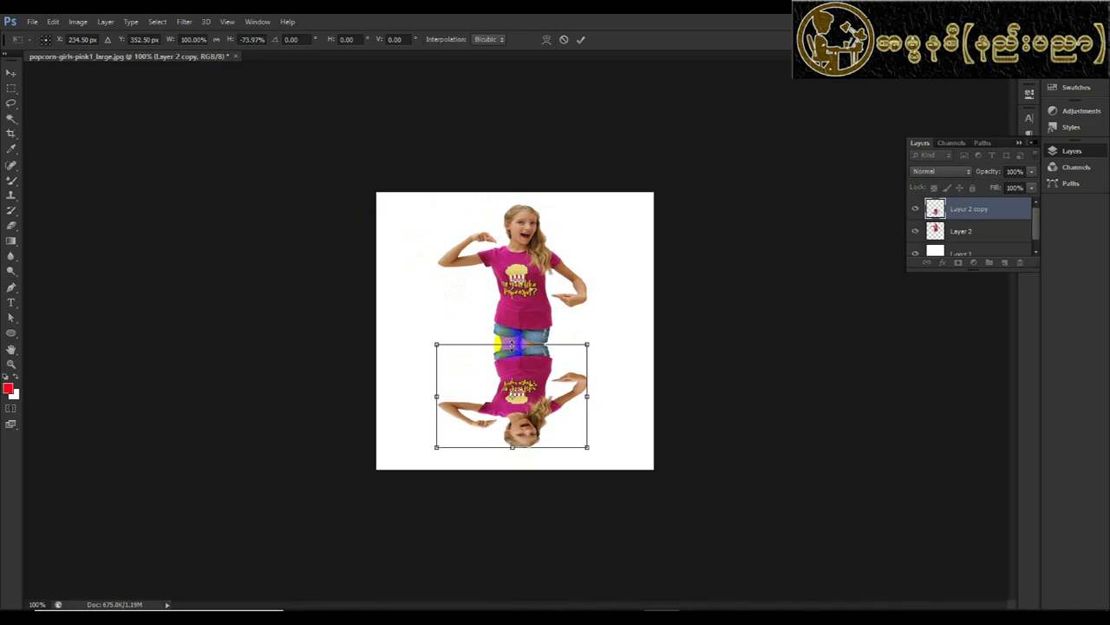
pyautogui.press('Return')
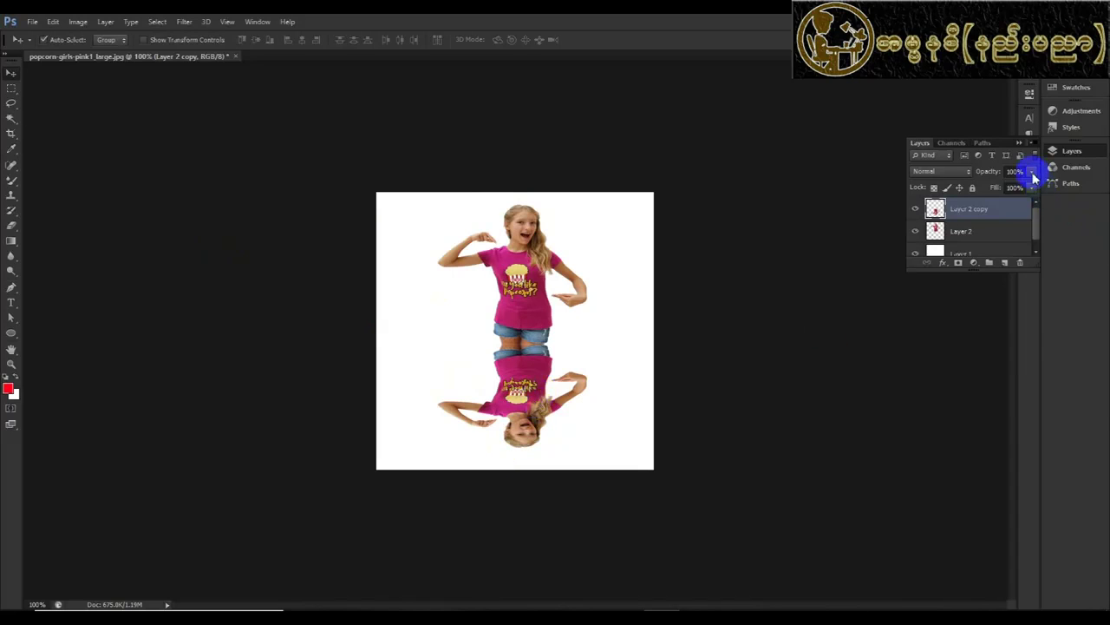
pyautogui.click(1032, 171)
pyautogui.moveTo(1008, 189); pyautogui.dragTo(1004, 191)
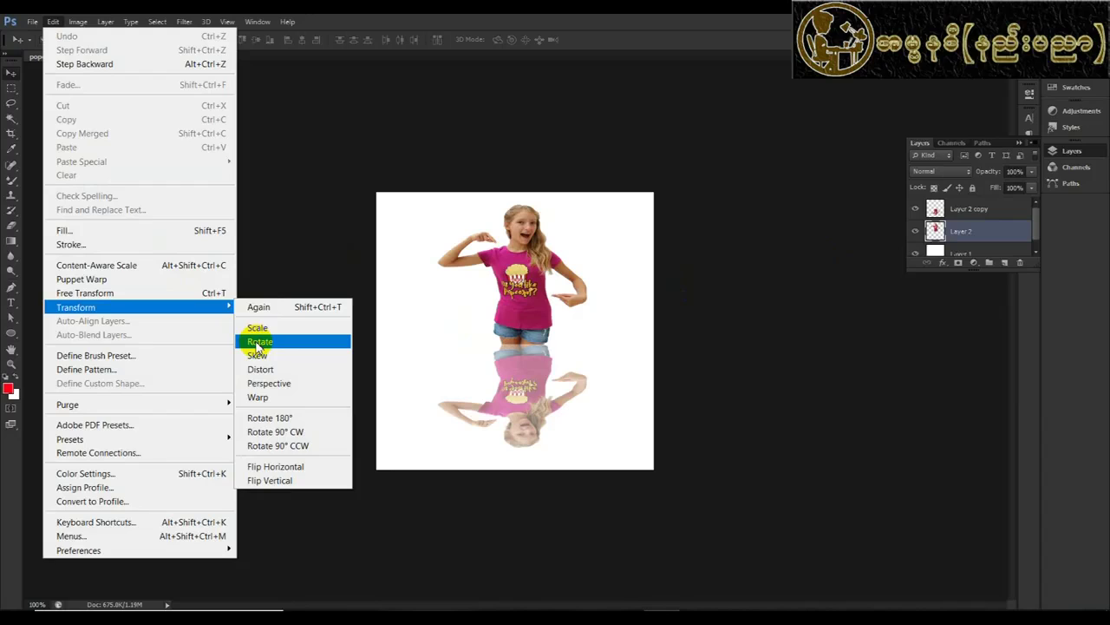
# - Rotate the original girl on Layer 2 by about one degree
pyautogui.click(258, 341)
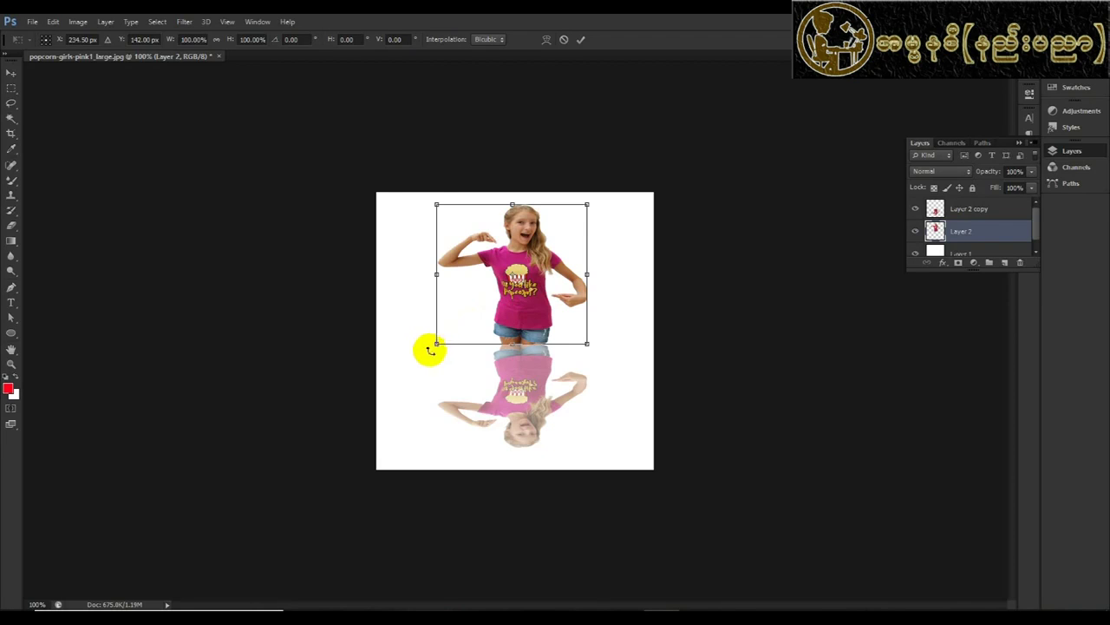
pyautogui.moveTo(612, 350)
pyautogui.mouseDown()
pyautogui.moveTo(589, 398)
pyautogui.moveTo(619, 353)
pyautogui.moveTo(572, 379)
pyautogui.moveTo(619, 359)
pyautogui.mouseUp()
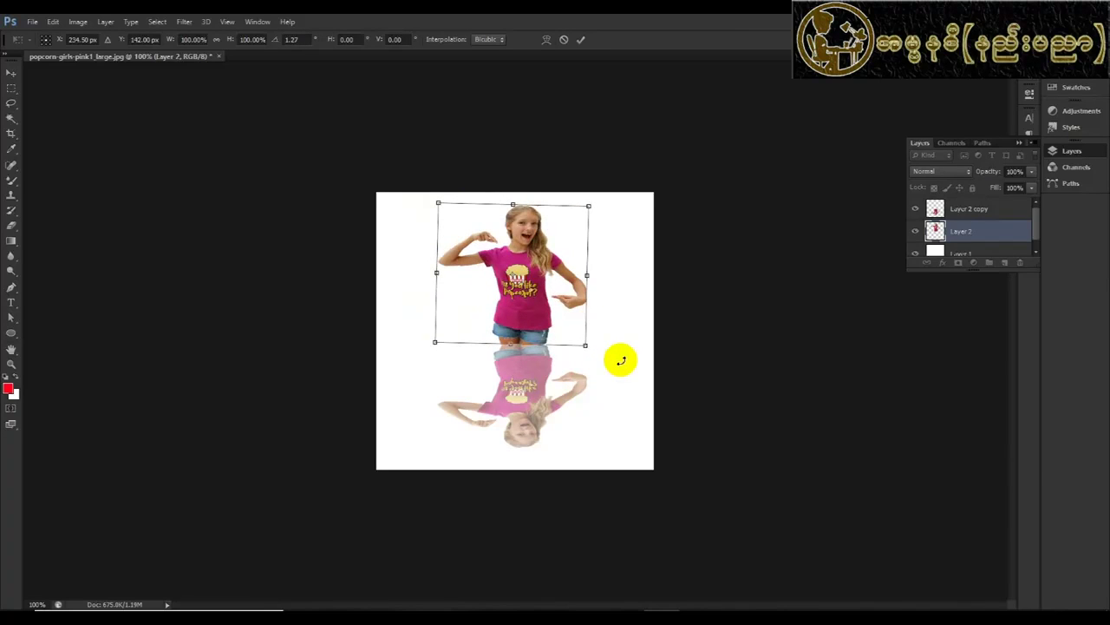
pyautogui.press('Return')
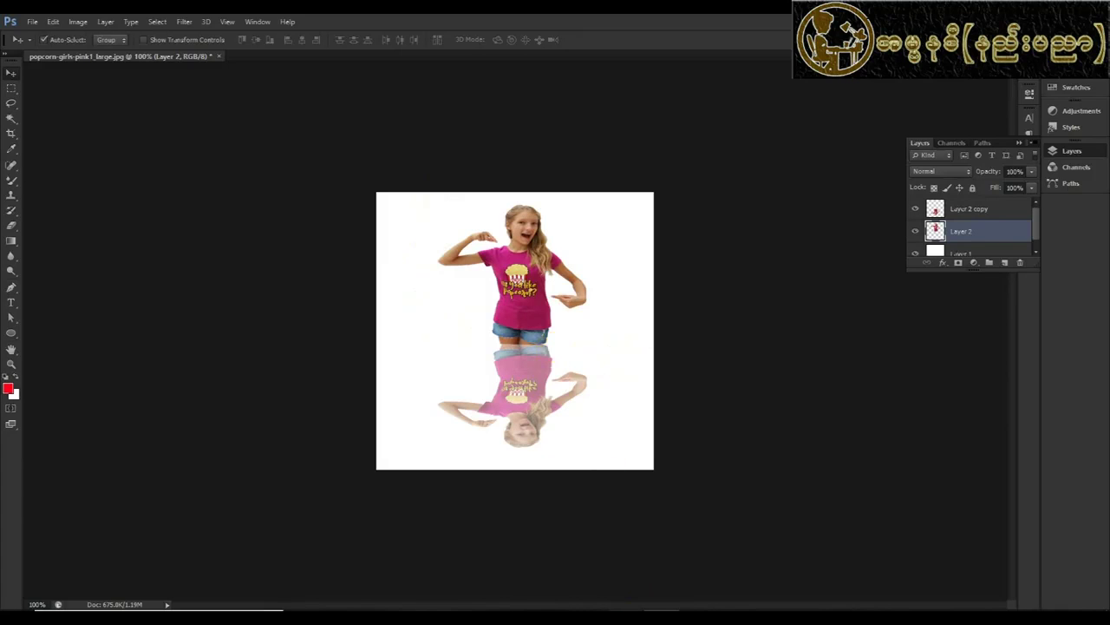
pyautogui.click(52, 23)
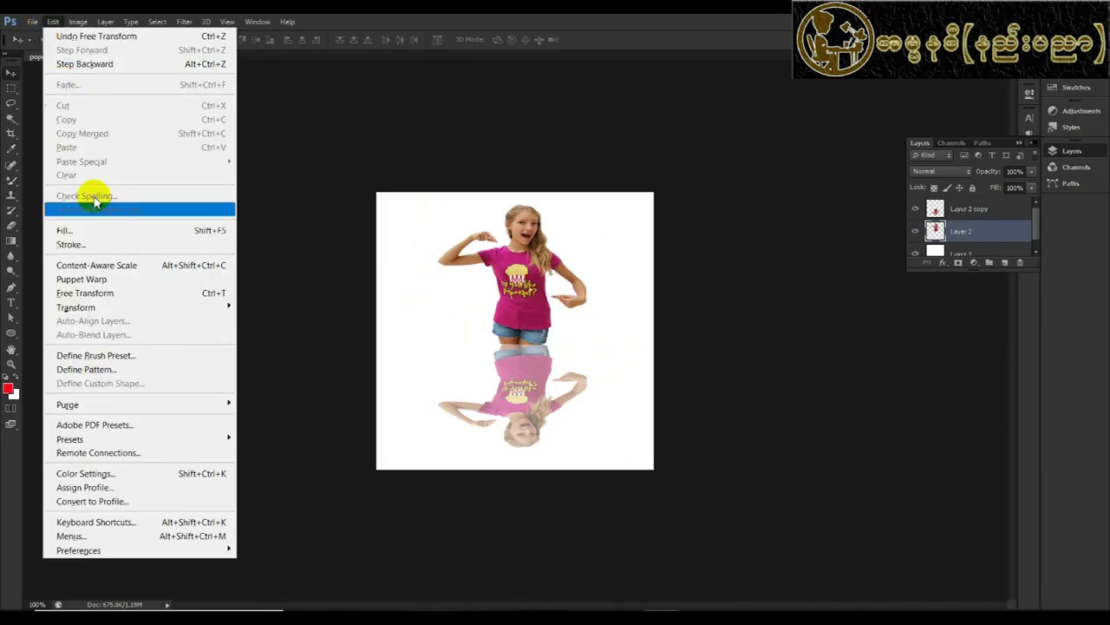
pyautogui.moveTo(76, 307)
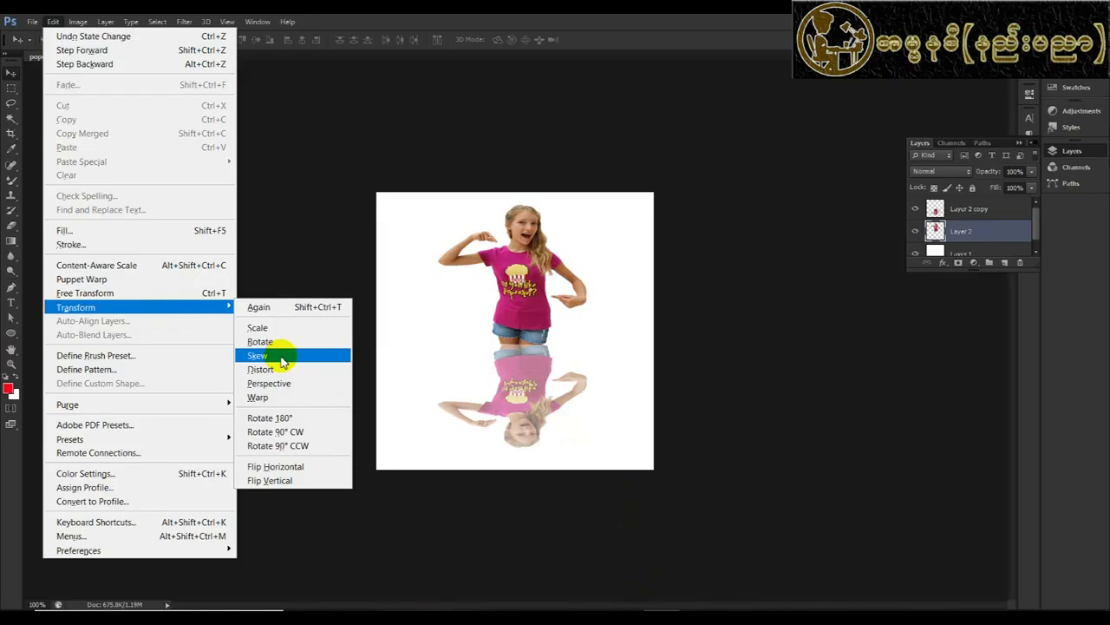
# - Skew Layer 2 so the girl's bottom edge slants off to the right
pyautogui.click(282, 359)
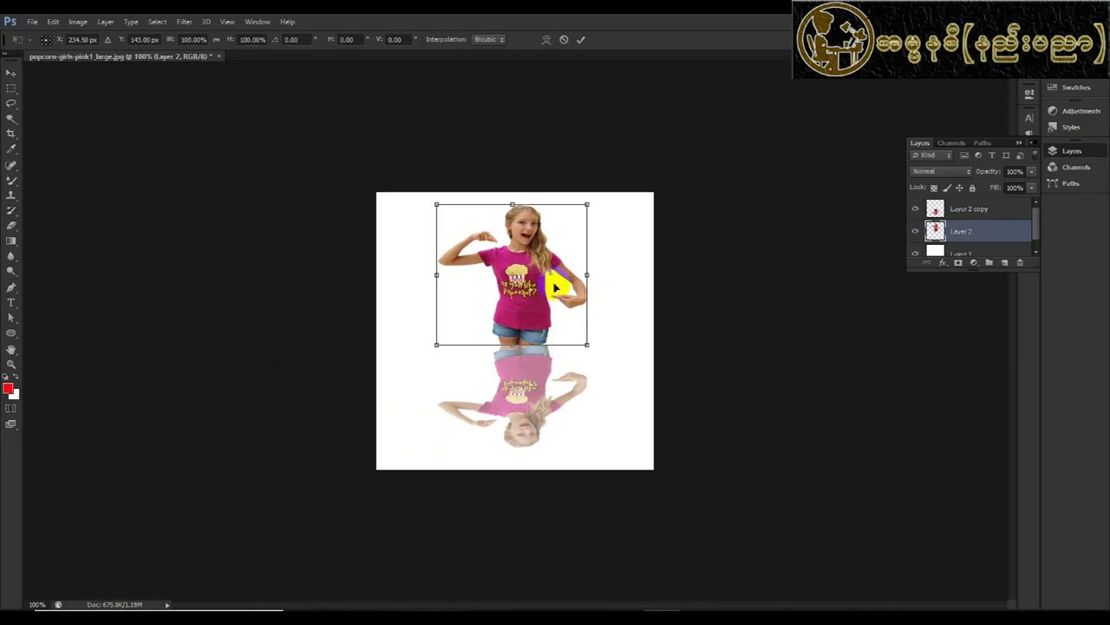
pyautogui.click(538, 309)
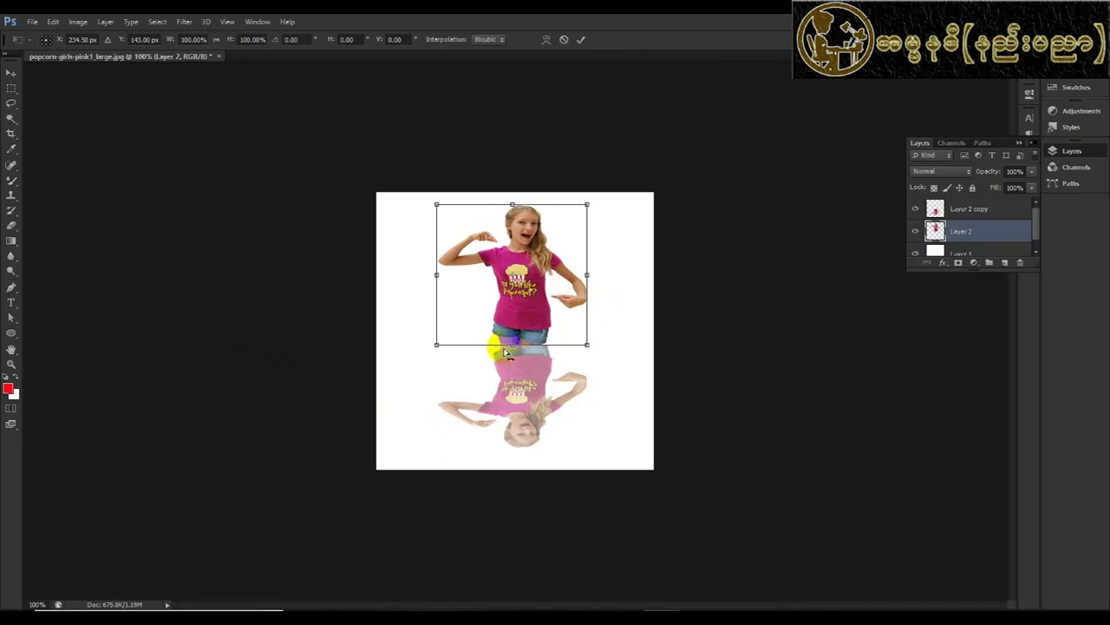
pyautogui.moveTo(503, 352)
pyautogui.mouseDown()
pyautogui.moveTo(501, 330)
pyautogui.moveTo(431, 364)
pyautogui.moveTo(384, 355)
pyautogui.moveTo(584, 361)
pyautogui.moveTo(414, 362)
pyautogui.moveTo(450, 369)
pyautogui.moveTo(478, 364)
pyautogui.moveTo(365, 354)
pyautogui.moveTo(409, 322)
pyautogui.moveTo(458, 322)
pyautogui.mouseUp()
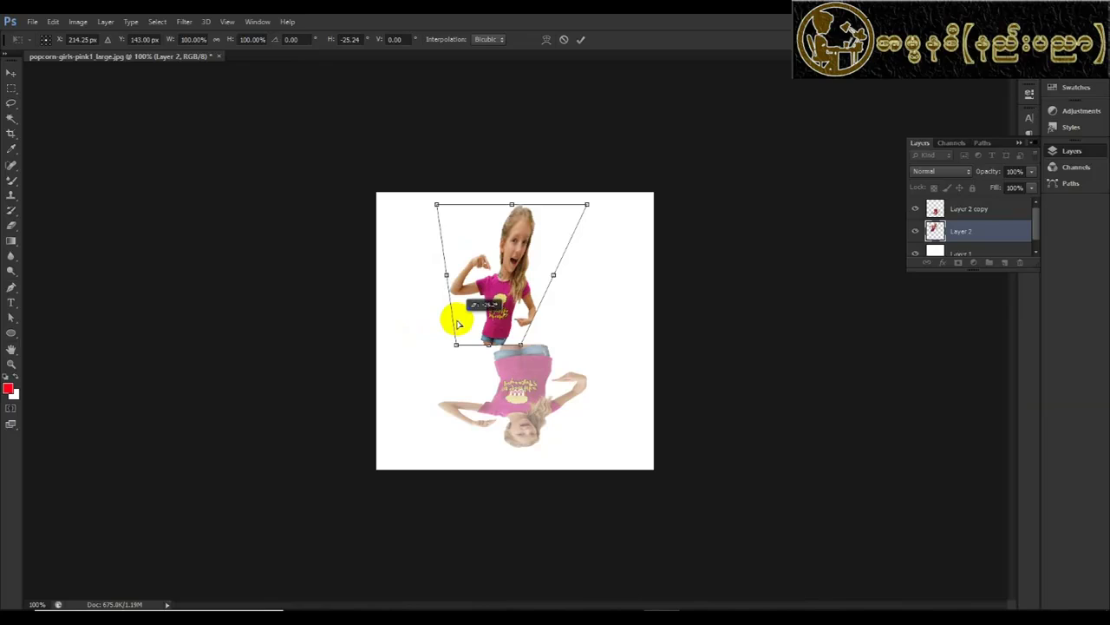
pyautogui.moveTo(458, 323)
pyautogui.mouseDown()
pyautogui.moveTo(424, 391)
pyautogui.moveTo(453, 361)
pyautogui.moveTo(409, 396)
pyautogui.moveTo(444, 390)
pyautogui.mouseUp()
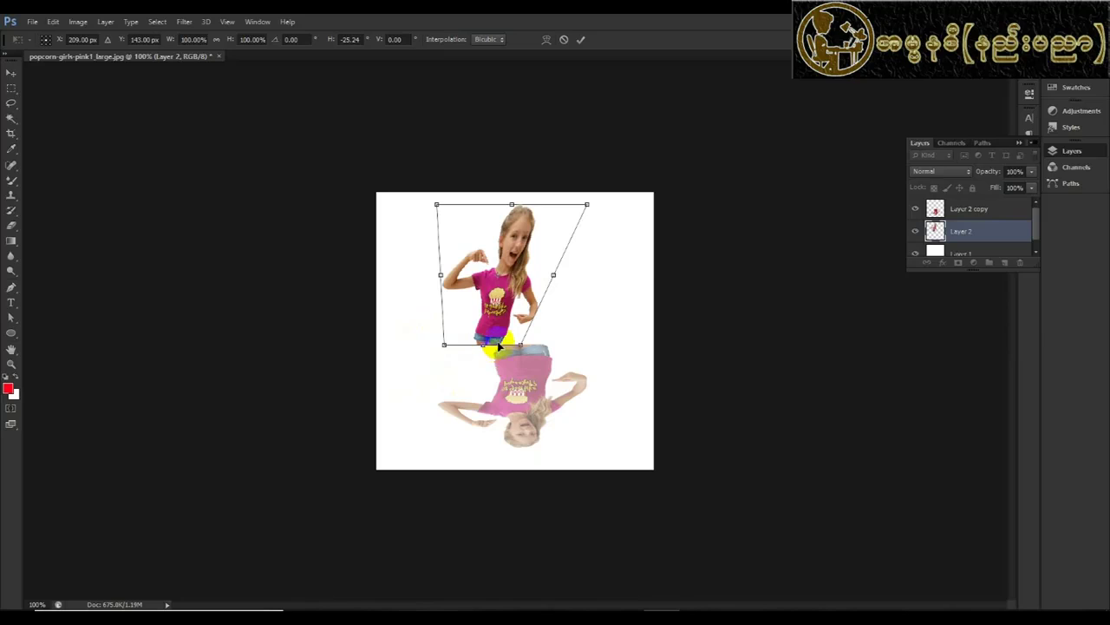
pyautogui.moveTo(500, 352); pyautogui.dragTo(644, 340)
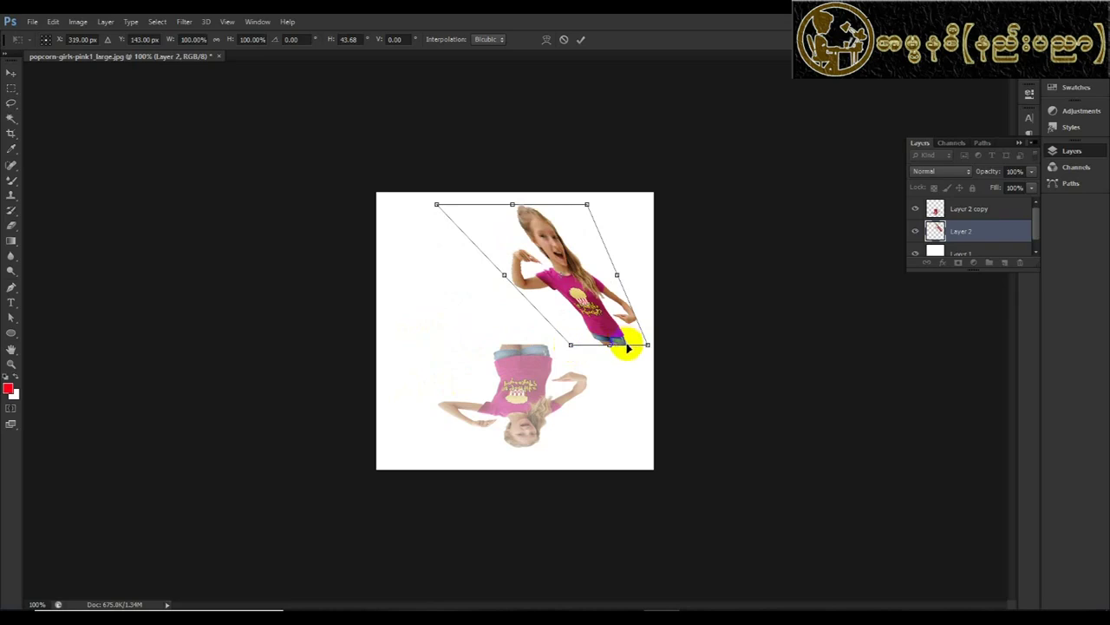
pyautogui.moveTo(631, 349); pyautogui.dragTo(589, 344)
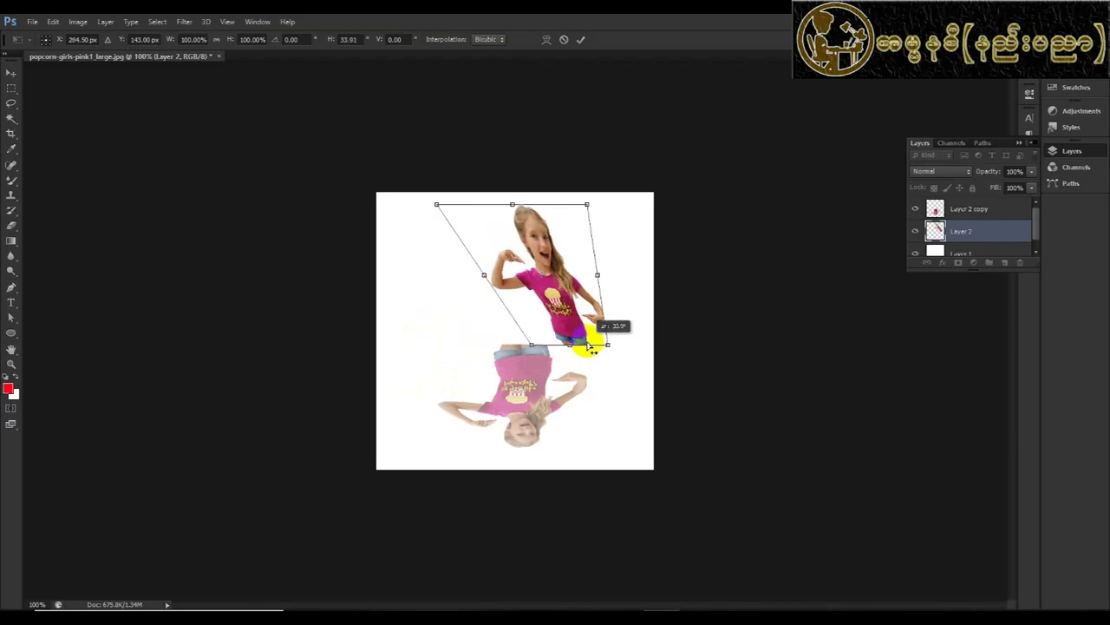
pyautogui.press('Return')
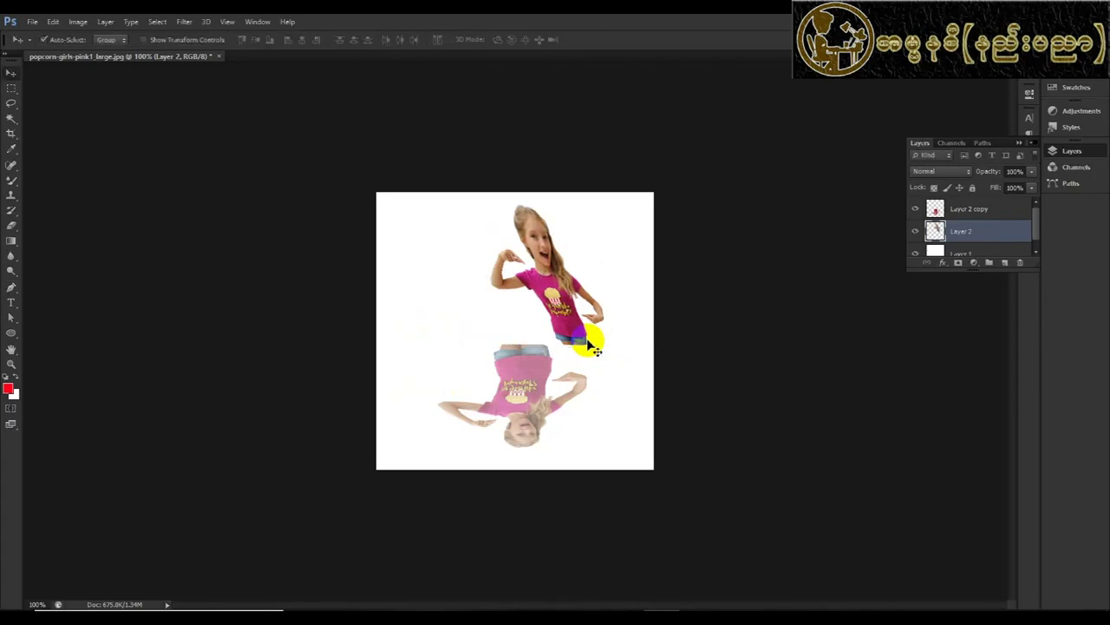
pyautogui.click(53, 21)
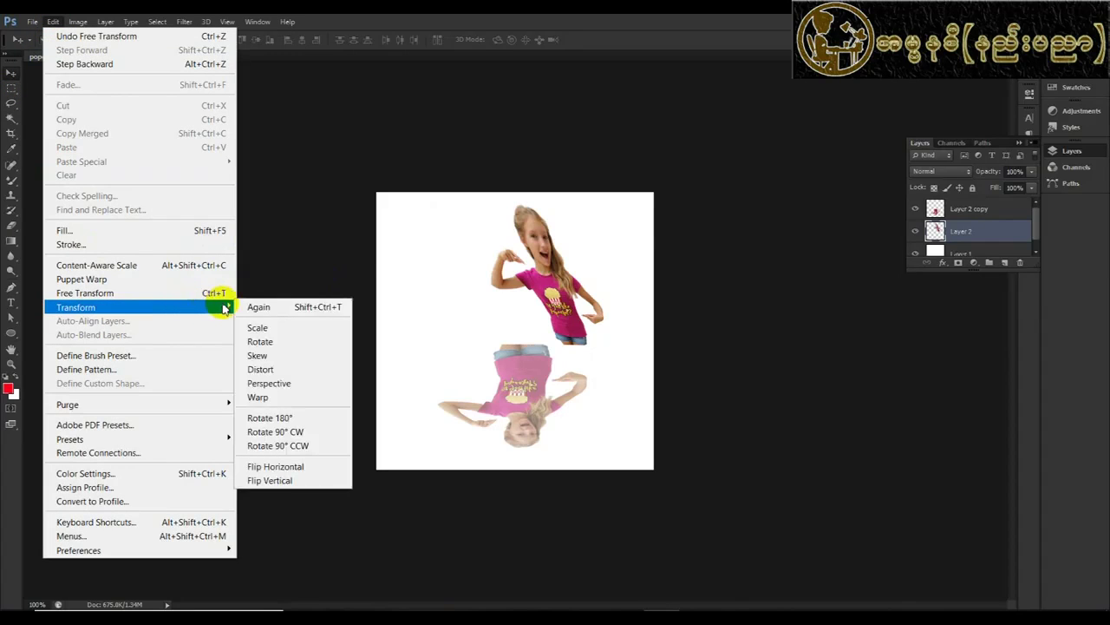
pyautogui.moveTo(75, 307)
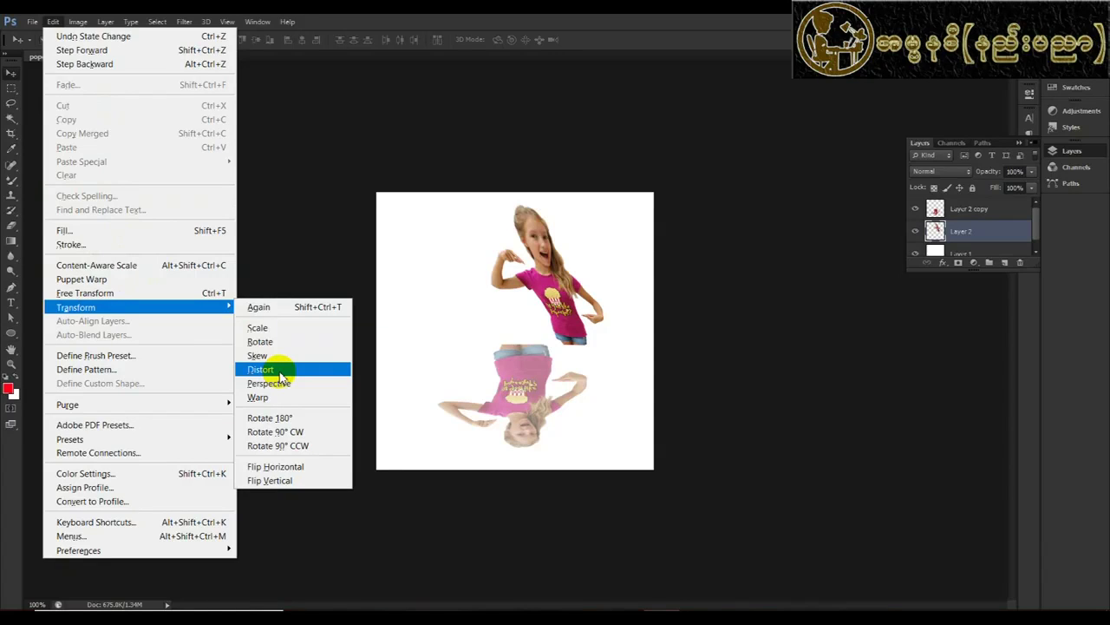
# - Distort Layer 2's corners so the girl narrows and tapers beneath her head
pyautogui.click(277, 369)
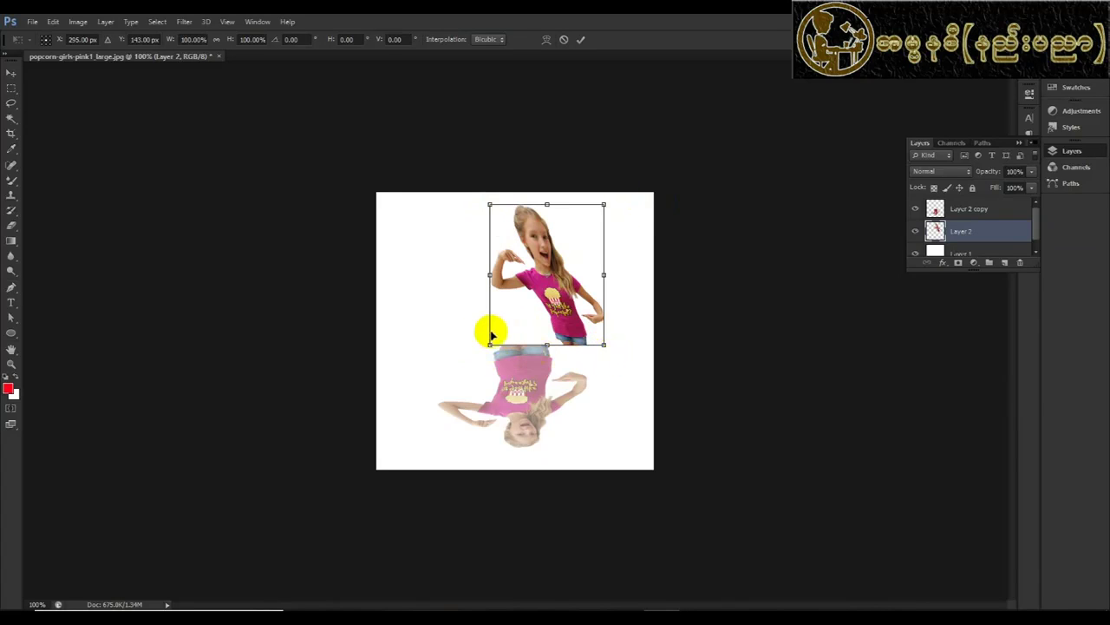
pyautogui.moveTo(490, 345)
pyautogui.mouseDown()
pyautogui.moveTo(414, 374)
pyautogui.moveTo(570, 268)
pyautogui.moveTo(471, 352)
pyautogui.moveTo(578, 312)
pyautogui.moveTo(494, 339)
pyautogui.moveTo(498, 330)
pyautogui.moveTo(550, 347)
pyautogui.moveTo(540, 339)
pyautogui.moveTo(554, 289)
pyautogui.moveTo(533, 183)
pyautogui.moveTo(550, 317)
pyautogui.moveTo(483, 390)
pyautogui.moveTo(356, 305)
pyautogui.moveTo(587, 372)
pyautogui.moveTo(438, 347)
pyautogui.moveTo(426, 307)
pyautogui.moveTo(544, 335)
pyautogui.moveTo(583, 320)
pyautogui.moveTo(565, 332)
pyautogui.mouseUp()
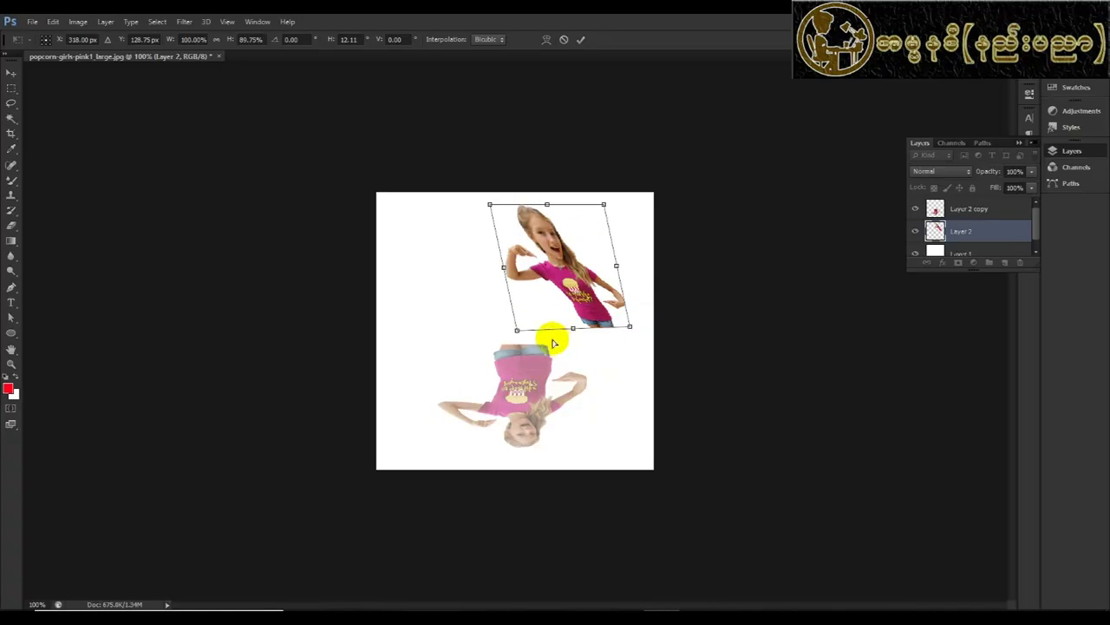
pyautogui.moveTo(530, 332)
pyautogui.mouseDown()
pyautogui.moveTo(494, 310)
pyautogui.moveTo(468, 340)
pyautogui.mouseUp()
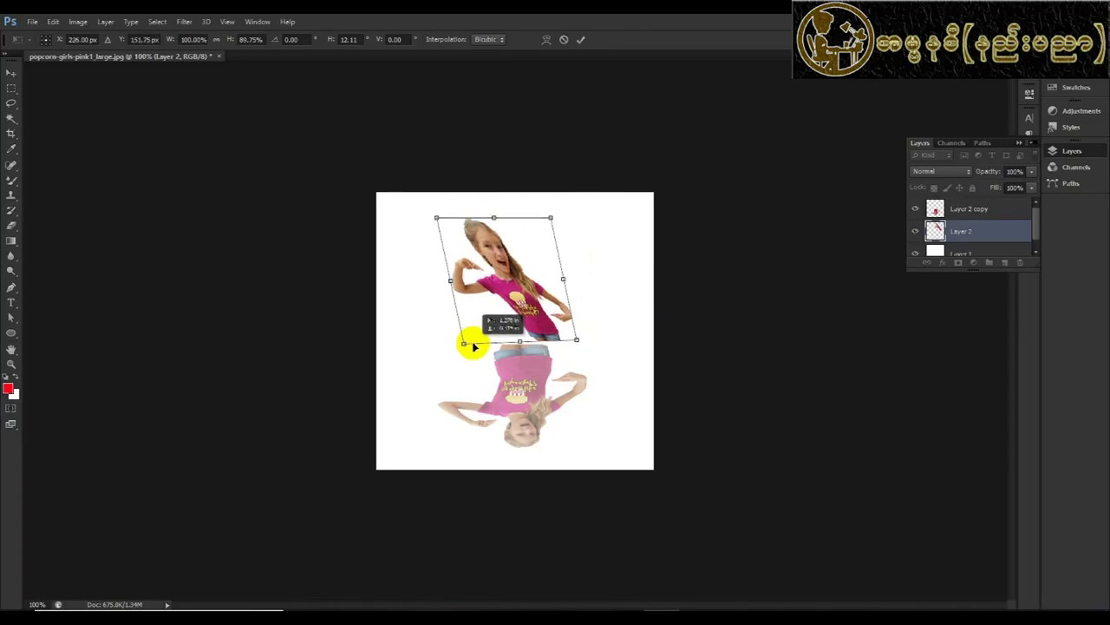
pyautogui.moveTo(567, 339)
pyautogui.mouseDown()
pyautogui.moveTo(604, 347)
pyautogui.moveTo(575, 297)
pyautogui.moveTo(582, 274)
pyautogui.mouseUp()
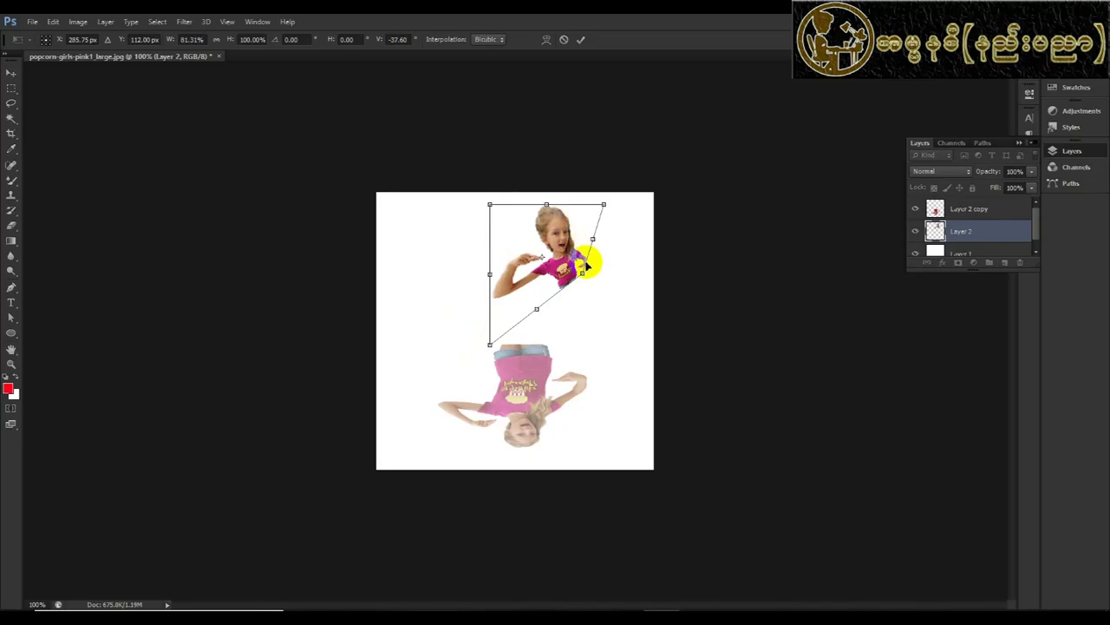
pyautogui.moveTo(582, 275)
pyautogui.mouseDown()
pyautogui.moveTo(566, 265)
pyautogui.moveTo(558, 297)
pyautogui.mouseUp()
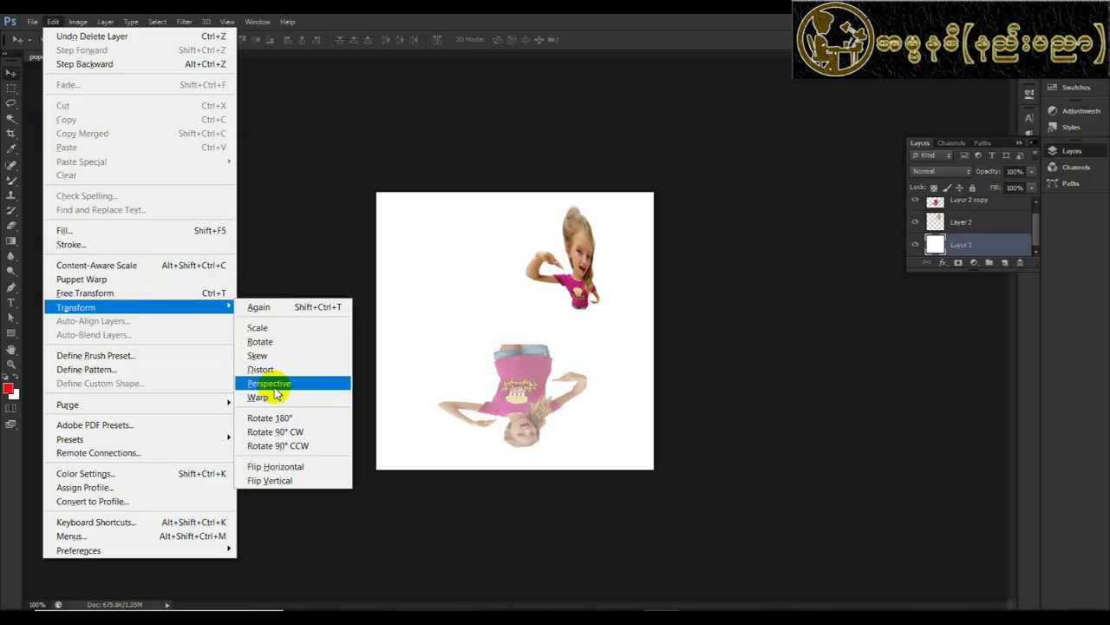
# - Draw a red 140 × 79 px rectangle, Rectangle 1, just left of the girl
pyautogui.press('Escape')
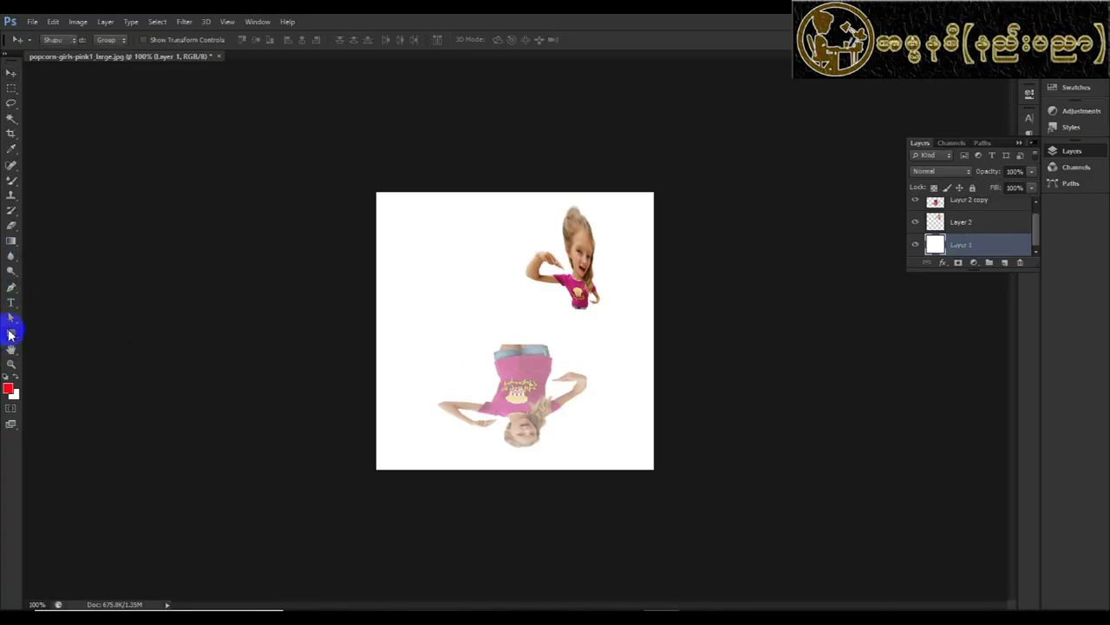
pyautogui.click(11, 333)
pyautogui.click(68, 335)
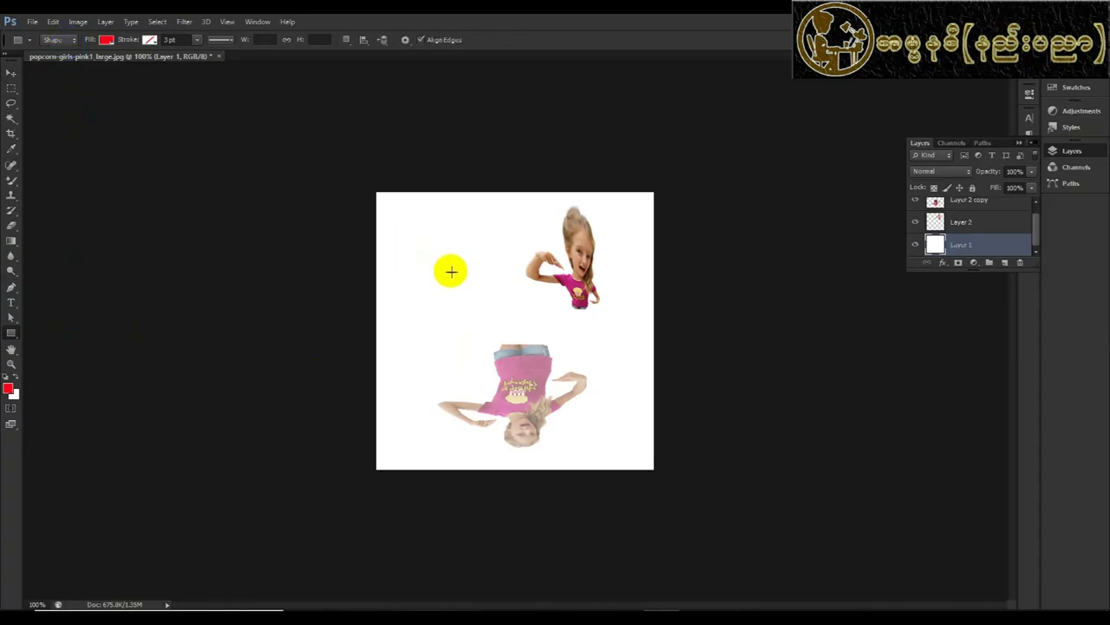
pyautogui.moveTo(444, 255); pyautogui.dragTo(524, 300)
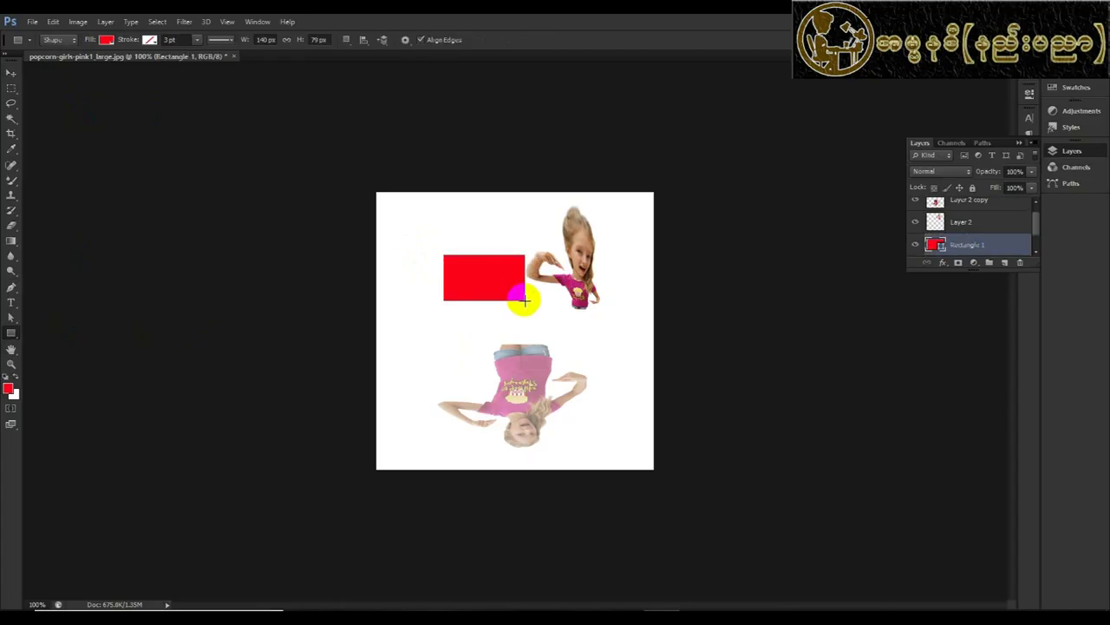
pyautogui.click(52, 22)
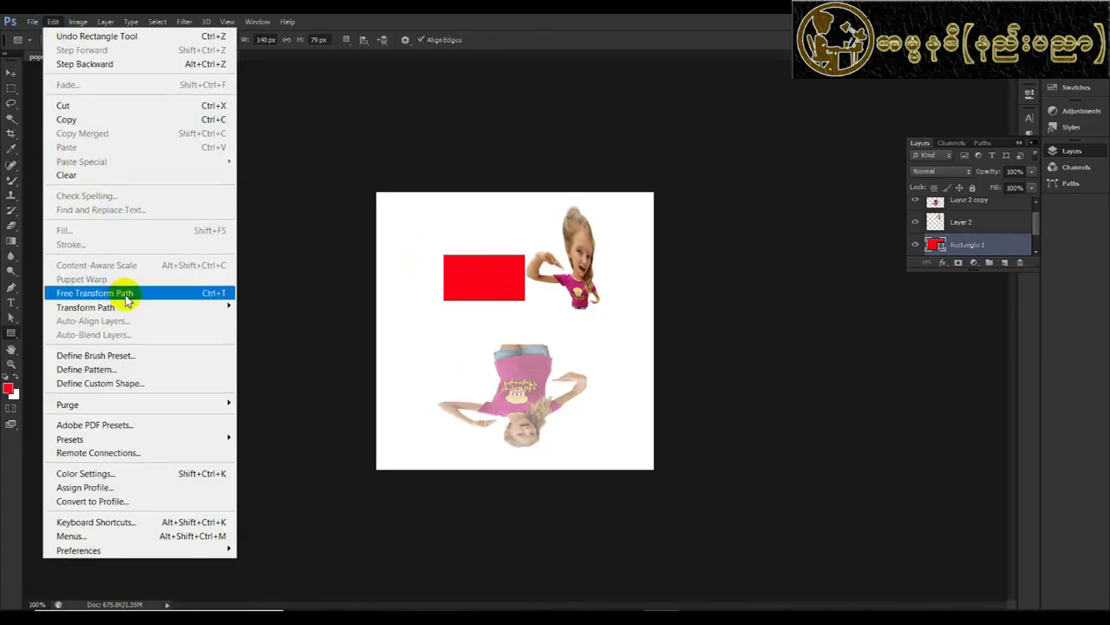
pyautogui.moveTo(85, 307)
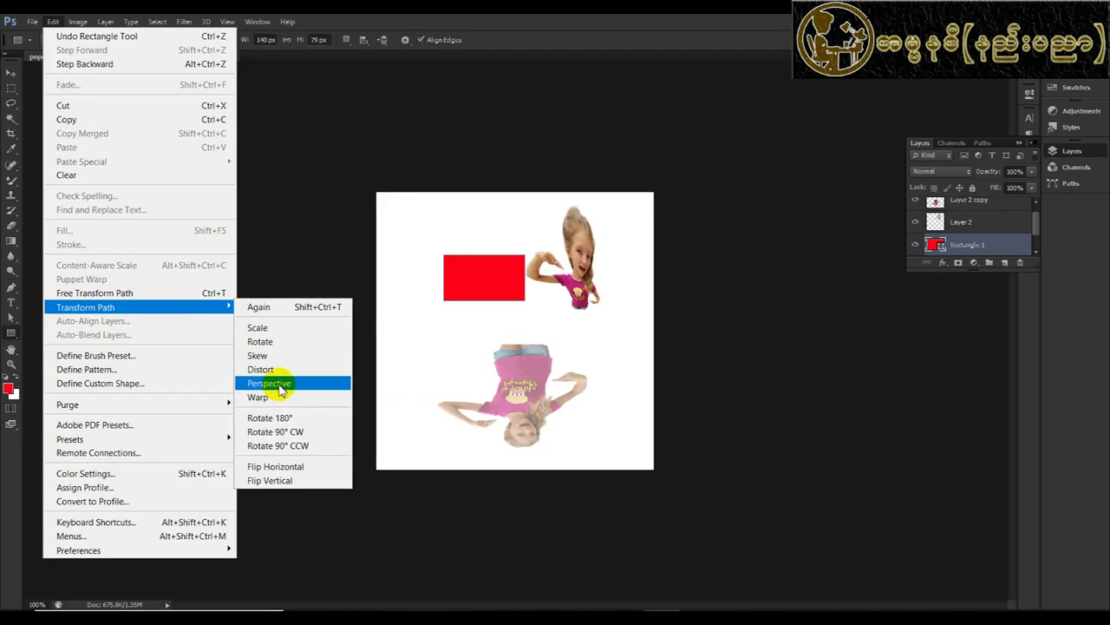
# - Perspective-taper Rectangle 1 into a tall trapezoid and move it to the upper left
pyautogui.click(276, 384)
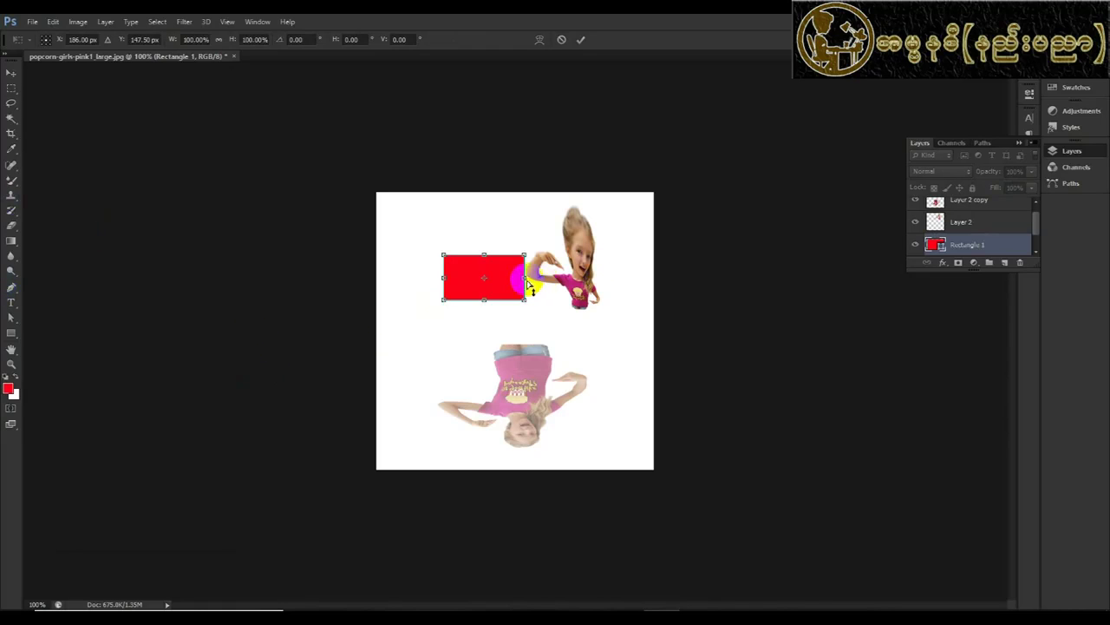
pyautogui.moveTo(526, 286); pyautogui.dragTo(392, 293)
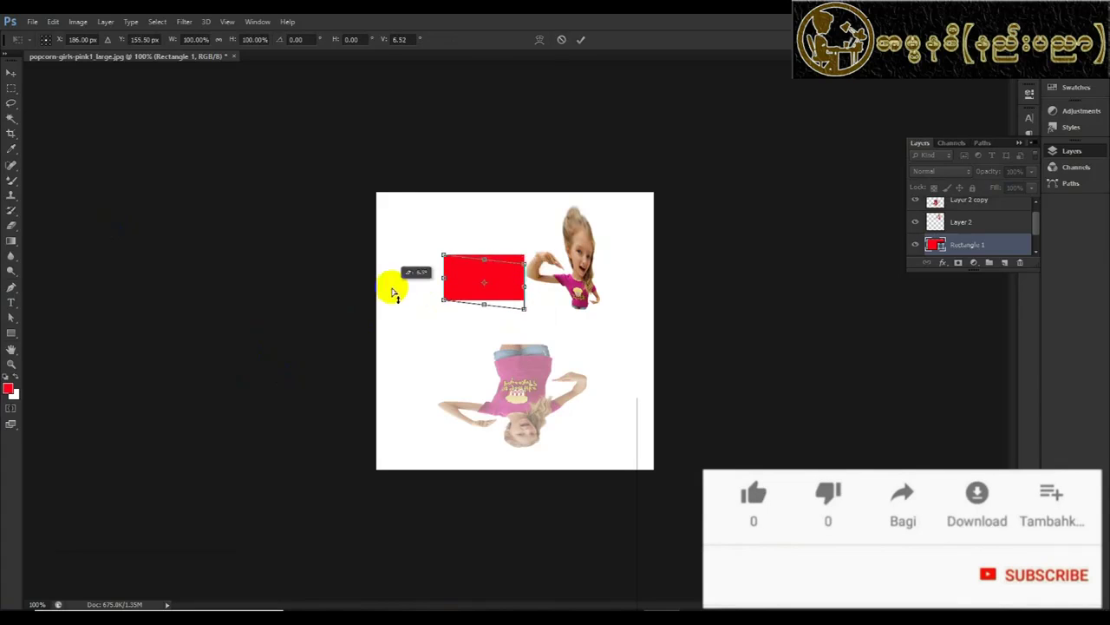
pyautogui.moveTo(392, 293)
pyautogui.mouseDown()
pyautogui.moveTo(533, 347)
pyautogui.moveTo(512, 217)
pyautogui.moveTo(509, 260)
pyautogui.moveTo(526, 321)
pyautogui.moveTo(510, 263)
pyautogui.moveTo(525, 236)
pyautogui.mouseUp()
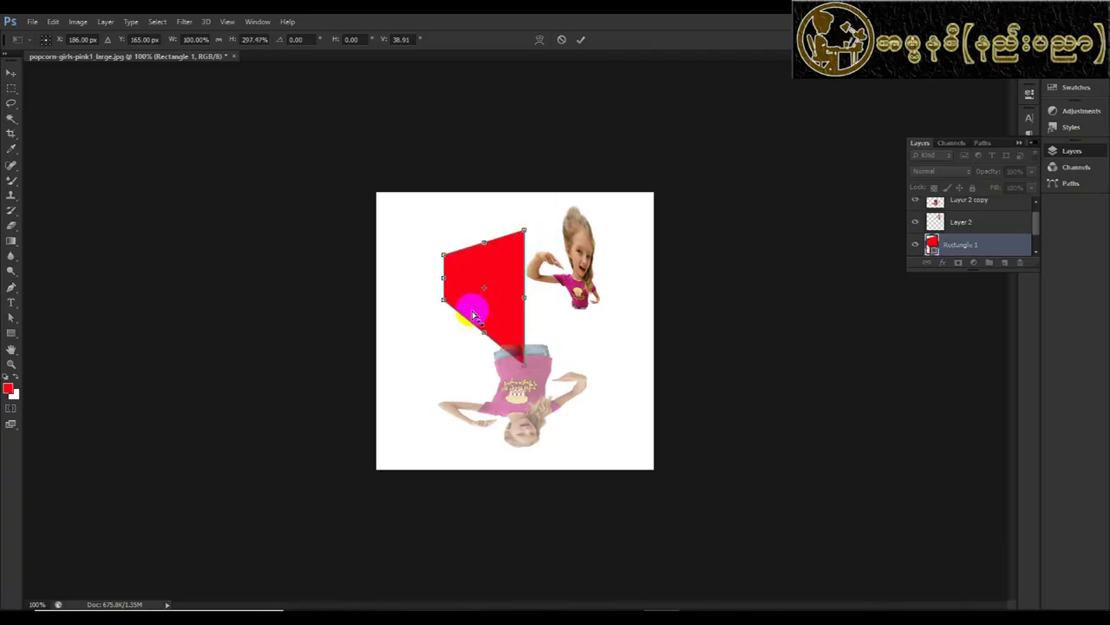
pyautogui.moveTo(512, 321)
pyautogui.mouseDown()
pyautogui.moveTo(508, 281)
pyautogui.moveTo(508, 289)
pyautogui.mouseUp()
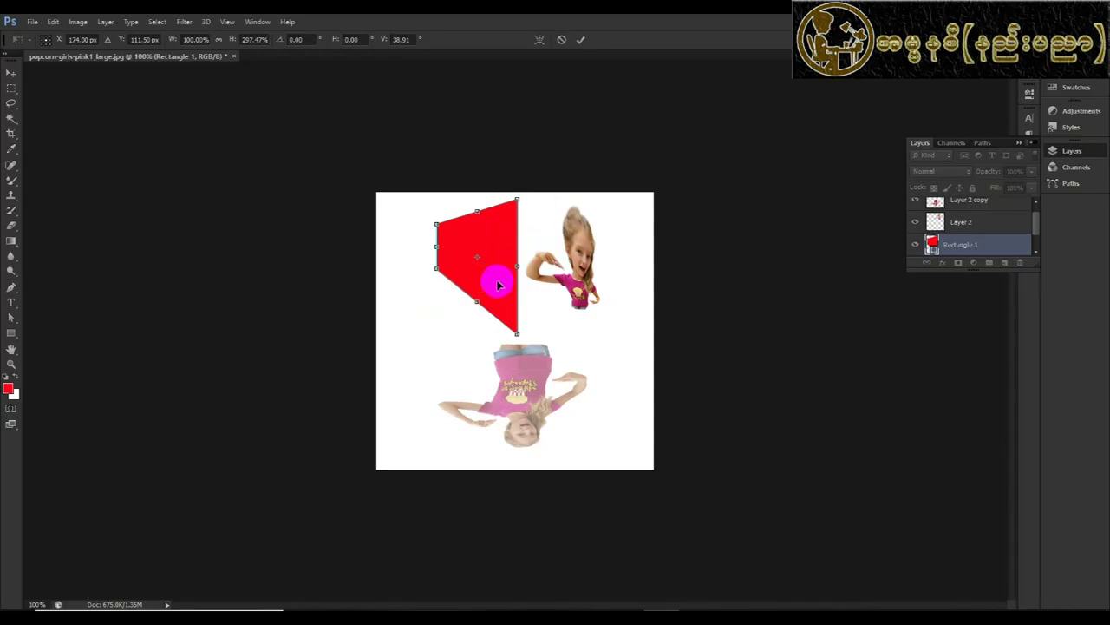
pyautogui.moveTo(499, 285); pyautogui.dragTo(467, 302)
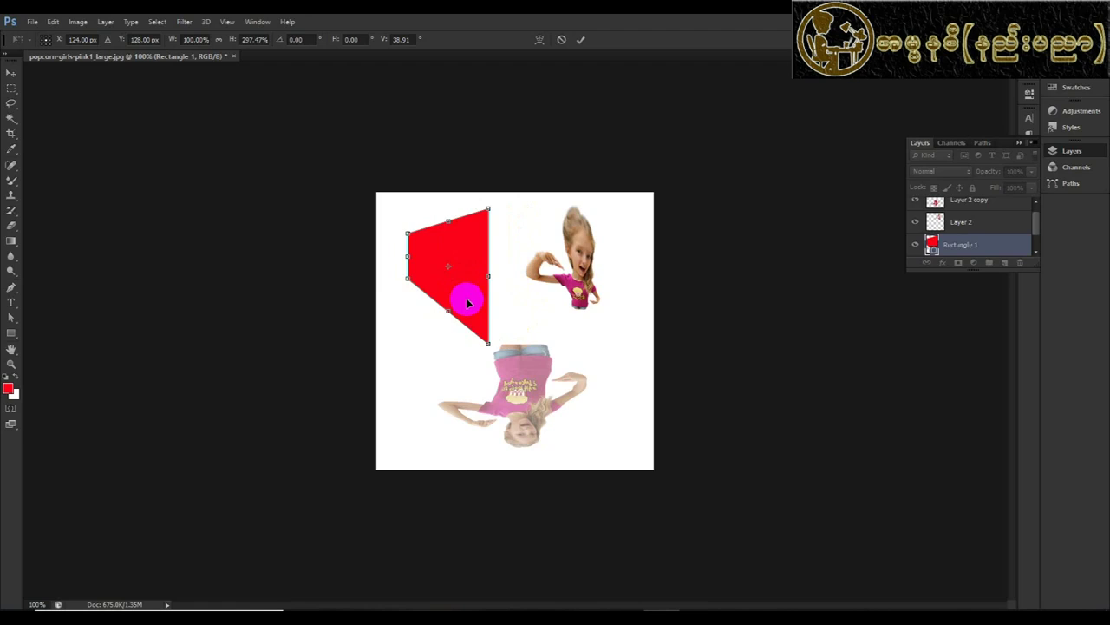
pyautogui.press('Return')
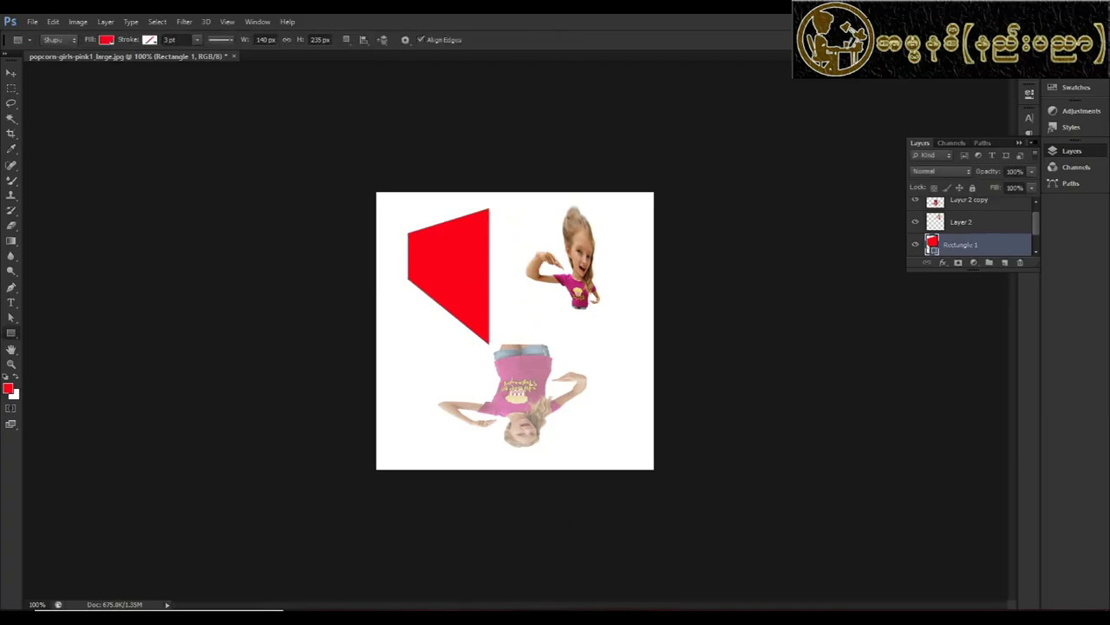
# - Warp Rectangle 1, pointing its left side and curving its right and bottom edges
pyautogui.click(52, 22)
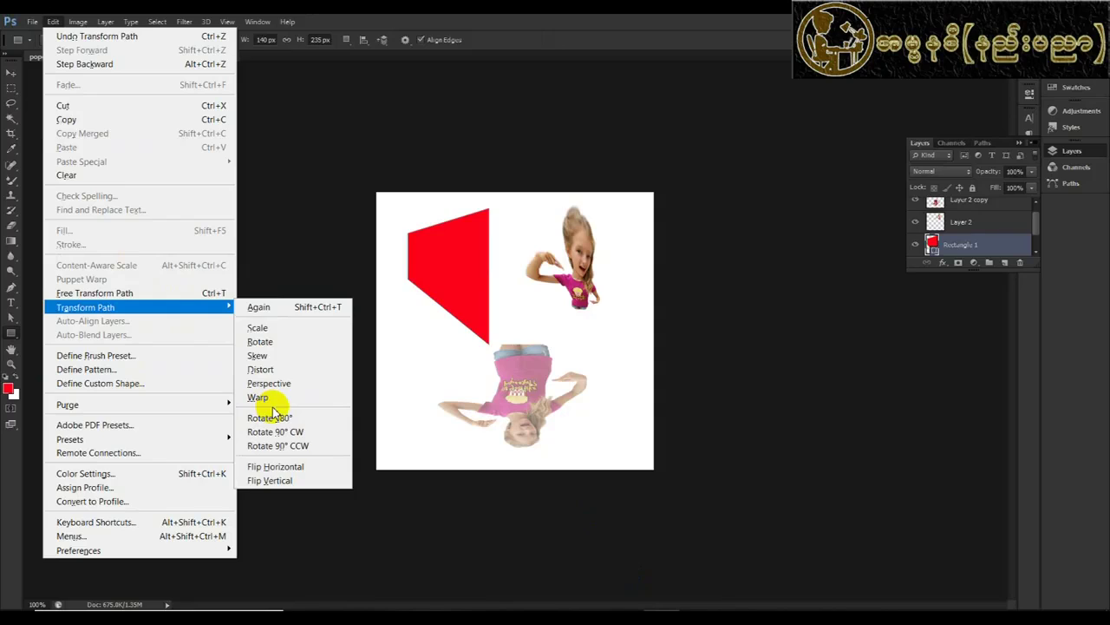
pyautogui.click(473, 292)
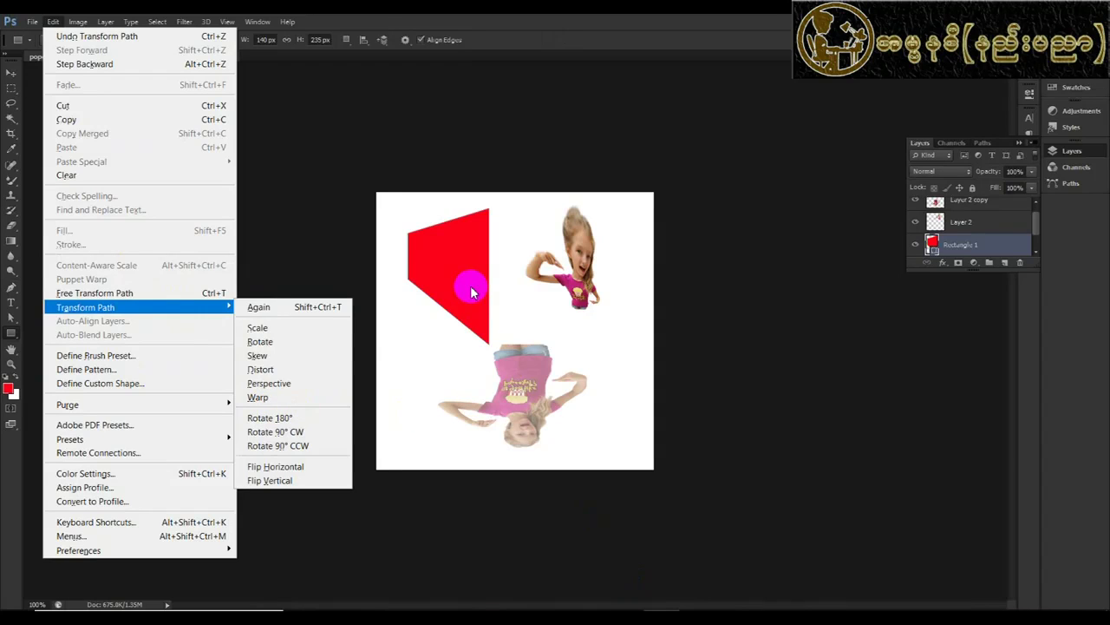
pyautogui.click(283, 401)
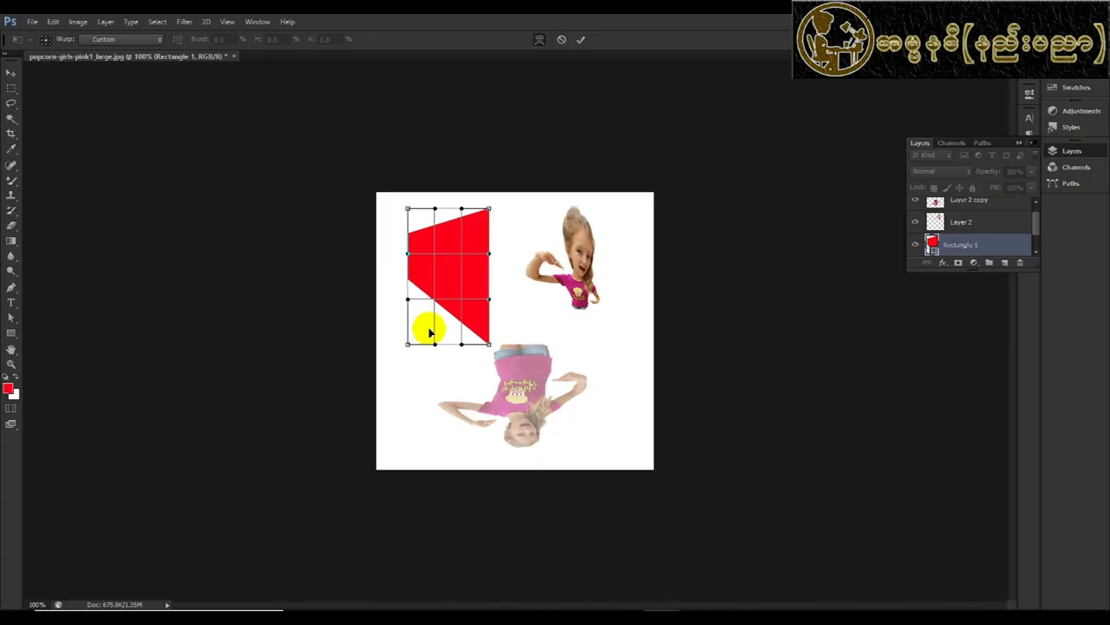
pyautogui.click(419, 259)
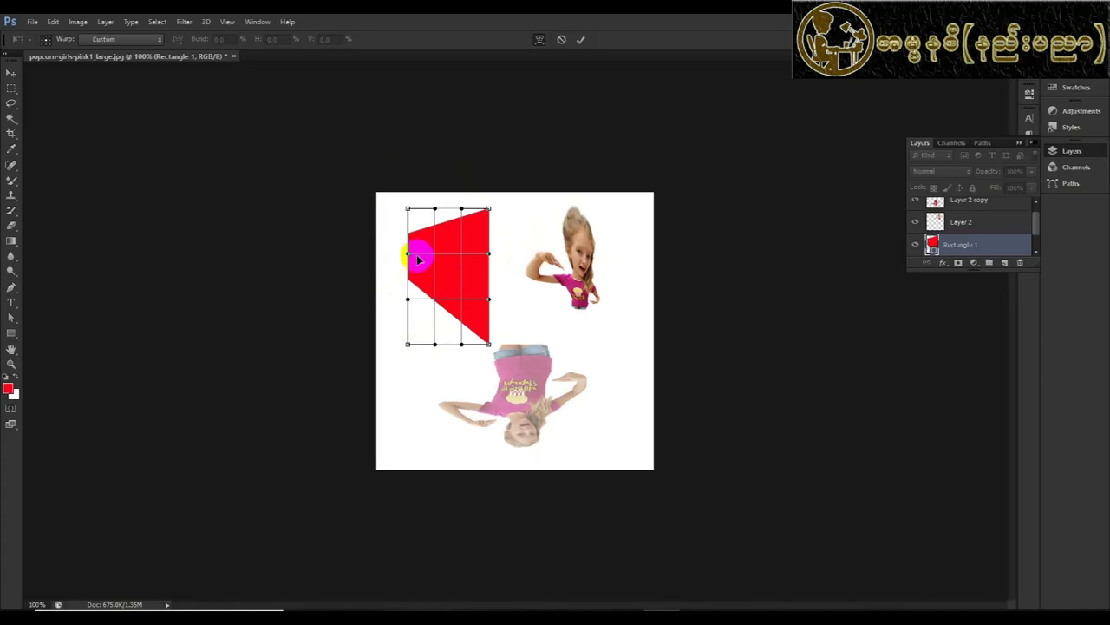
pyautogui.moveTo(419, 259); pyautogui.dragTo(470, 255)
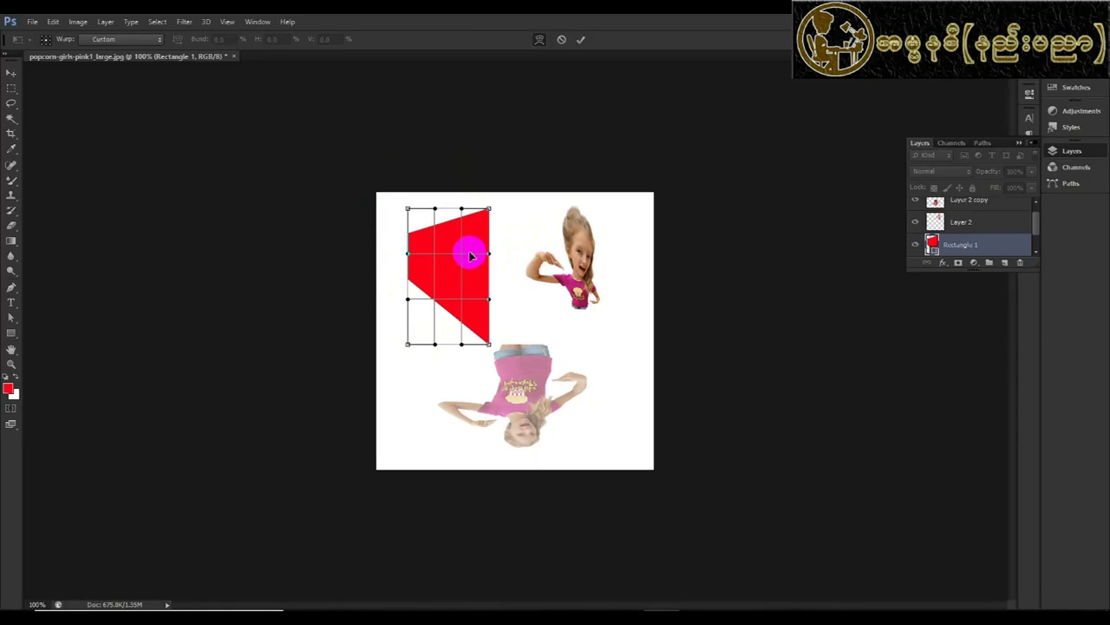
pyautogui.moveTo(470, 255); pyautogui.dragTo(411, 256)
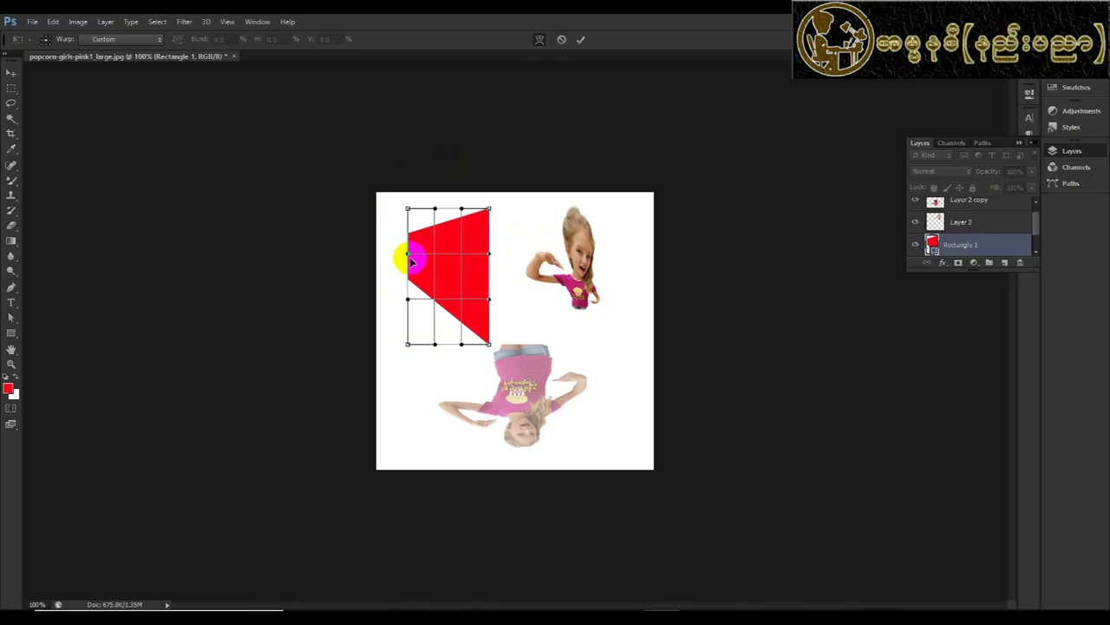
pyautogui.moveTo(413, 257); pyautogui.dragTo(404, 327)
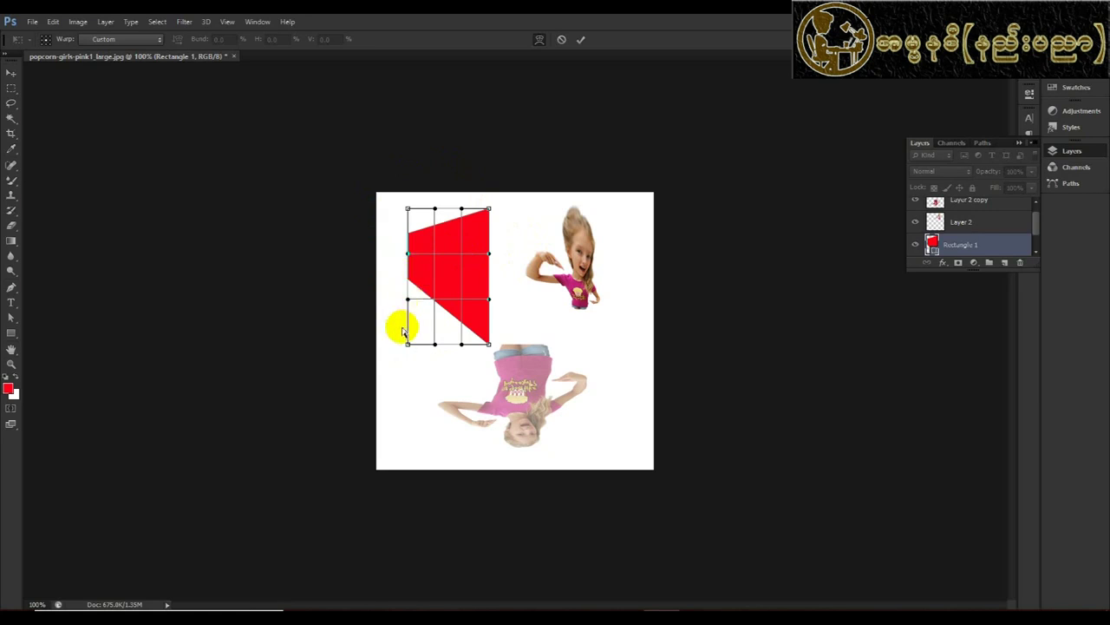
pyautogui.click(482, 333)
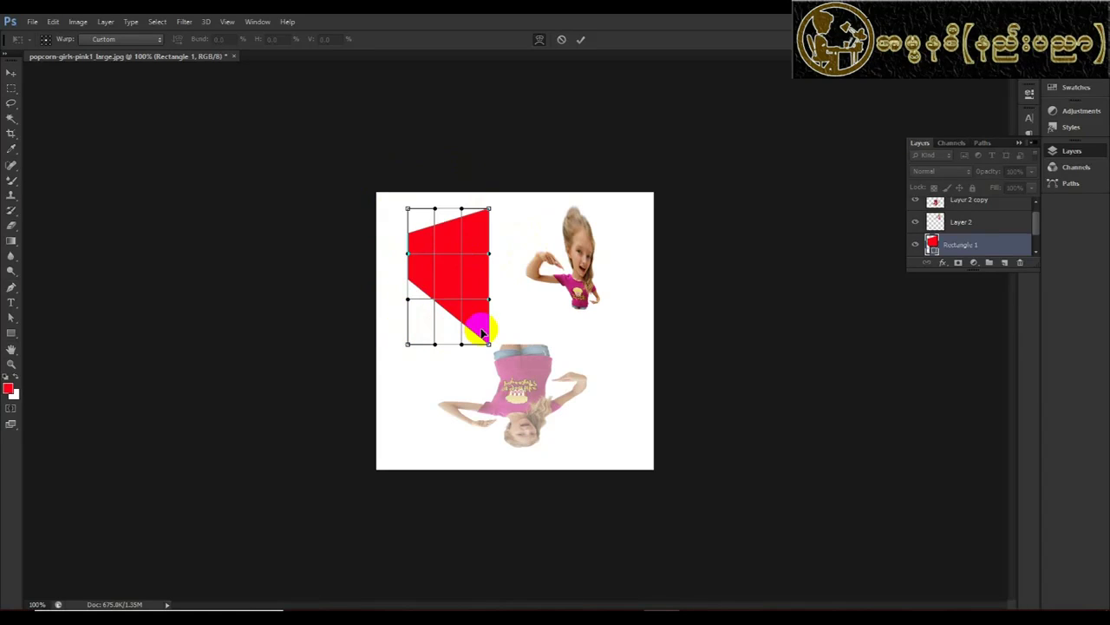
pyautogui.moveTo(482, 334); pyautogui.dragTo(496, 328)
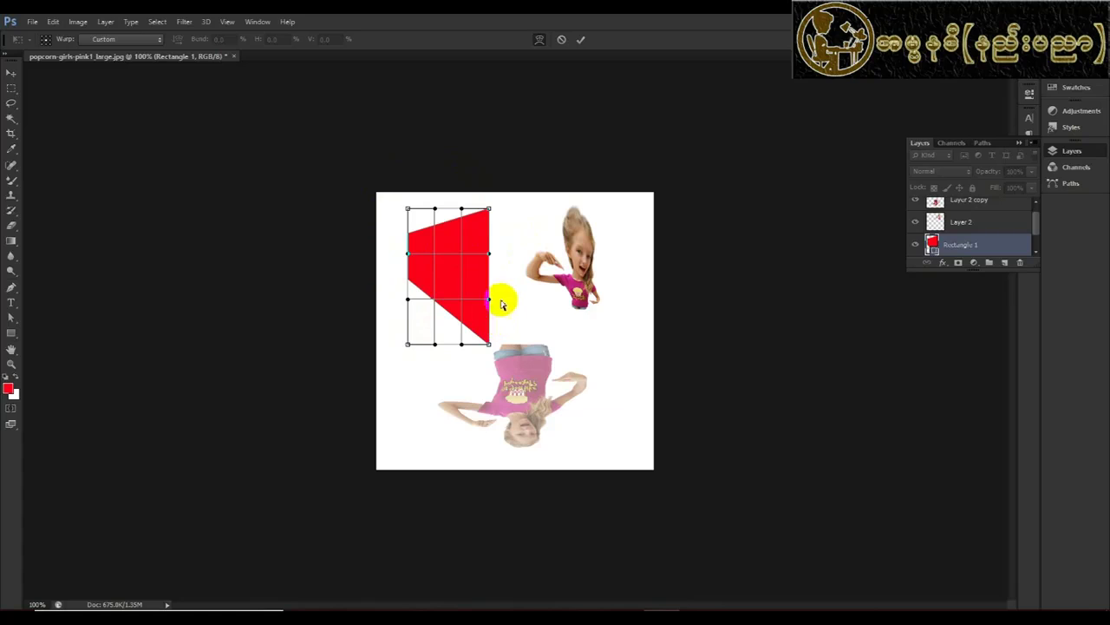
pyautogui.moveTo(490, 256); pyautogui.dragTo(468, 258)
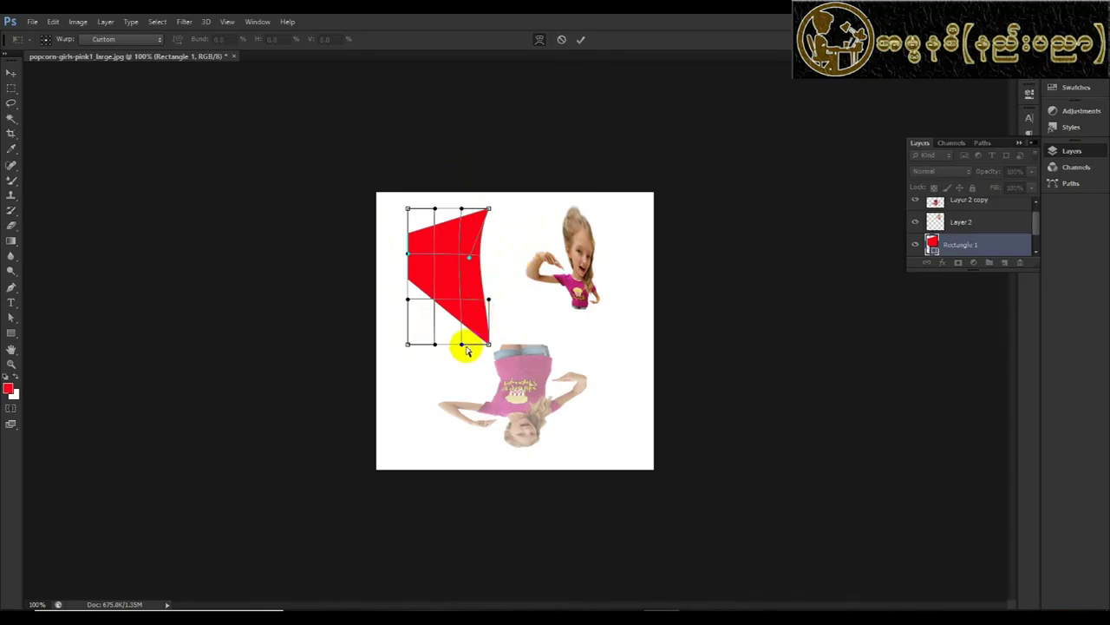
pyautogui.moveTo(460, 345); pyautogui.dragTo(465, 323)
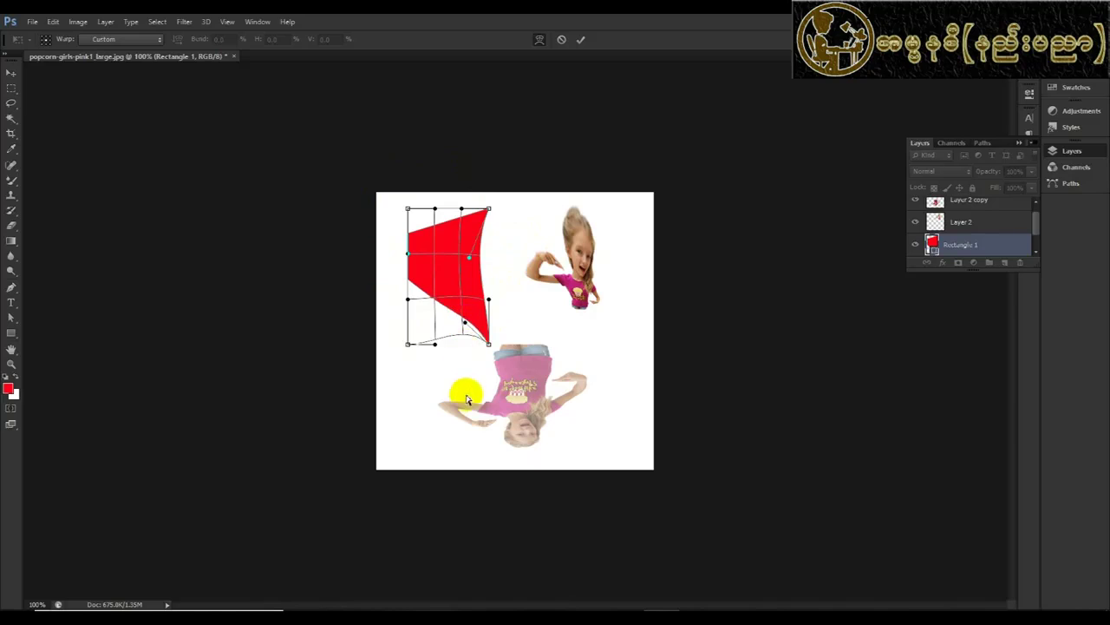
# - Curve the flag's upper-left edge and bottom-left corner into a wave and commit
pyautogui.moveTo(416, 255); pyautogui.dragTo(408, 253)
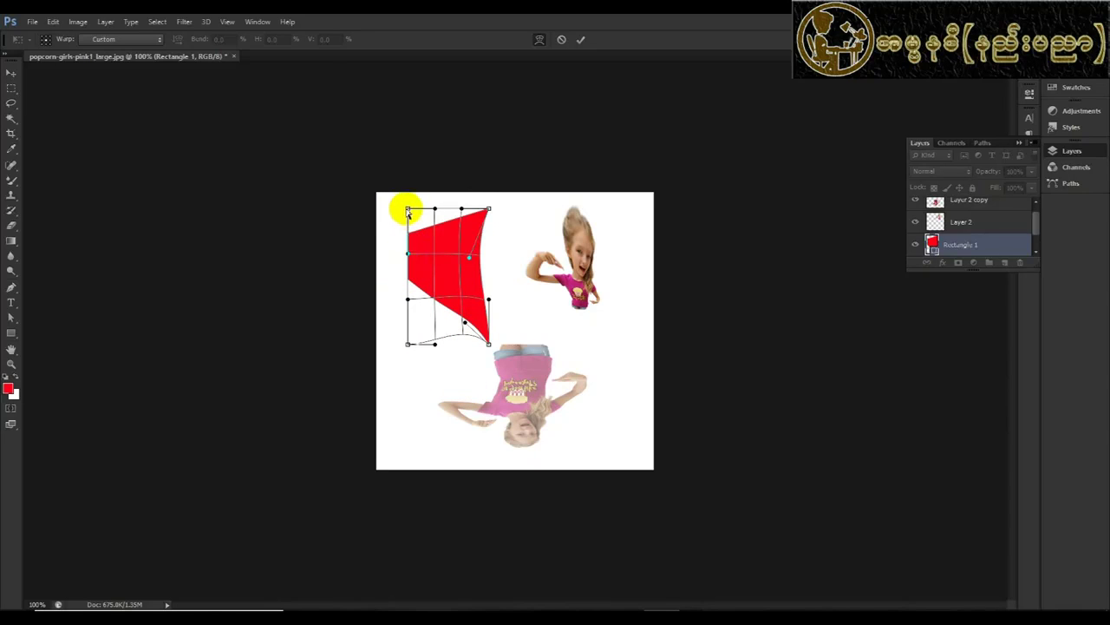
pyautogui.moveTo(408, 210); pyautogui.dragTo(434, 248)
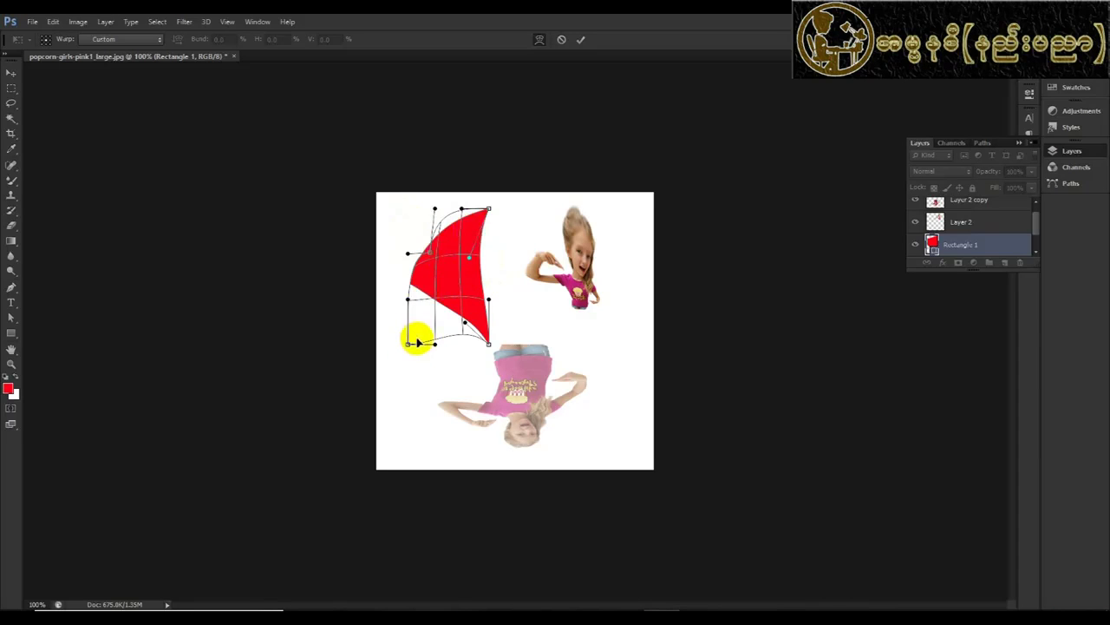
pyautogui.moveTo(409, 345); pyautogui.dragTo(440, 314)
pyautogui.moveTo(442, 248); pyautogui.dragTo(396, 235)
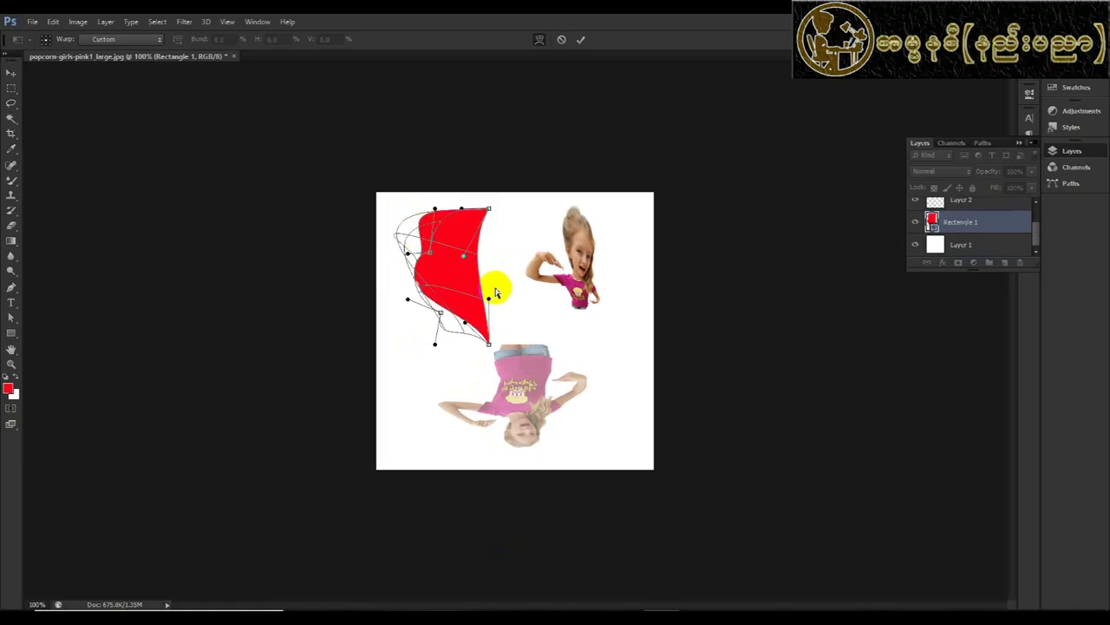
pyautogui.moveTo(444, 275); pyautogui.dragTo(432, 236)
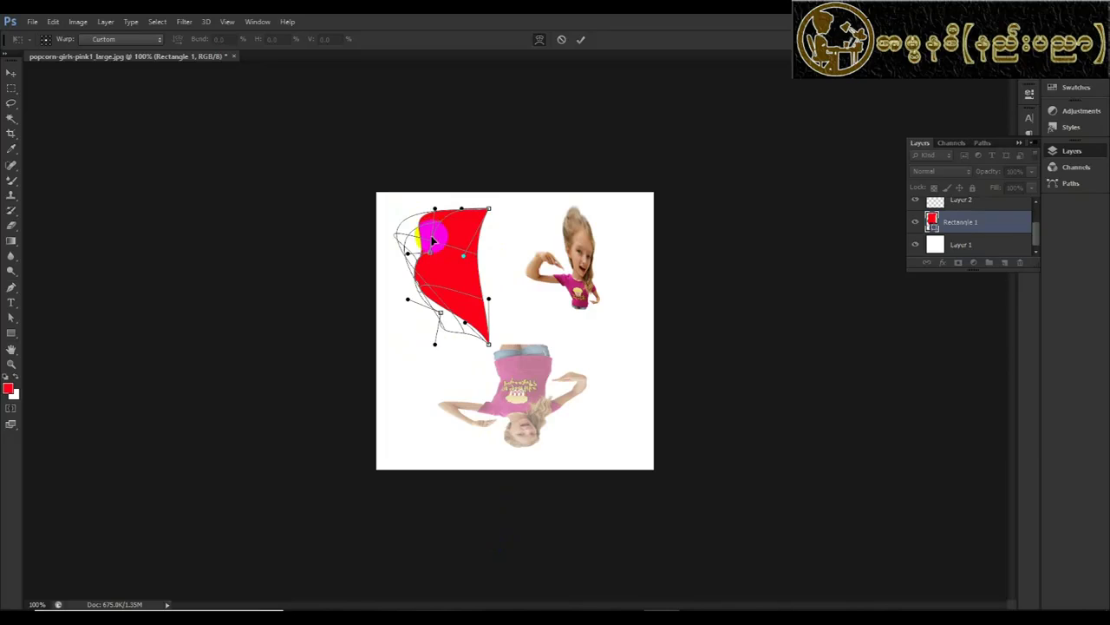
pyautogui.moveTo(432, 245); pyautogui.dragTo(440, 249)
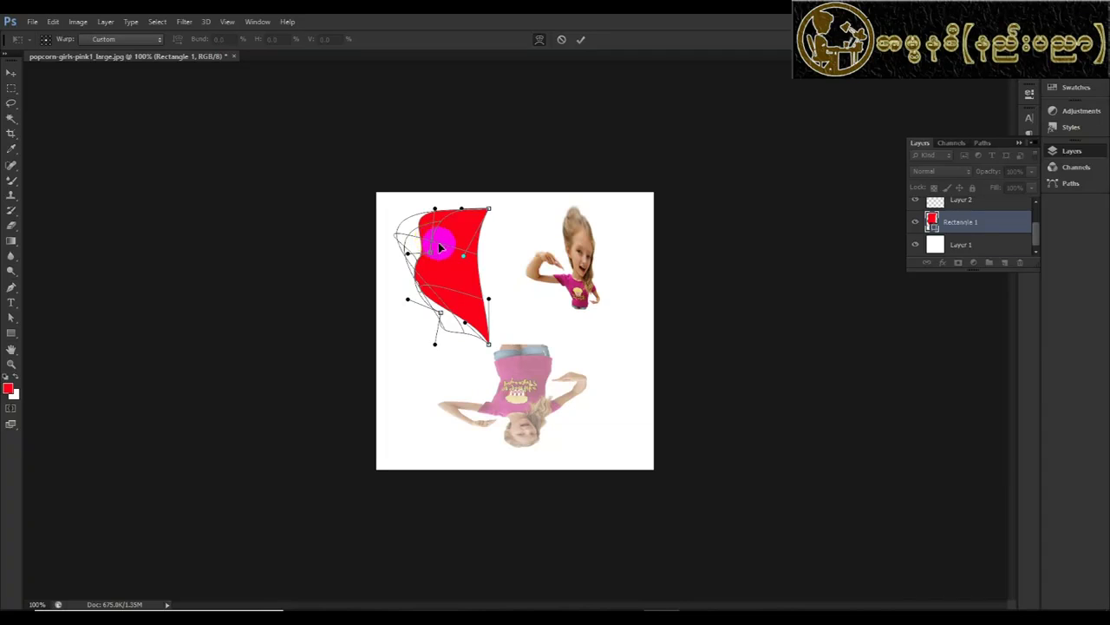
pyautogui.press('Return')
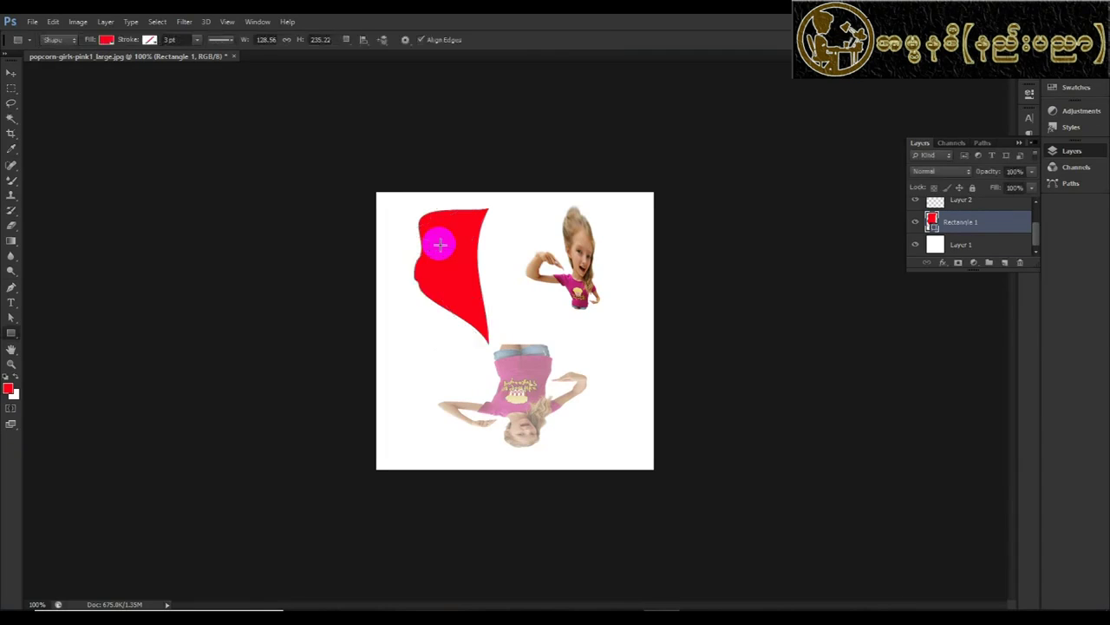
# - Reopen the warp on the red shape, keep the custom style, and apply it
pyautogui.hotkey('ctrl', 't')
pyautogui.click(539, 39)
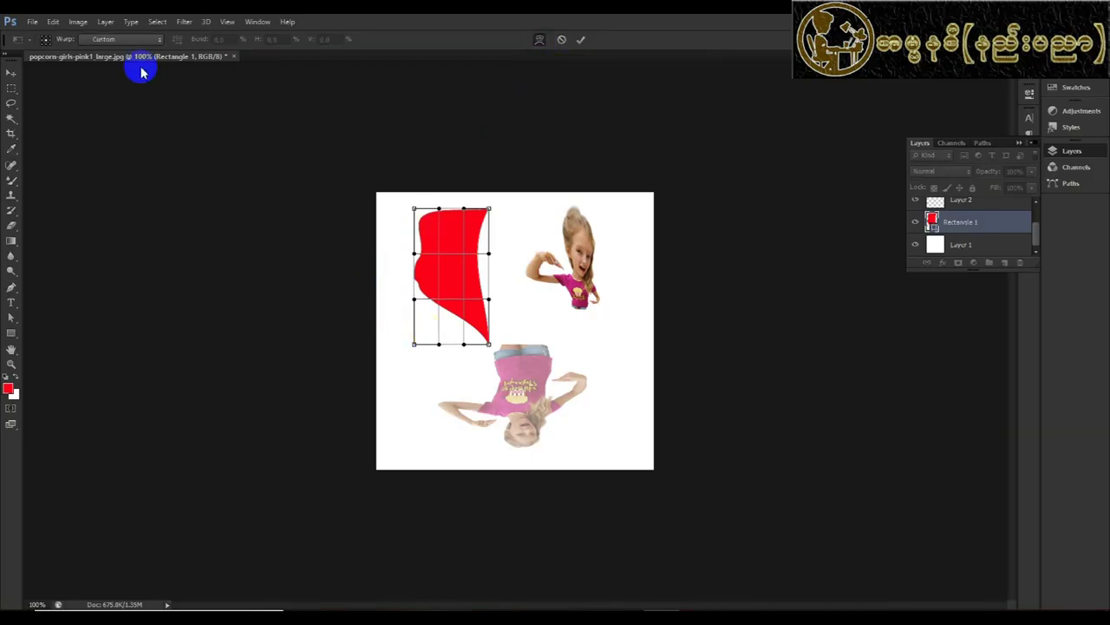
pyautogui.click(132, 39)
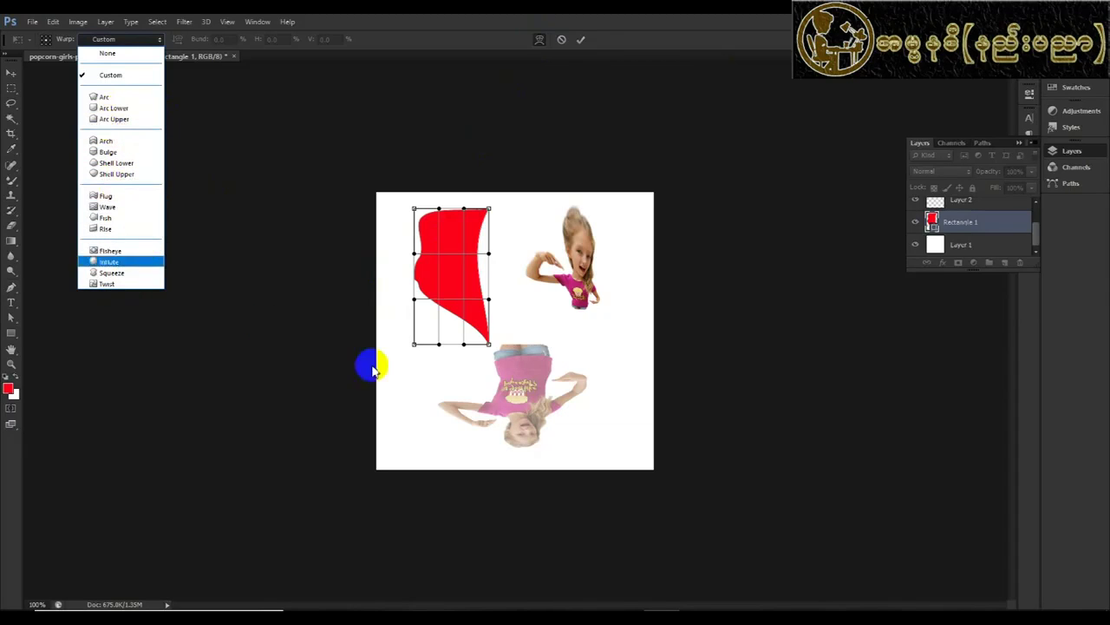
pyautogui.click(441, 420)
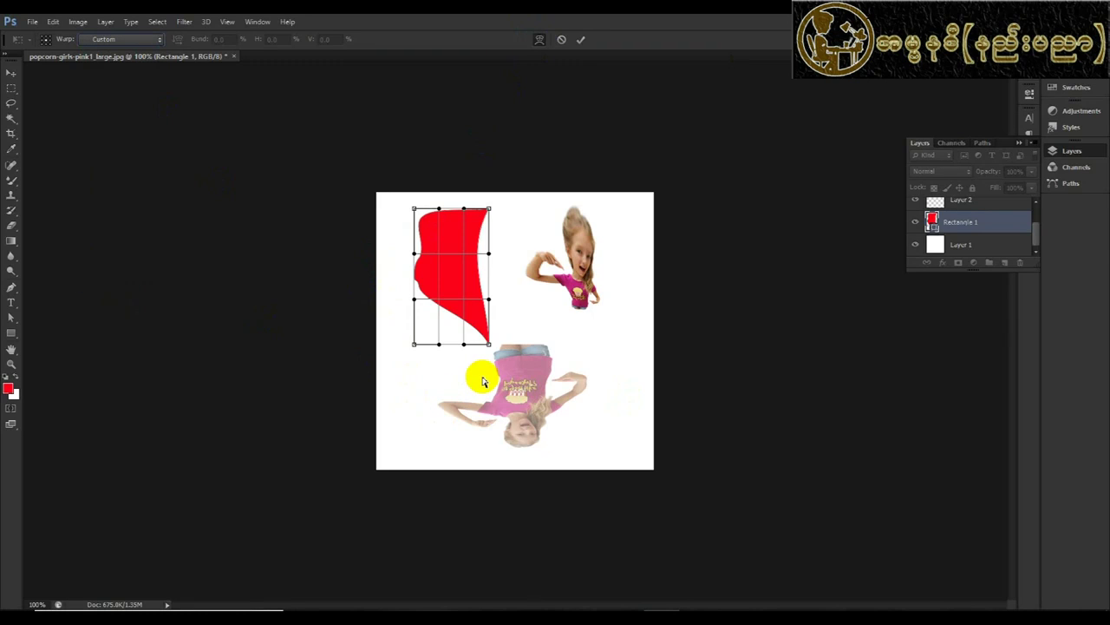
pyautogui.press('Return')
pyautogui.click(11, 333)
pyautogui.click(43, 334)
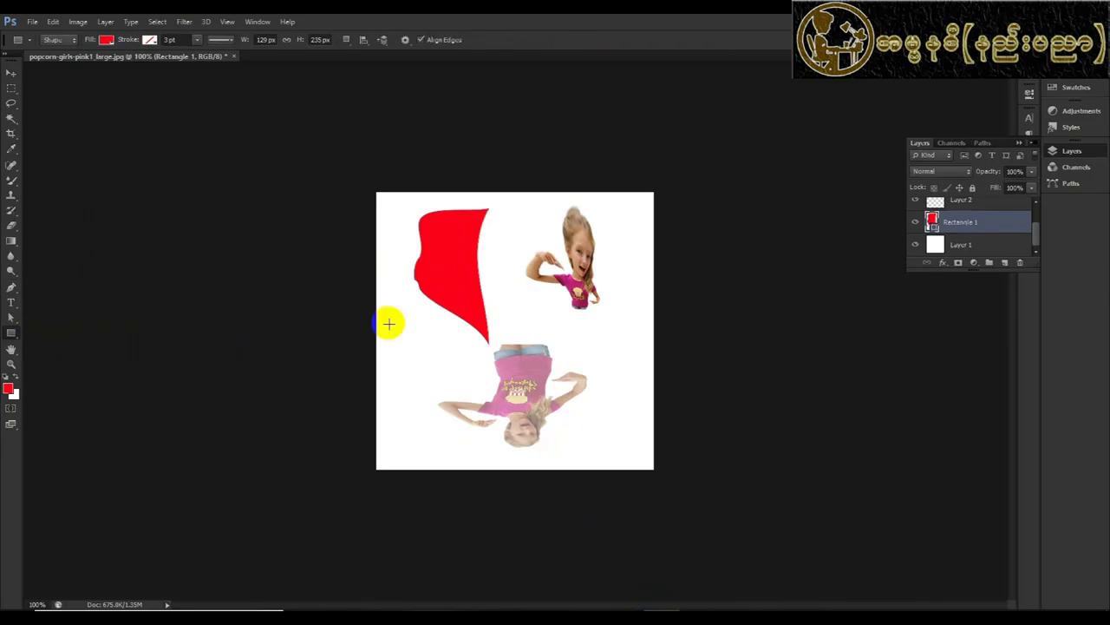
# - Draw a second red rectangle, Rectangle 2, and give it the Flag warp style
pyautogui.moveTo(419, 362); pyautogui.dragTo(504, 407)
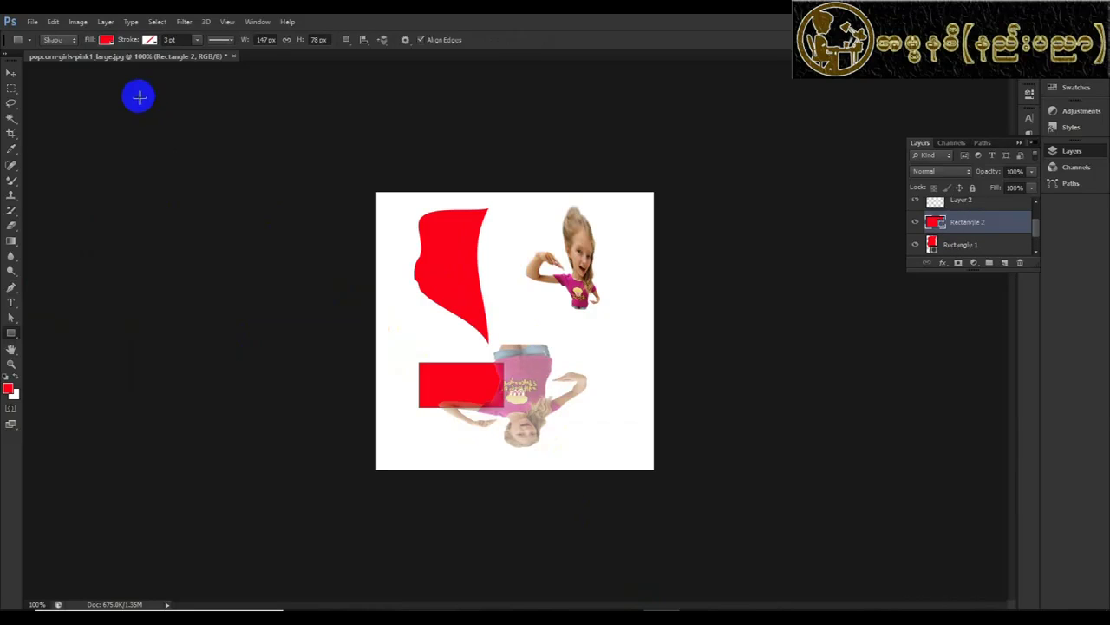
pyautogui.click(53, 21)
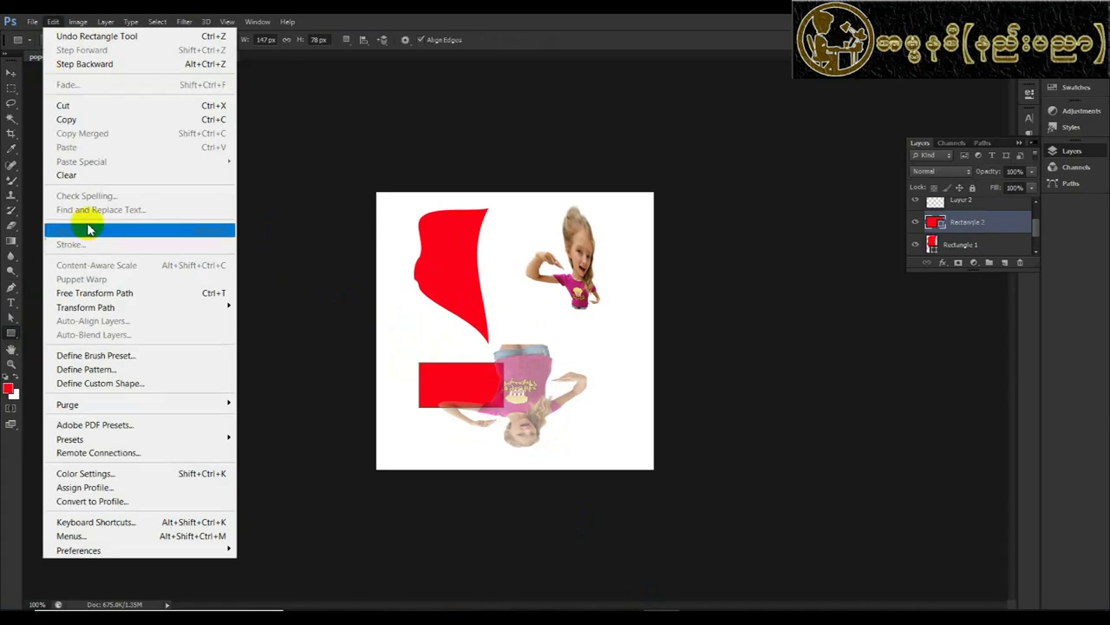
pyautogui.moveTo(85, 307)
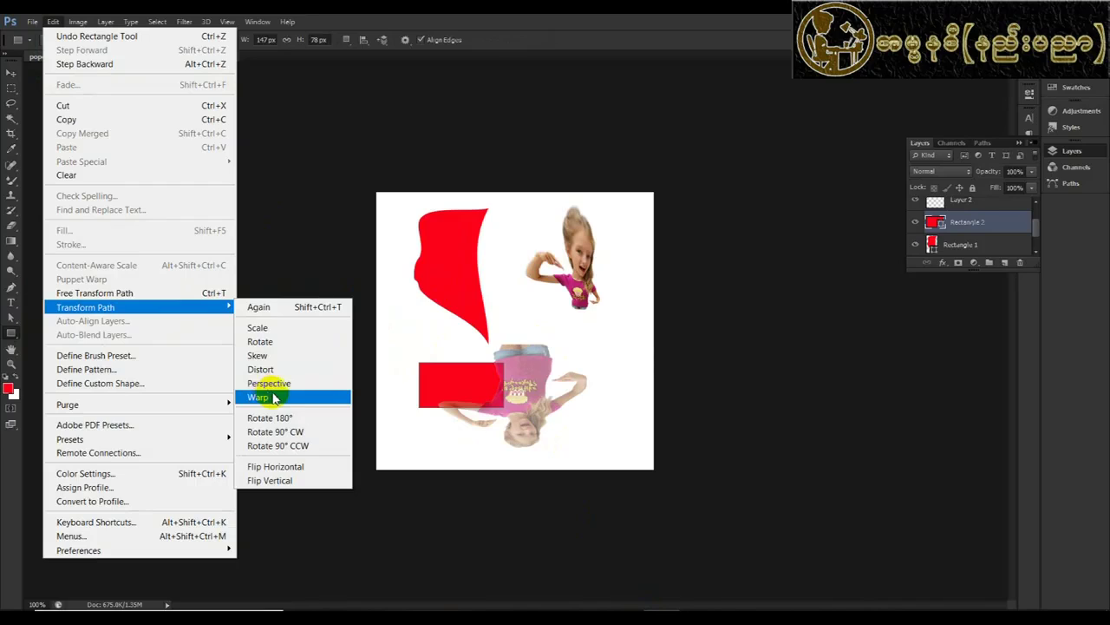
pyautogui.click(274, 400)
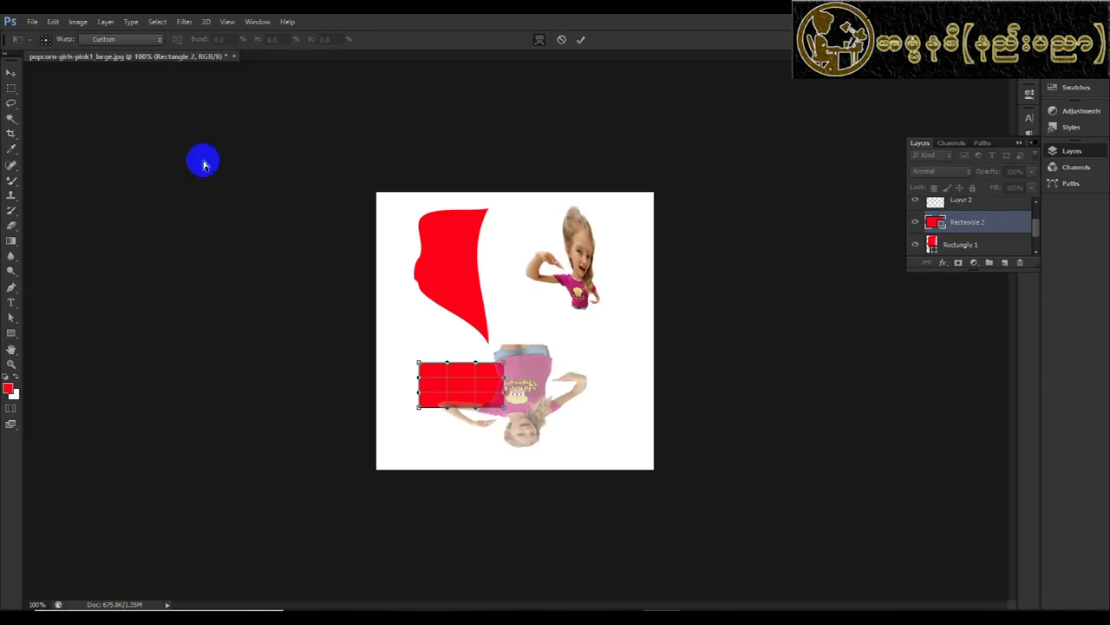
pyautogui.click(129, 39)
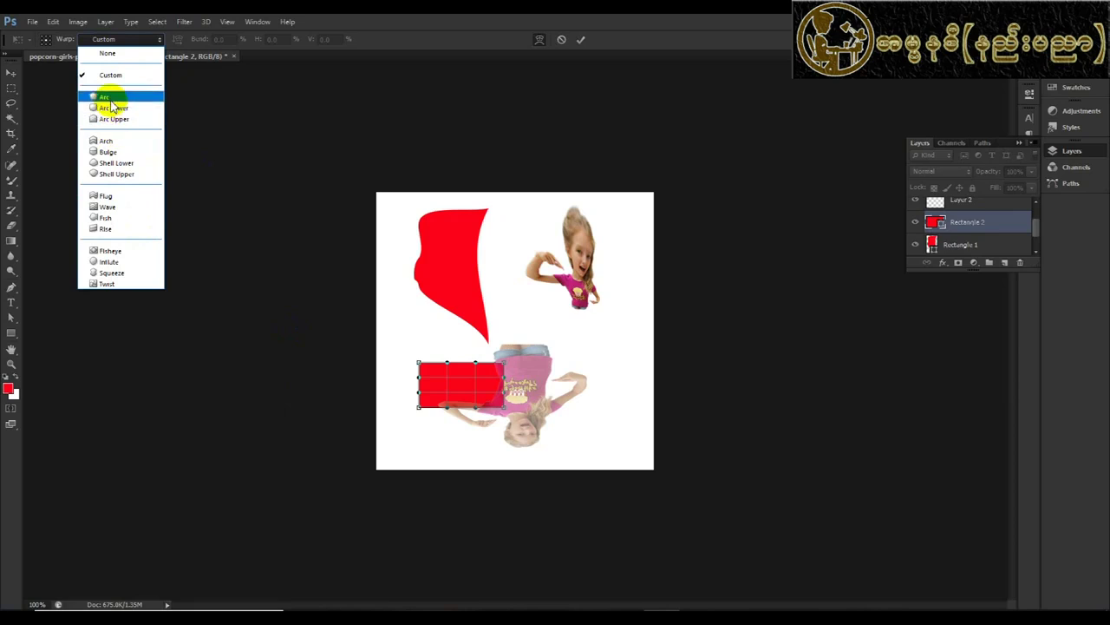
pyautogui.click(118, 197)
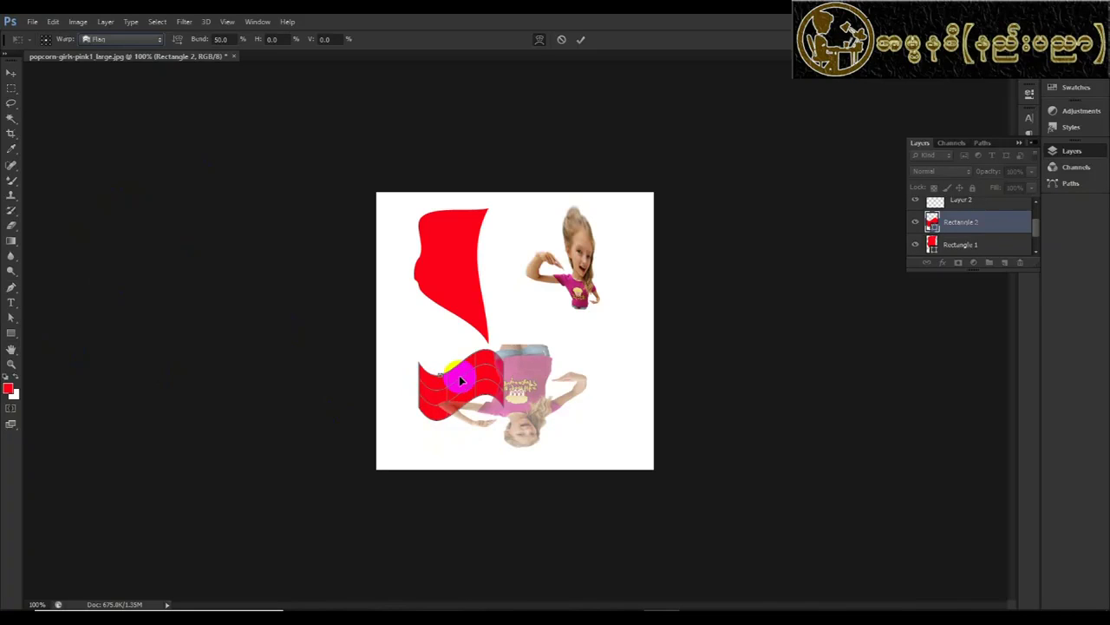
# - Set the flag bend to 30, commit the warp, and move the flag up and left
pyautogui.click(221, 39)
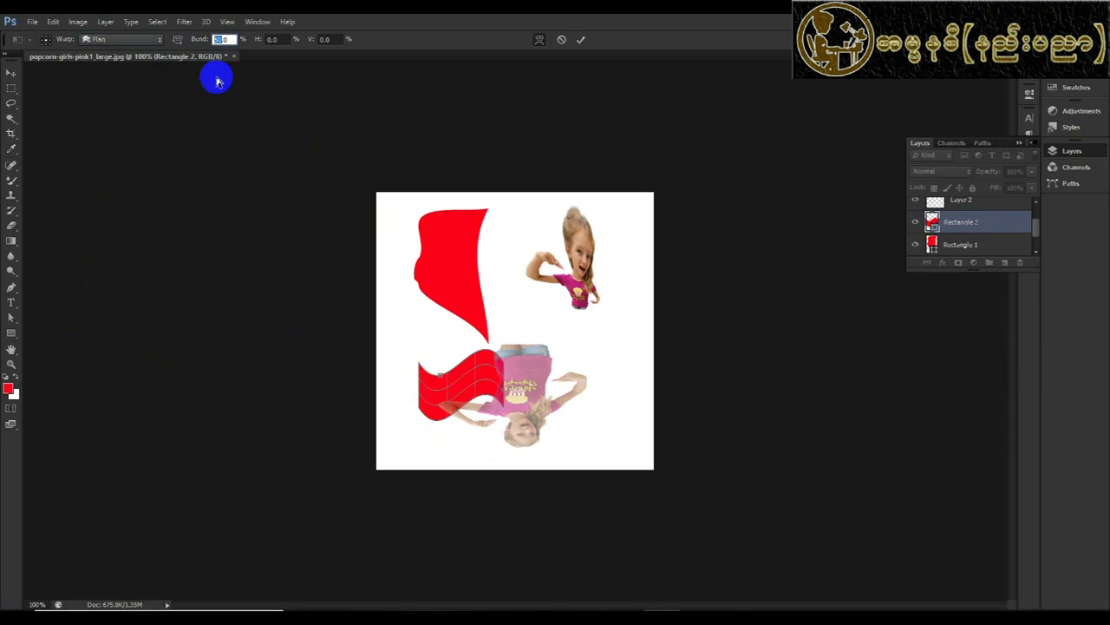
pyautogui.write('0')
pyautogui.press('Return')
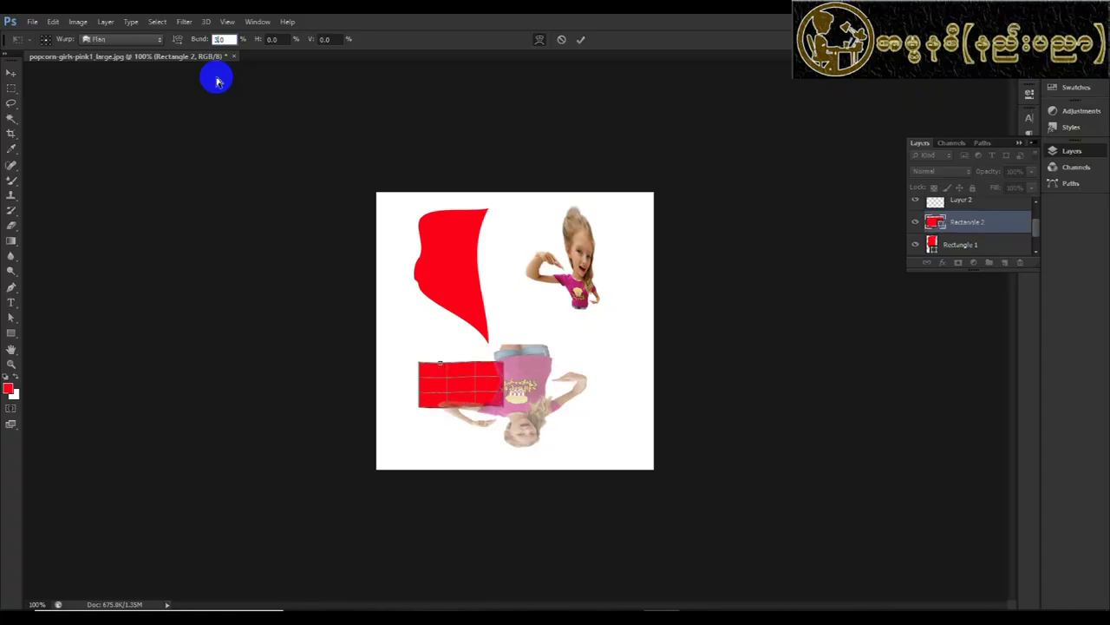
pyautogui.press('Return')
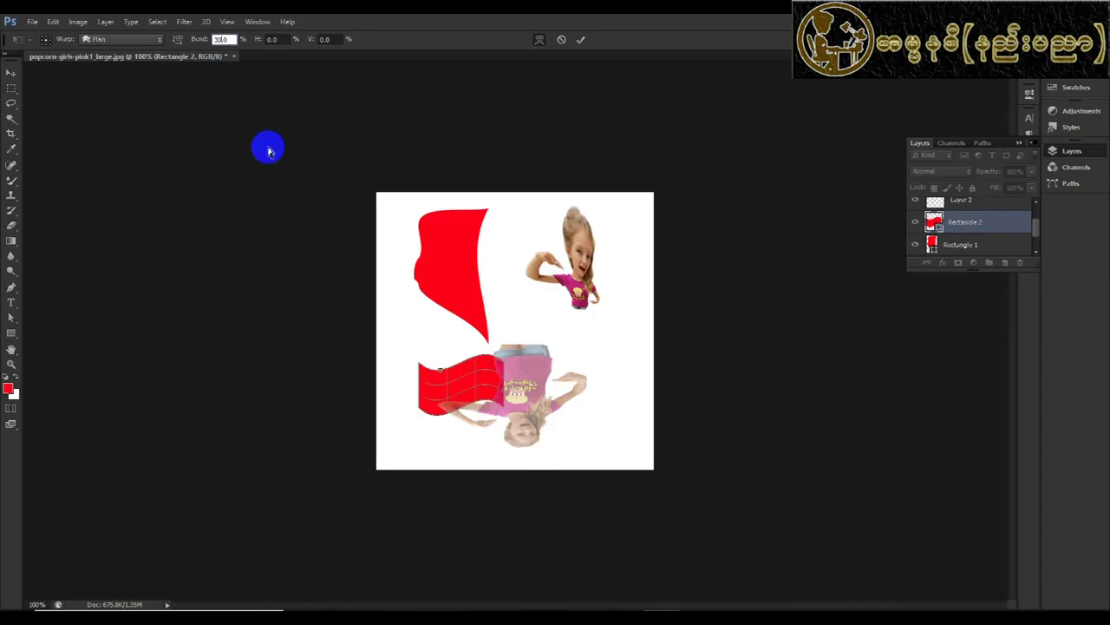
pyautogui.press('Return')
pyautogui.moveTo(449, 397)
pyautogui.mouseDown()
pyautogui.moveTo(433, 378)
pyautogui.moveTo(532, 240)
pyautogui.moveTo(417, 354)
pyautogui.mouseUp()
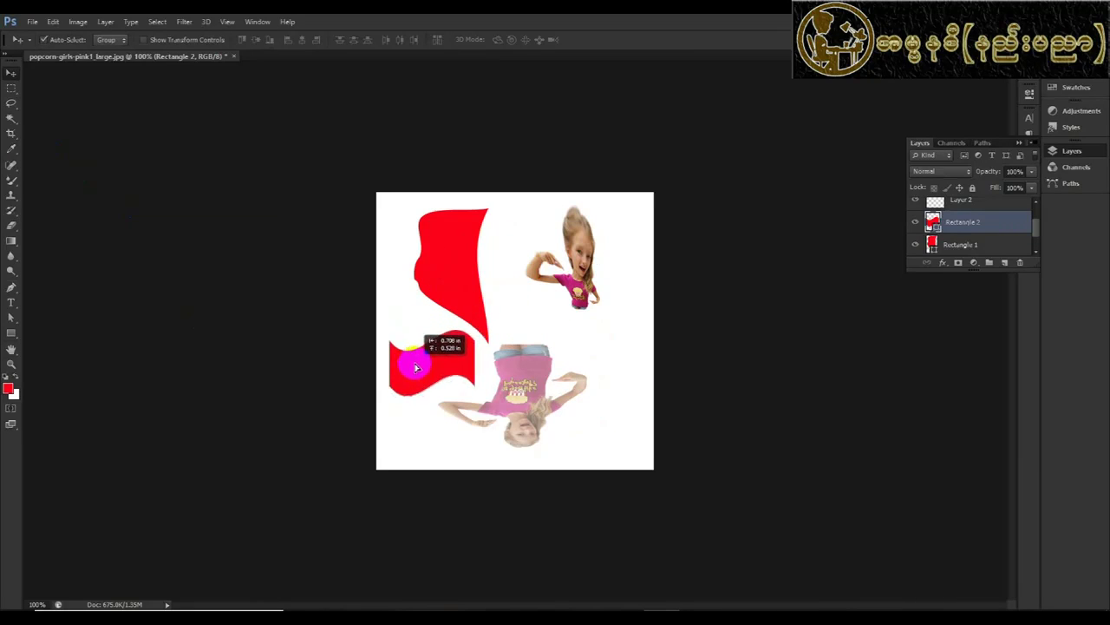
# - Nudge the lower flag to the left edge and draw a thin red pole, Rectangle 3, under it
pyautogui.moveTo(417, 353); pyautogui.dragTo(412, 373)
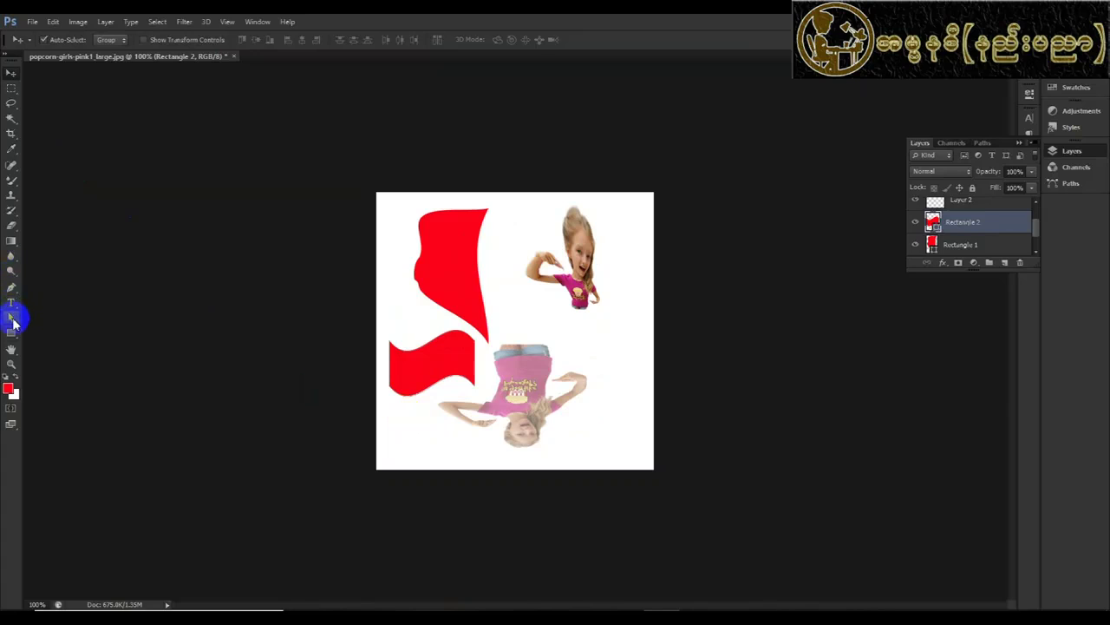
pyautogui.click(10, 332)
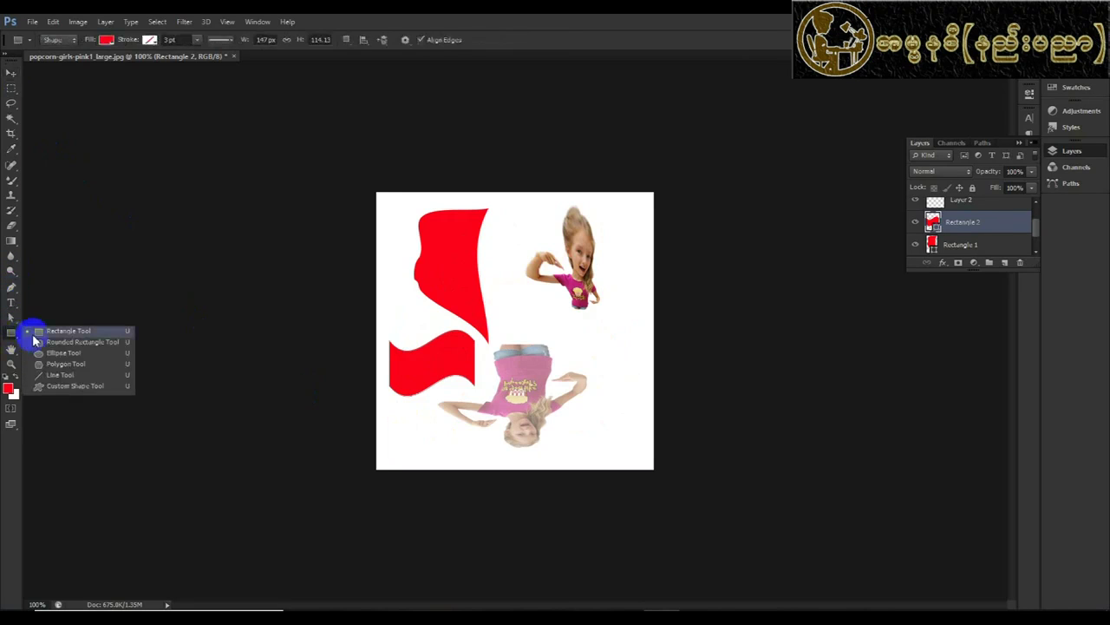
pyautogui.click(44, 332)
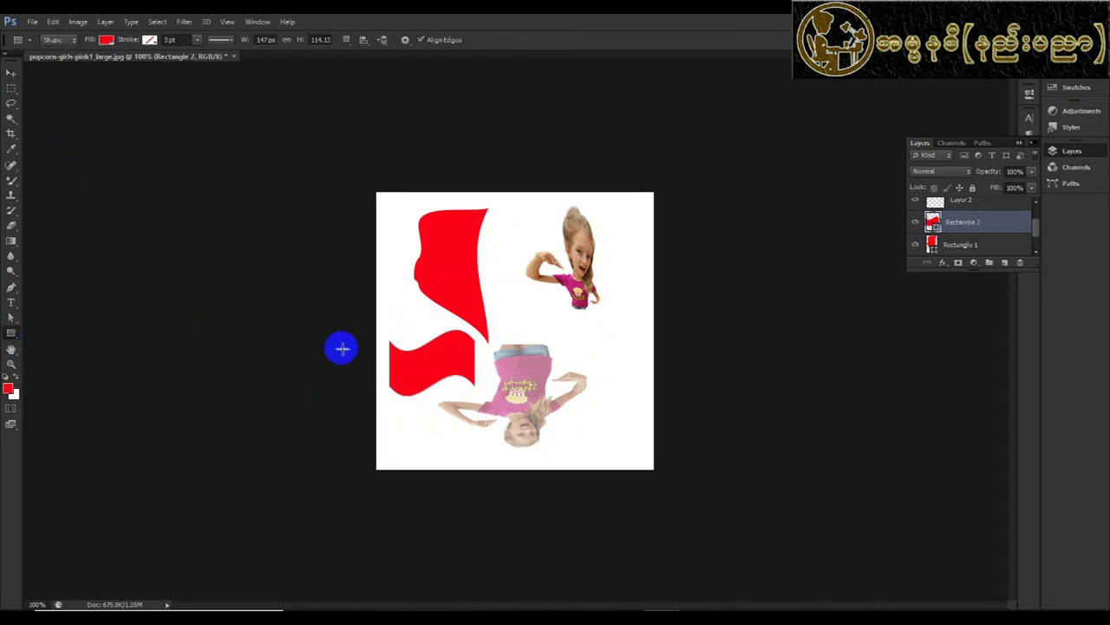
pyautogui.moveTo(388, 339); pyautogui.dragTo(390, 460)
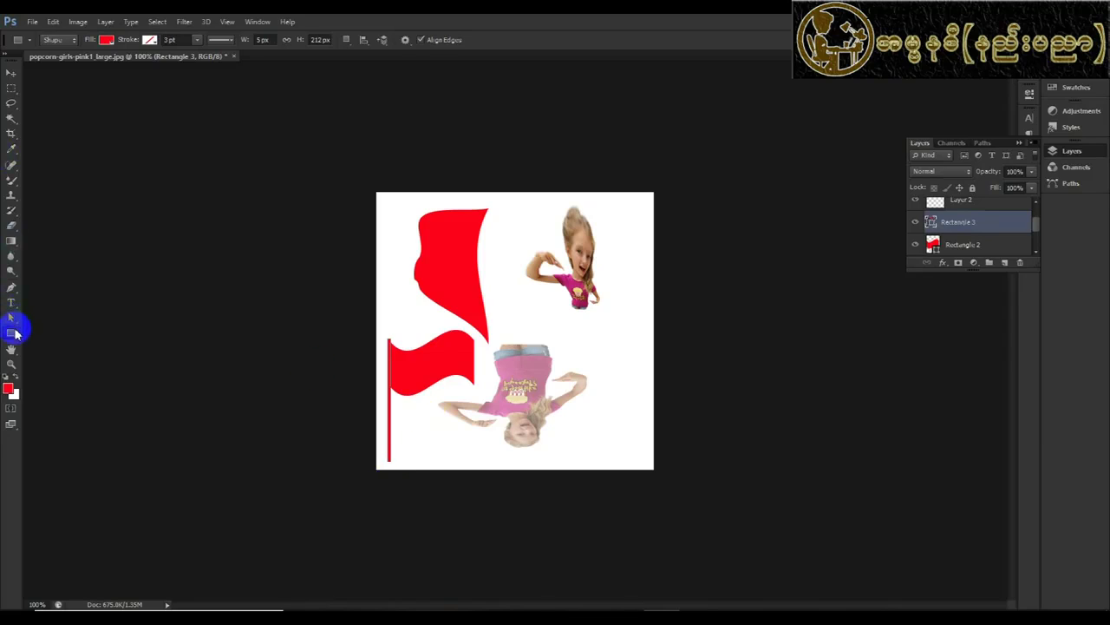
# - Draw a small red ellipse as a ball on top of the pole
pyautogui.rightClick(14, 333)
pyautogui.moveTo(17, 336); pyautogui.dragTo(58, 355)
pyautogui.click(57, 354)
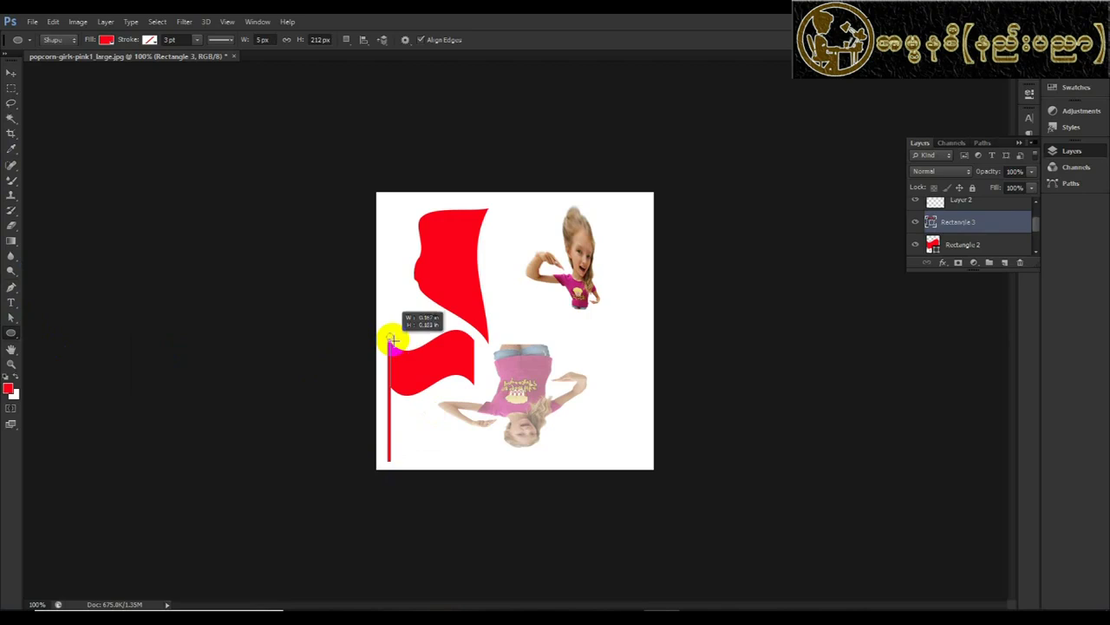
pyautogui.moveTo(387, 334); pyautogui.dragTo(396, 345)
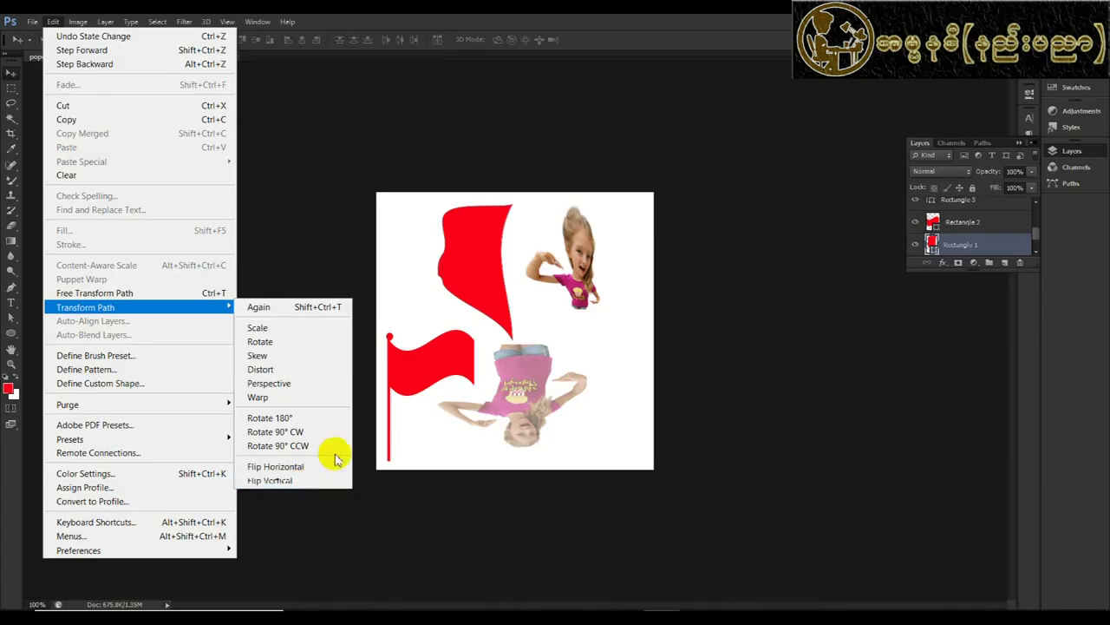
# - Duplicate the upper red flag (Rectangle 1) and flip the copy horizontally
pyautogui.click(473, 252)
pyautogui.click(487, 279)
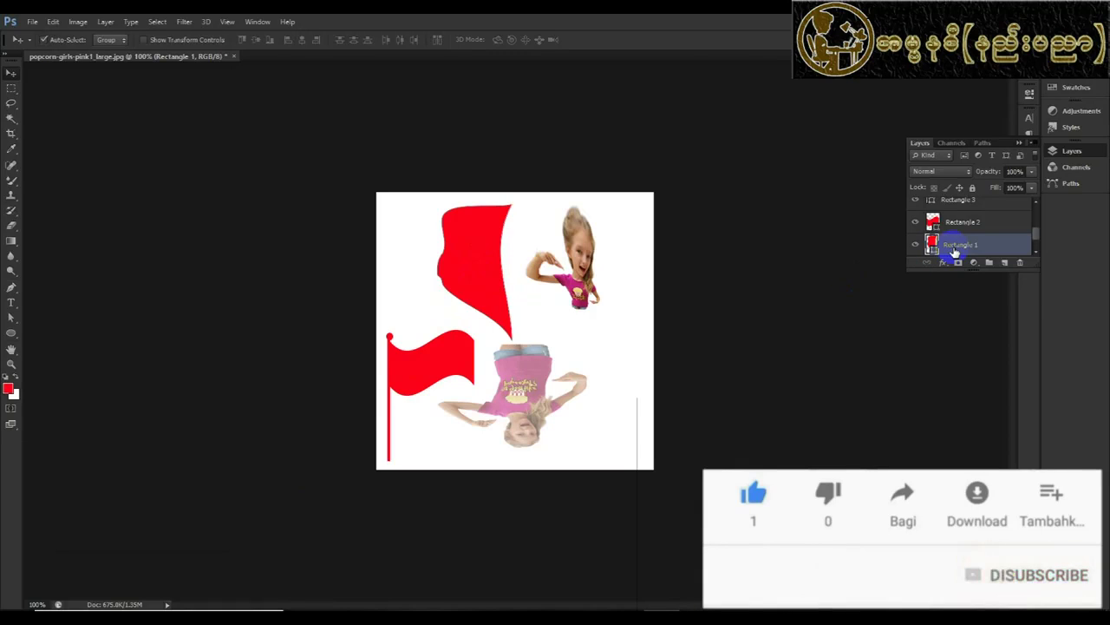
pyautogui.hotkey('ctrl', 'j')
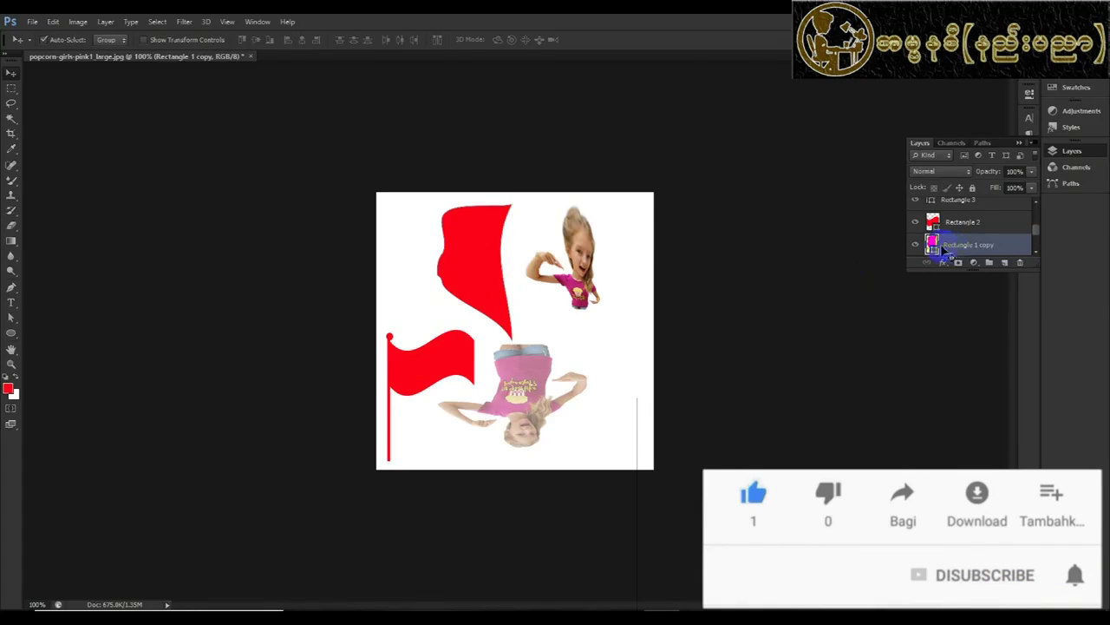
pyautogui.click(488, 255)
pyautogui.click(53, 21)
pyautogui.moveTo(85, 307)
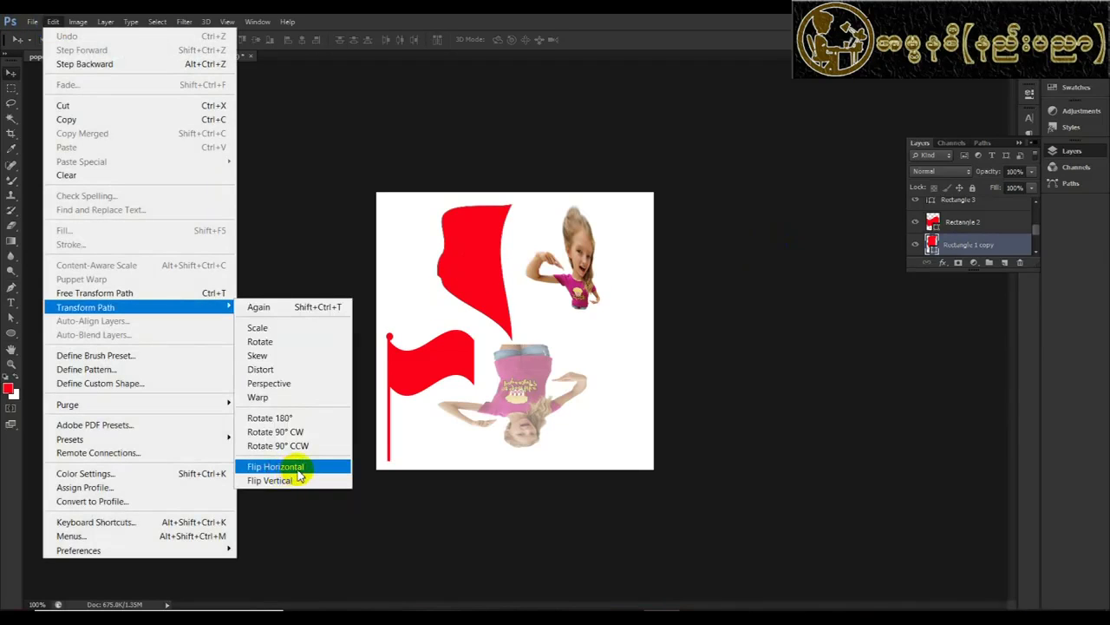
pyautogui.click(295, 469)
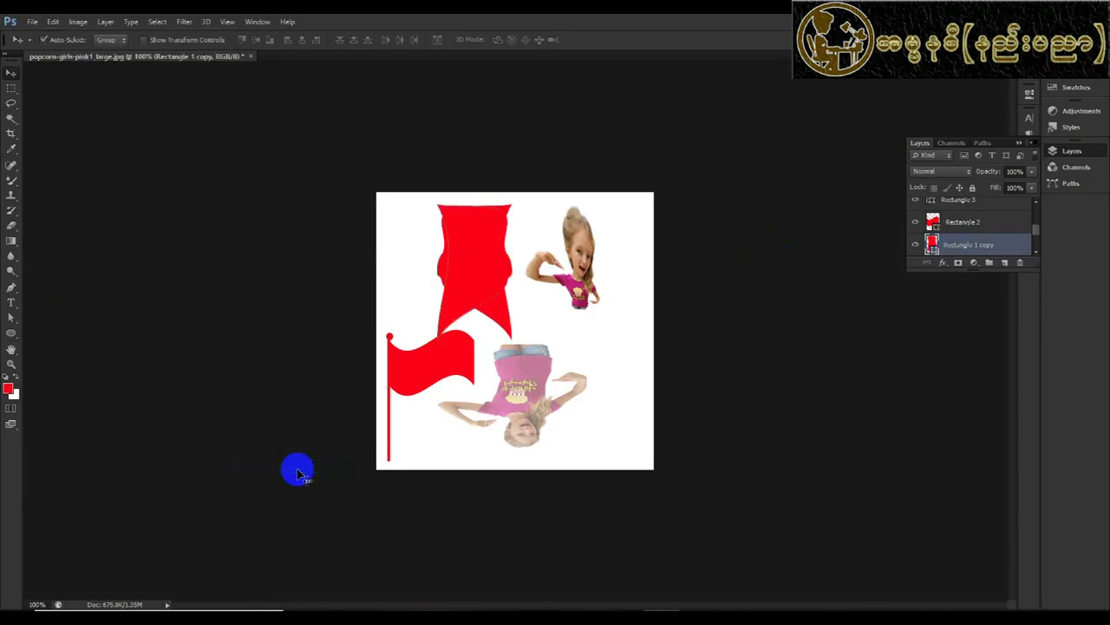
# - Position the mirrored copy and the original flag back to back across the top of the canvas
pyautogui.click(486, 267)
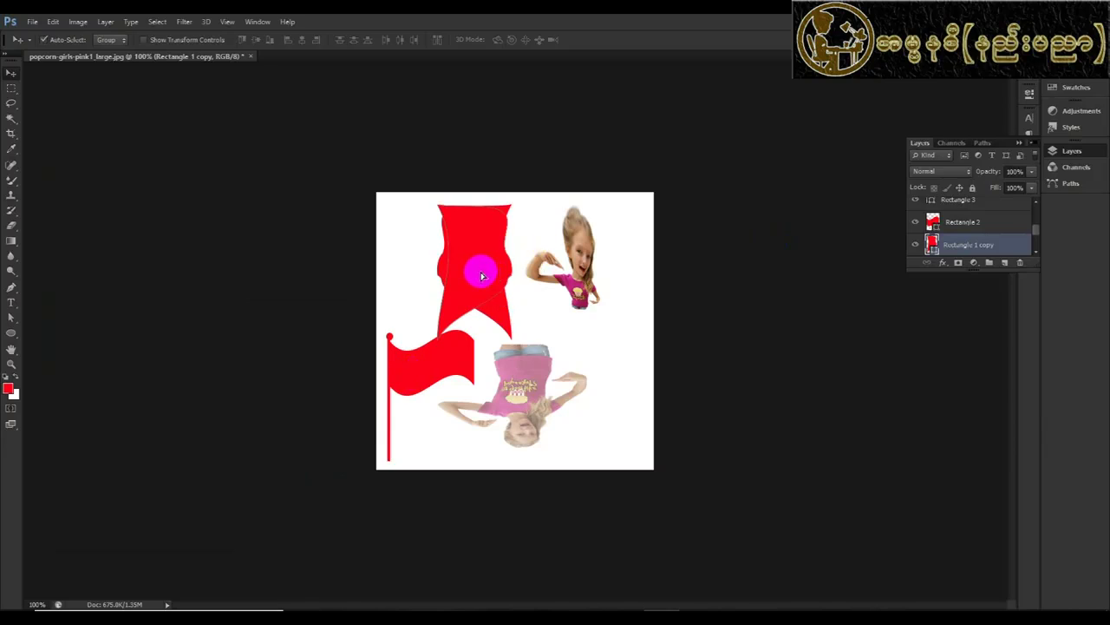
pyautogui.moveTo(483, 276); pyautogui.dragTo(411, 275)
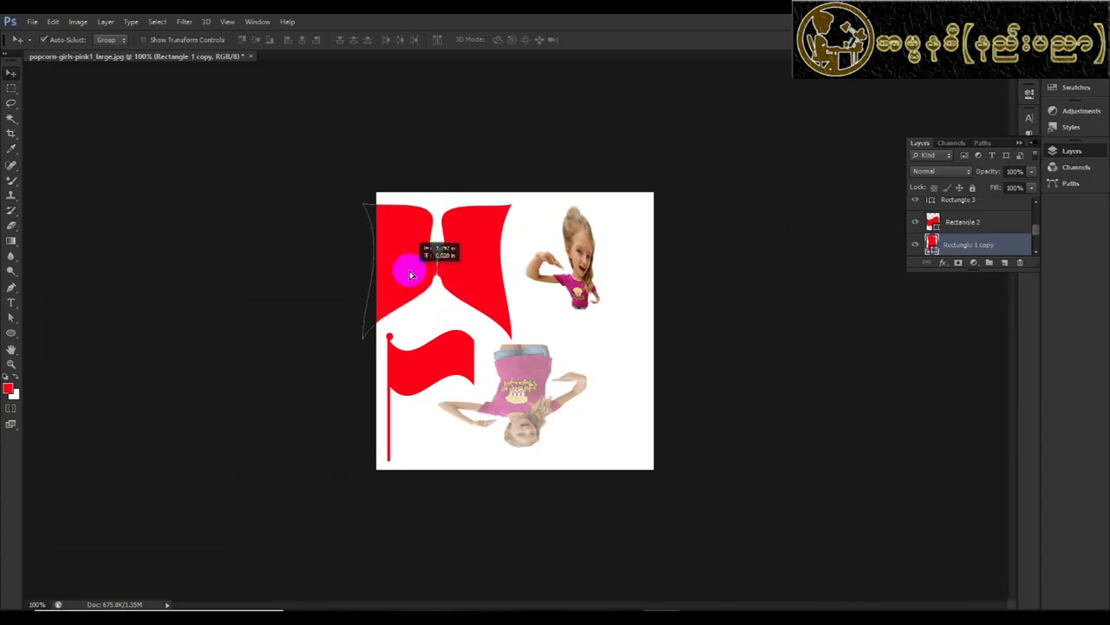
pyautogui.moveTo(482, 269); pyautogui.dragTo(505, 280)
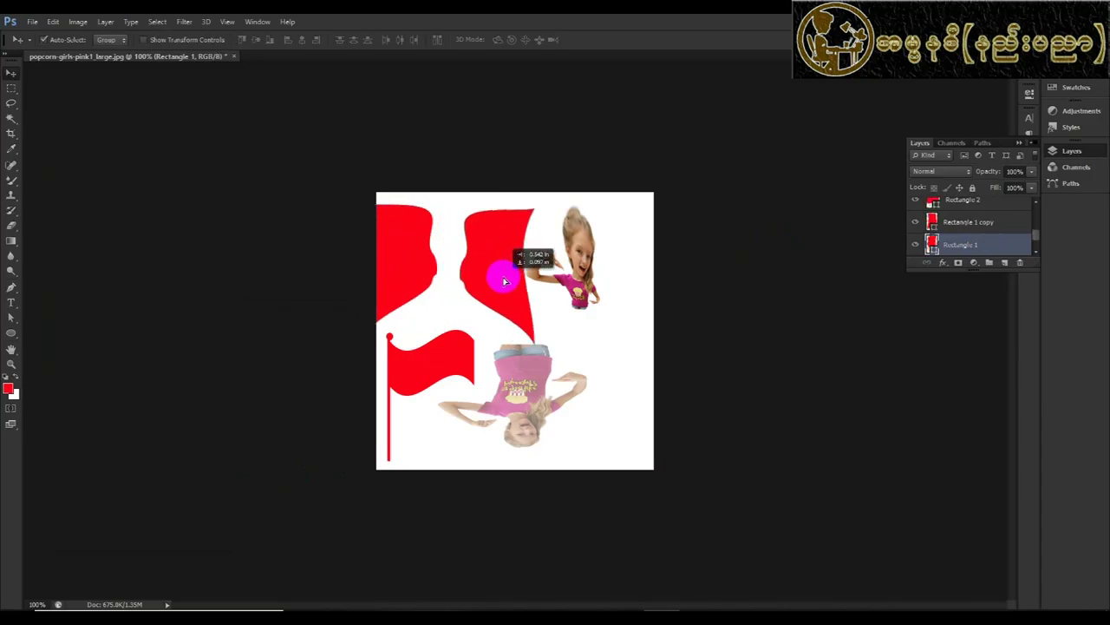
pyautogui.moveTo(408, 260); pyautogui.dragTo(425, 272)
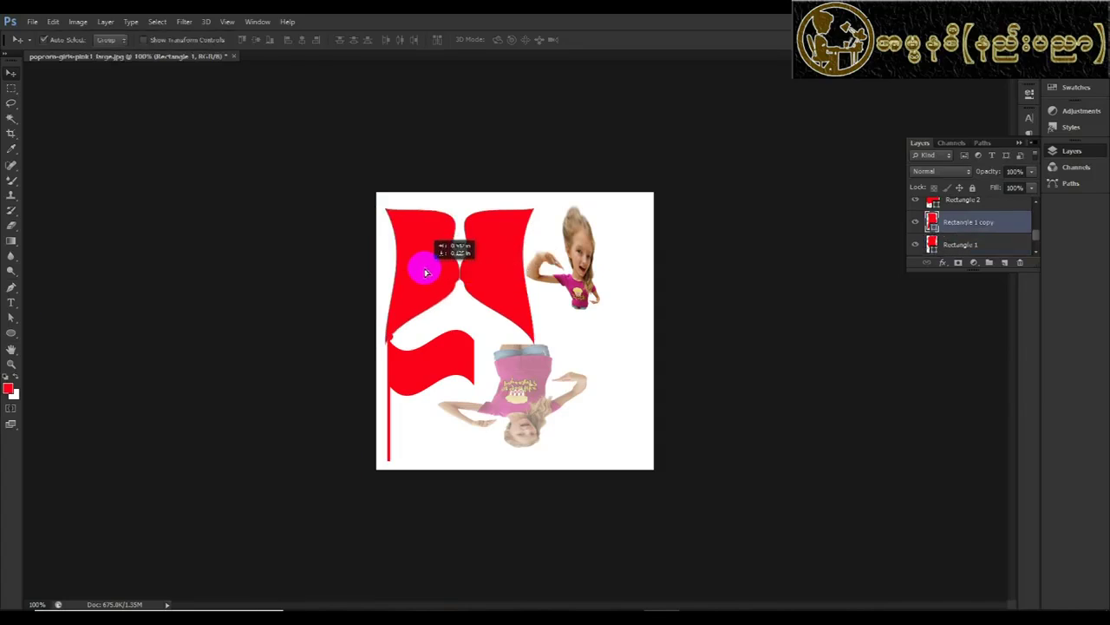
pyautogui.click(53, 21)
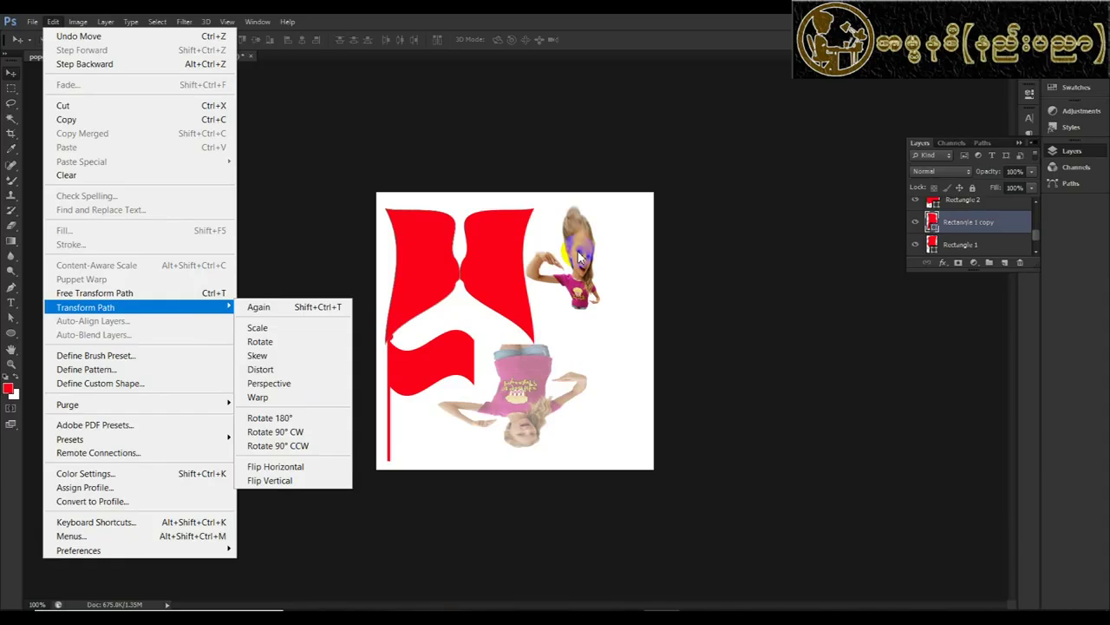
# - Flip the top-right girl photo (Layer 2) upside down and move it into the top-right corner
pyautogui.click(269, 480)
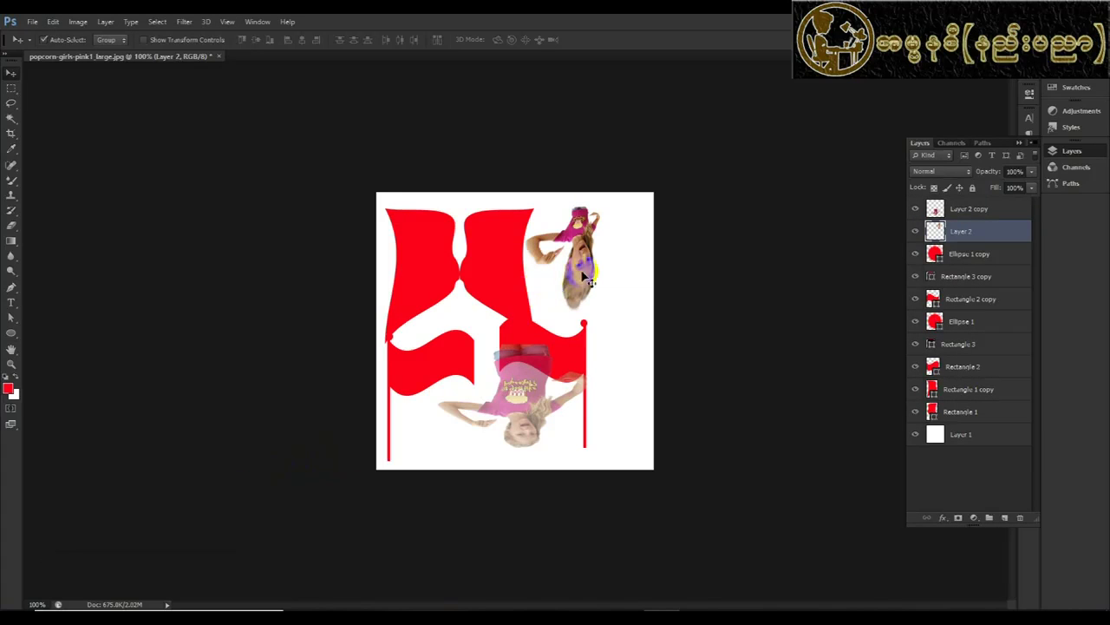
pyautogui.moveTo(577, 280); pyautogui.dragTo(622, 262)
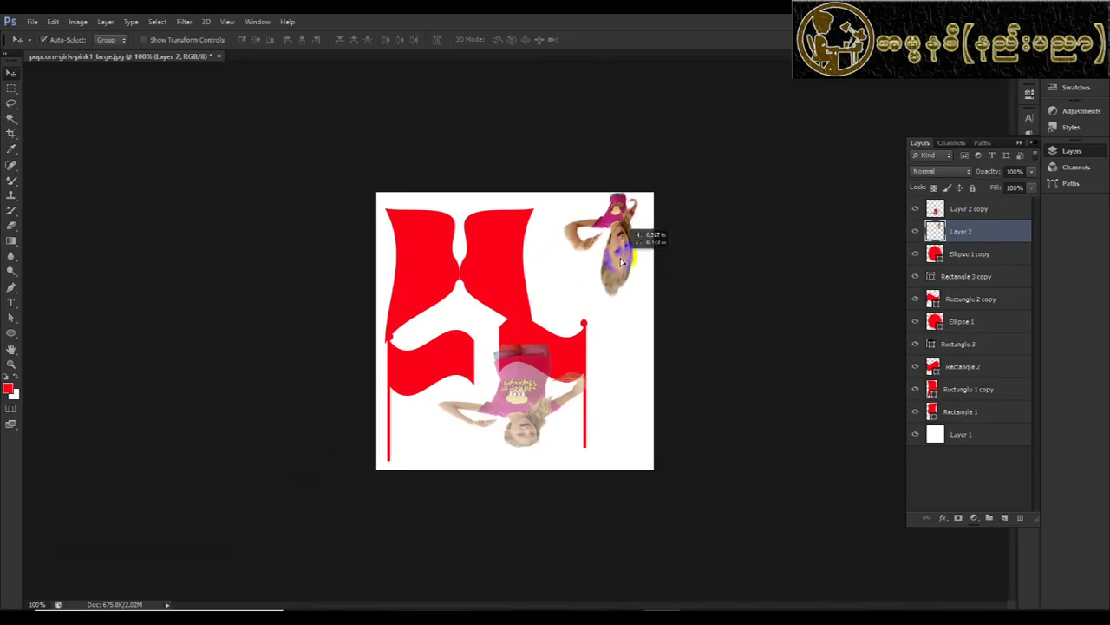
pyautogui.click(354, 399)
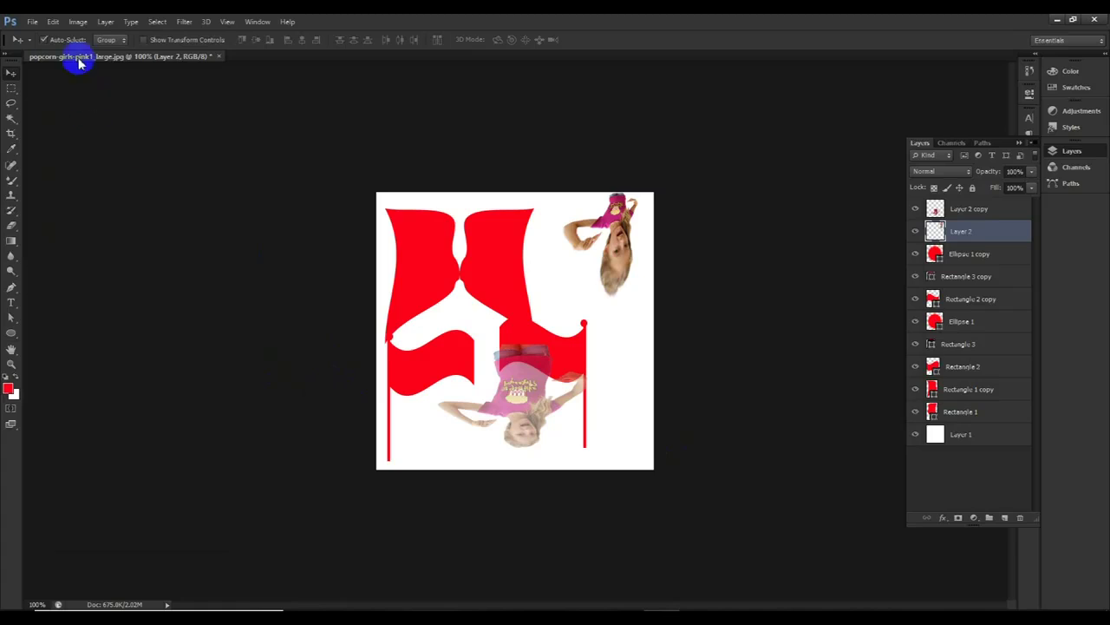
pyautogui.click(53, 21)
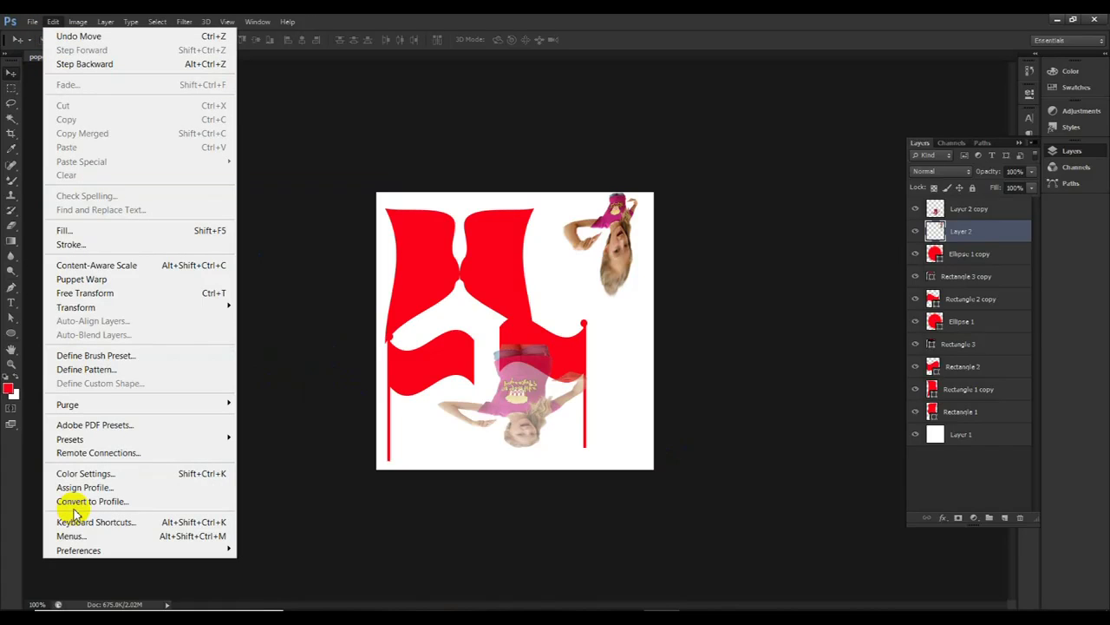